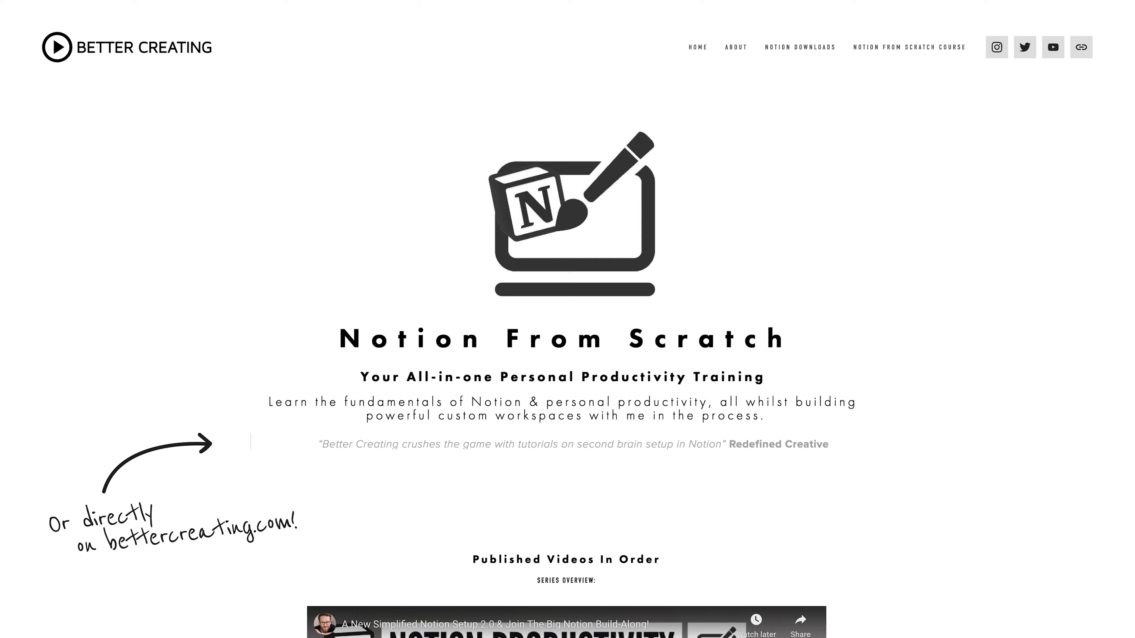
{"action": "scroll", "coordinate": [568, 319], "scroll_direction": "down", "scroll_amount": 11}
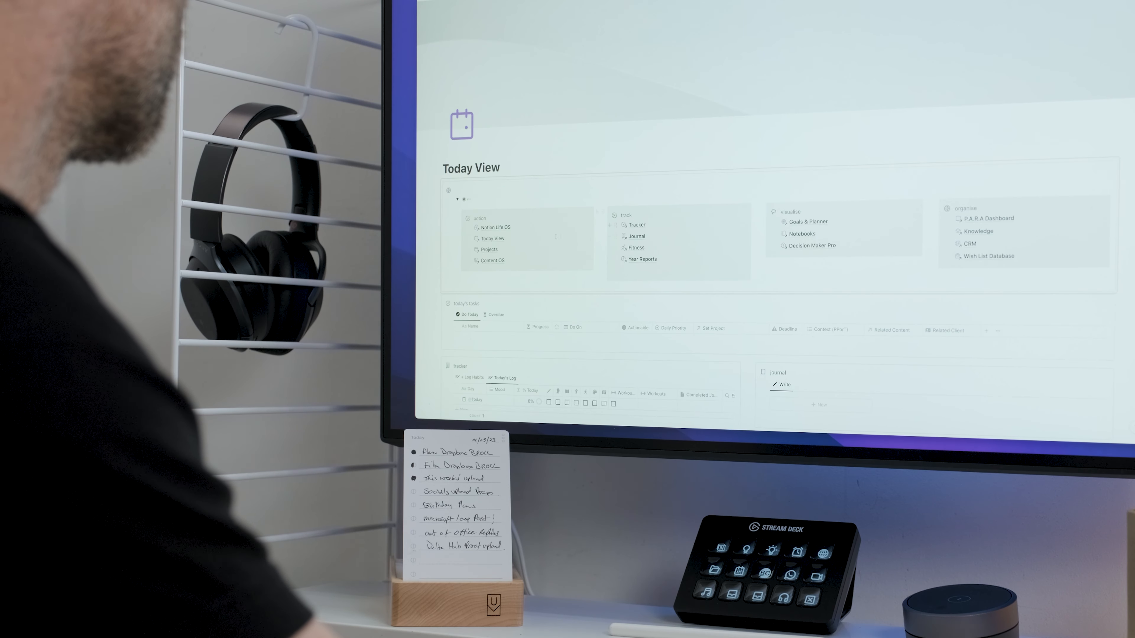
{"action": "left_click", "coordinate": [490, 251]}
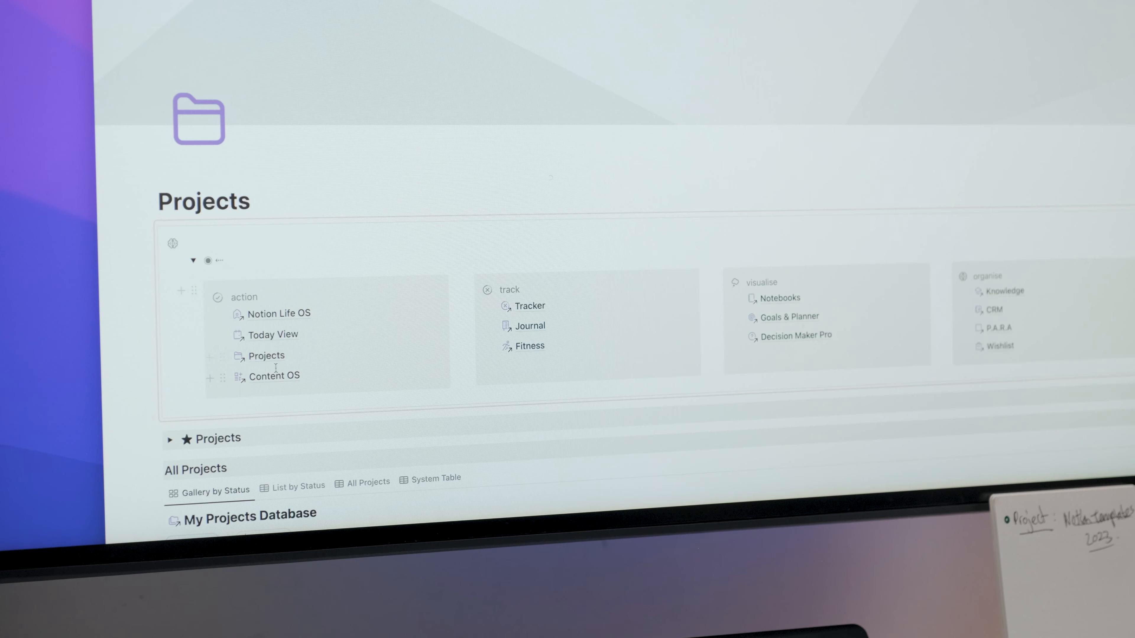
{"action": "left_click", "coordinate": [274, 391]}
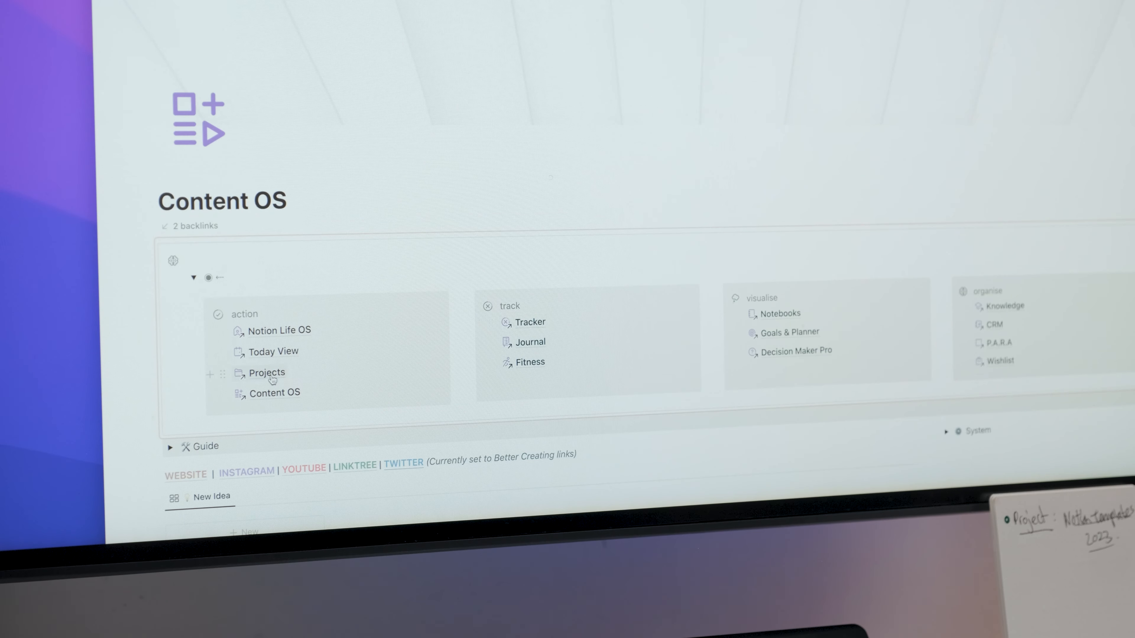
{"action": "left_click", "coordinate": [528, 326]}
{"action": "left_click", "coordinate": [523, 344]}
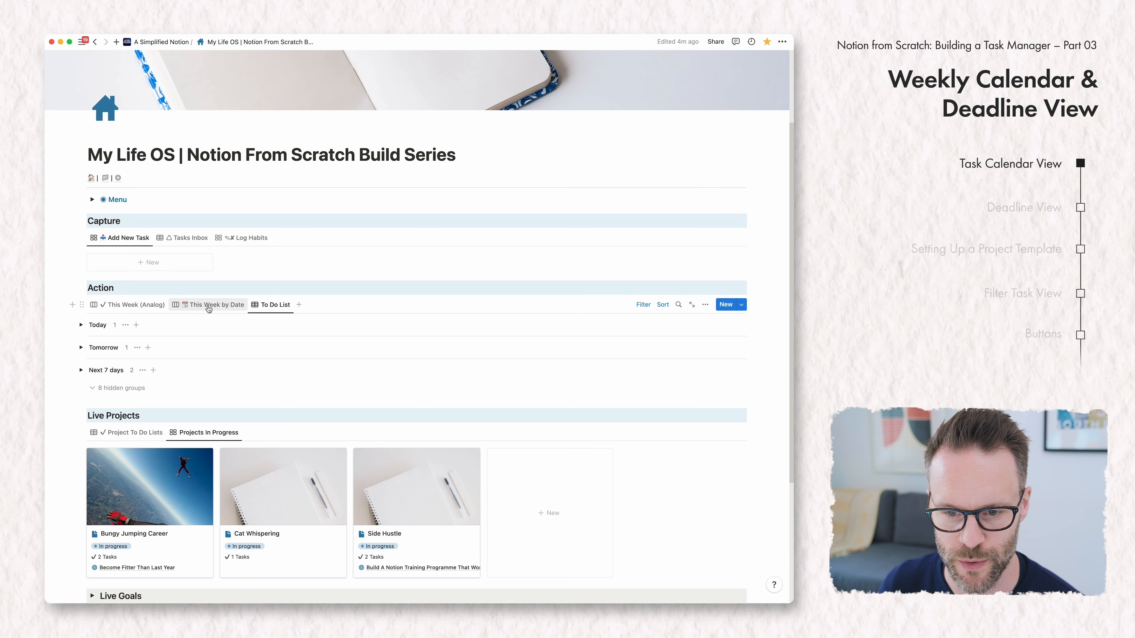
Review the filter rules and layout settings of the This Week by Date board view in the Action section
{"action": "left_click", "coordinate": [208, 307]}
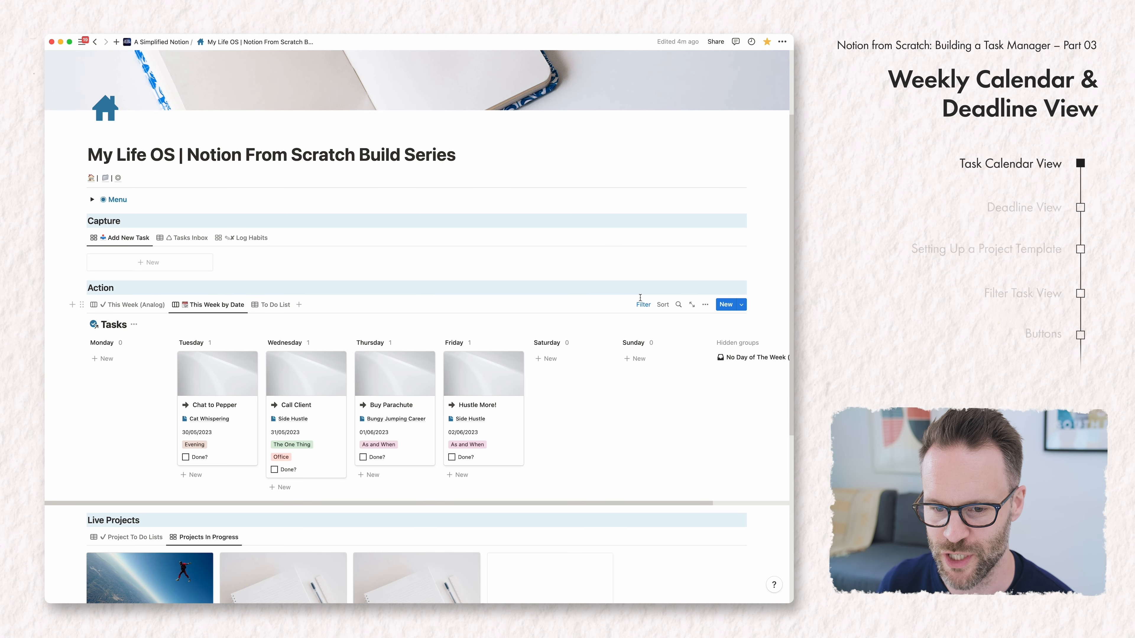
{"action": "left_click", "coordinate": [644, 305]}
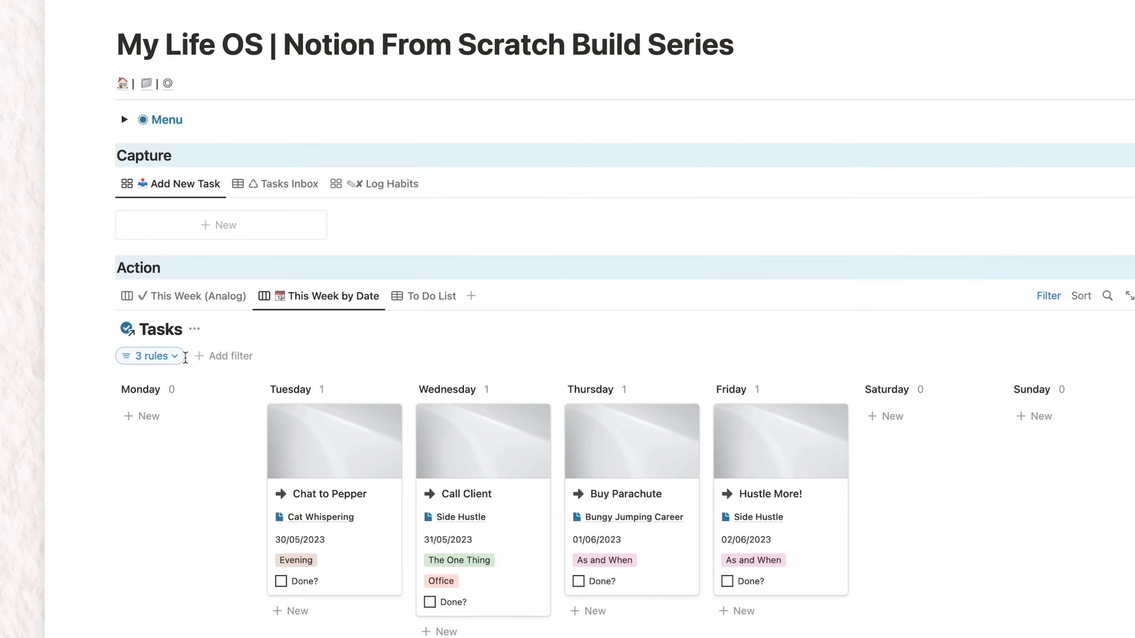
{"action": "left_click", "coordinate": [124, 342]}
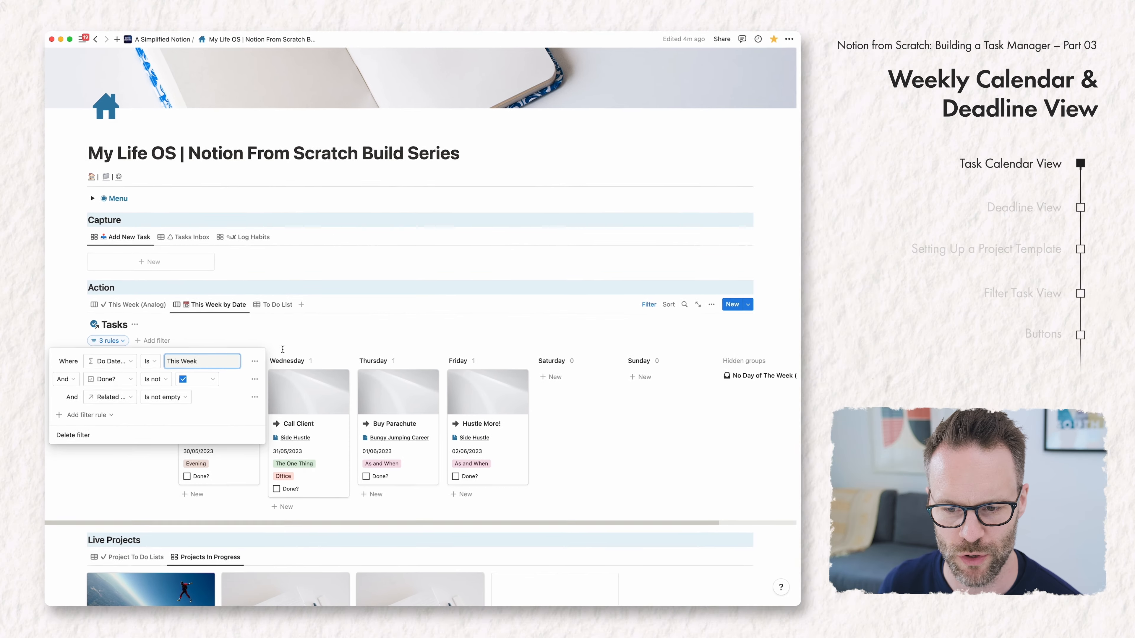
{"action": "left_click", "coordinate": [471, 351]}
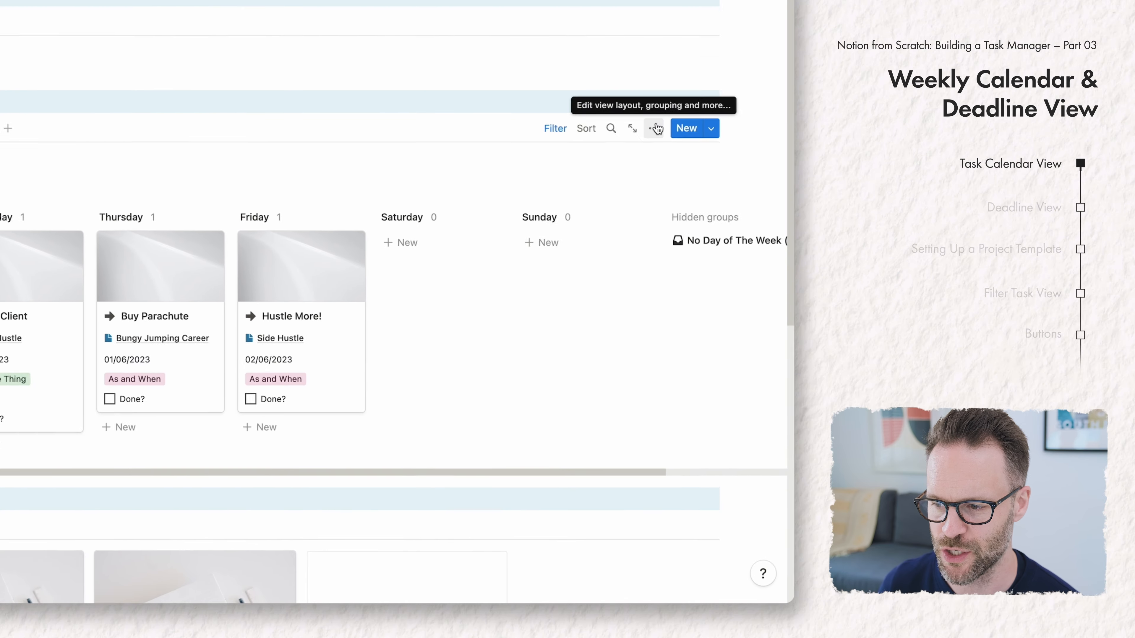
{"action": "left_click", "coordinate": [705, 304]}
{"action": "left_click", "coordinate": [650, 208]}
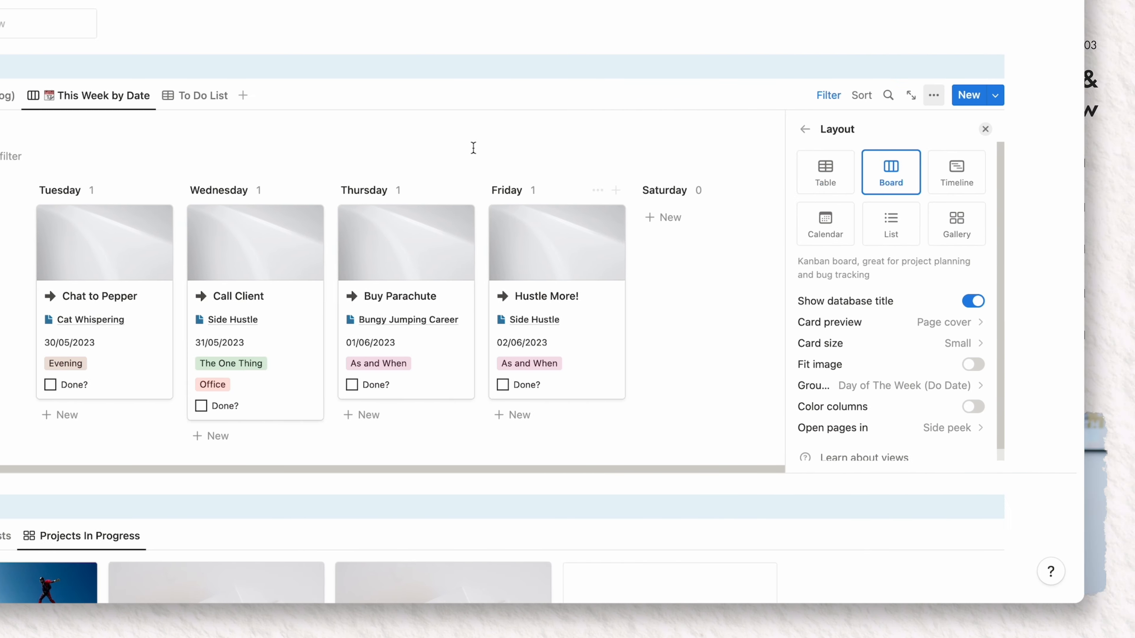
Duplicate the This Week by Date board view of the Tasks database
{"action": "left_click", "coordinate": [150, 107]}
{"action": "left_click", "coordinate": [315, 95]}
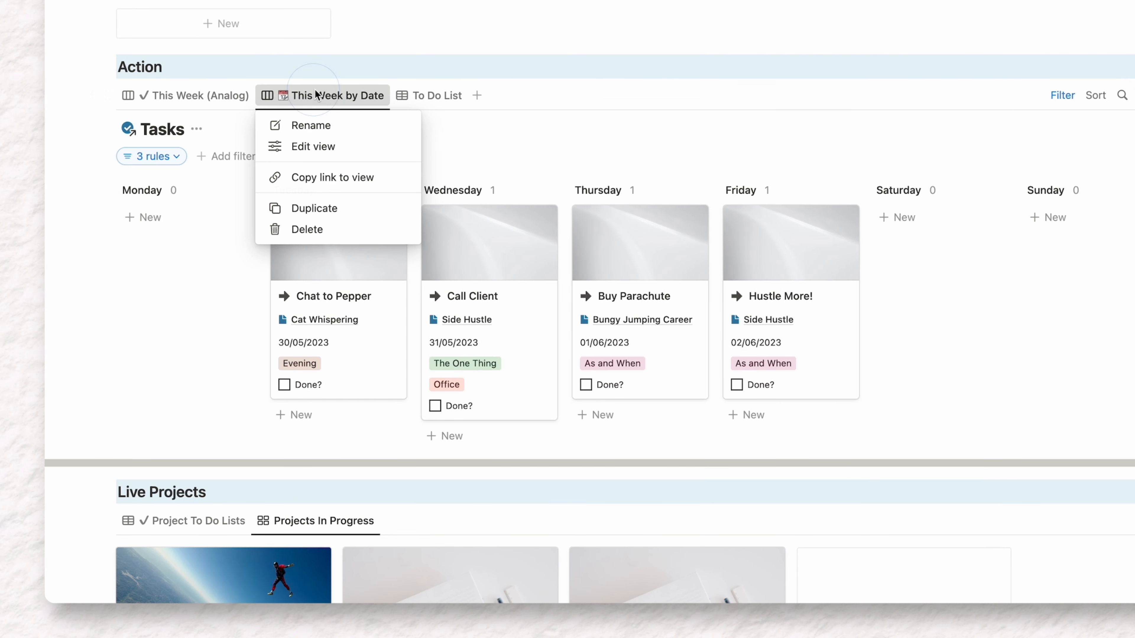
{"action": "left_click", "coordinate": [325, 207]}
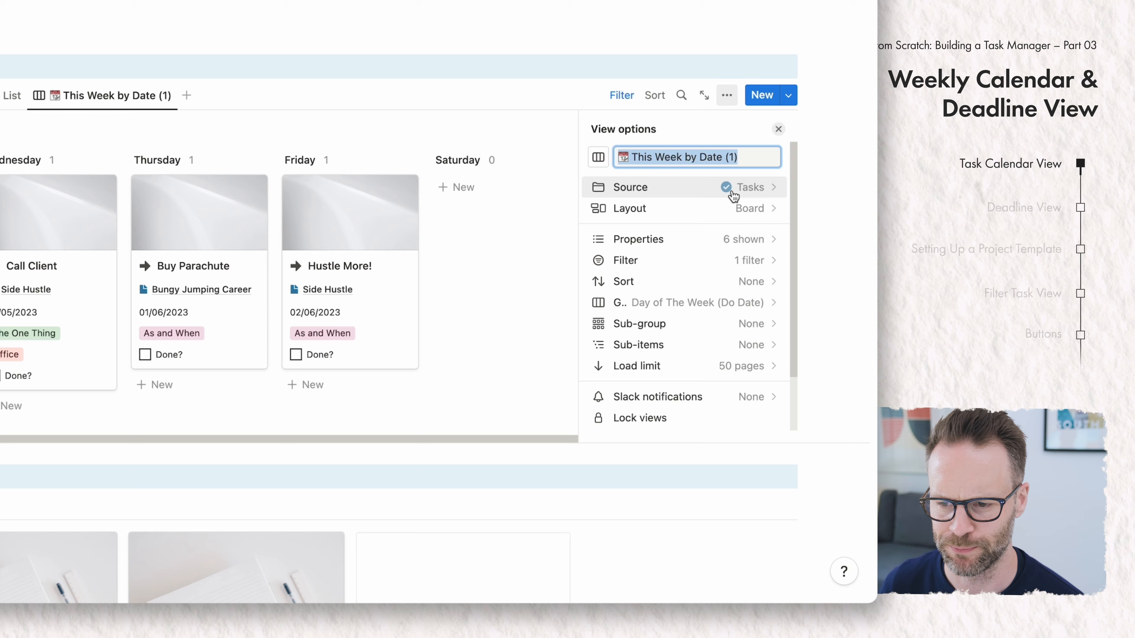
Change the duplicated view's layout to Calendar and show the calendar as Week
{"action": "left_click", "coordinate": [737, 211]}
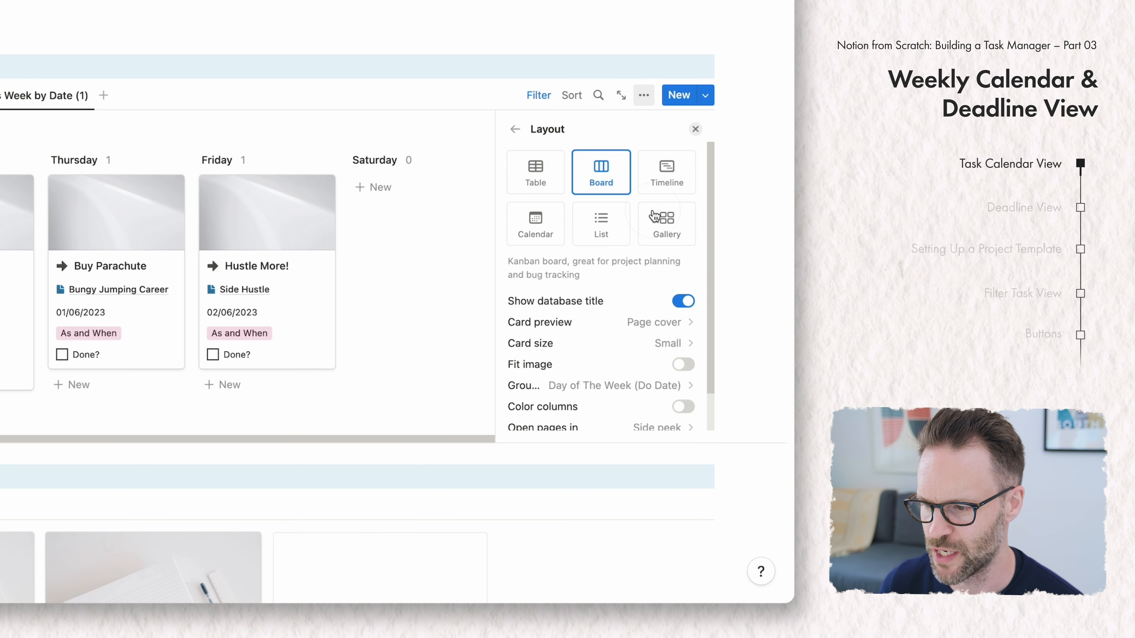
{"action": "left_click", "coordinate": [534, 223]}
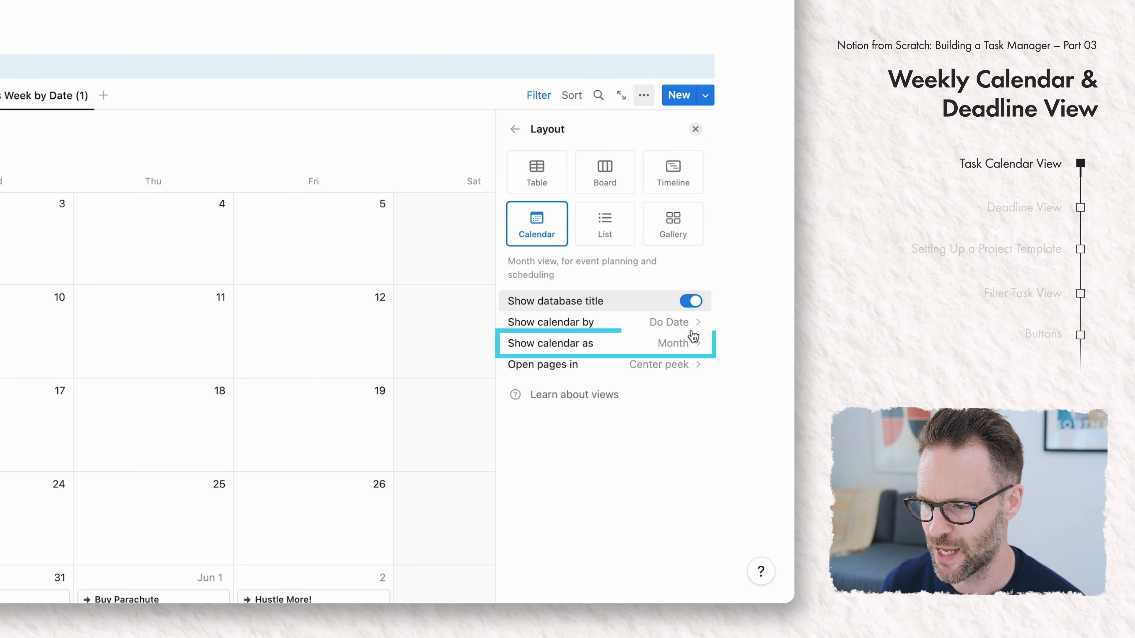
{"action": "left_click", "coordinate": [675, 353]}
{"action": "left_click", "coordinate": [582, 394]}
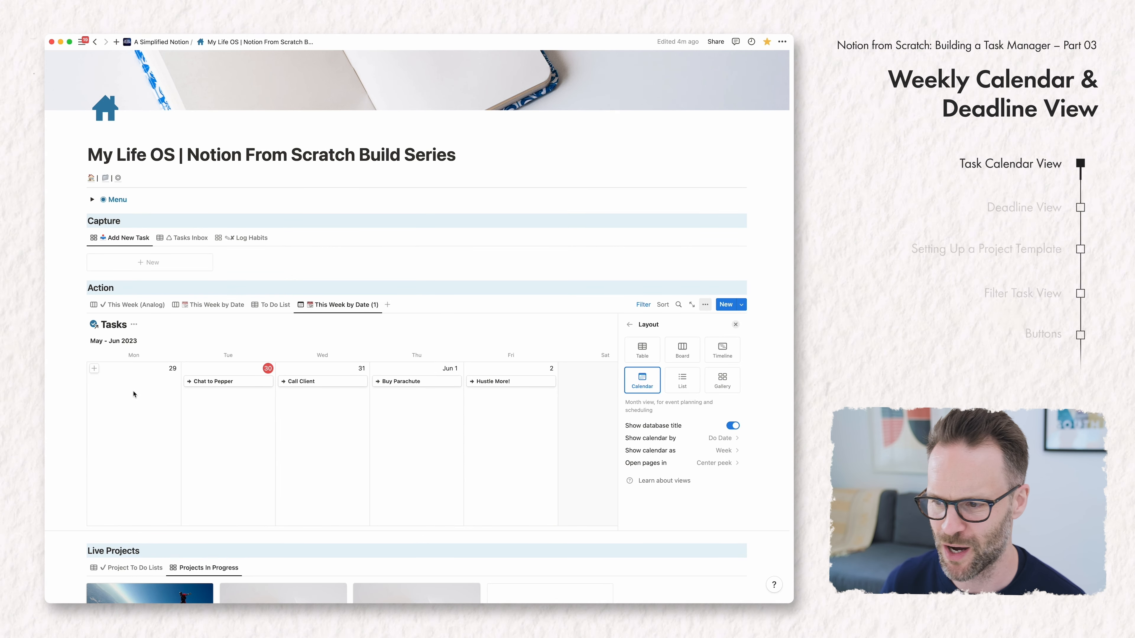
{"action": "left_click", "coordinate": [585, 330]}
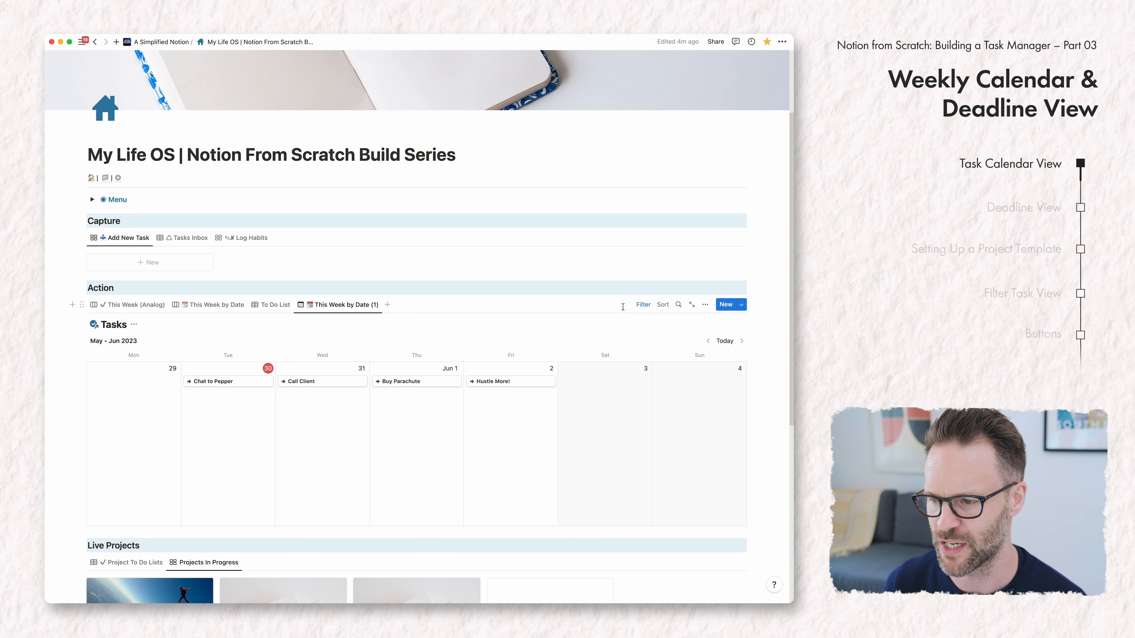
Remove the filter rule limiting the calendar to This Week, keeping the Done? and Related Project rules
{"action": "left_click", "coordinate": [643, 305]}
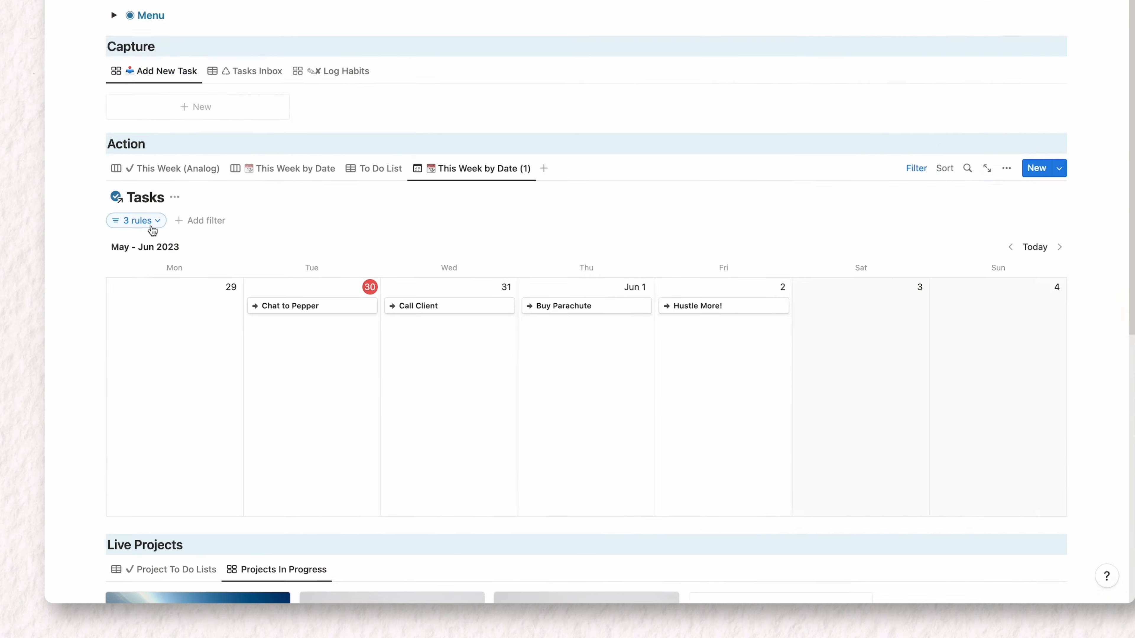
{"action": "left_click", "coordinate": [153, 222]}
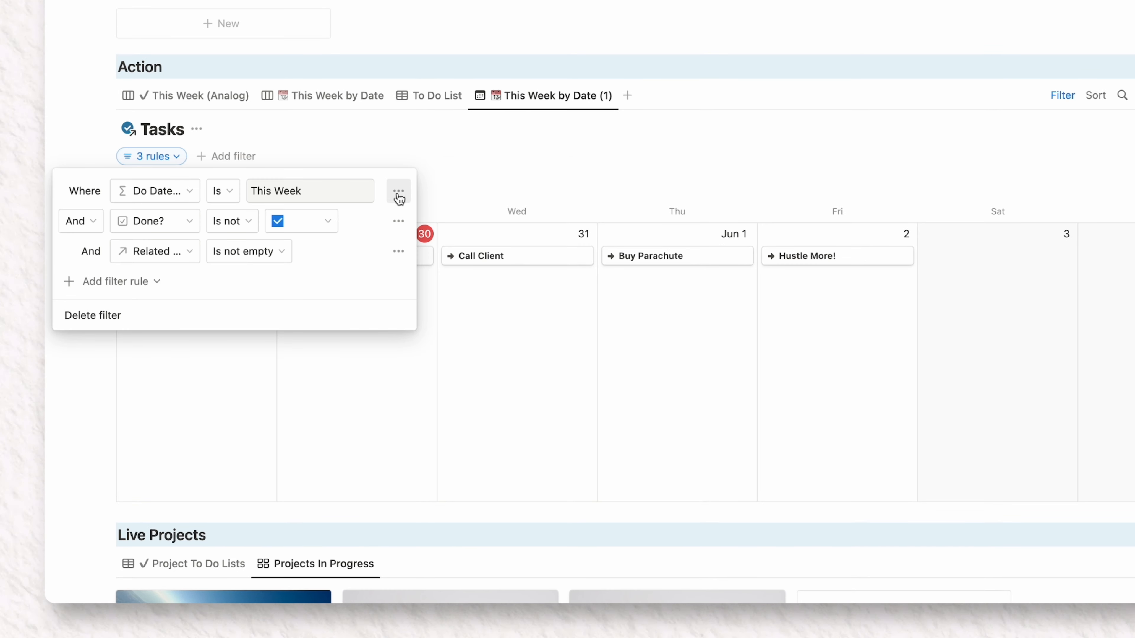
{"action": "left_click", "coordinate": [398, 197]}
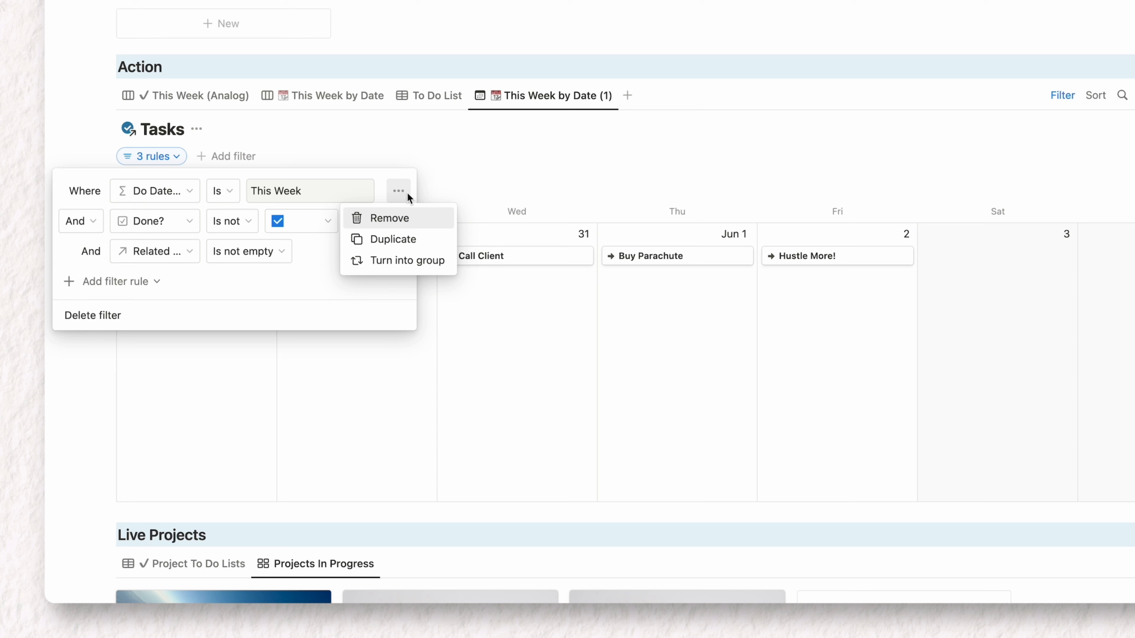
{"action": "left_click", "coordinate": [391, 219]}
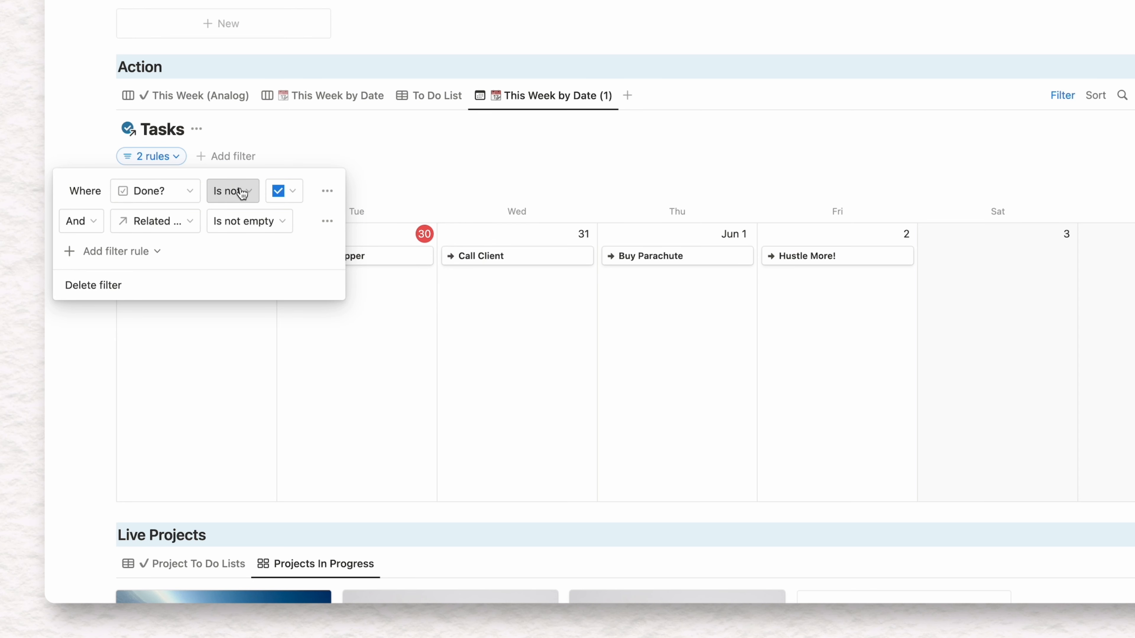
{"action": "left_click", "coordinate": [192, 225]}
{"action": "left_click", "coordinate": [193, 228]}
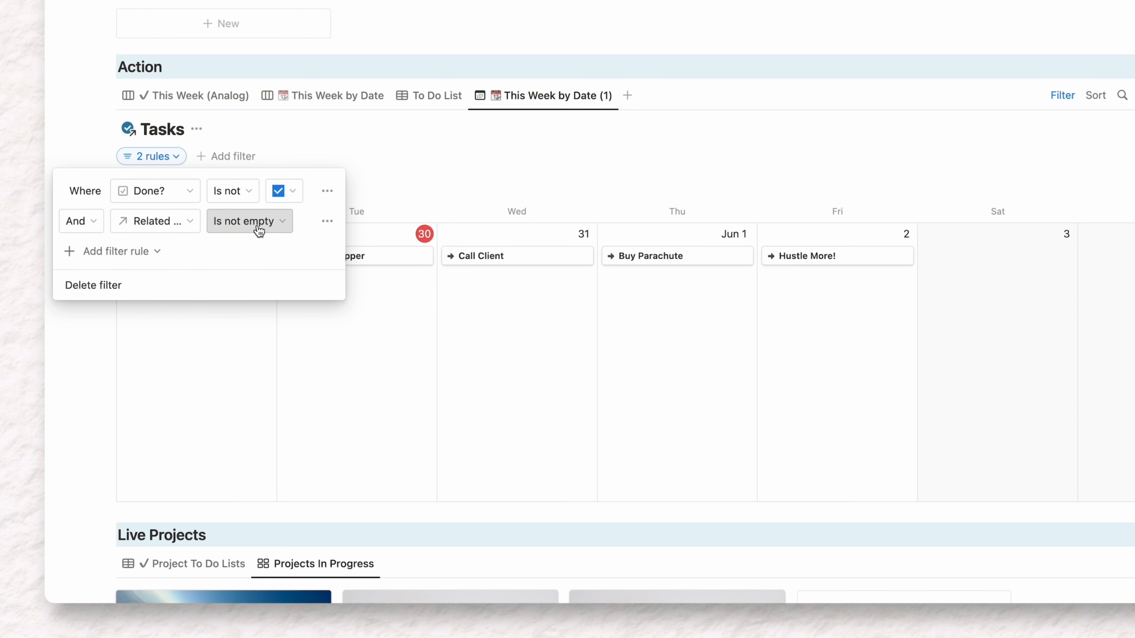
{"action": "left_click", "coordinate": [609, 168]}
Show Related Project, Daily Priority and Done? on the calendar cards, arranged in that order
{"action": "left_click", "coordinate": [988, 96]}
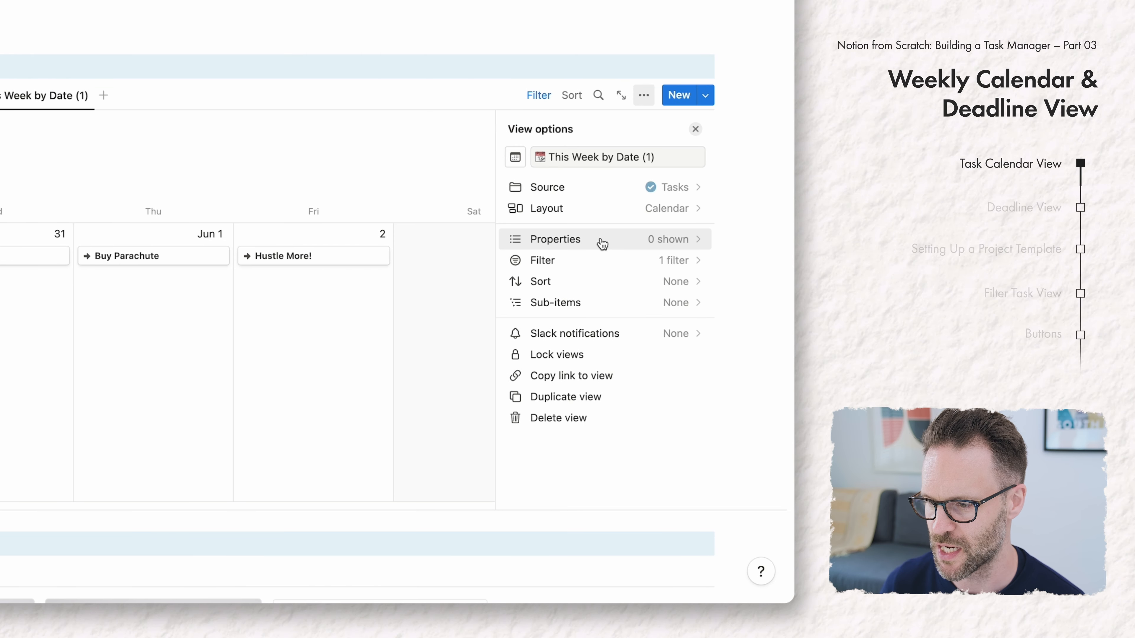
{"action": "left_click", "coordinate": [611, 240]}
{"action": "left_click", "coordinate": [514, 130]}
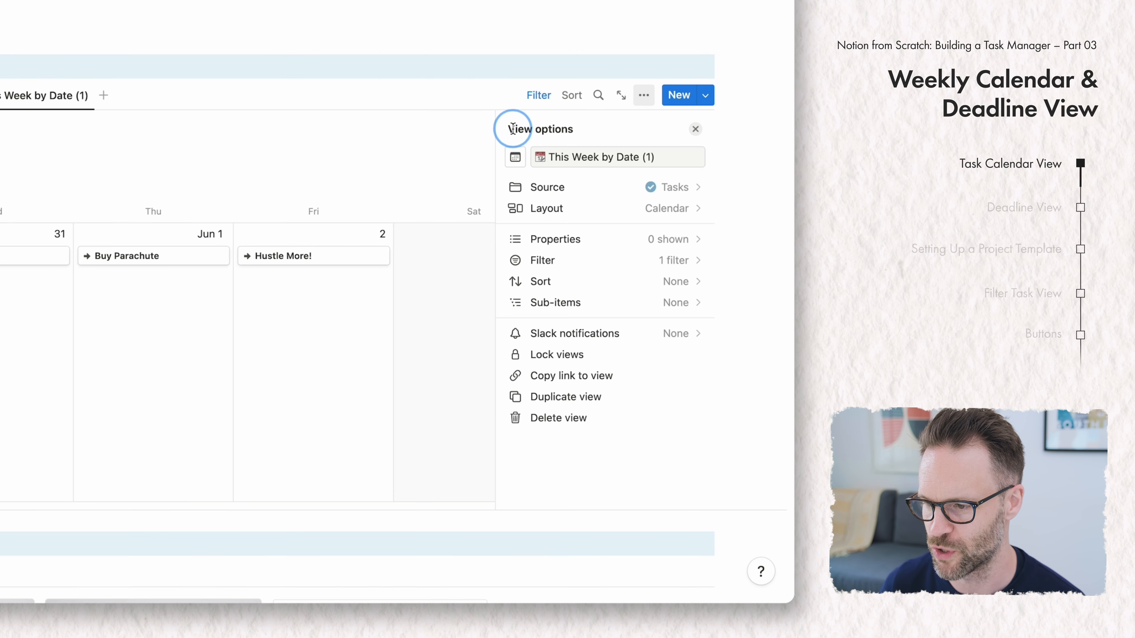
{"action": "left_click", "coordinate": [620, 241]}
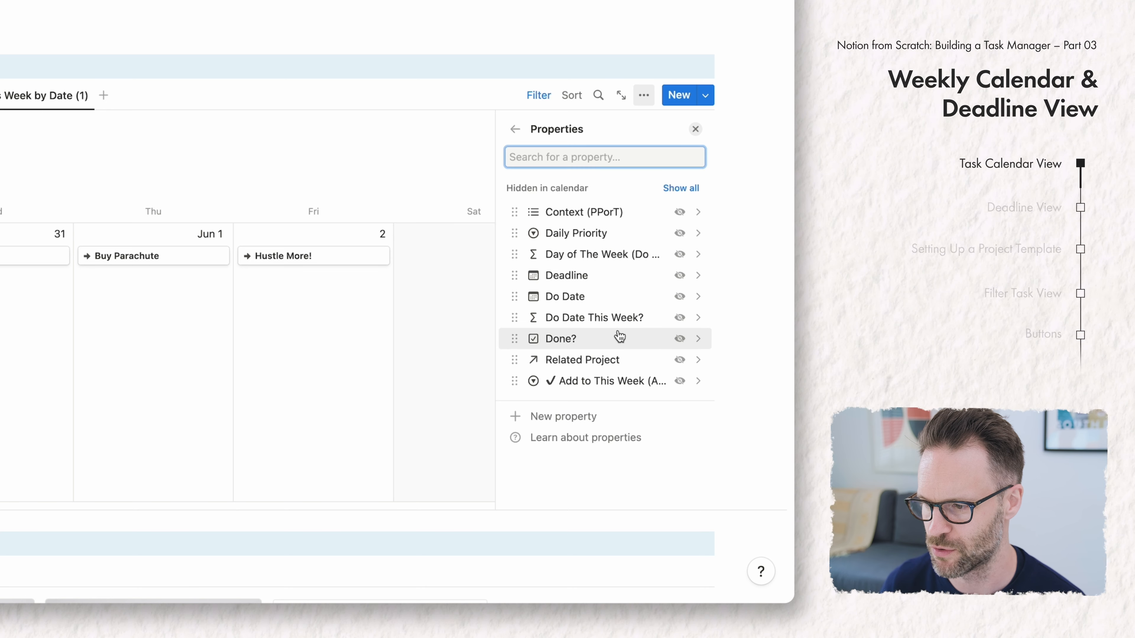
{"action": "left_click", "coordinate": [680, 339]}
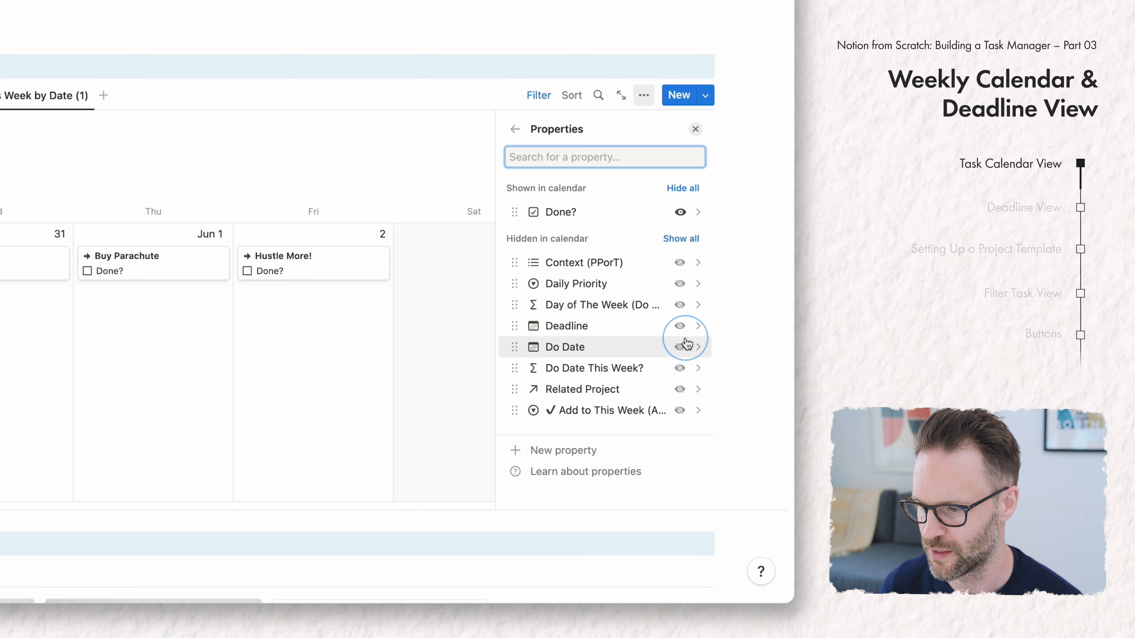
{"action": "left_click", "coordinate": [679, 283]}
{"action": "left_click", "coordinate": [679, 389]}
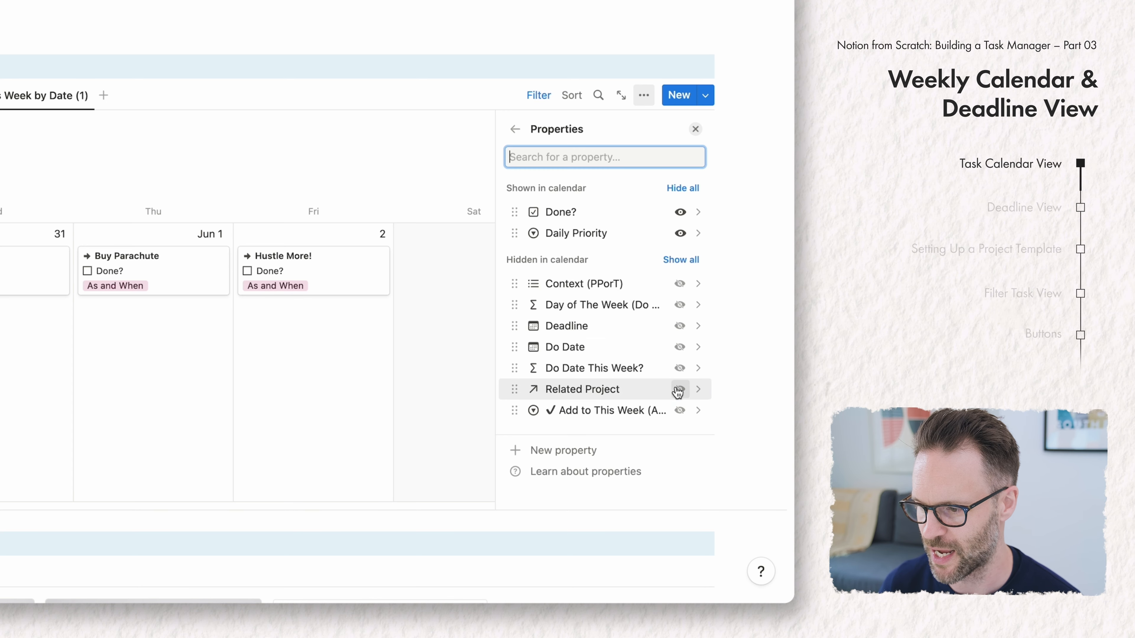
{"action": "left_click_drag", "start_coordinate": [512, 261], "coordinate": [514, 212]}
Rename the duplicated calendar view to This Week by Date without the emoji, and look at its icon choices
{"action": "left_click", "coordinate": [513, 124]}
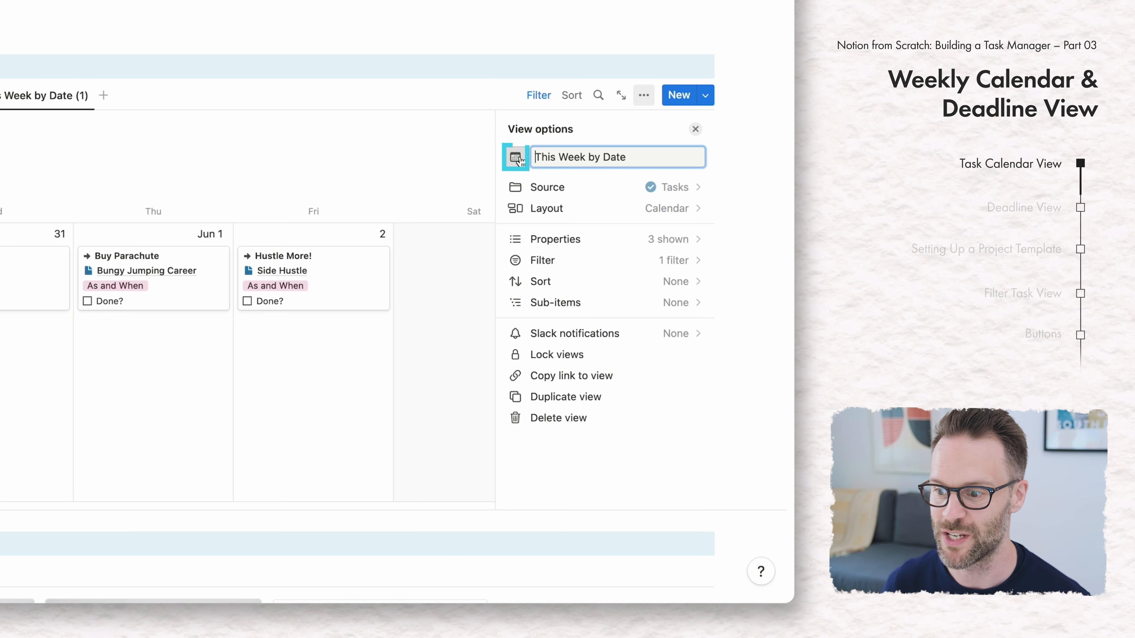
{"action": "left_click", "coordinate": [516, 158]}
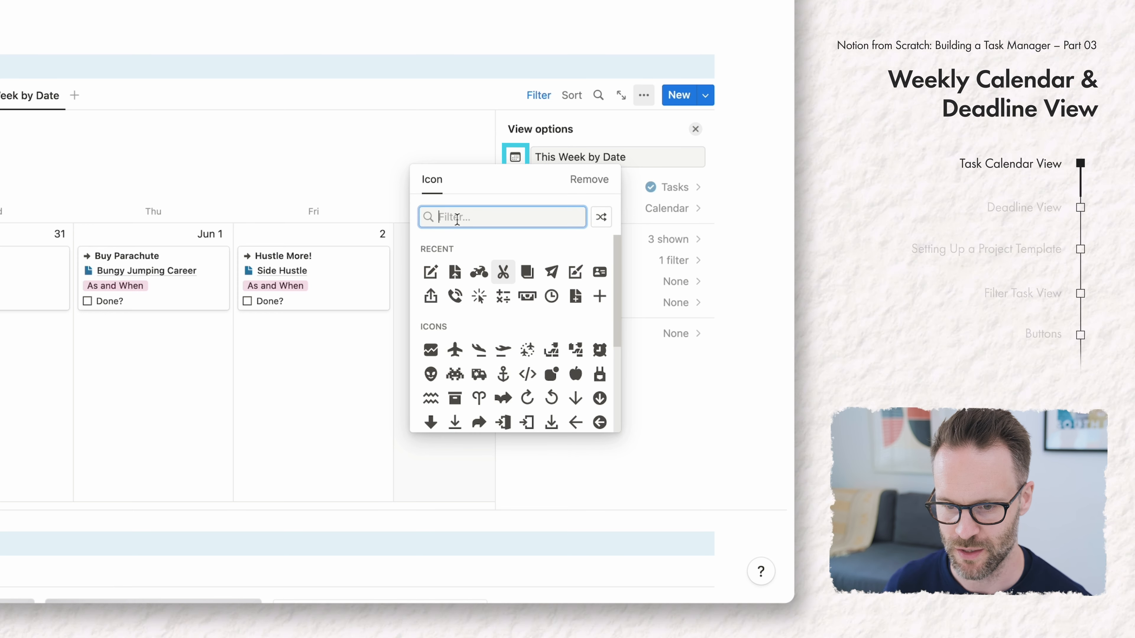
{"action": "left_click", "coordinate": [382, 144]}
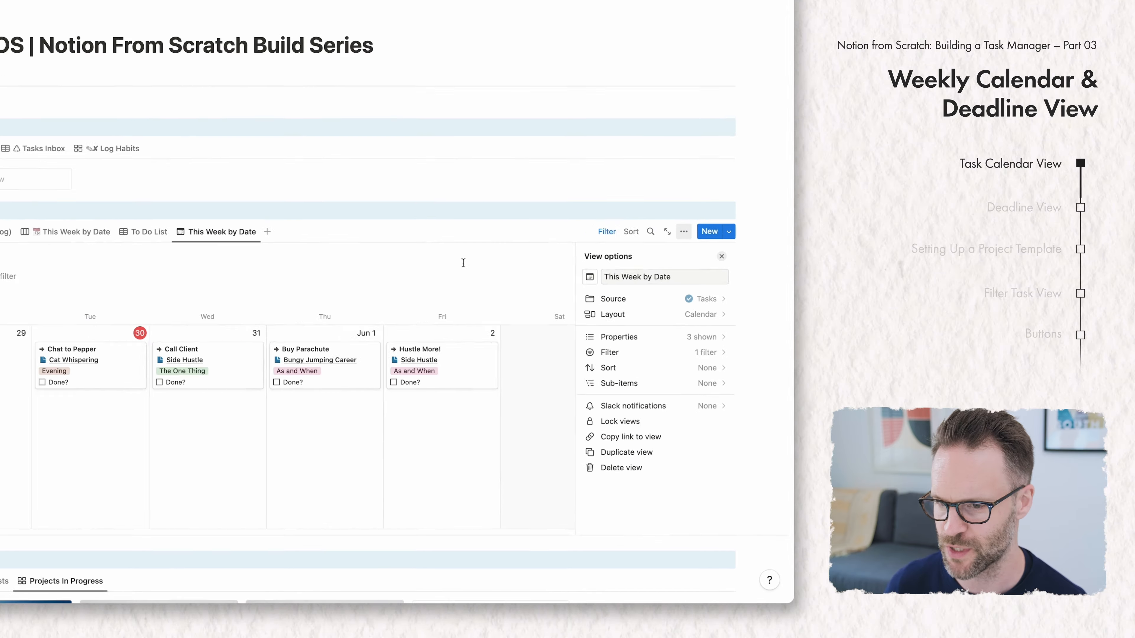
Compare the board and calendar versions of This Week by Date, bringing the calendar to the current week
{"action": "left_click", "coordinate": [215, 306]}
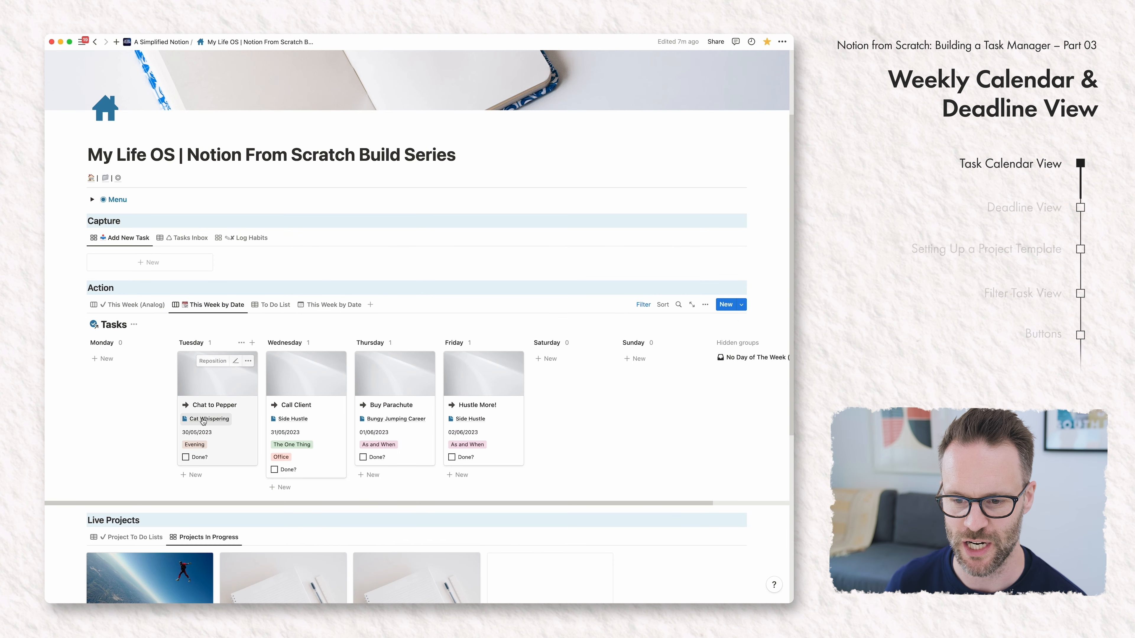
{"action": "left_click", "coordinate": [341, 306]}
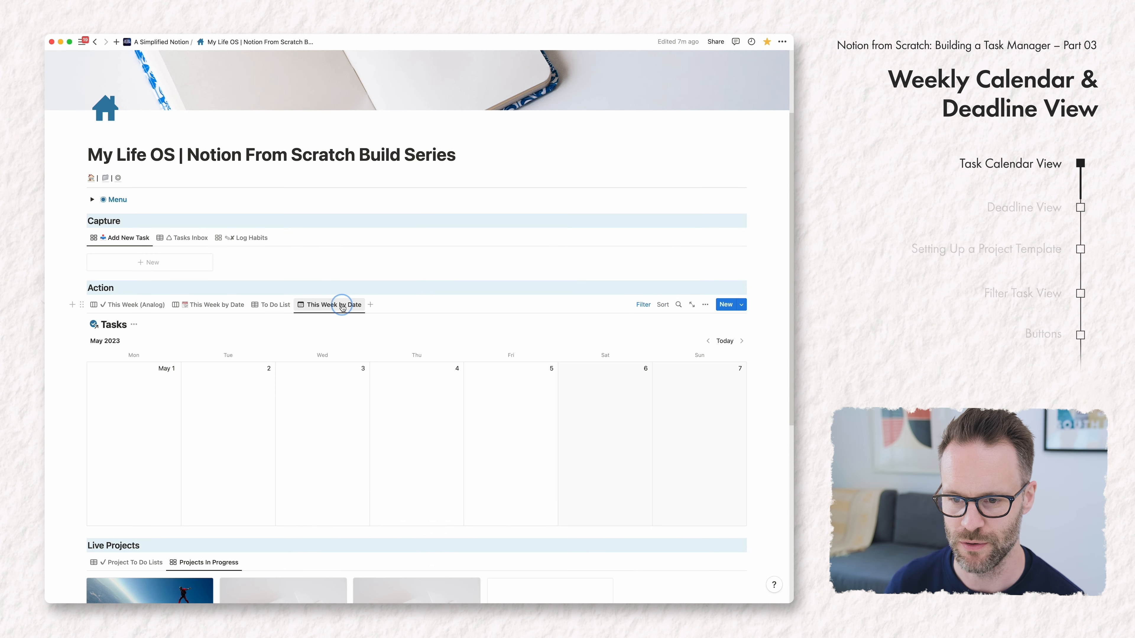
{"action": "left_click", "coordinate": [724, 341]}
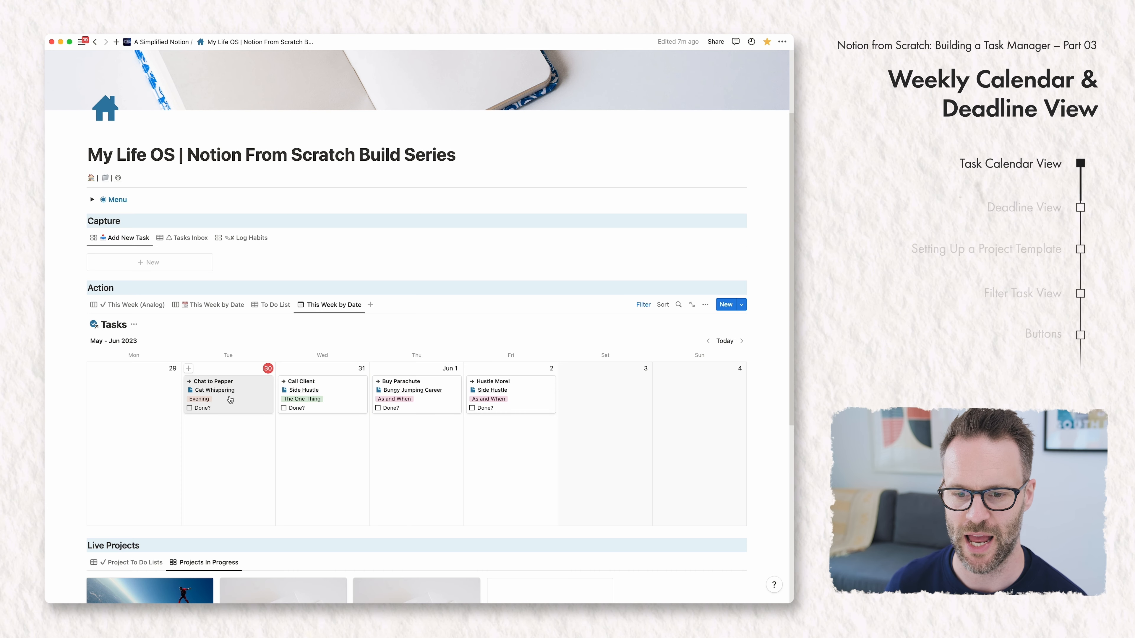
{"action": "mouse_move", "coordinate": [230, 399]}
{"action": "left_mouse_down"}
{"action": "mouse_move", "coordinate": [327, 454]}
{"action": "mouse_move", "coordinate": [268, 398]}
{"action": "mouse_move", "coordinate": [238, 412]}
{"action": "left_mouse_up"}
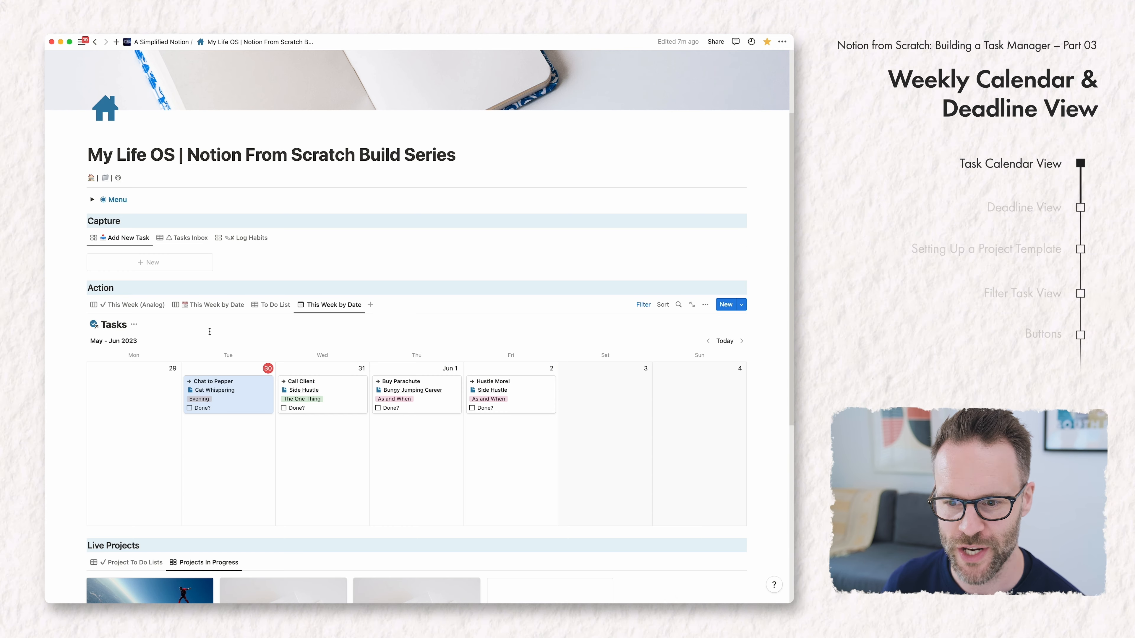
{"action": "scroll", "coordinate": [223, 330], "scroll_direction": "up", "scroll_amount": 3}
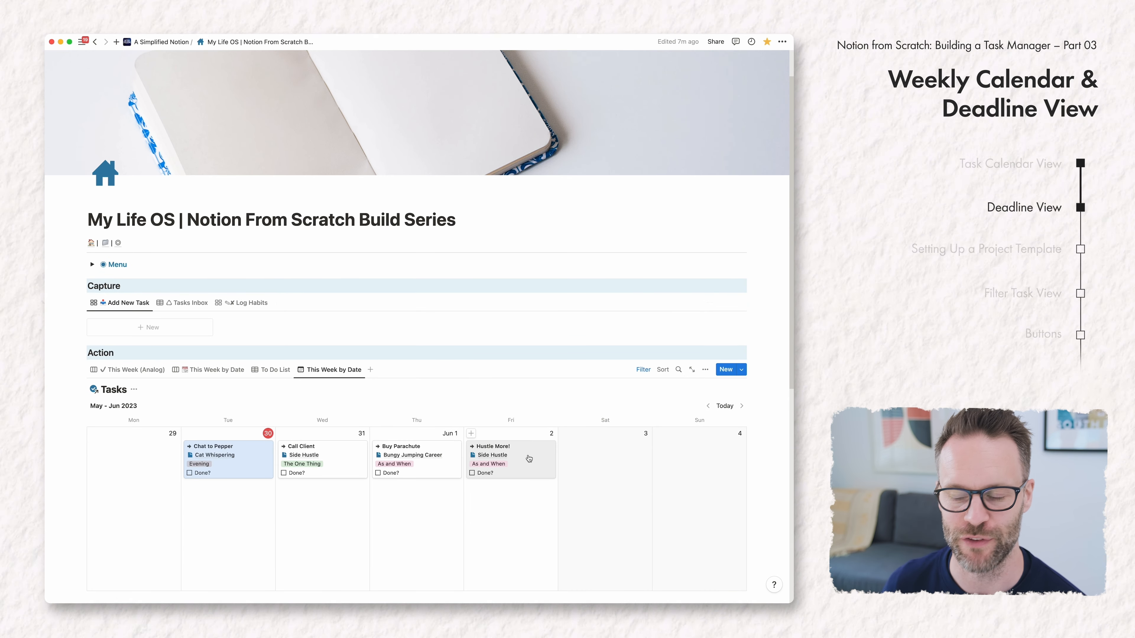
{"action": "scroll", "coordinate": [485, 461], "scroll_direction": "down", "scroll_amount": 4}
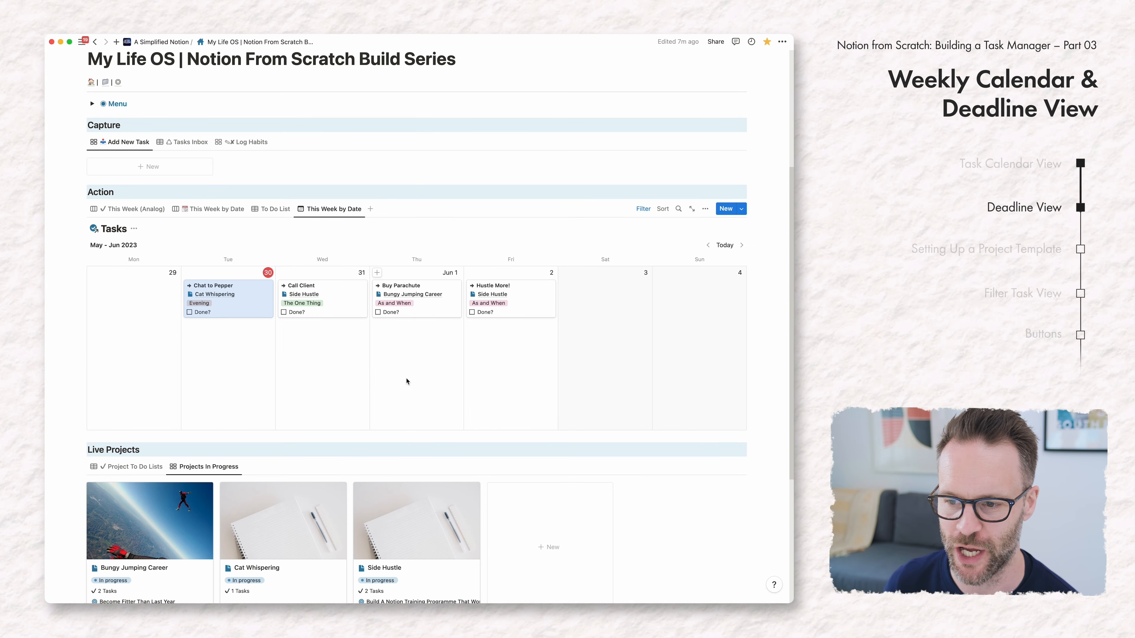
{"action": "scroll", "coordinate": [457, 428], "scroll_direction": "down", "scroll_amount": 3}
{"action": "scroll", "coordinate": [459, 430], "scroll_direction": "up", "scroll_amount": 4}
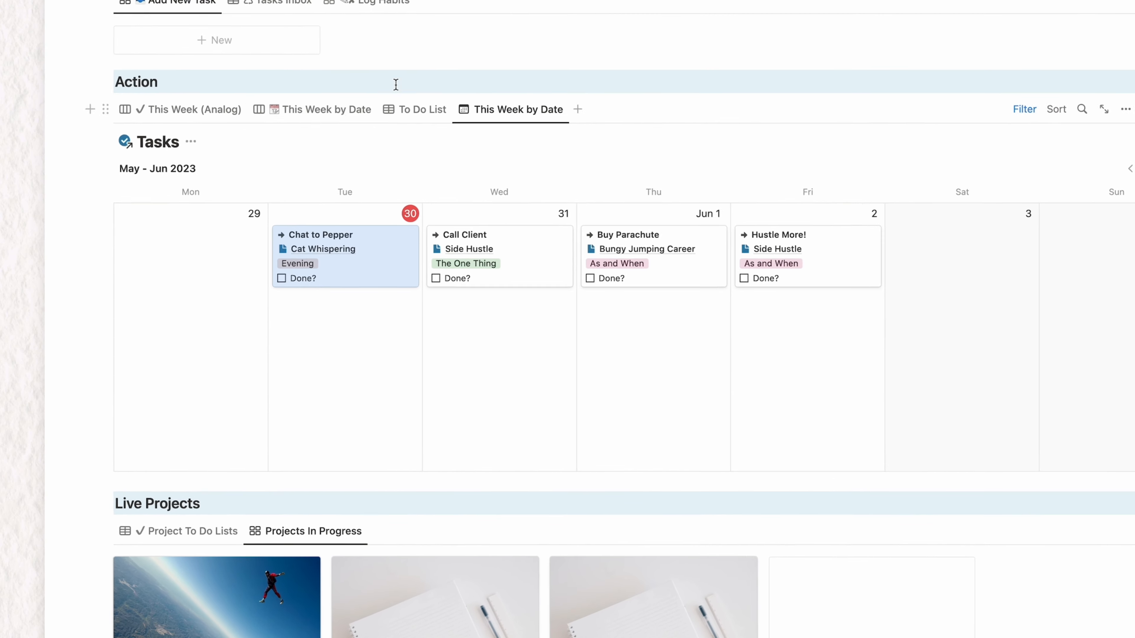
Insert an empty 2-column block directly above the Action heading
{"action": "key", "text": "Return"}
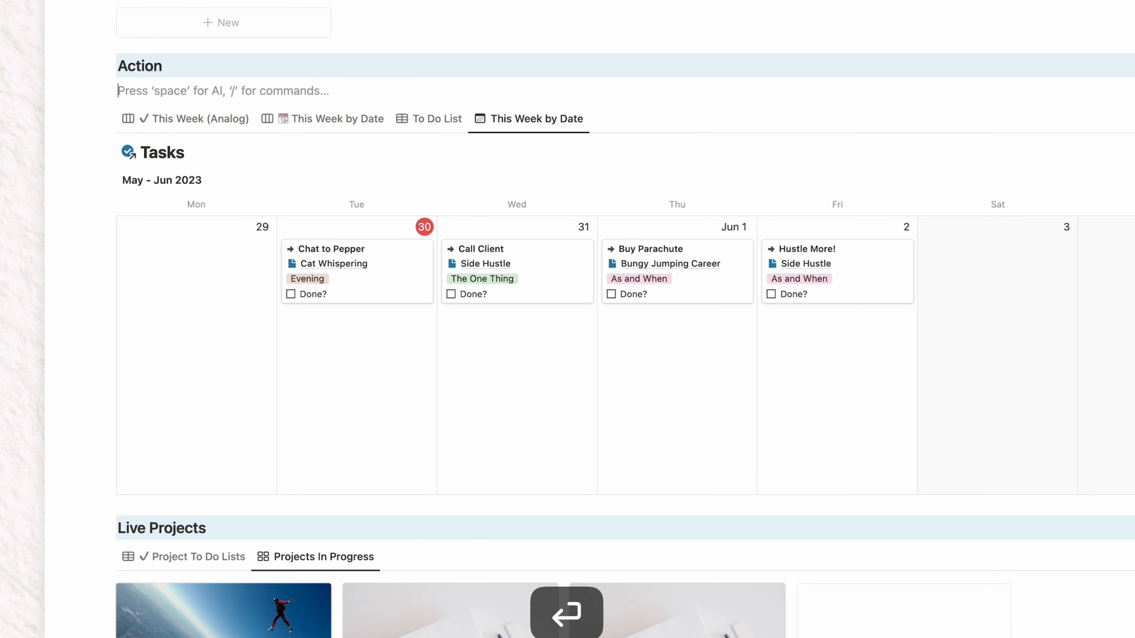
{"action": "left_click_drag", "start_coordinate": [108, 65], "coordinate": [123, 99]}
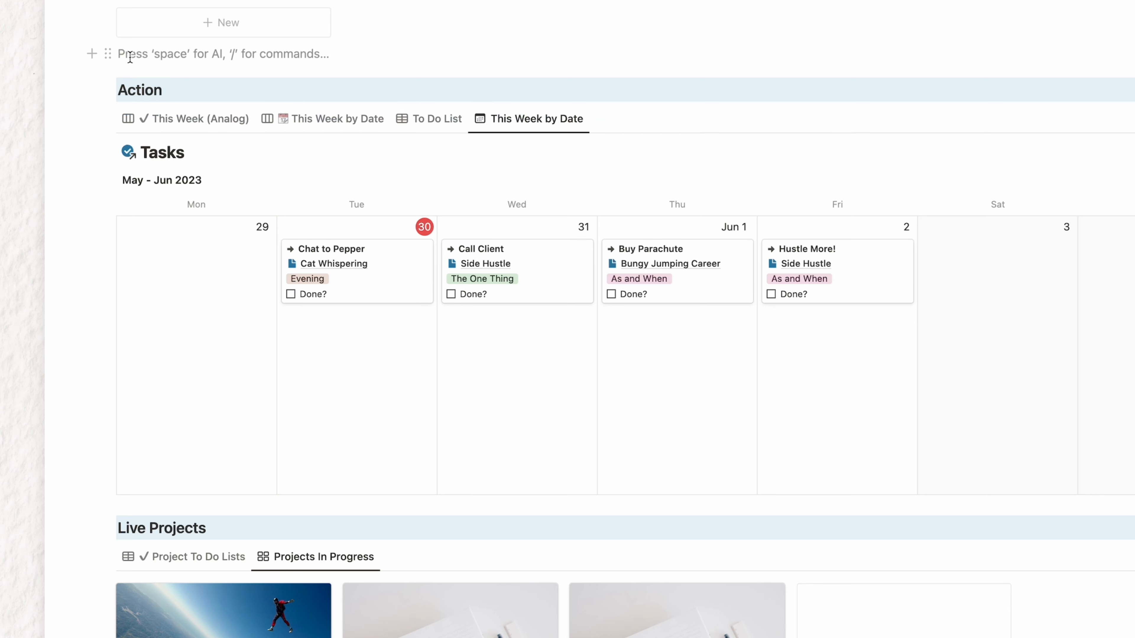
{"action": "type", "text": "/col"}
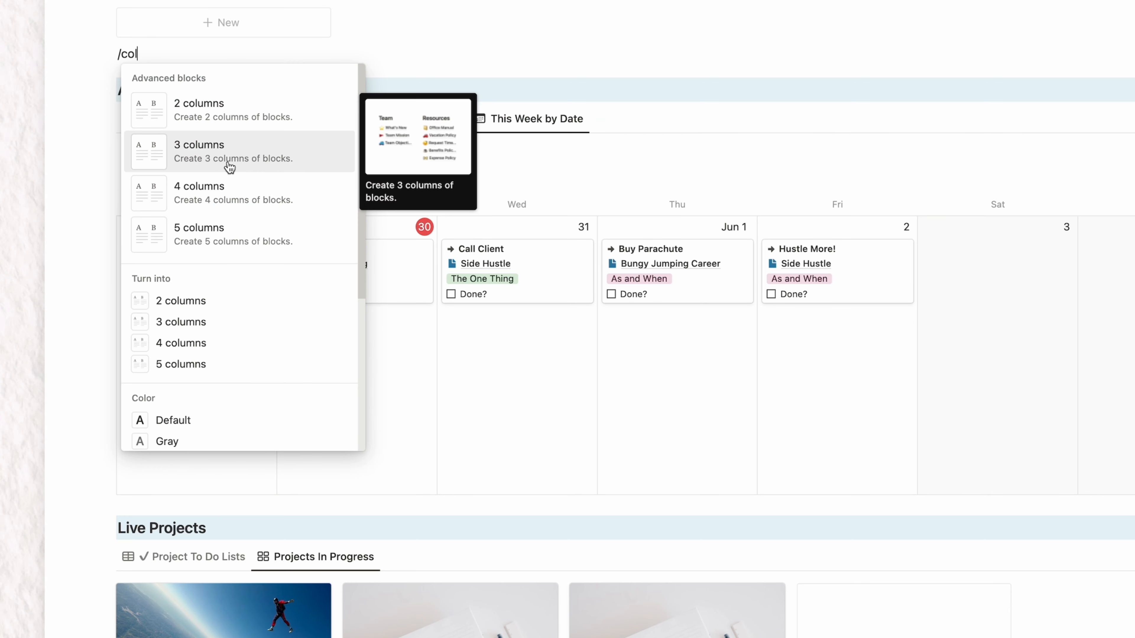
{"action": "left_click", "coordinate": [219, 110]}
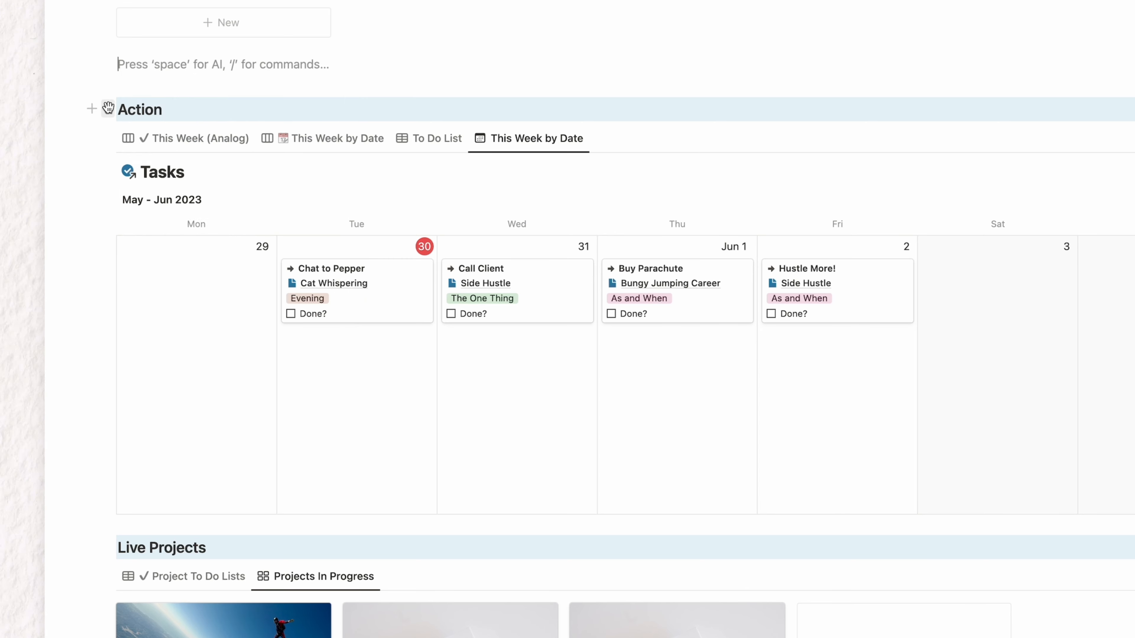
Move the Action heading and its Tasks calendar into the first column, and widen that column
{"action": "left_click_drag", "start_coordinate": [108, 108], "coordinate": [121, 51]}
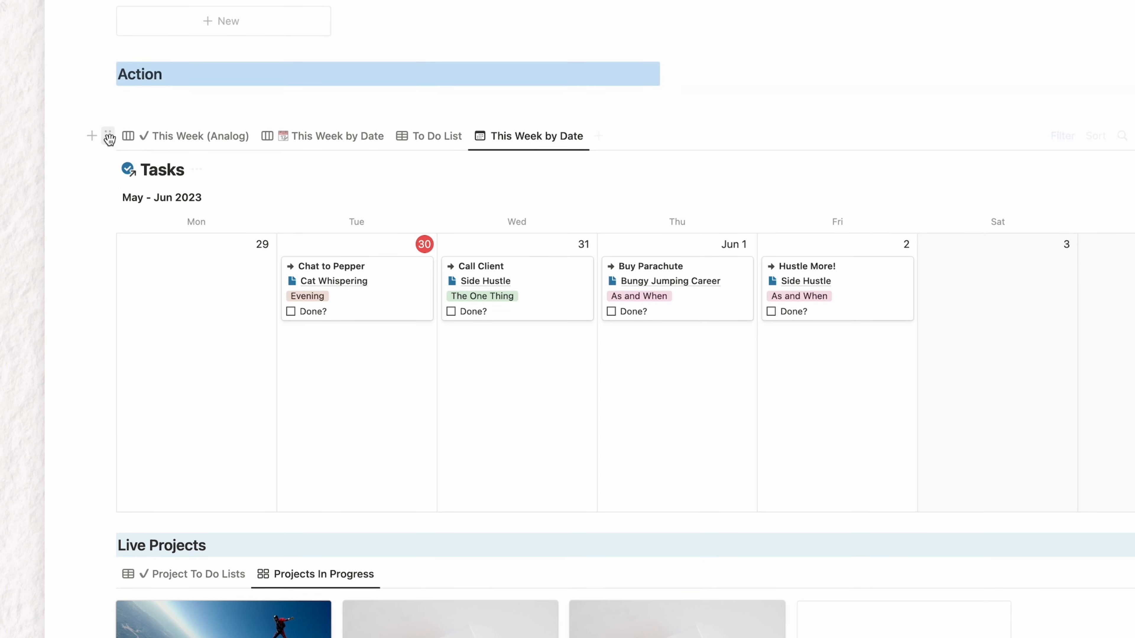
{"action": "left_click_drag", "start_coordinate": [108, 139], "coordinate": [123, 95]}
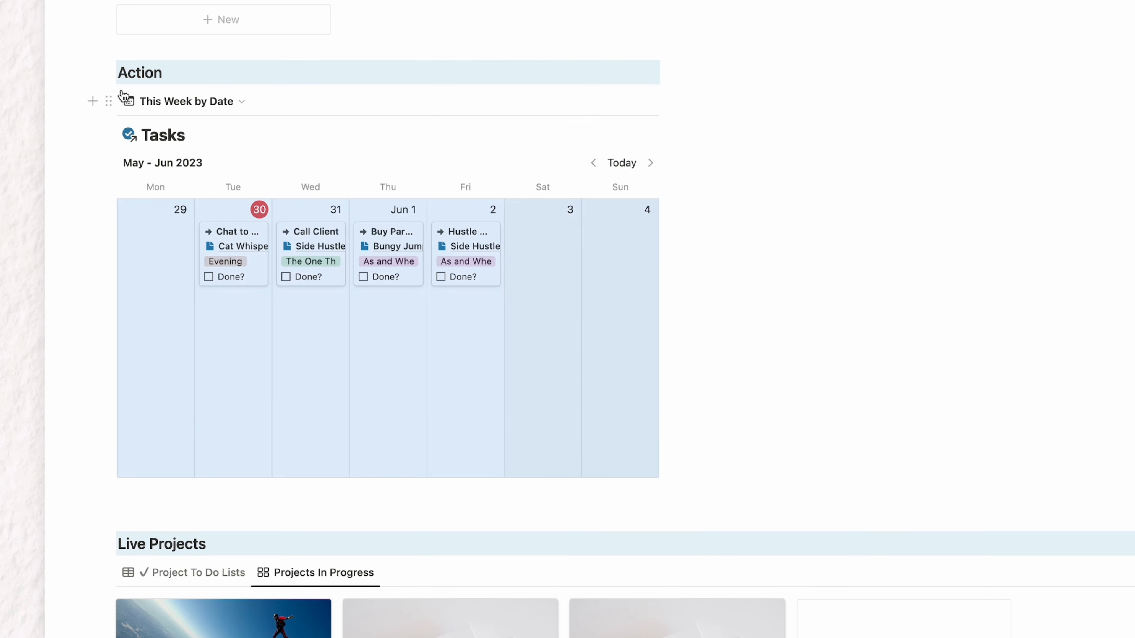
{"action": "left_click_drag", "start_coordinate": [676, 82], "coordinate": [805, 79]}
Add a Heading 3 reading Deadlines View with a blue background in the second column
{"action": "left_click", "coordinate": [397, 81]}
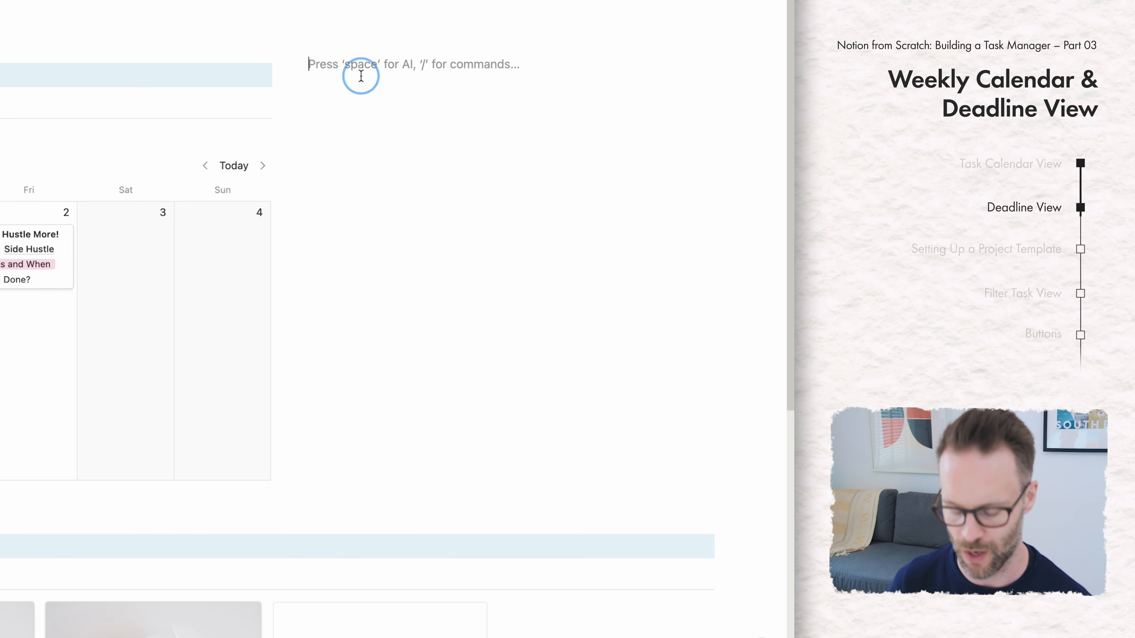
{"action": "type", "text": "/"}
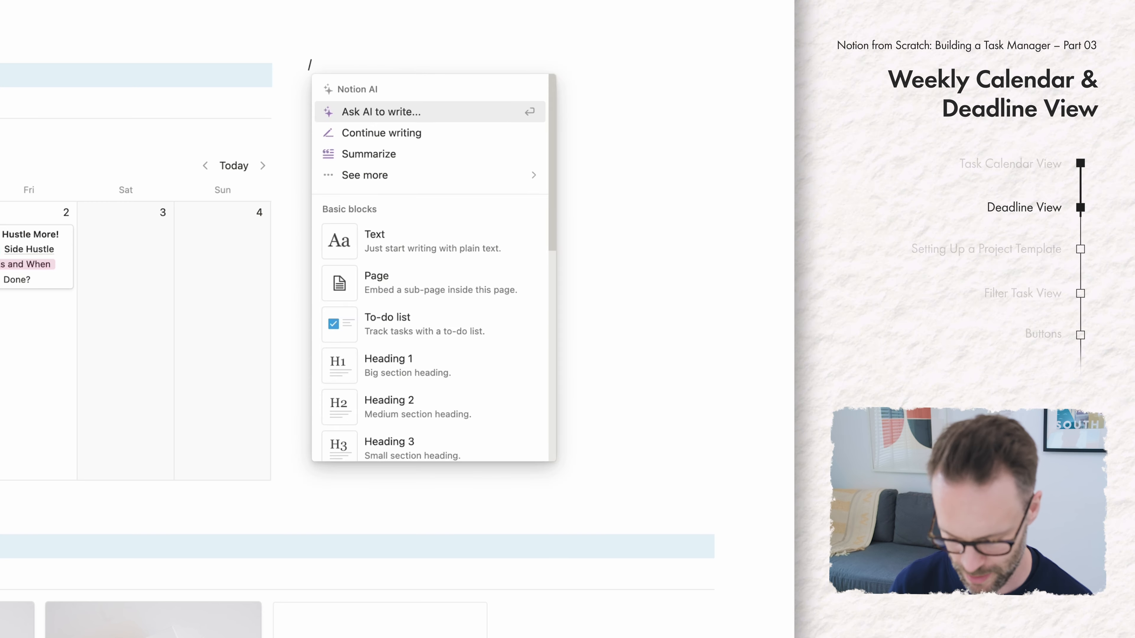
{"action": "type", "text": "h3"}
{"action": "left_click", "coordinate": [373, 109]}
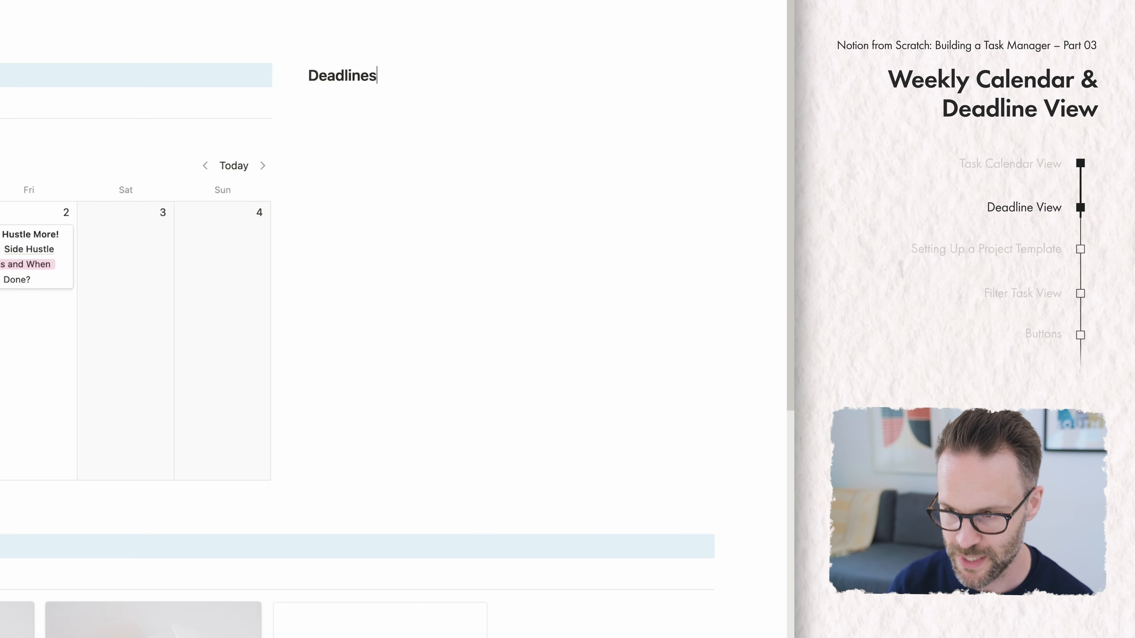
{"action": "type", "text": "/col"}
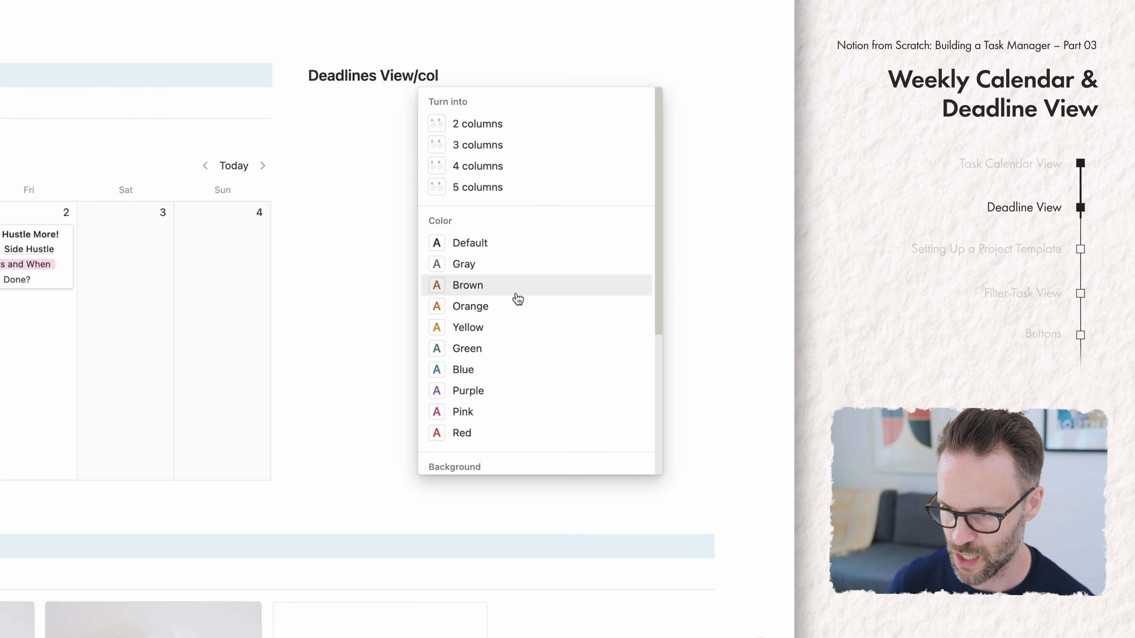
{"action": "scroll", "coordinate": [517, 297], "scroll_direction": "down", "scroll_amount": 5}
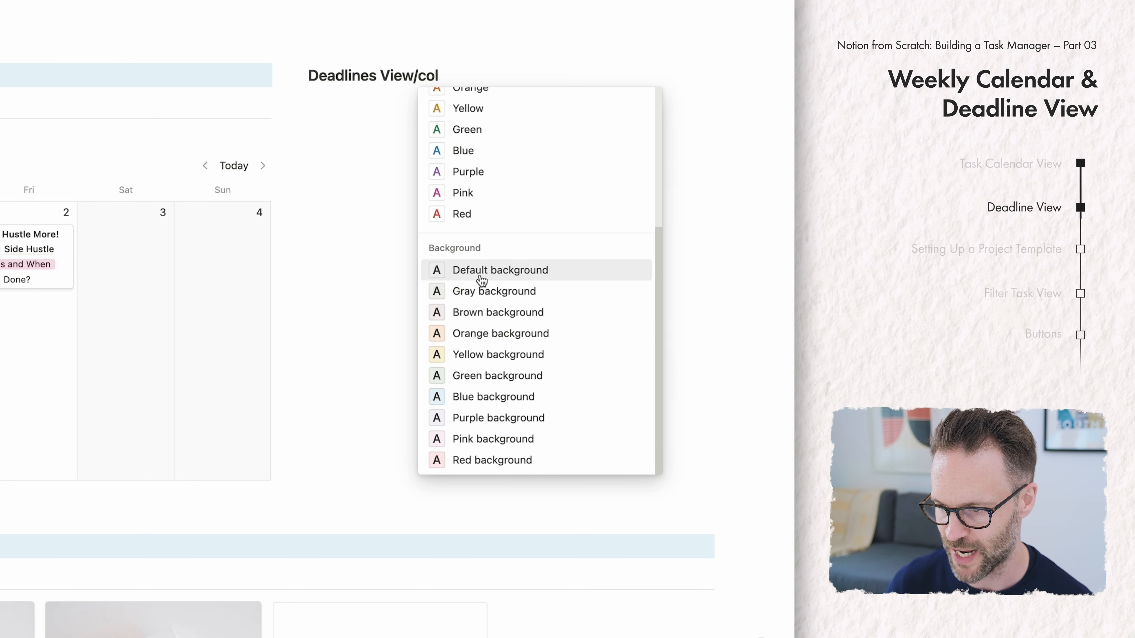
{"action": "left_click", "coordinate": [490, 397]}
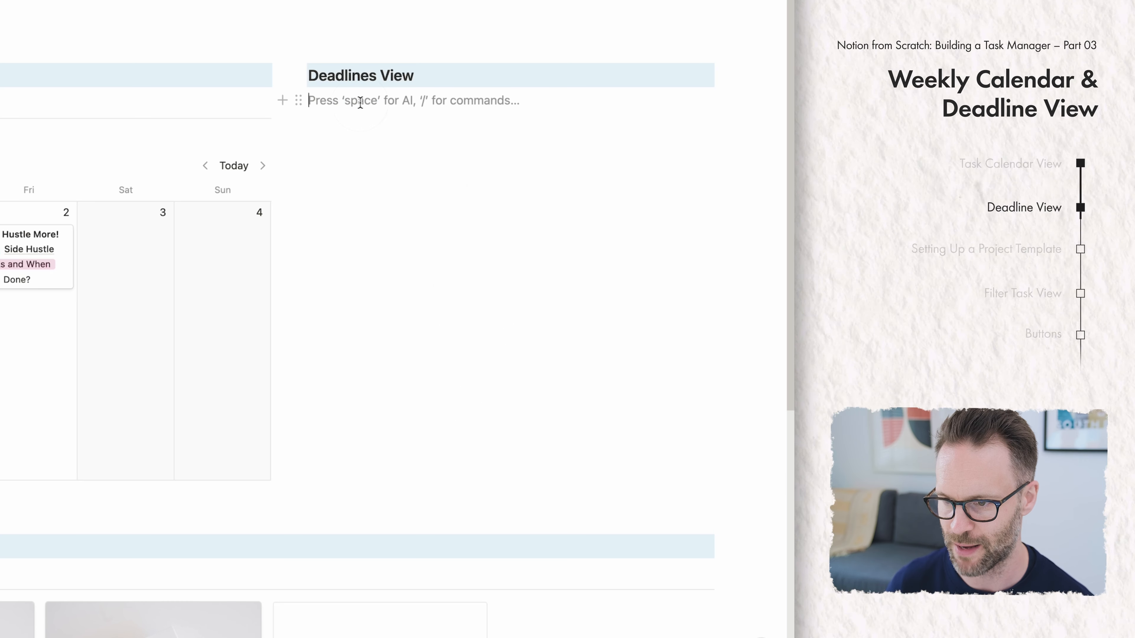
Insert a table view linked to the Tasks database beneath the Deadlines View heading
{"action": "type", "text": "table"}
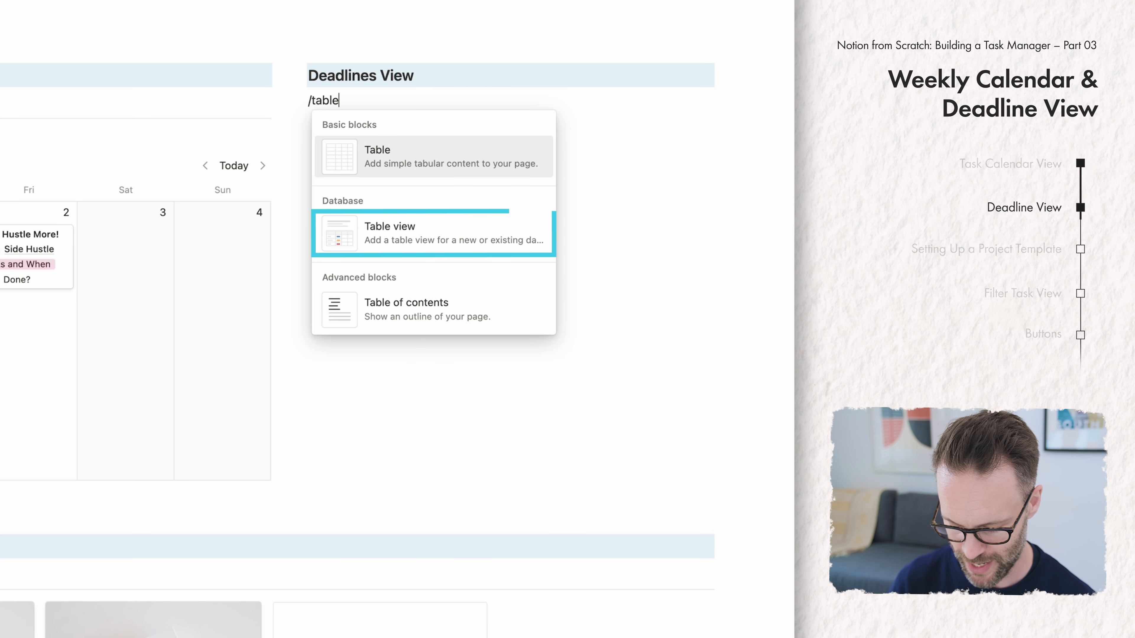
{"action": "left_click", "coordinate": [428, 249]}
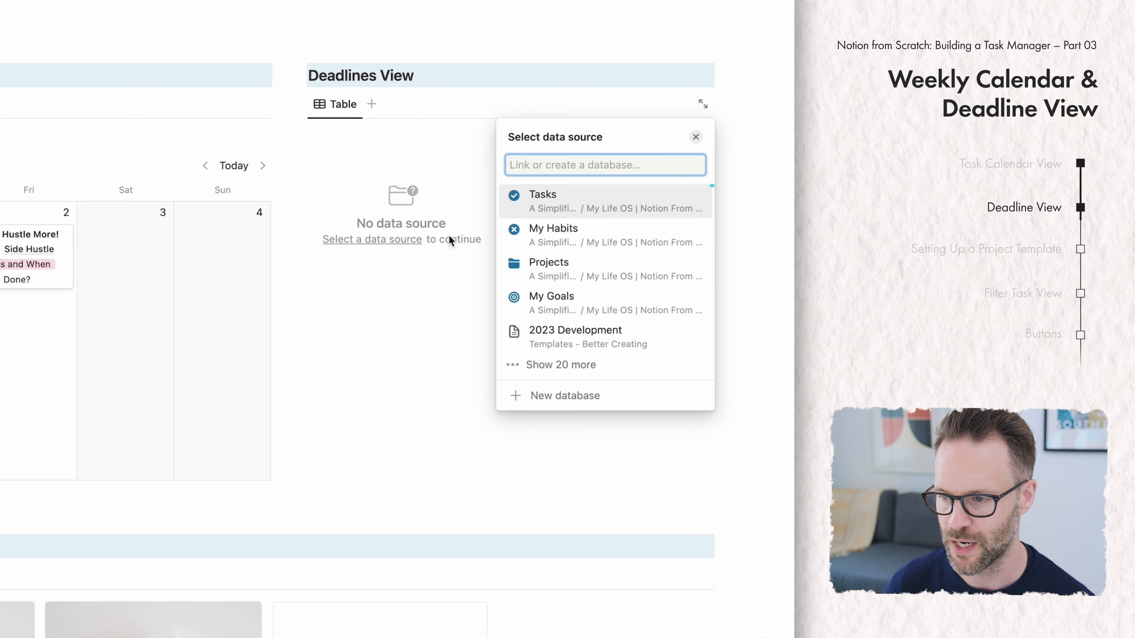
{"action": "left_click", "coordinate": [566, 205]}
Name the new view Deadlines Calendar and give it the alarm clock icon
{"action": "left_click", "coordinate": [567, 197]}
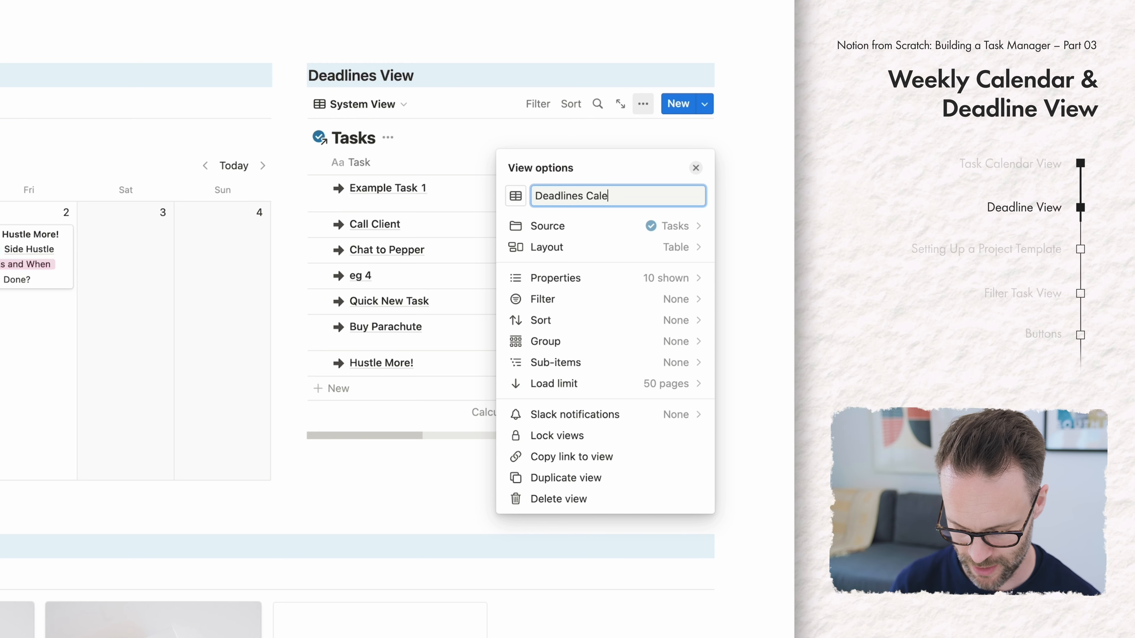
{"action": "left_click", "coordinate": [516, 198]}
{"action": "type", "text": "ala"}
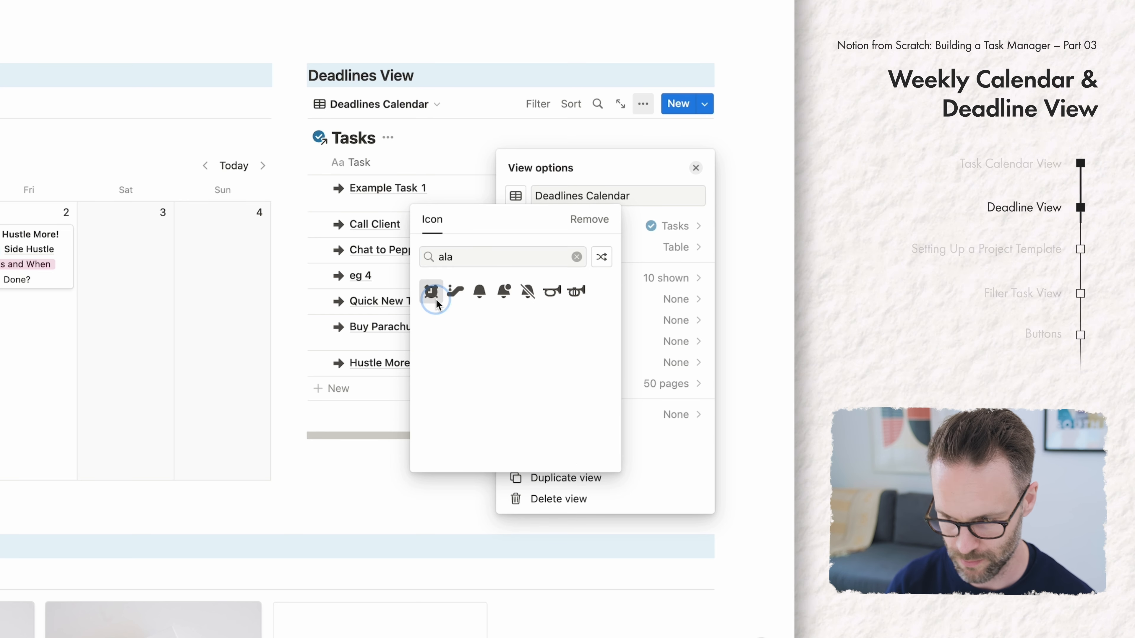
{"action": "left_click", "coordinate": [431, 293]}
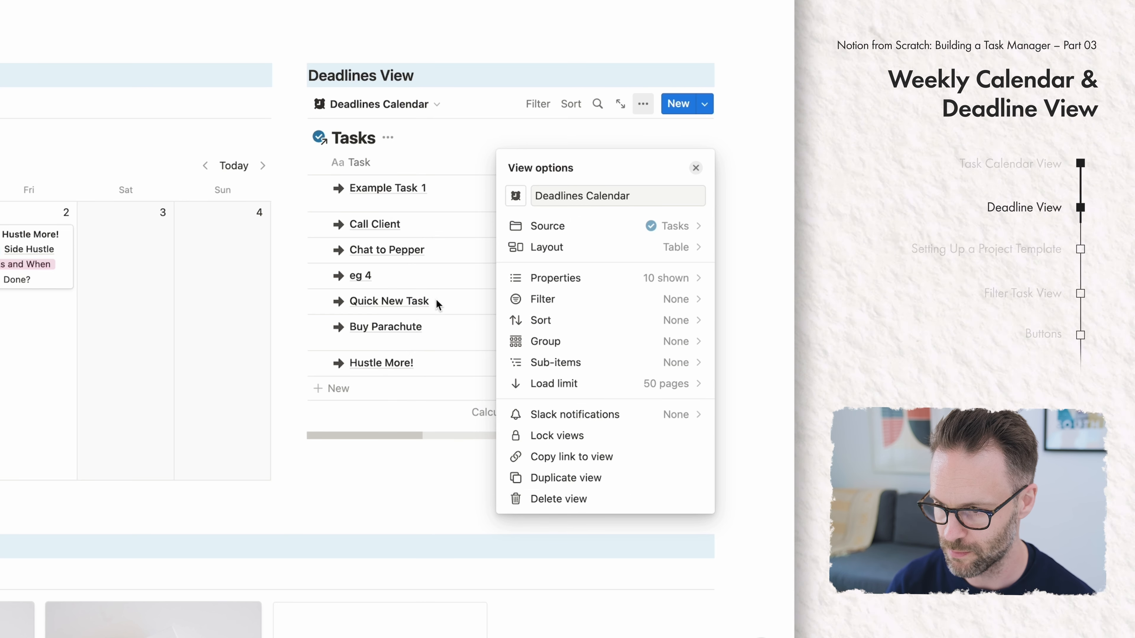
{"action": "key", "text": "Escape"}
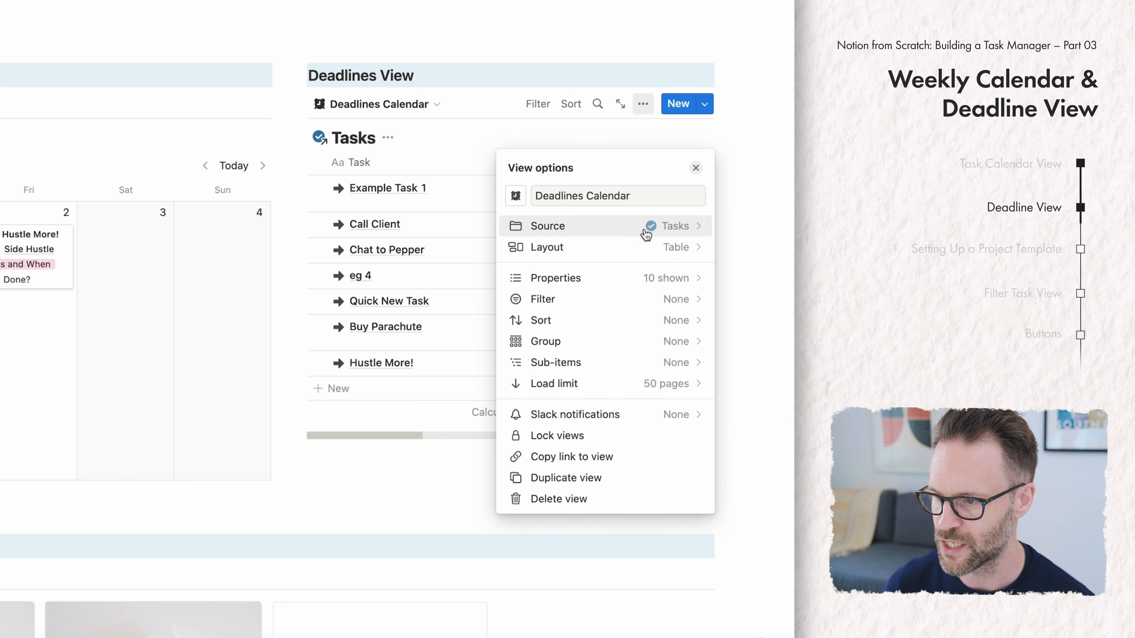
Switch the Deadlines Calendar view to the Calendar layout and hide its Tasks database title
{"action": "left_click", "coordinate": [623, 247]}
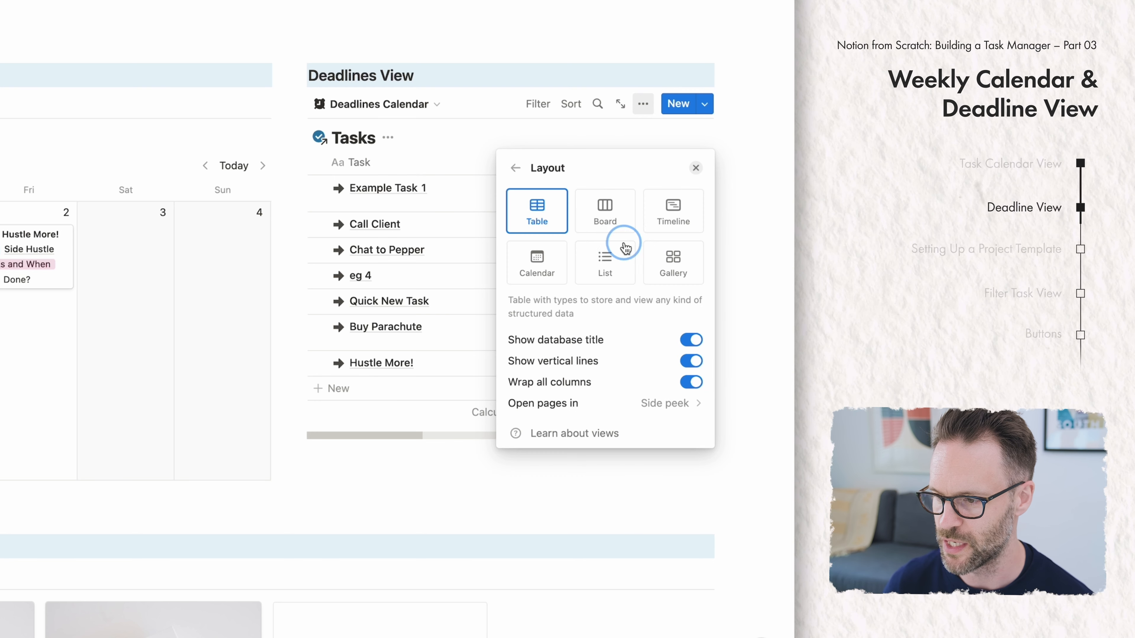
{"action": "left_click", "coordinate": [548, 274]}
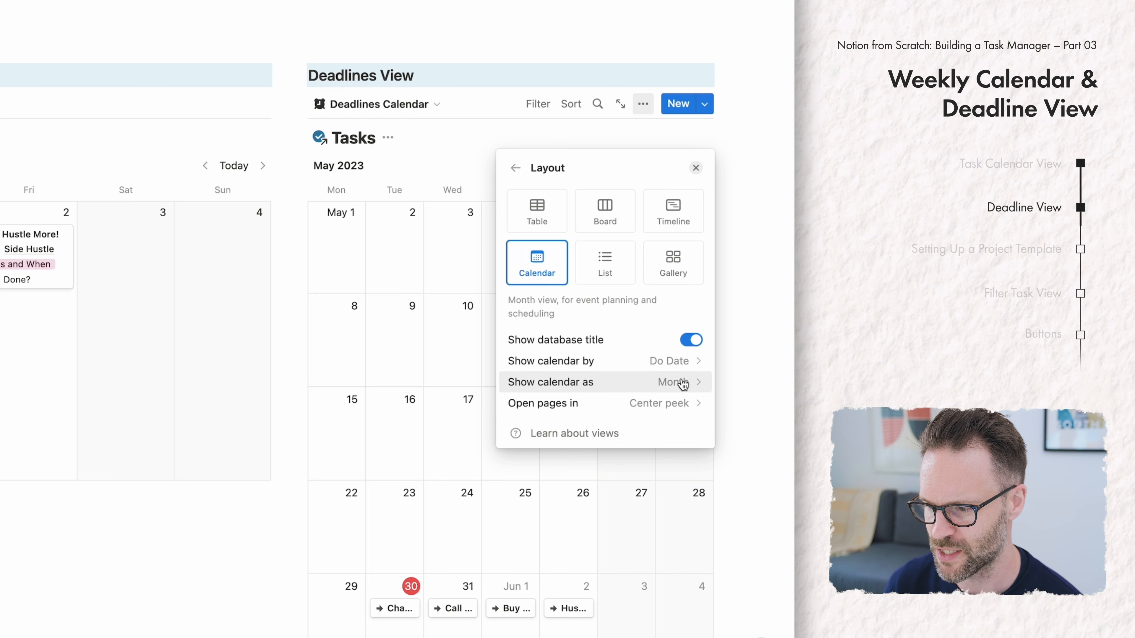
{"action": "left_click", "coordinate": [442, 155]}
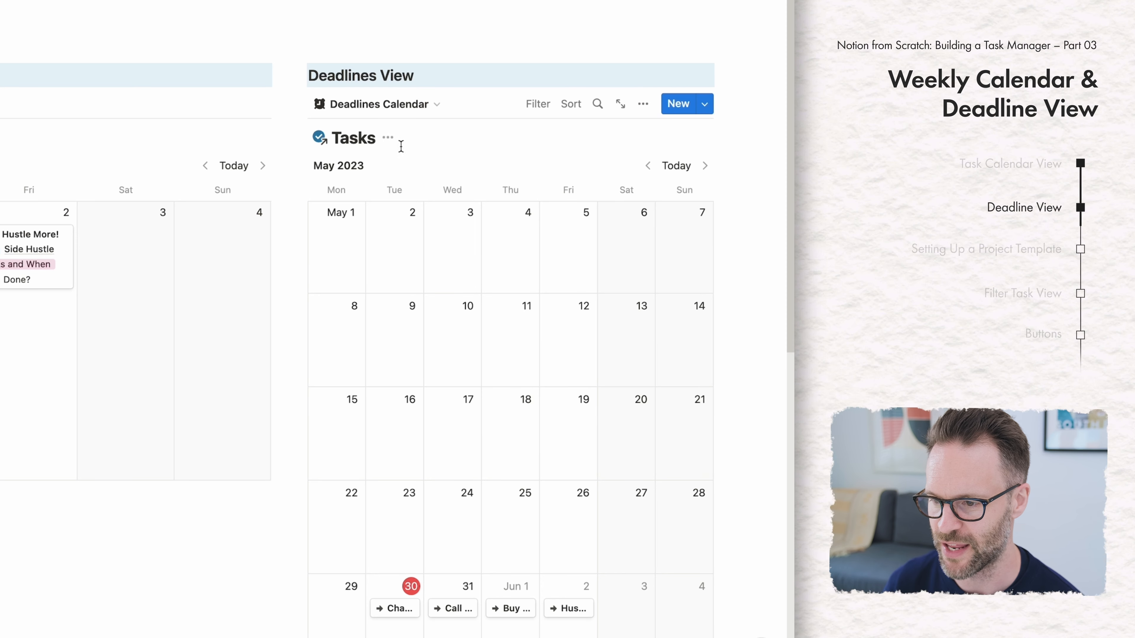
{"action": "left_click", "coordinate": [387, 138]}
{"action": "left_click", "coordinate": [317, 216]}
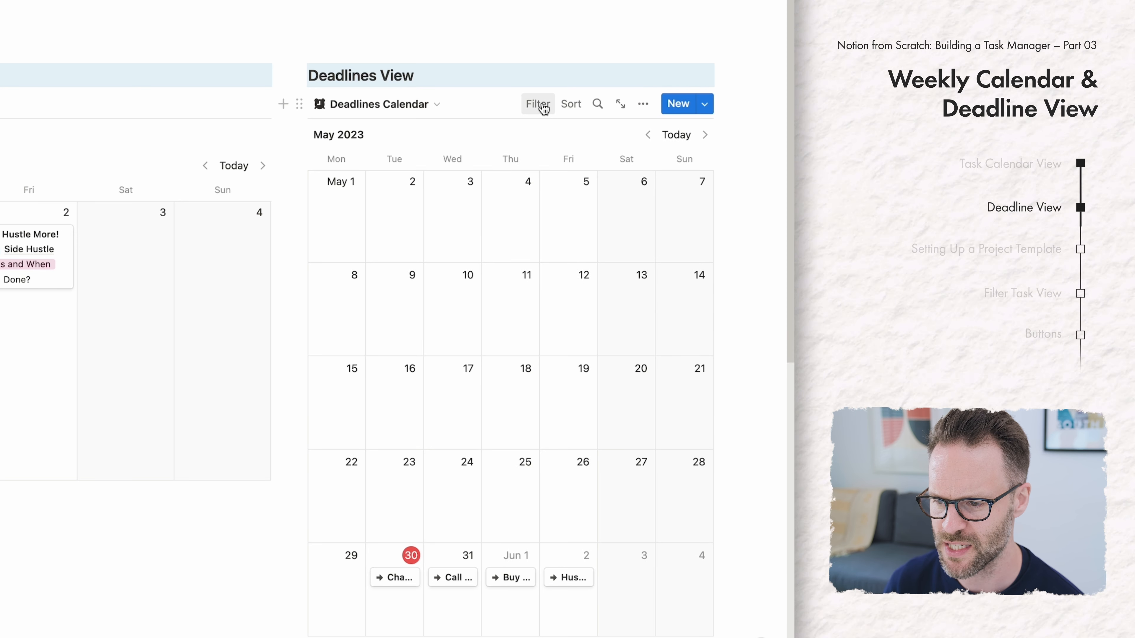
Set the Deadlines Calendar to show tasks by the Deadline property
{"action": "left_click", "coordinate": [645, 105]}
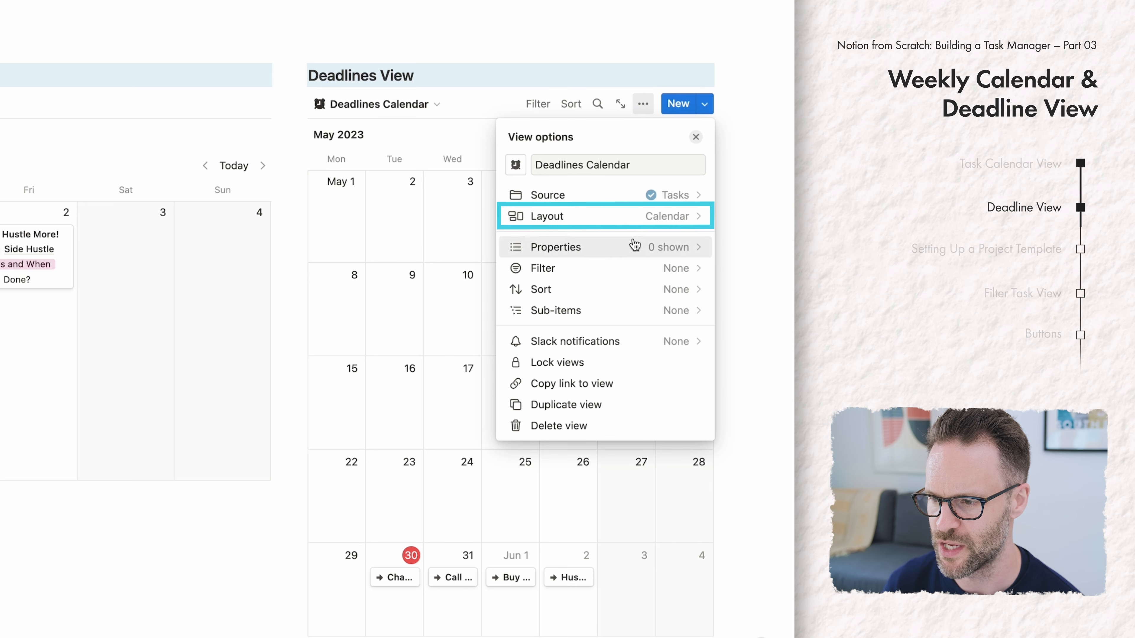
{"action": "left_click", "coordinate": [608, 215]}
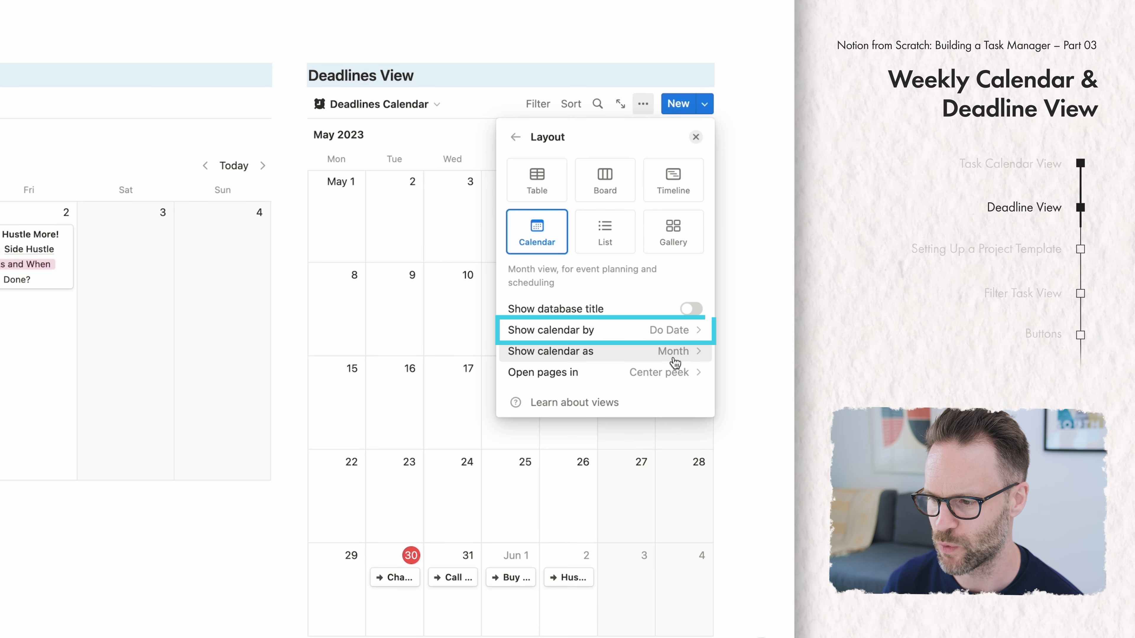
{"action": "left_click", "coordinate": [669, 331]}
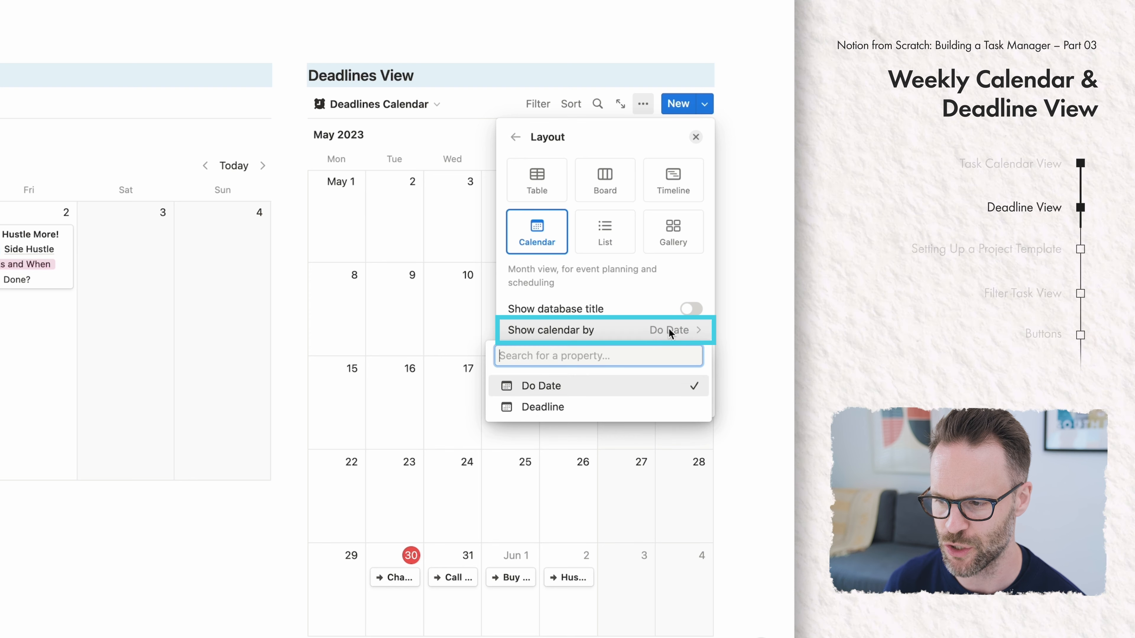
{"action": "left_click", "coordinate": [527, 410]}
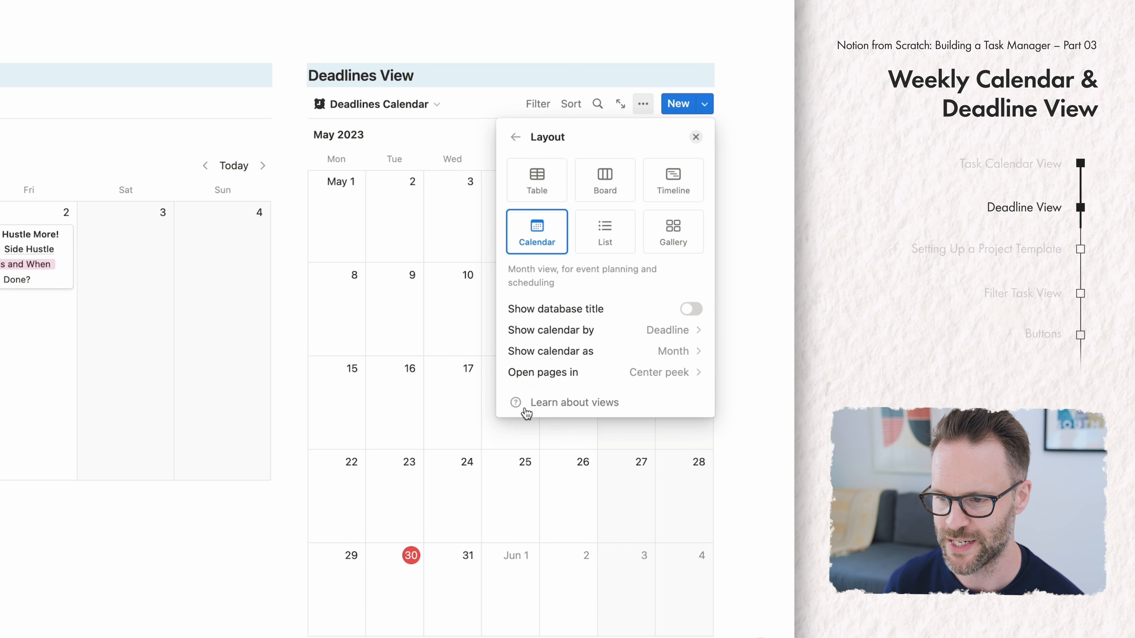
{"action": "left_click", "coordinate": [449, 135]}
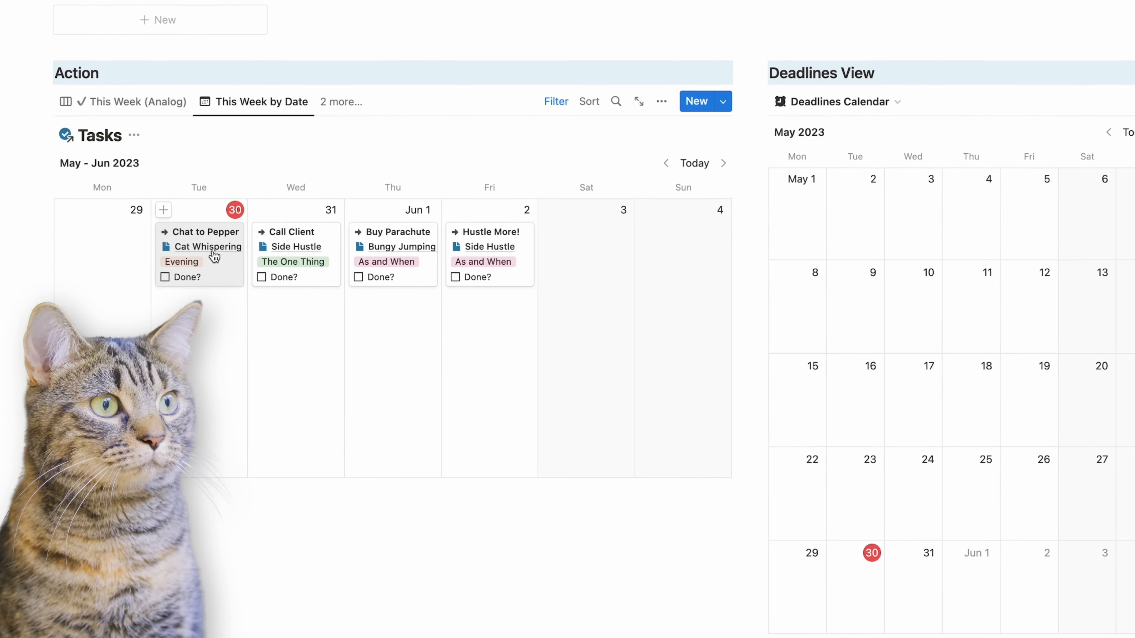
Set the Deadline of the Chat to Pepper task to 31/05/2023 and return to the dashboard
{"action": "left_click", "coordinate": [285, 237]}
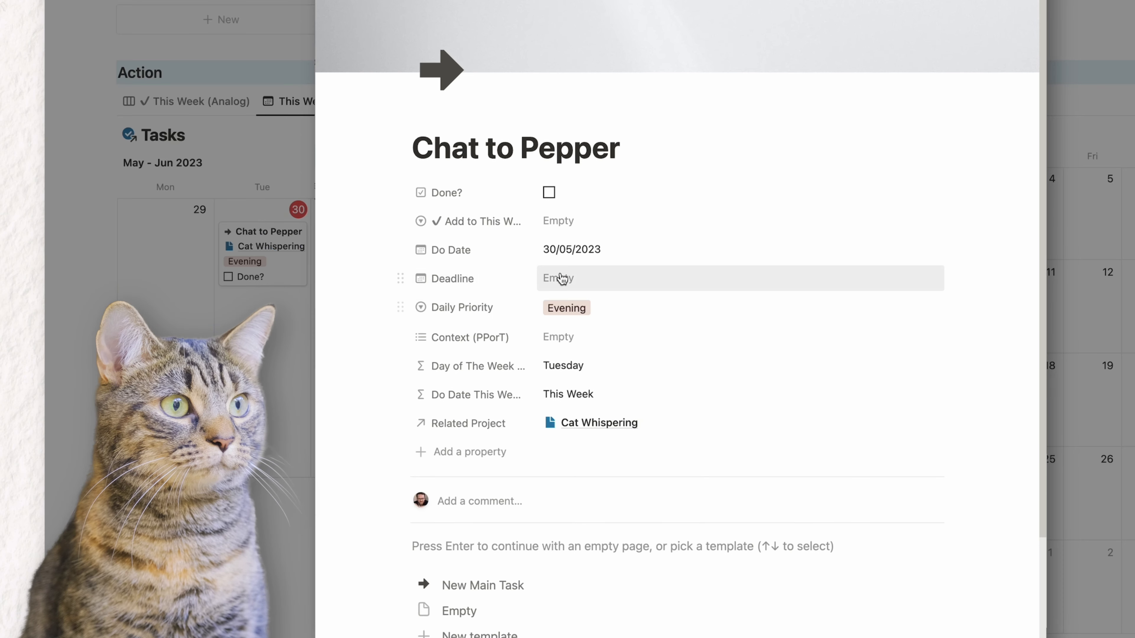
{"action": "left_click", "coordinate": [563, 278]}
{"action": "left_click", "coordinate": [614, 483]}
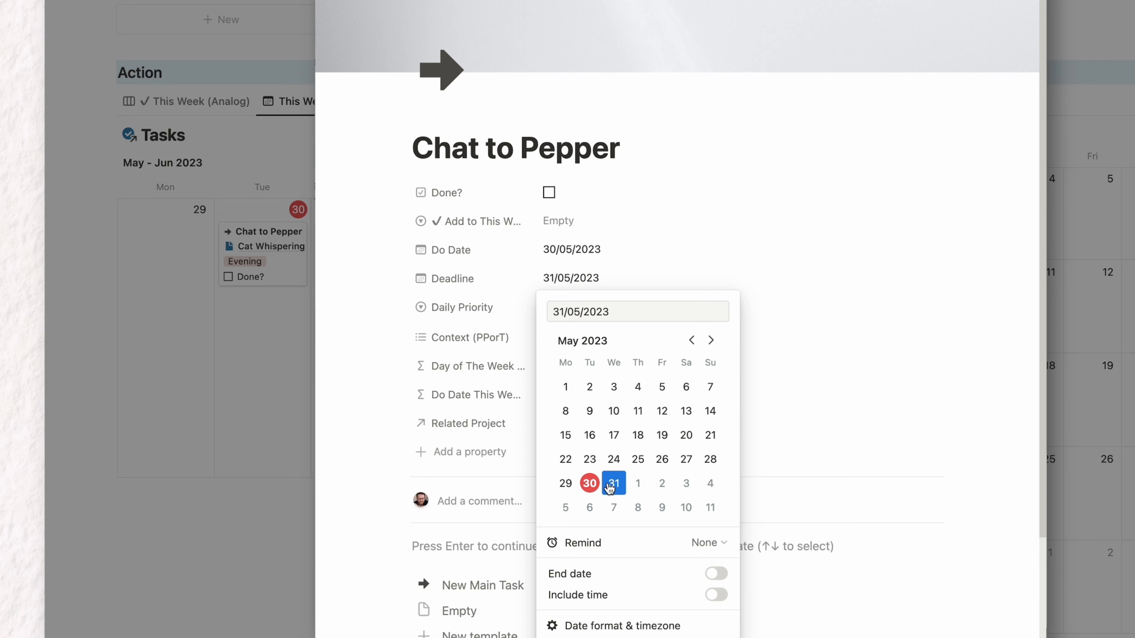
{"action": "key", "text": "Escape"}
{"action": "key", "text": "Escape"}
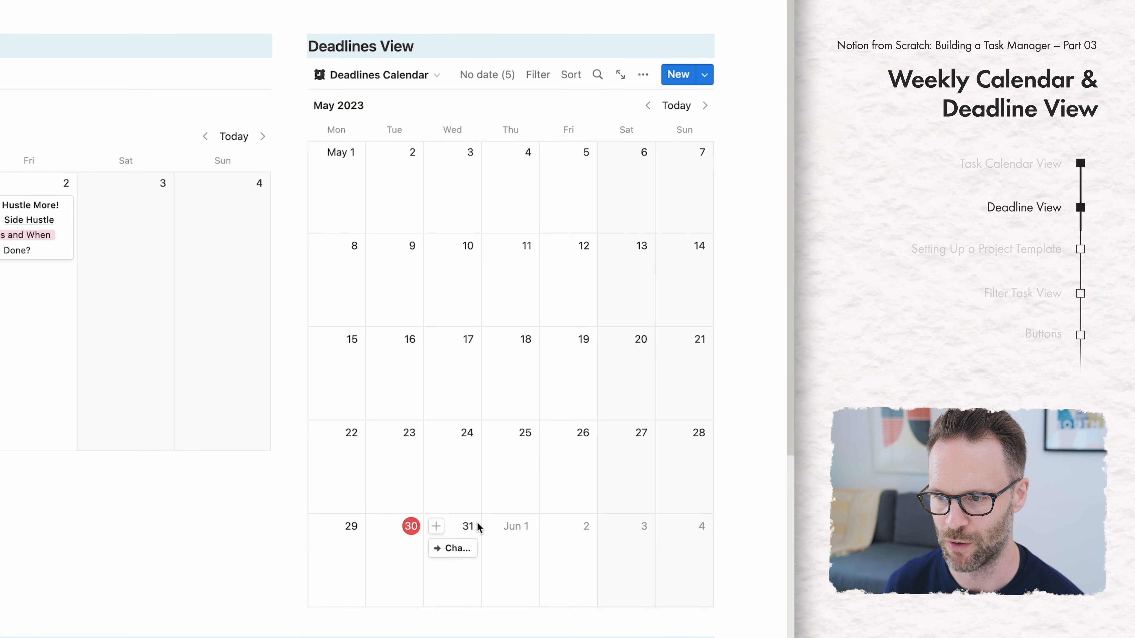
Add an advanced filter to the Deadlines Calendar so it shows tasks where Done? is not checked
{"action": "left_click", "coordinate": [538, 75]}
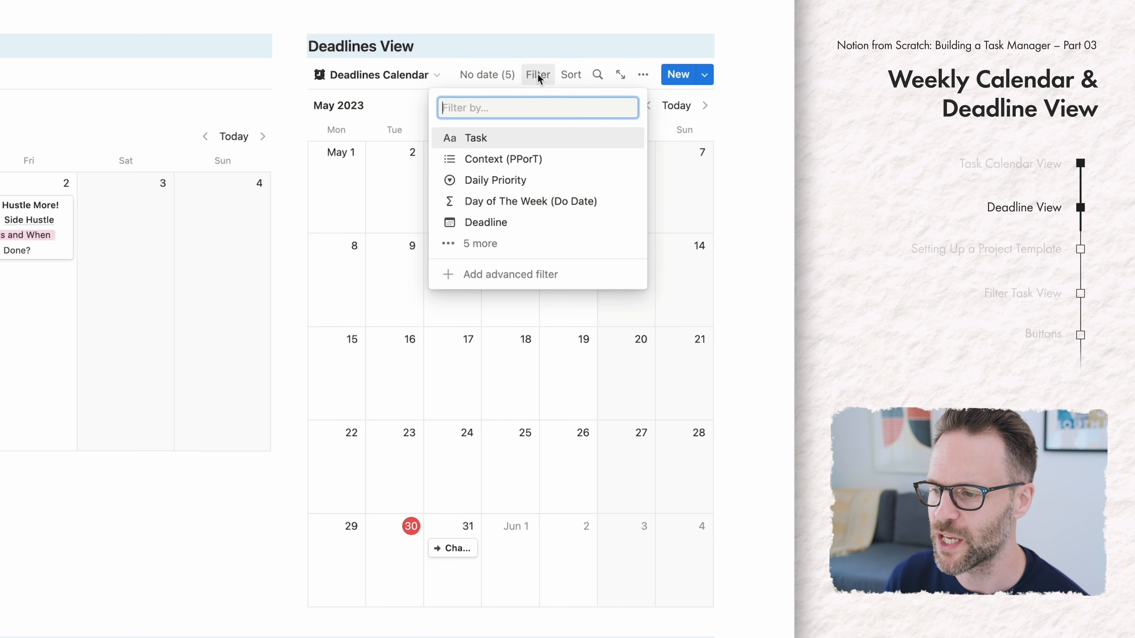
{"action": "left_click", "coordinate": [480, 245]}
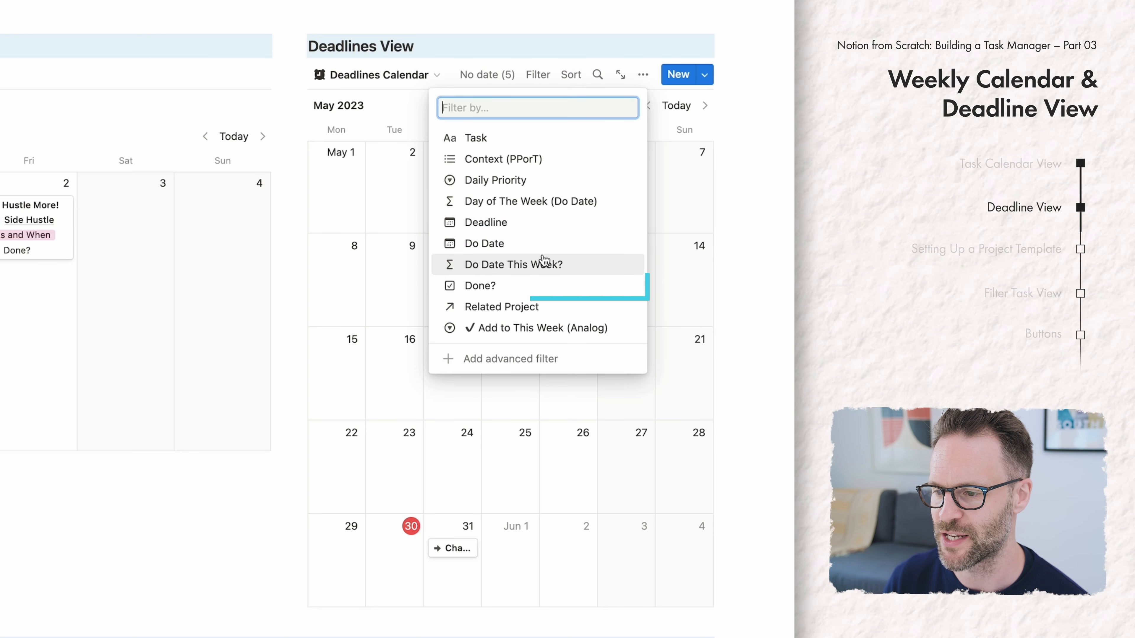
{"action": "left_click", "coordinate": [485, 290]}
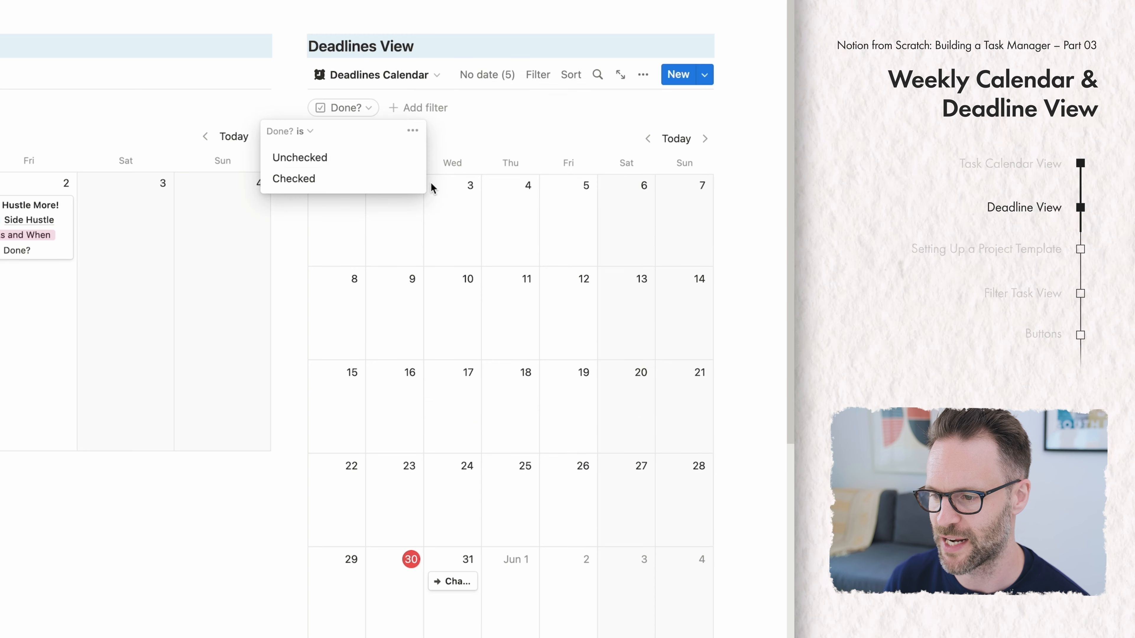
{"action": "left_click", "coordinate": [412, 131]}
{"action": "left_click", "coordinate": [483, 162]}
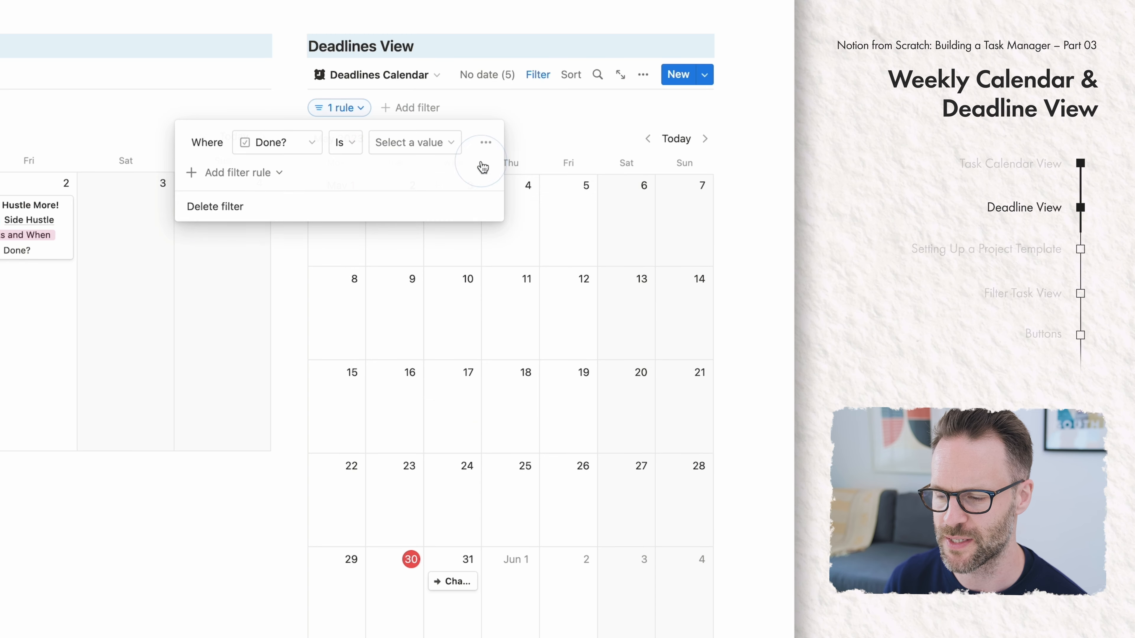
{"action": "left_click", "coordinate": [344, 142]}
{"action": "left_click", "coordinate": [324, 193]}
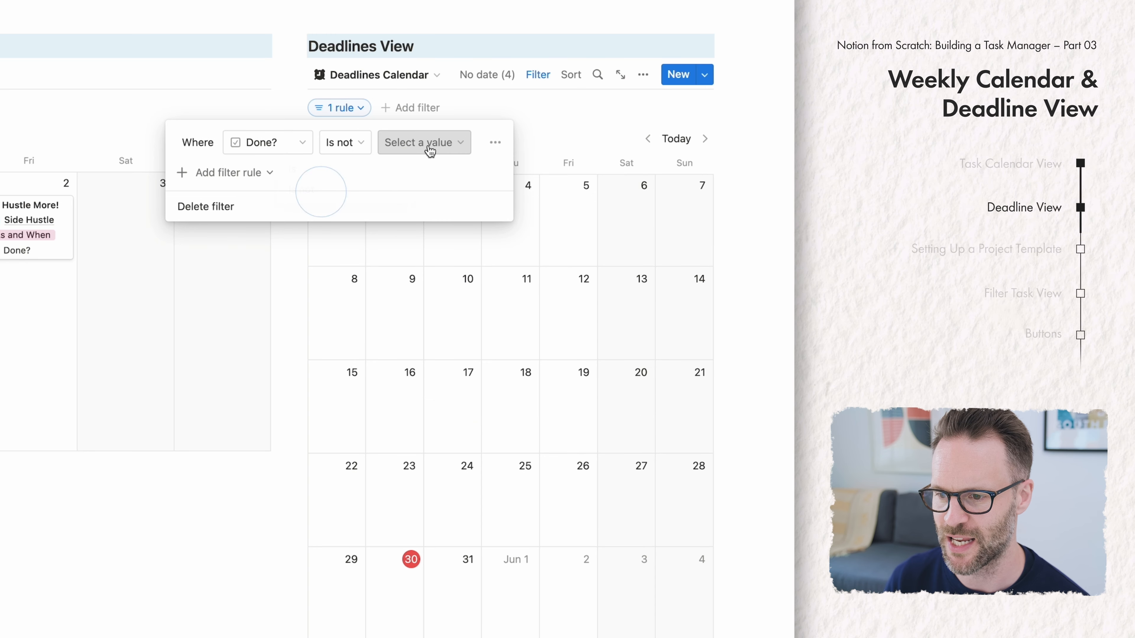
{"action": "left_click", "coordinate": [429, 146]}
{"action": "left_click", "coordinate": [382, 193]}
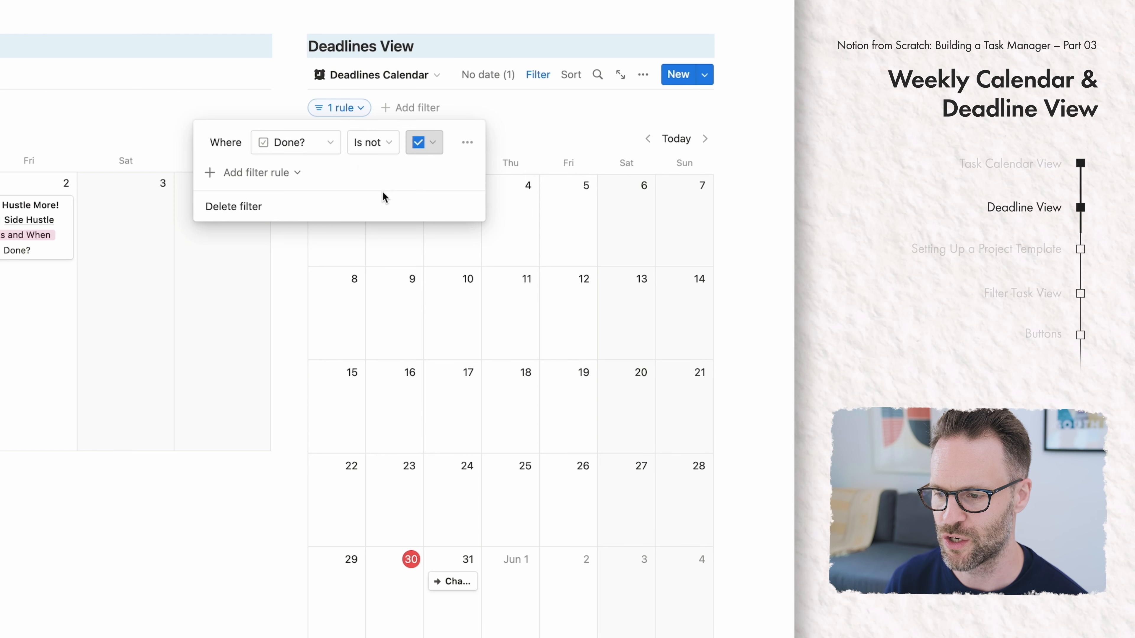
Add a second And rule to the Deadlines Calendar filter requiring Related Project is not empty
{"action": "left_click", "coordinate": [282, 173]}
{"action": "left_click", "coordinate": [267, 200]}
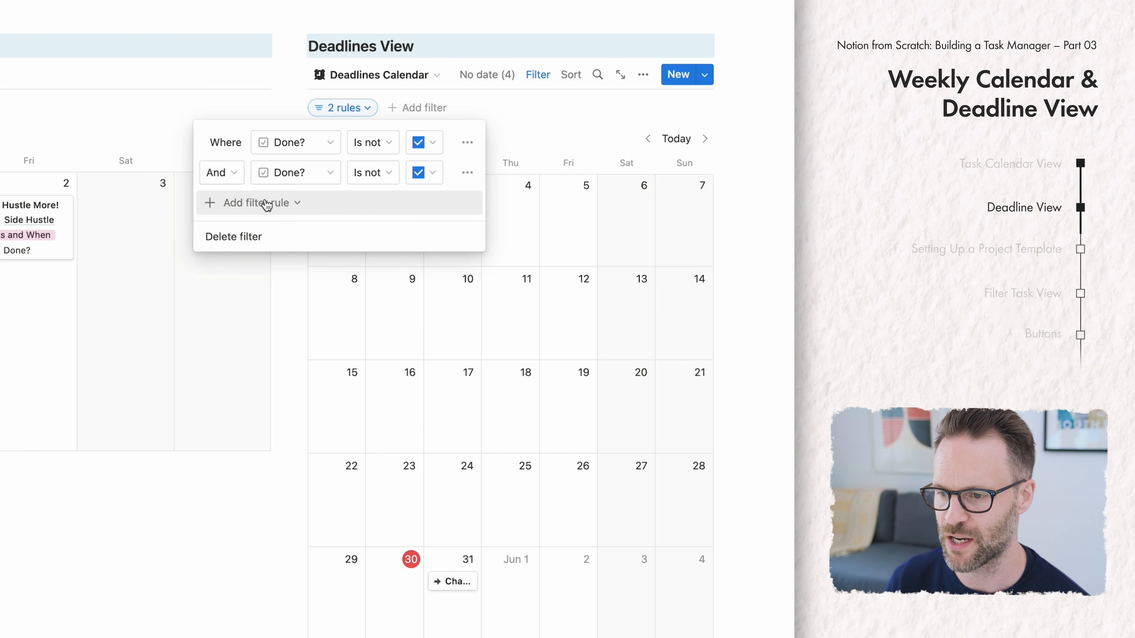
{"action": "left_click", "coordinate": [326, 179]}
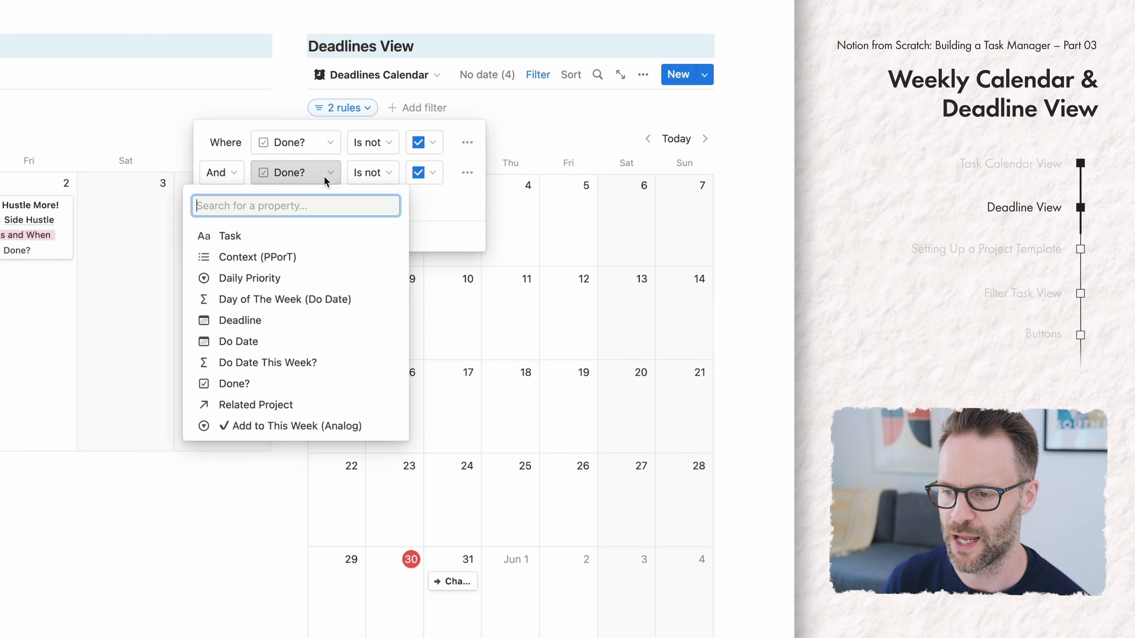
{"action": "left_click", "coordinate": [258, 405]}
{"action": "left_click", "coordinate": [368, 174]}
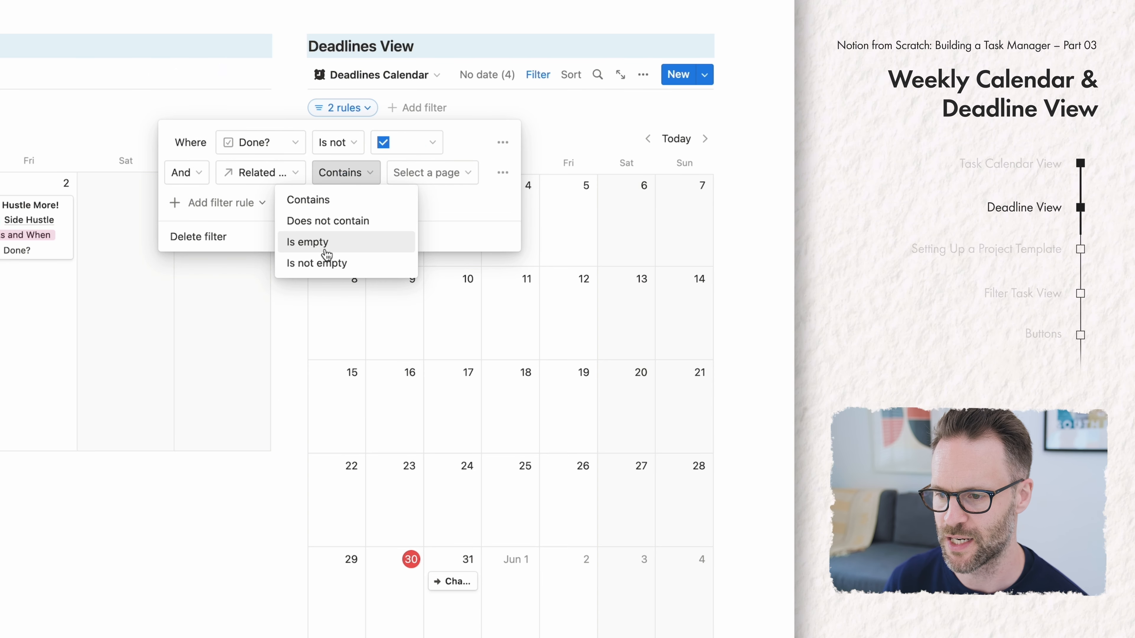
{"action": "left_click", "coordinate": [318, 260]}
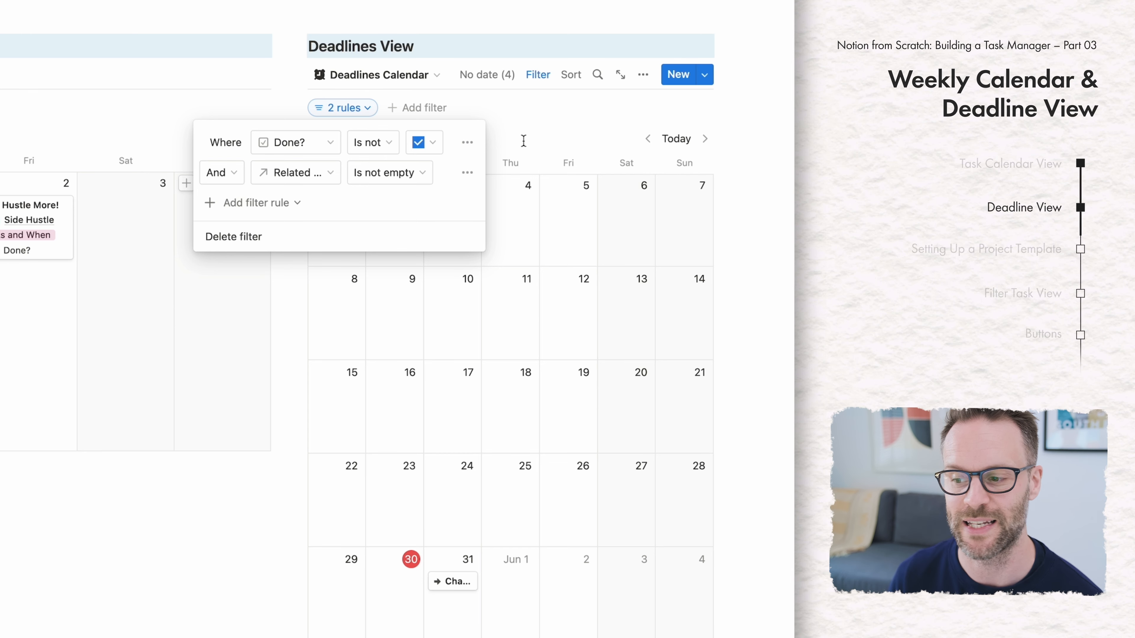
{"action": "left_click", "coordinate": [526, 133]}
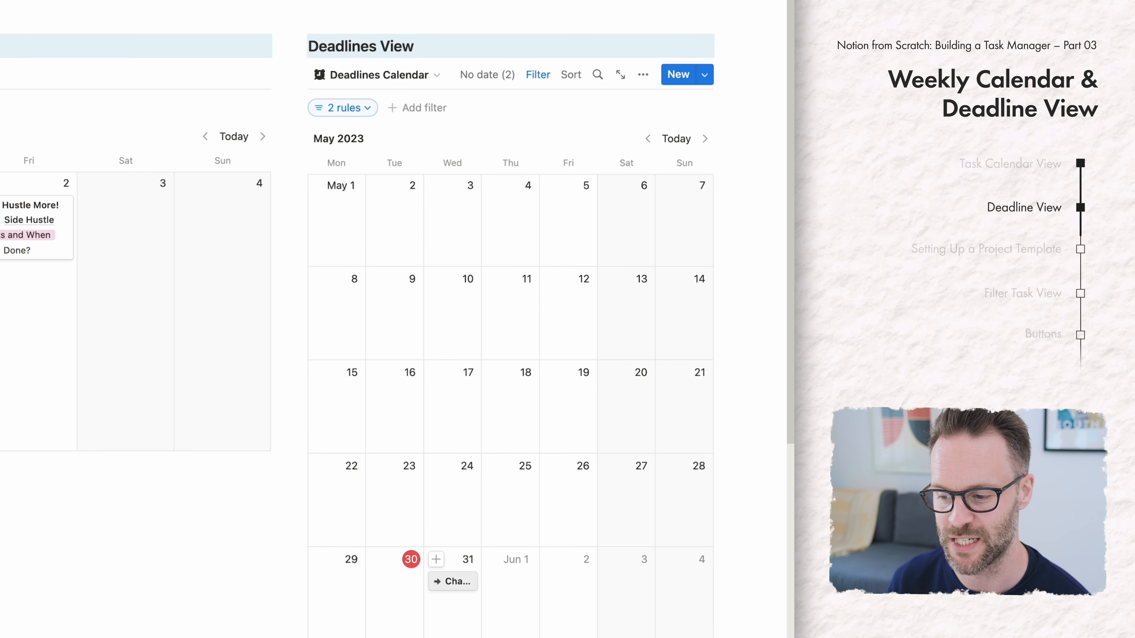
Show Related Project, Daily Priority and Done? on the Deadlines Calendar cards, in that order
{"action": "left_click", "coordinate": [644, 85]}
{"action": "left_click", "coordinate": [600, 251]}
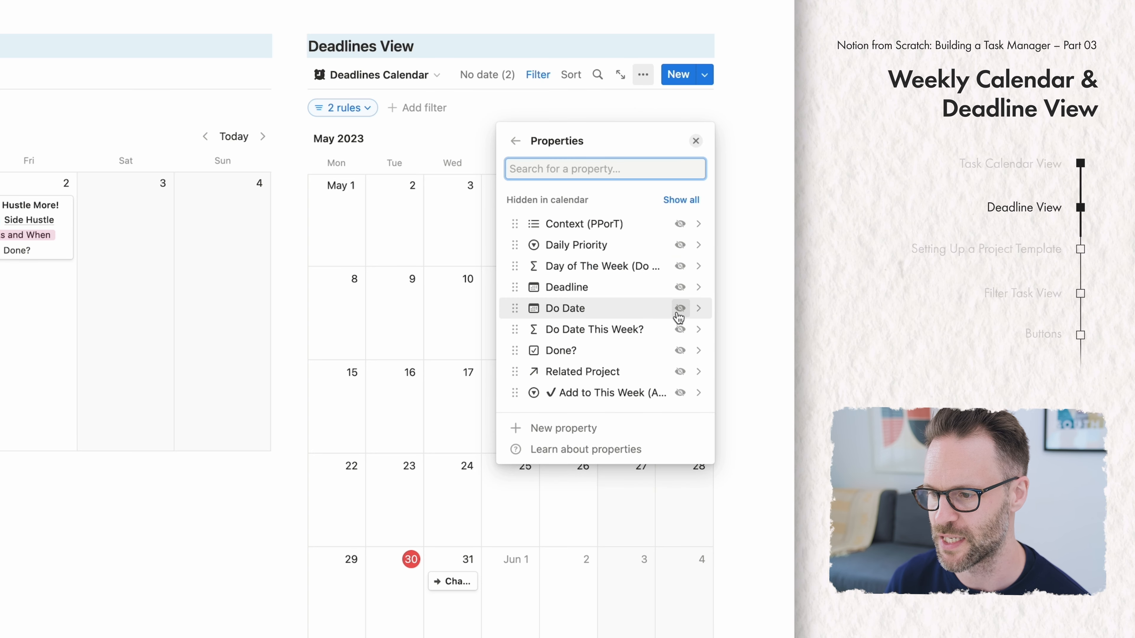
{"action": "left_click", "coordinate": [686, 354]}
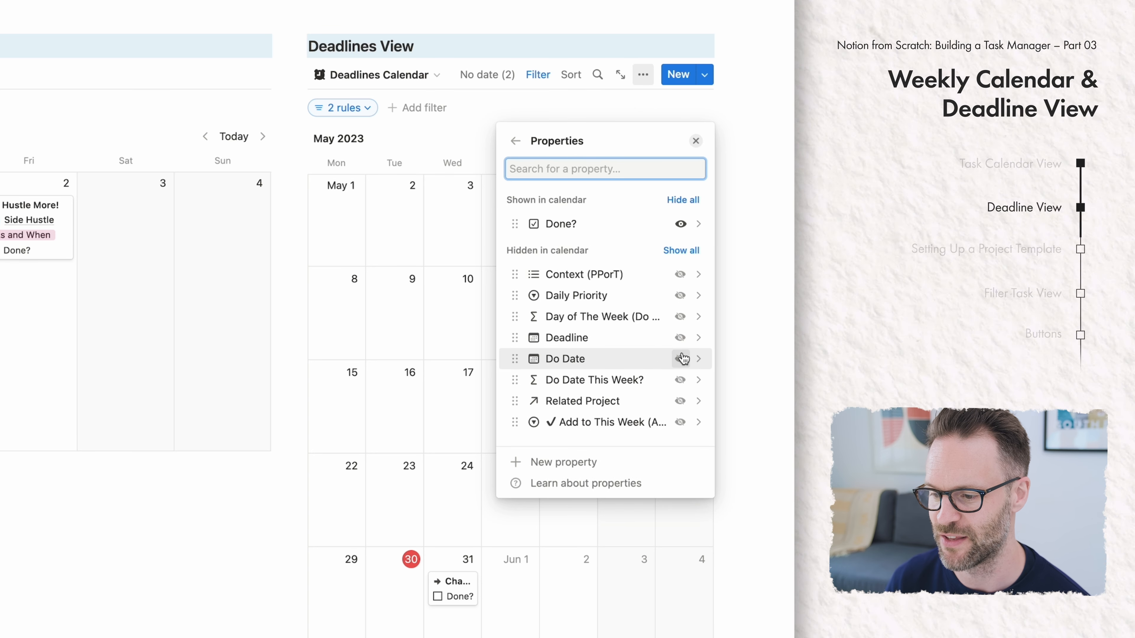
{"action": "left_click", "coordinate": [679, 401]}
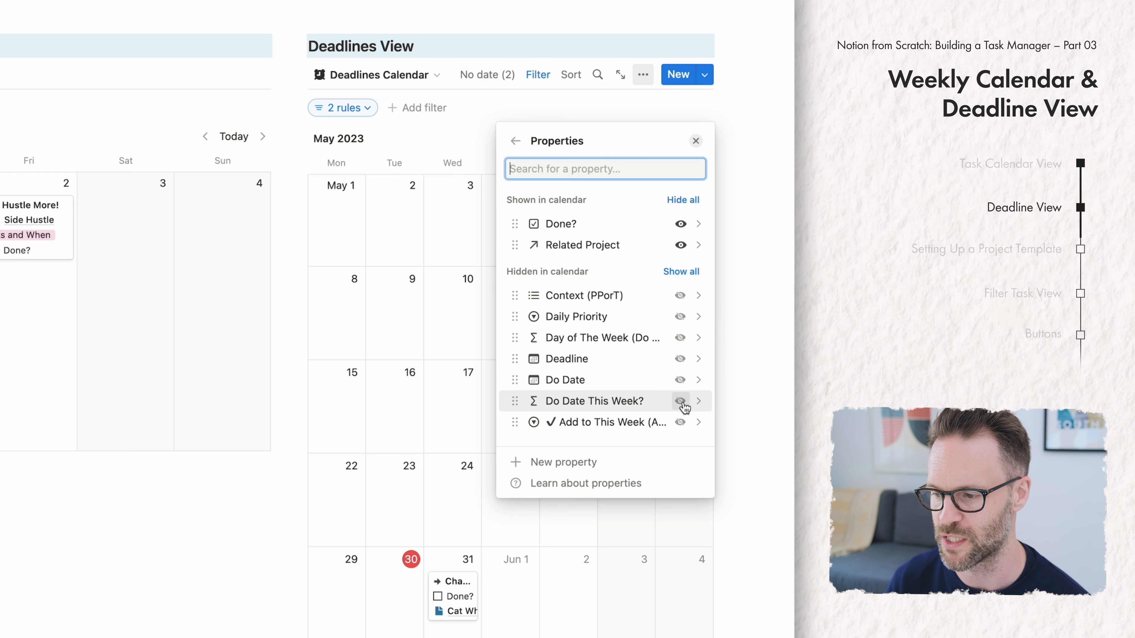
{"action": "left_click", "coordinate": [679, 317]}
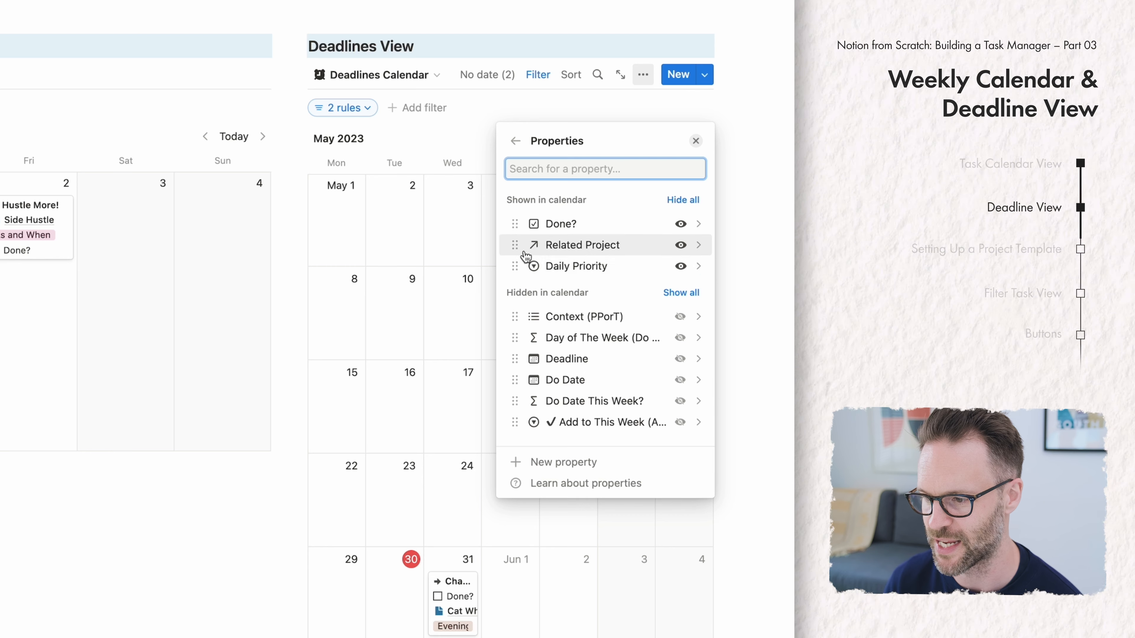
{"action": "left_click_drag", "start_coordinate": [515, 223], "coordinate": [516, 267]}
{"action": "left_click", "coordinate": [732, 139]}
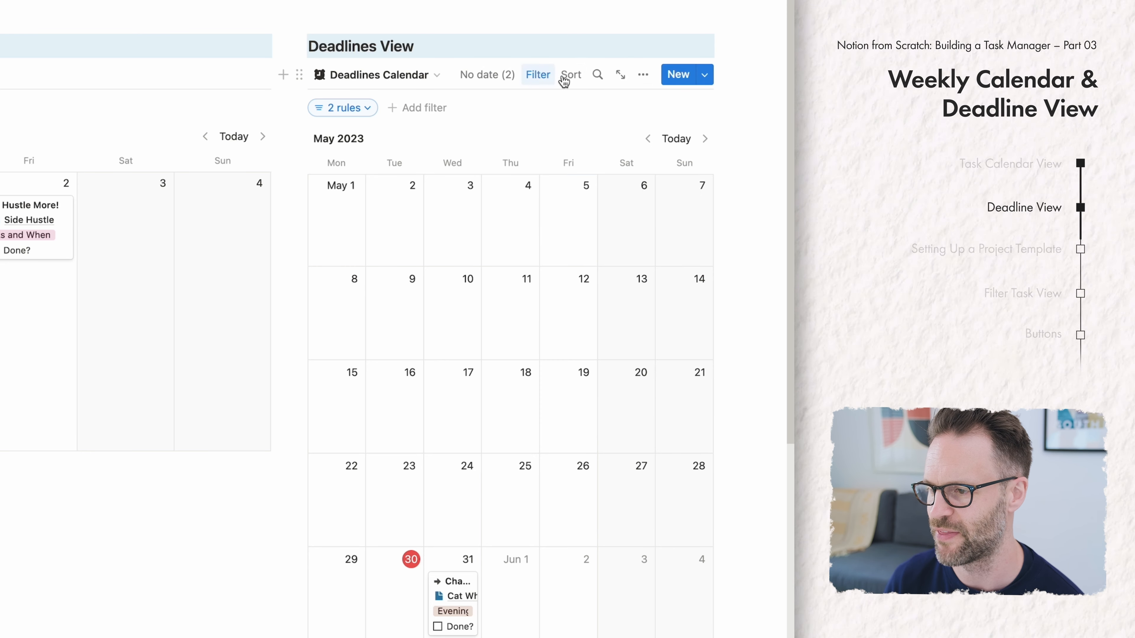
Sort the Deadlines Calendar by Daily Priority in ascending order
{"action": "left_click", "coordinate": [576, 76]}
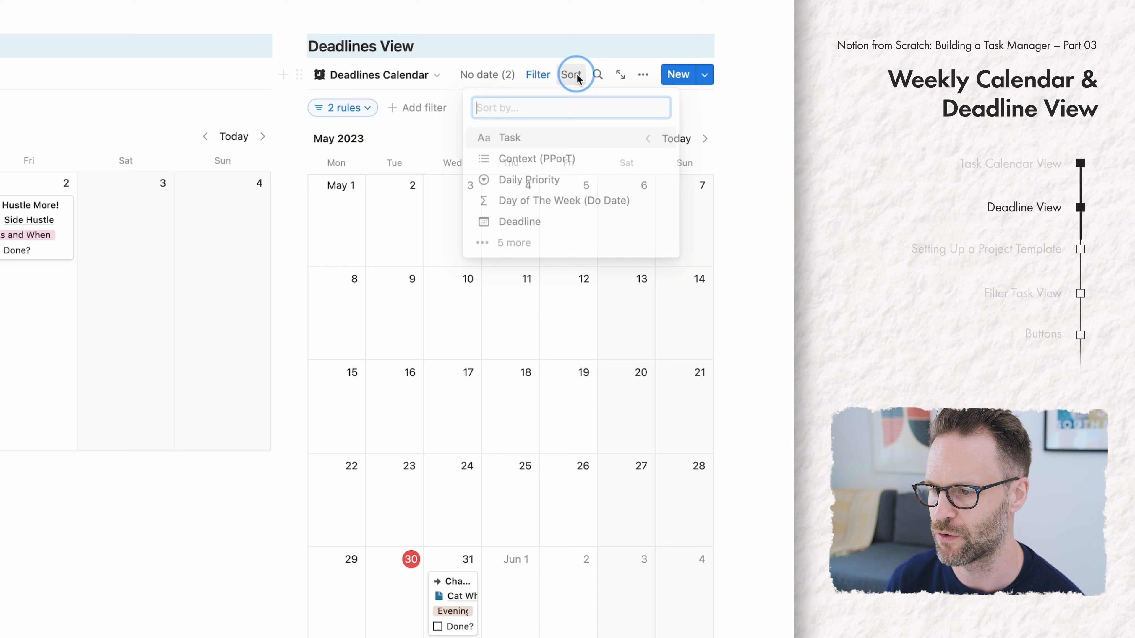
{"action": "left_click", "coordinate": [523, 181]}
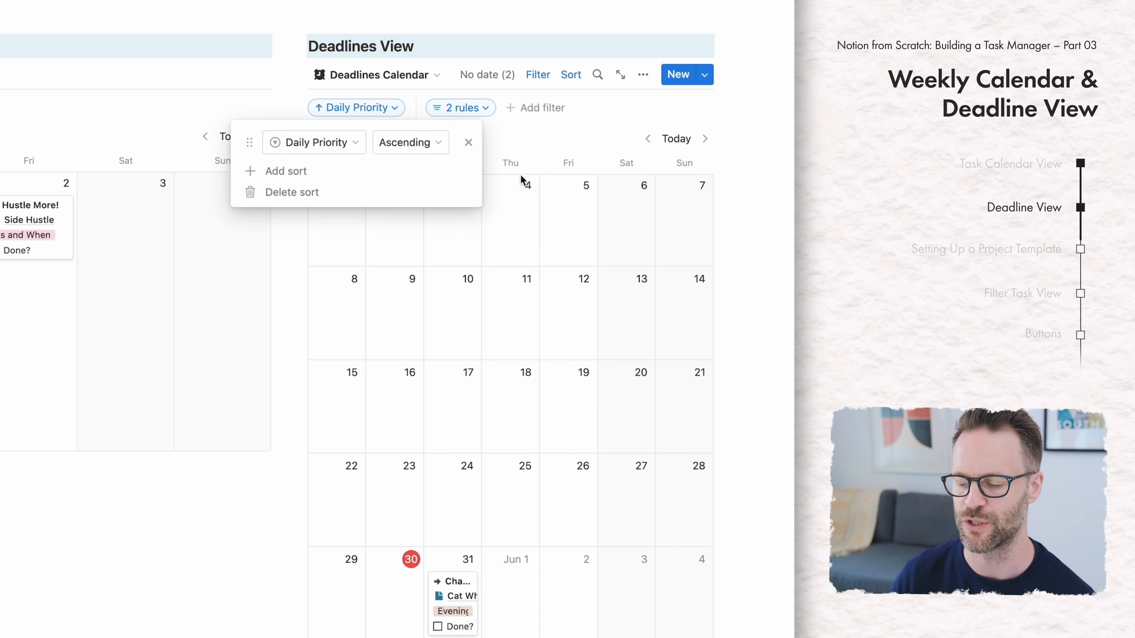
{"action": "left_click", "coordinate": [520, 135]}
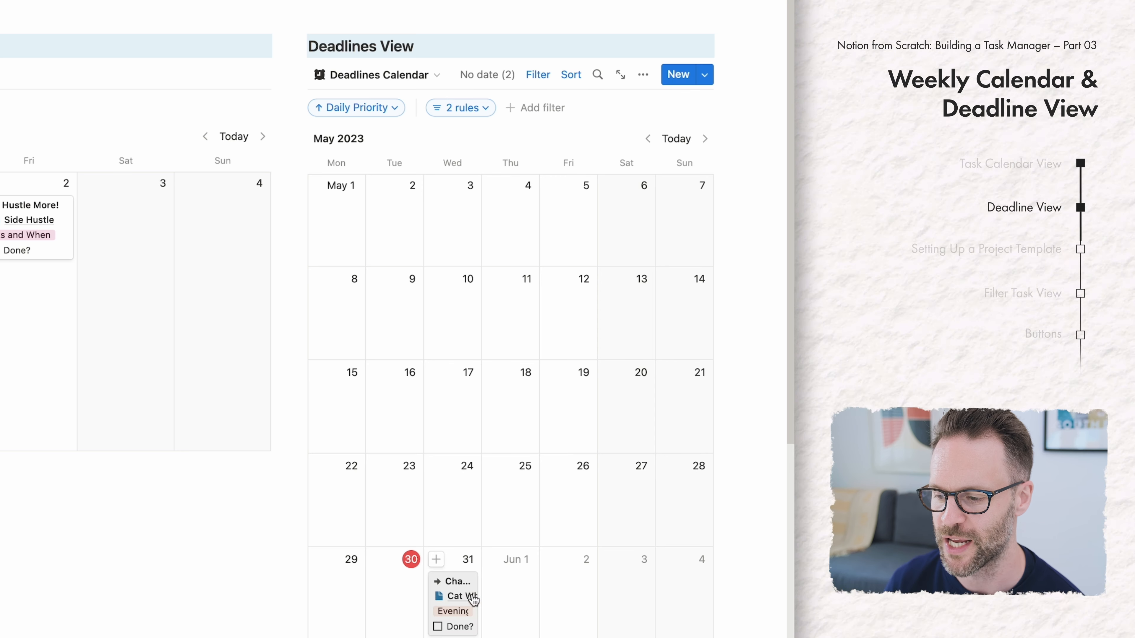
Duplicate the Deadlines Calendar view and rename the copy, replacing the (1) suffix with a week label
{"action": "left_click", "coordinate": [430, 78]}
{"action": "left_click", "coordinate": [468, 135]}
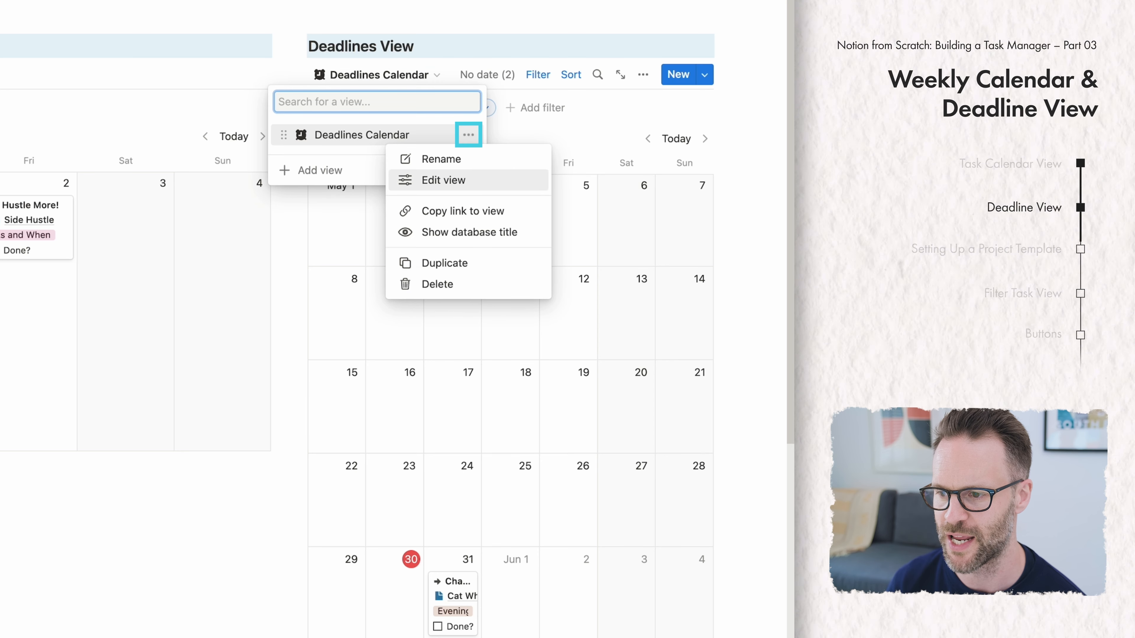
{"action": "left_click", "coordinate": [424, 263]}
{"action": "left_click", "coordinate": [650, 134]}
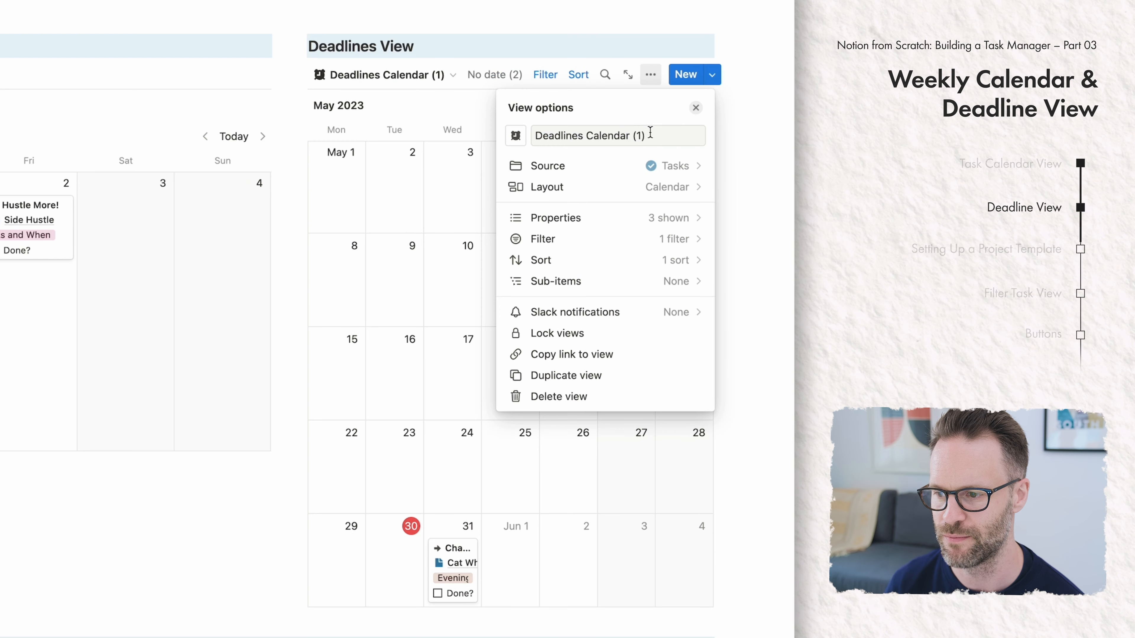
{"action": "left_click", "coordinate": [651, 133]}
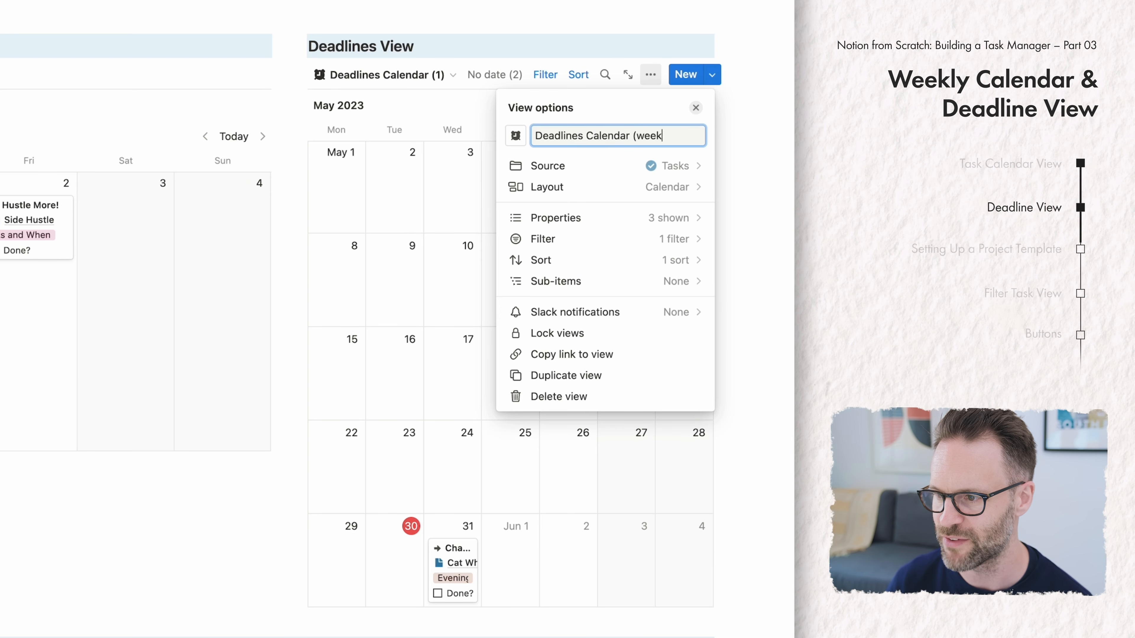
Set the duplicated deadlines view to show its calendar as Week
{"action": "left_click", "coordinate": [635, 193]}
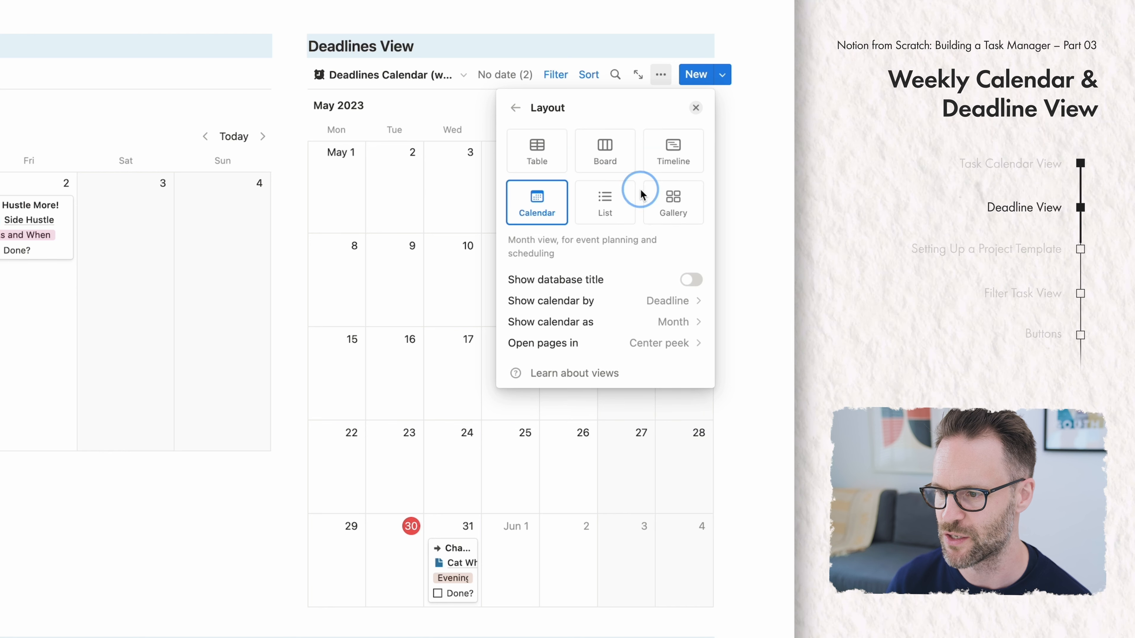
{"action": "left_click", "coordinate": [690, 328]}
{"action": "left_click", "coordinate": [559, 370]}
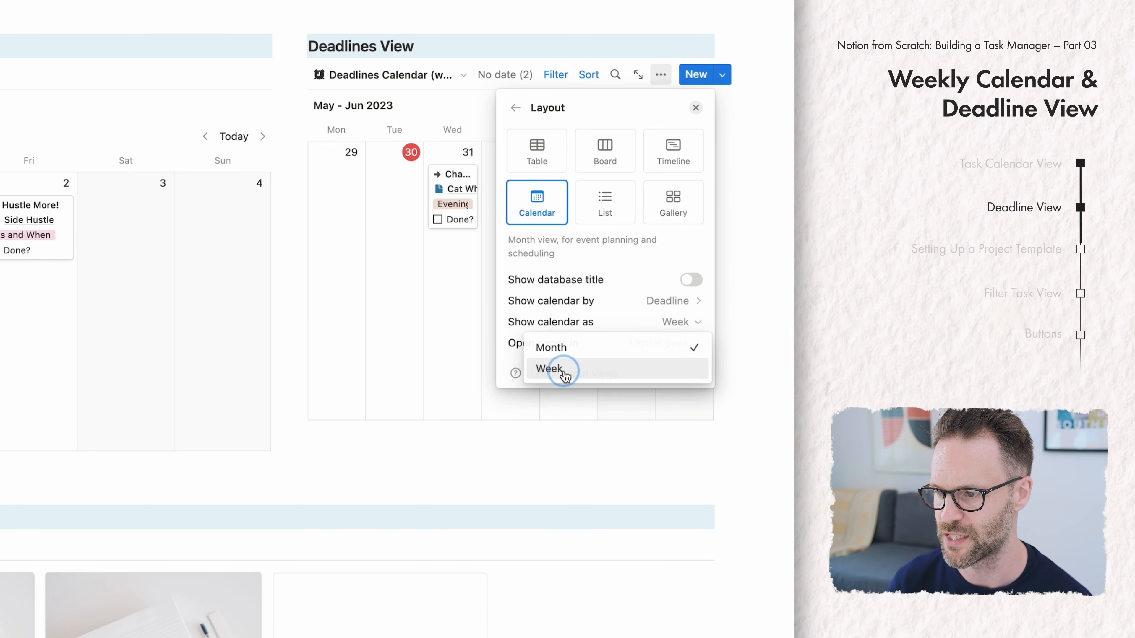
{"action": "left_click", "coordinate": [452, 107]}
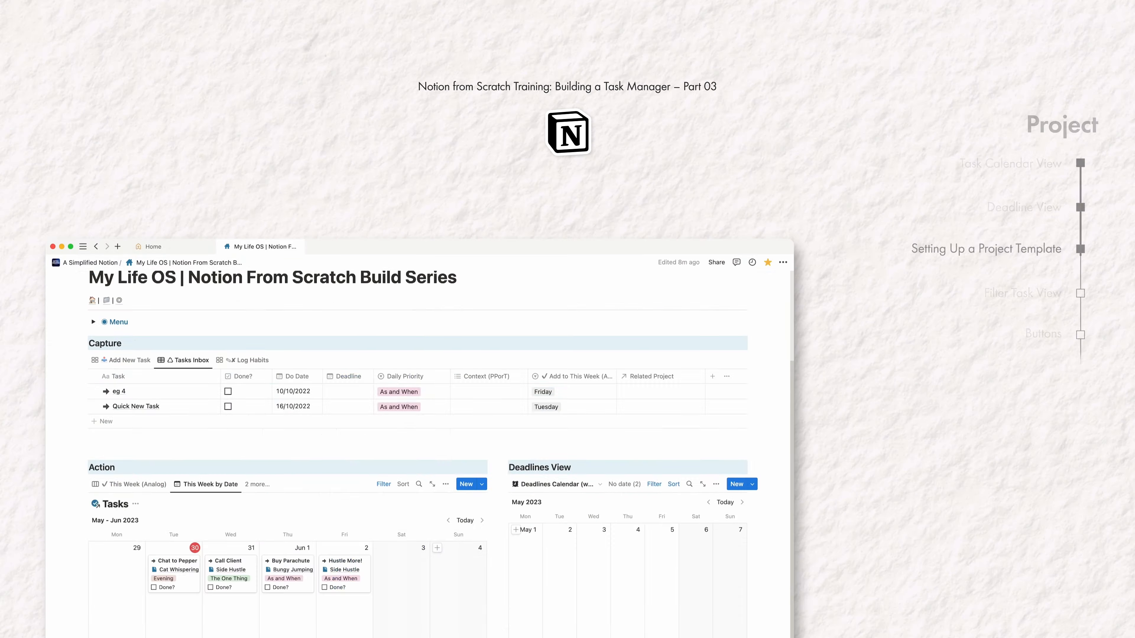
Open the Projects Dashboard page from the My Life OS dashboard
{"action": "scroll", "coordinate": [474, 447], "scroll_direction": "down", "scroll_amount": 6}
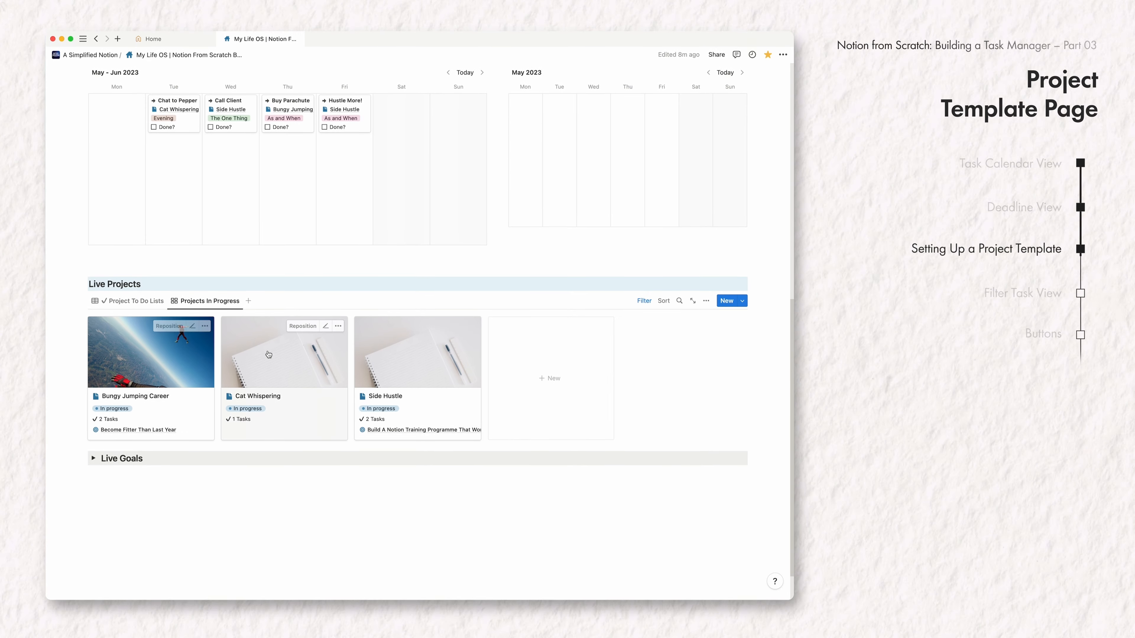
{"action": "scroll", "coordinate": [304, 411], "scroll_direction": "up", "scroll_amount": 5}
{"action": "scroll", "coordinate": [304, 411], "scroll_direction": "up", "scroll_amount": 3}
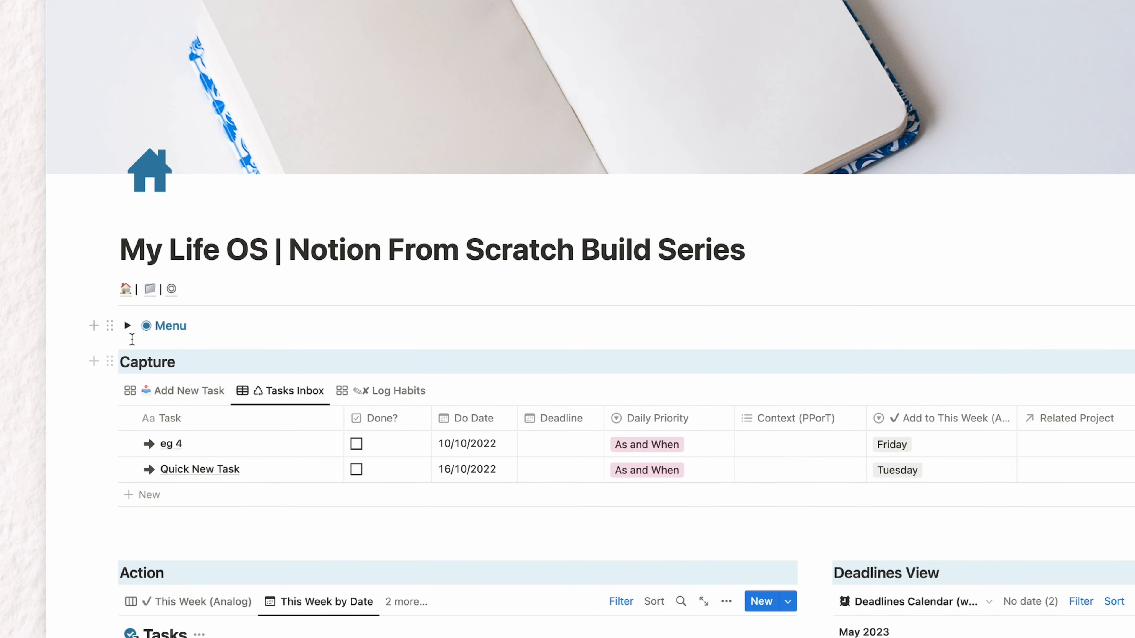
{"action": "left_click", "coordinate": [95, 83]}
{"action": "left_click", "coordinate": [195, 396]}
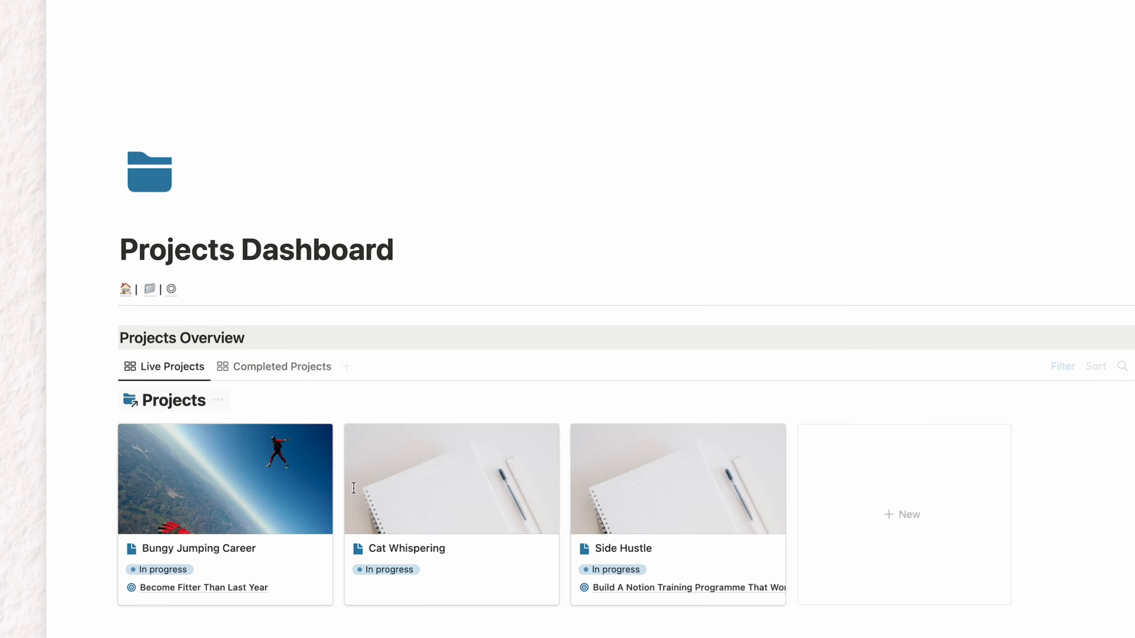
Open the Projects database's New Project template for editing and start its empty page body
{"action": "scroll", "coordinate": [307, 488], "scroll_direction": "down", "scroll_amount": 2}
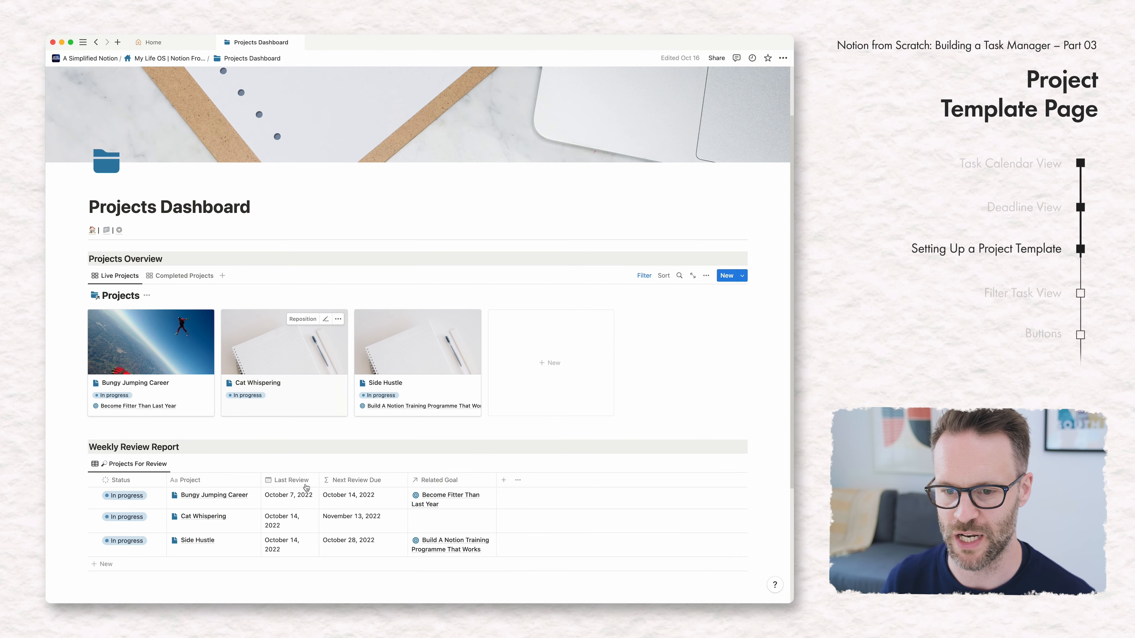
{"action": "scroll", "coordinate": [306, 488], "scroll_direction": "up", "scroll_amount": 2}
{"action": "scroll", "coordinate": [306, 488], "scroll_direction": "down", "scroll_amount": 1}
{"action": "scroll", "coordinate": [307, 488], "scroll_direction": "down", "scroll_amount": 2}
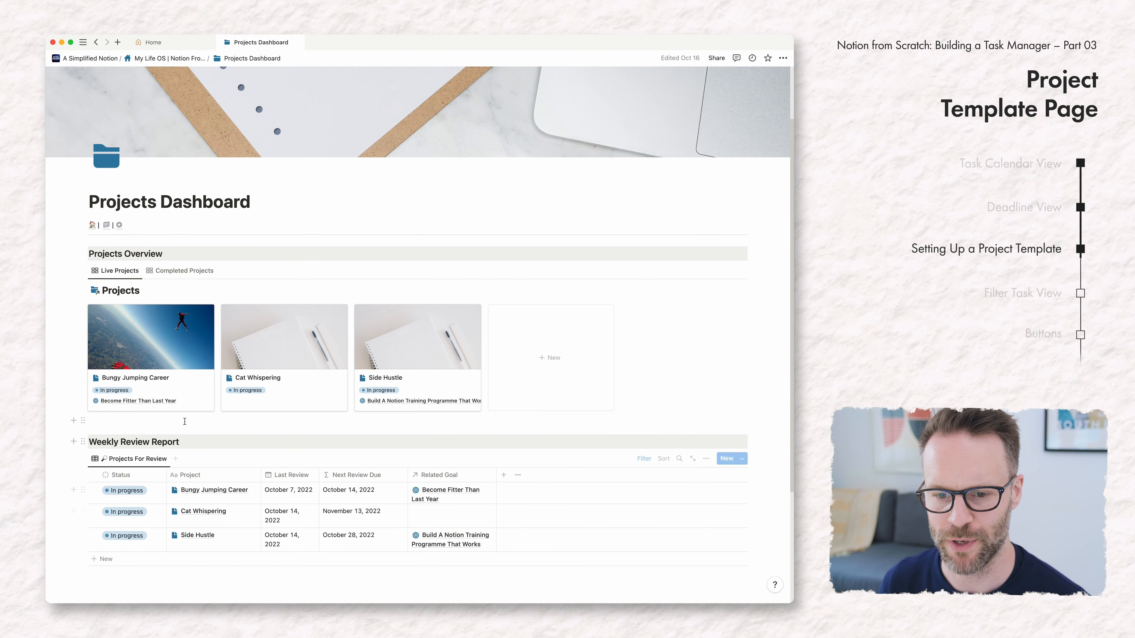
{"action": "scroll", "coordinate": [186, 425], "scroll_direction": "up", "scroll_amount": 3}
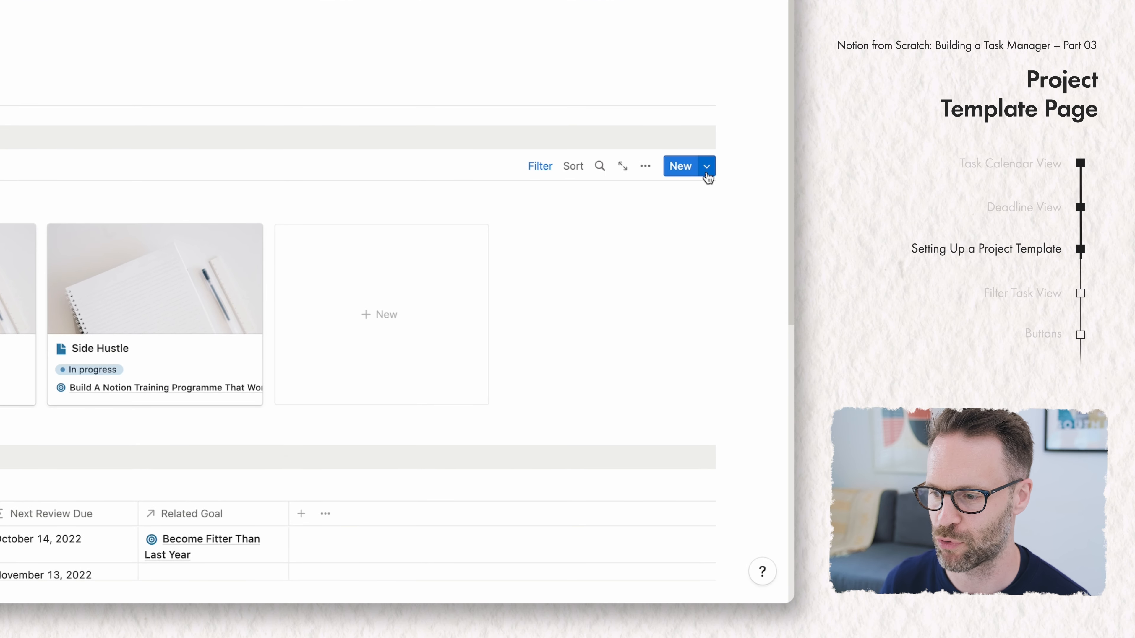
{"action": "left_click", "coordinate": [706, 167]}
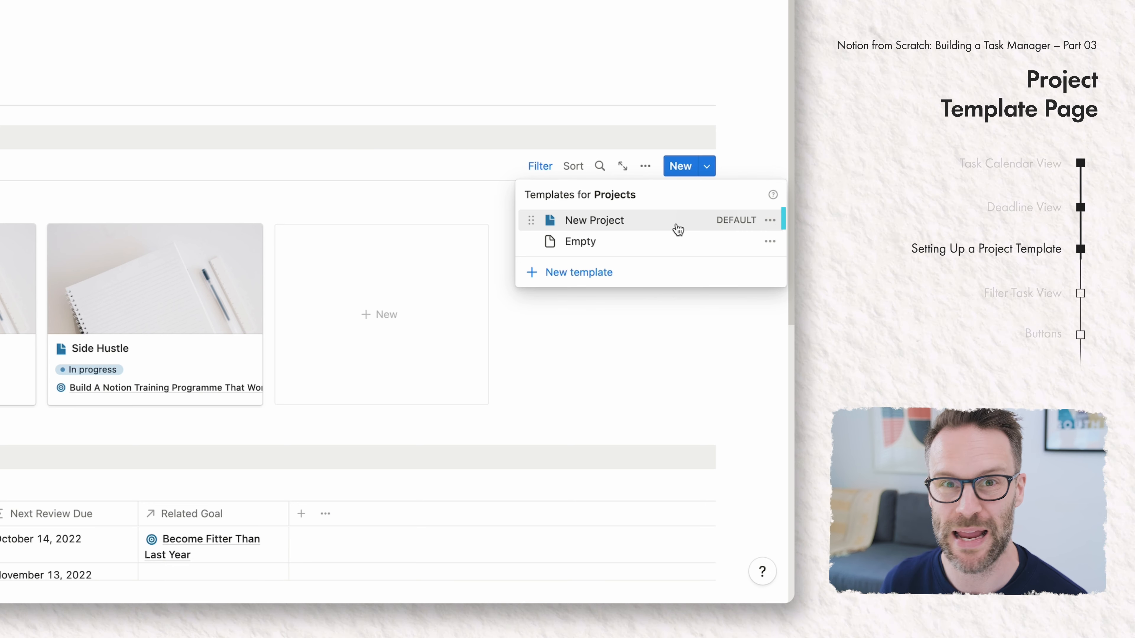
{"action": "left_click", "coordinate": [772, 223]}
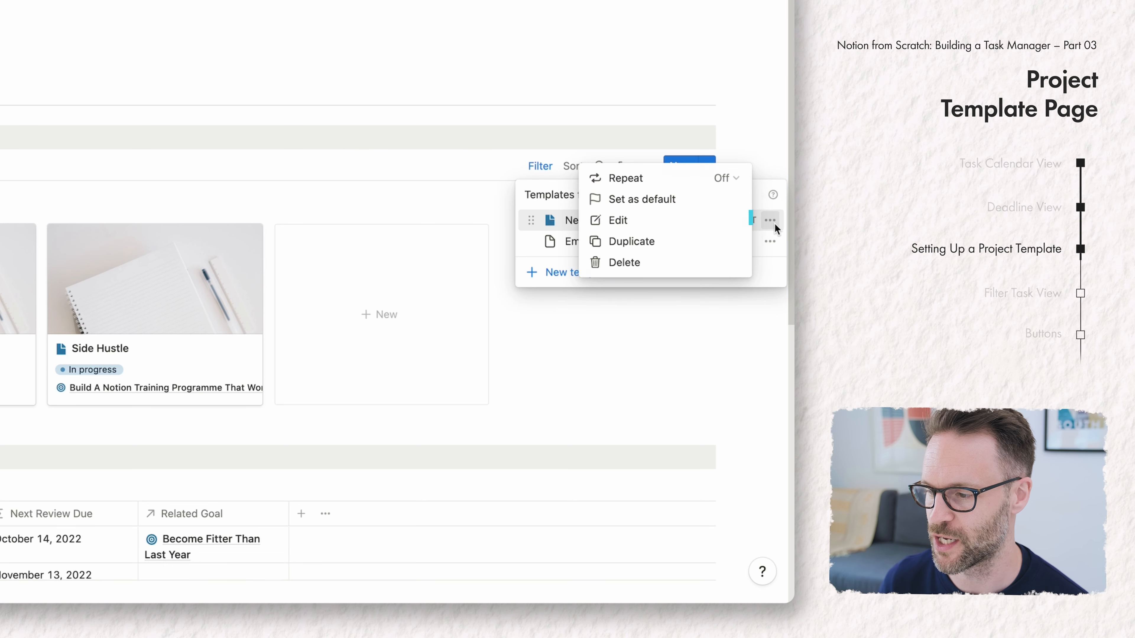
{"action": "left_click", "coordinate": [619, 221]}
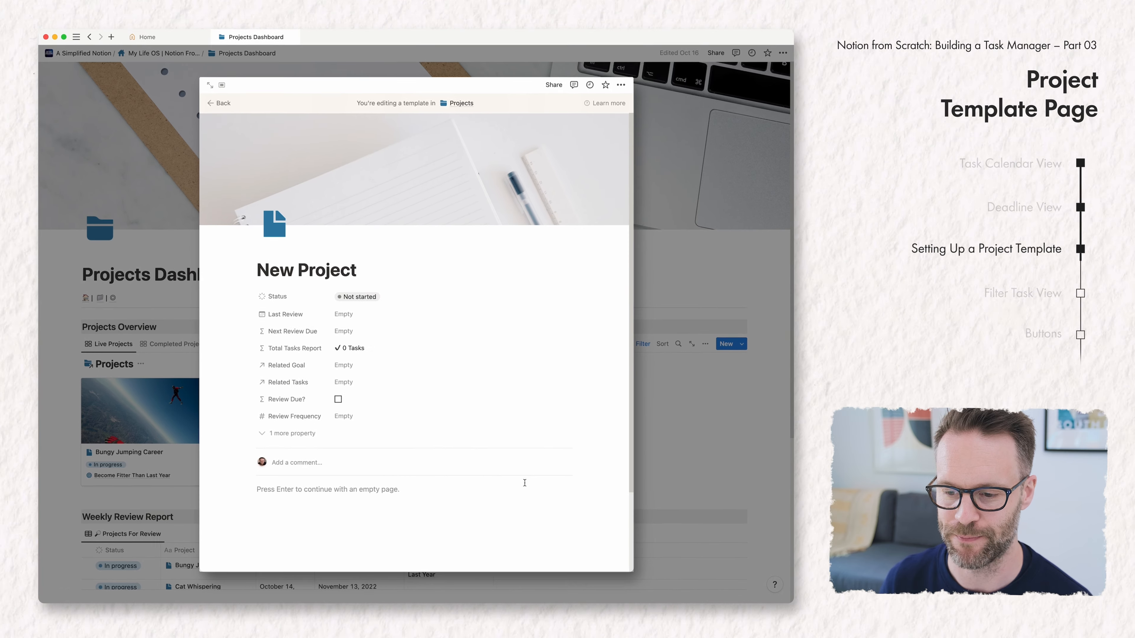
{"action": "left_click", "coordinate": [311, 432]}
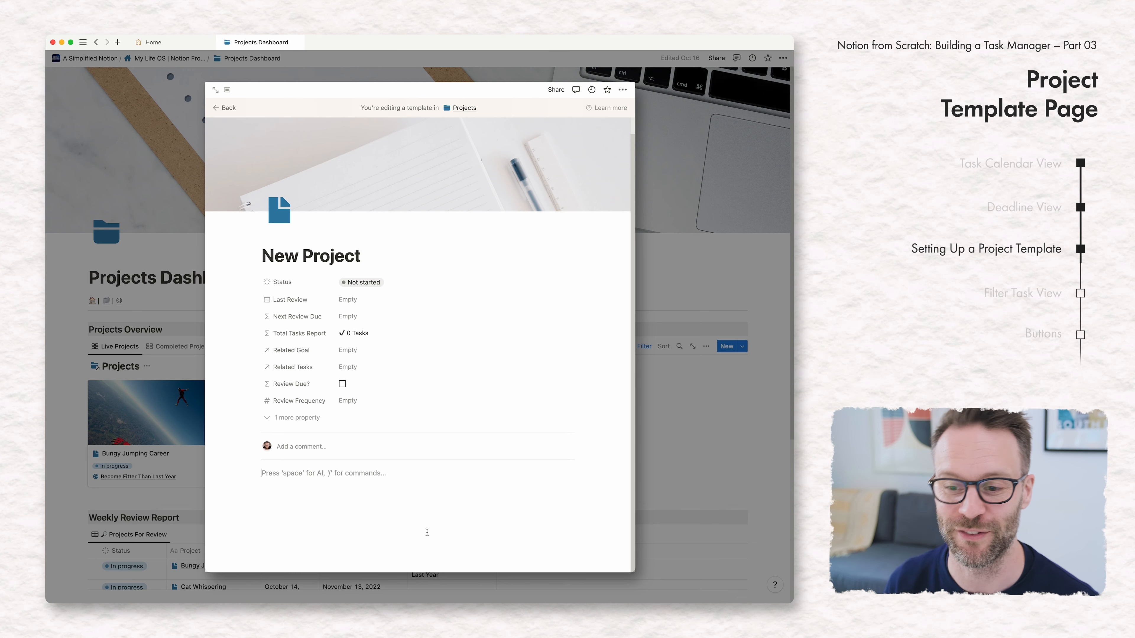
Insert a callout in the New Project template body with a purple edit icon and the text Overview
{"action": "type", "text": "/"}
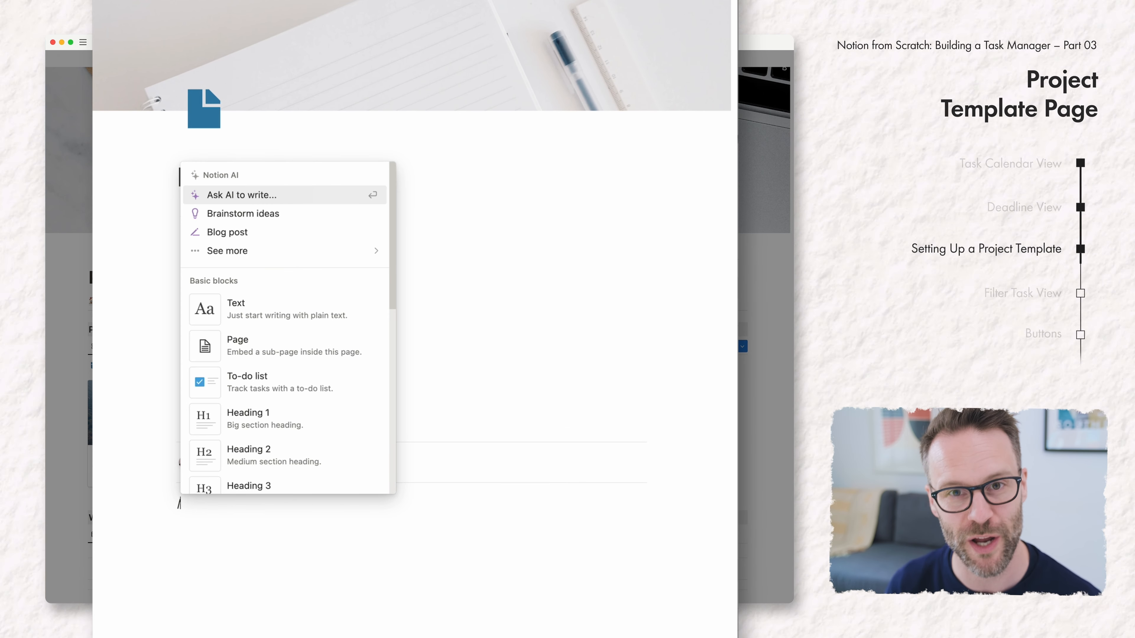
{"action": "type", "text": "call"}
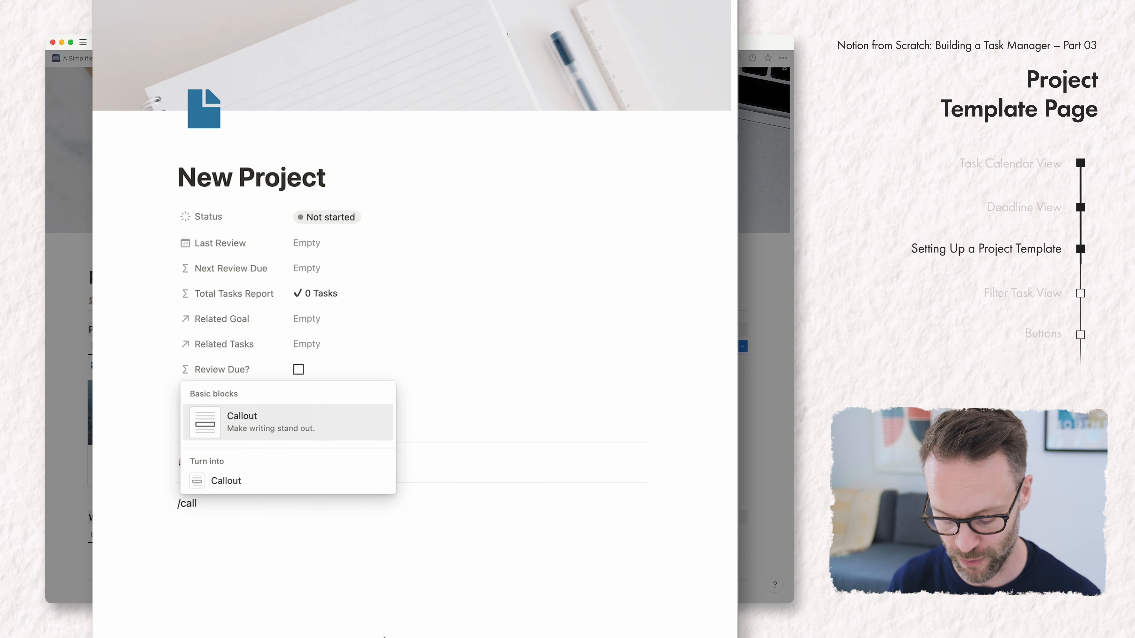
{"action": "left_click", "coordinate": [263, 427]}
{"action": "left_click", "coordinate": [193, 515]}
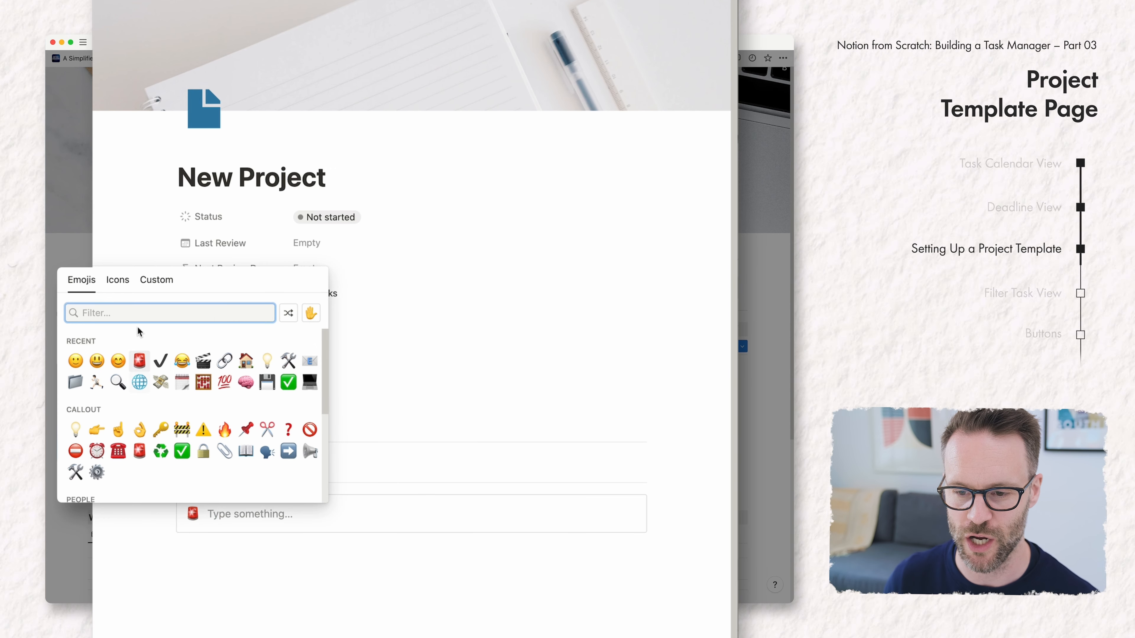
{"action": "left_click", "coordinate": [158, 280]}
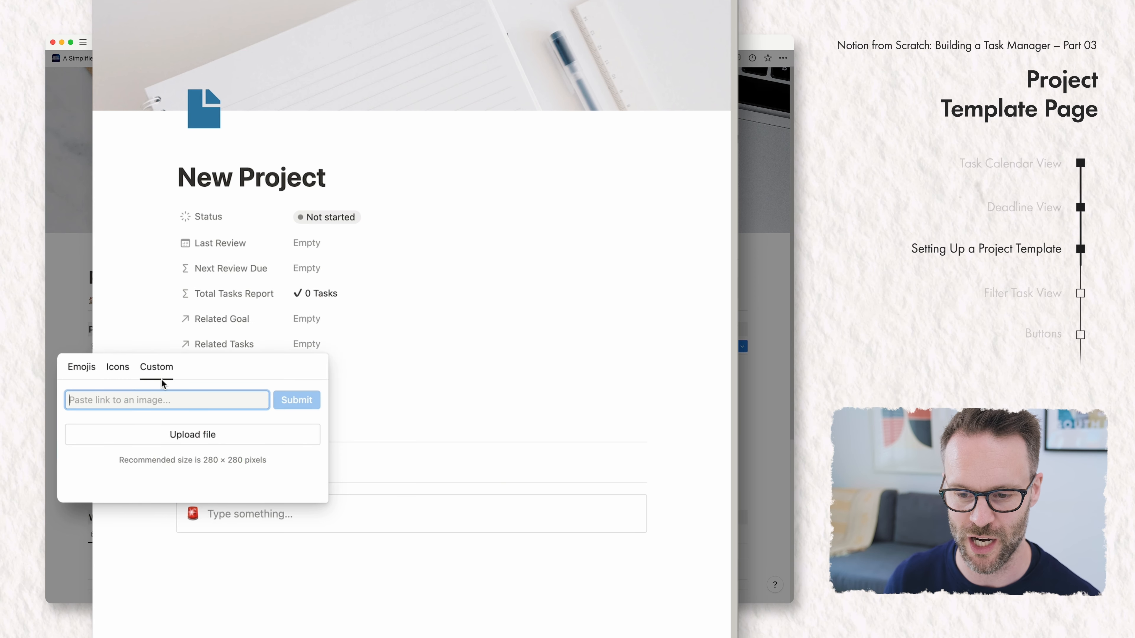
{"action": "left_click", "coordinate": [117, 367]}
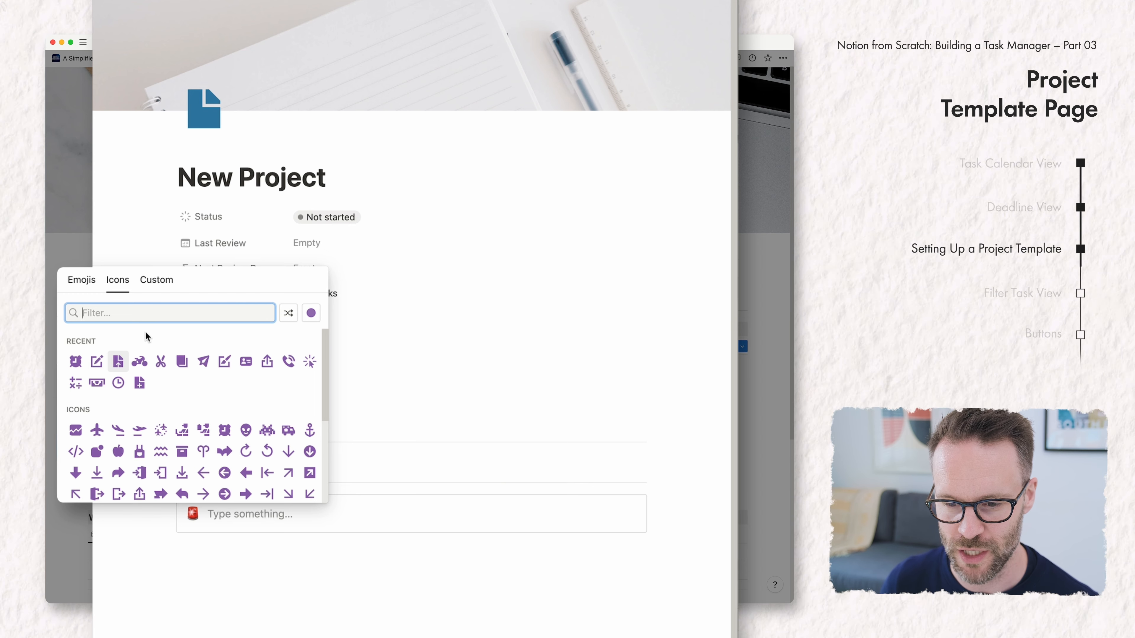
{"action": "left_click", "coordinate": [96, 361]}
{"action": "type", "text": "Overview"}
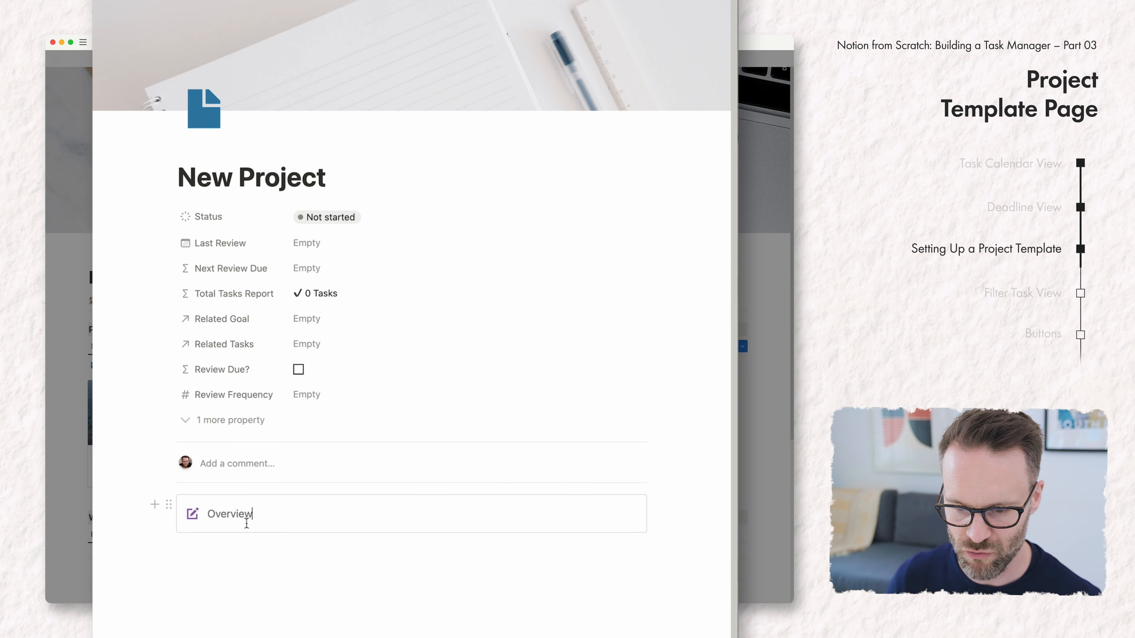
{"action": "left_click", "coordinate": [168, 504]}
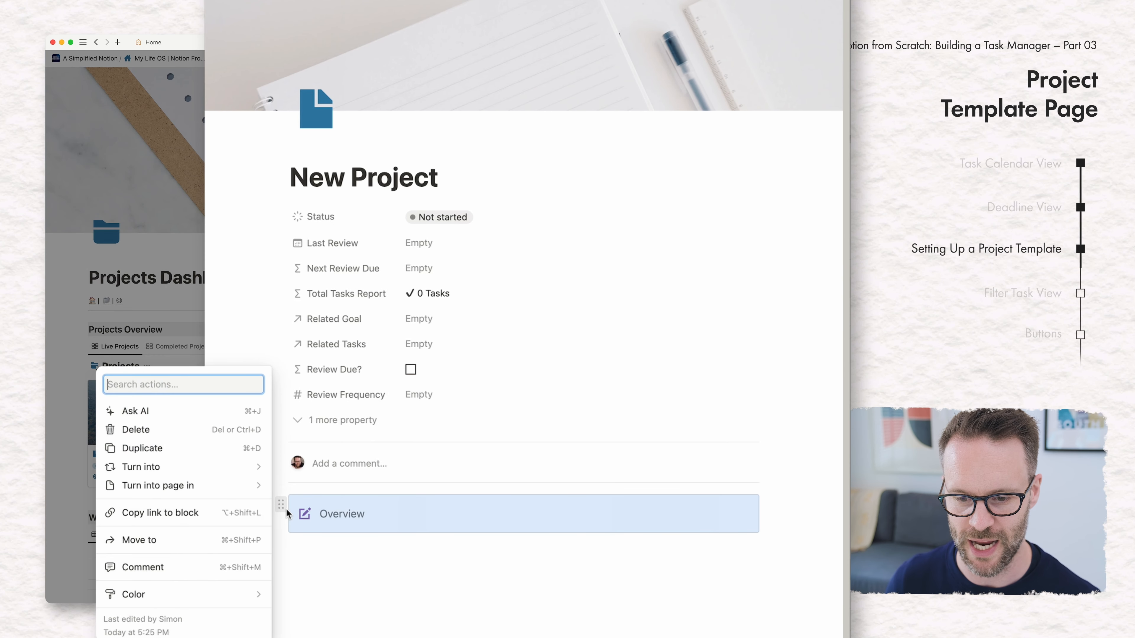
{"action": "mouse_move", "coordinate": [133, 595]}
{"action": "left_click", "coordinate": [330, 514]}
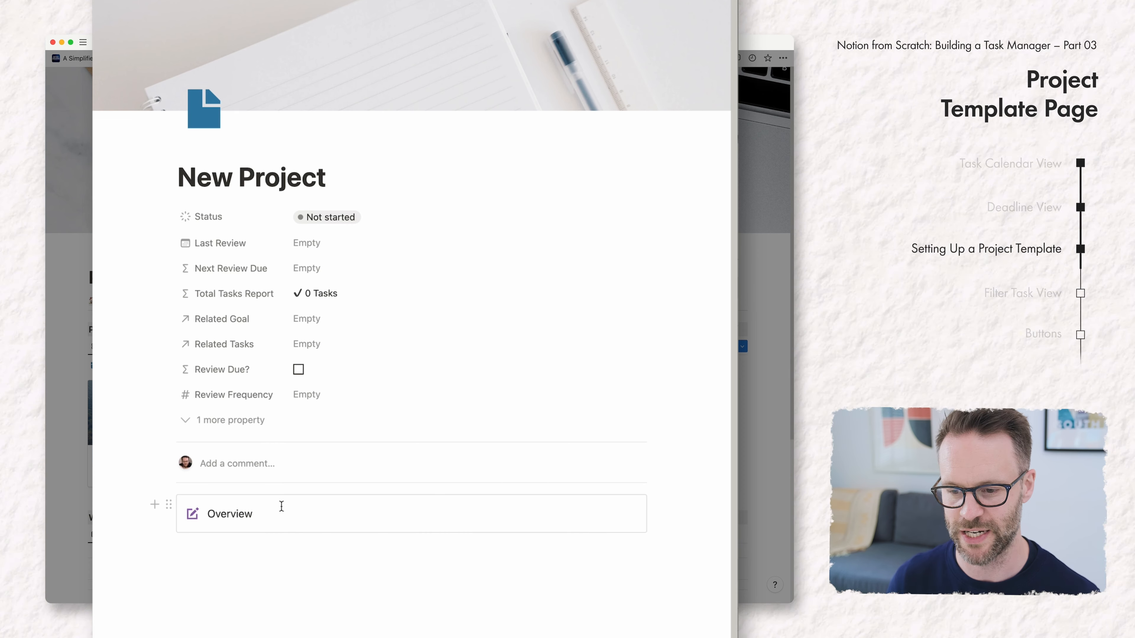
Nest a divider and an empty bulleted list item under the title inside the Overview callout
{"action": "key", "text": "Return"}
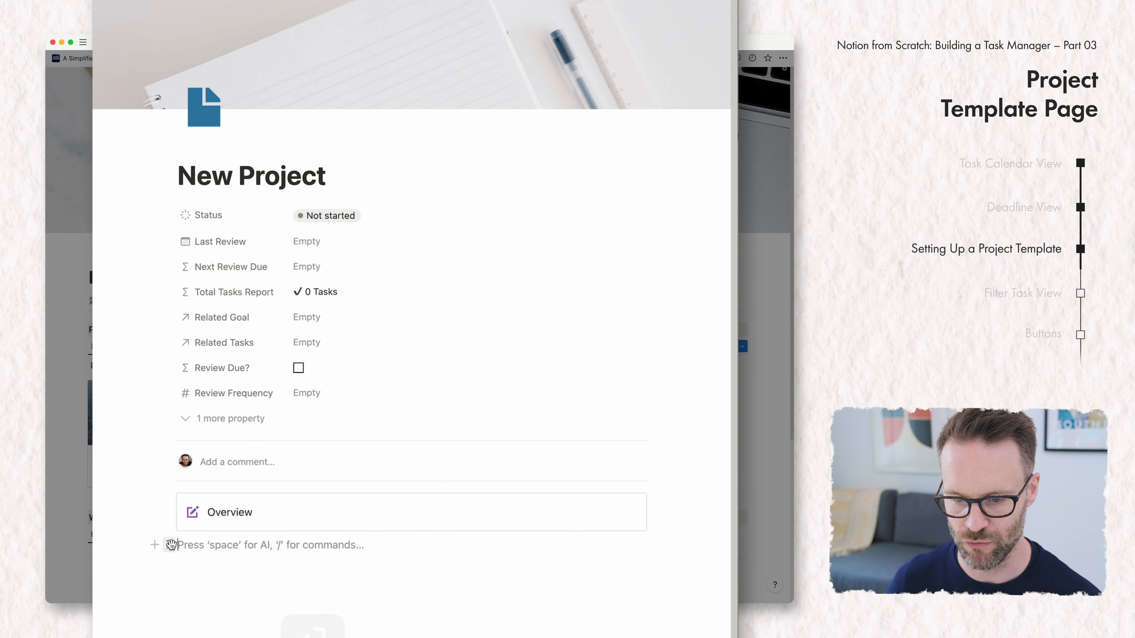
{"action": "left_click_drag", "start_coordinate": [168, 546], "coordinate": [217, 440]}
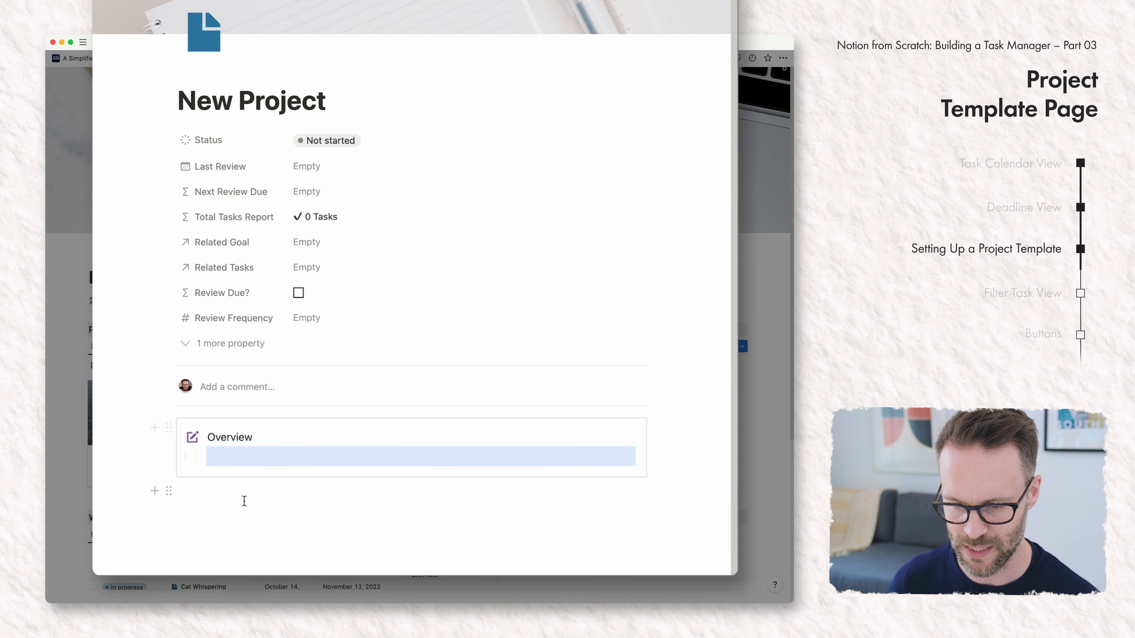
{"action": "left_click", "coordinate": [213, 456]}
{"action": "type", "text": "---"}
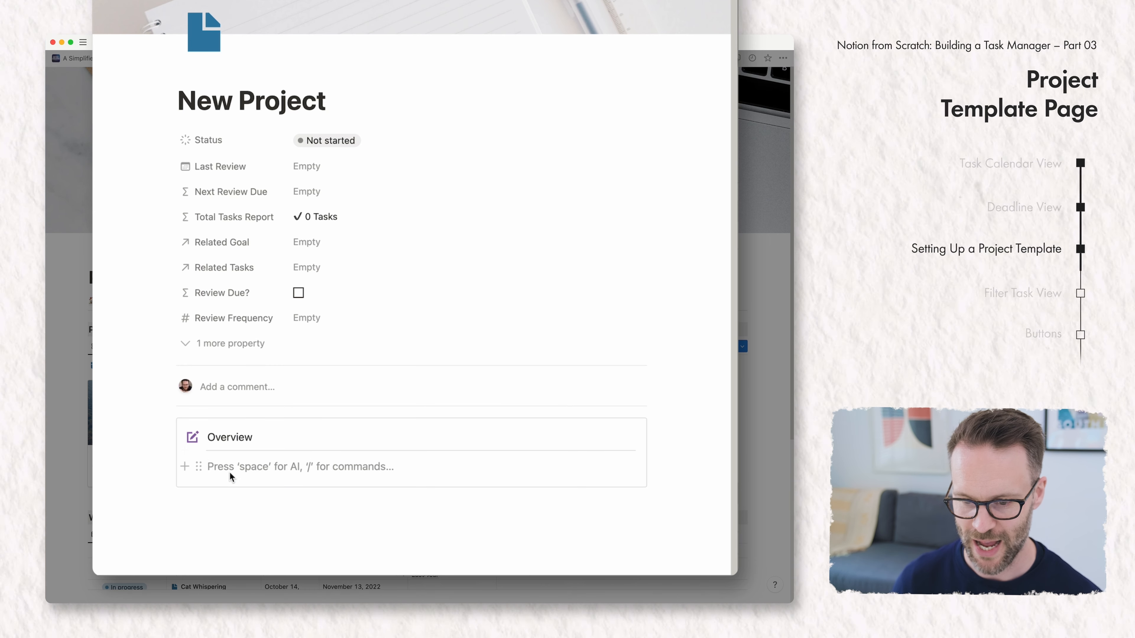
{"action": "type", "text": "-"}
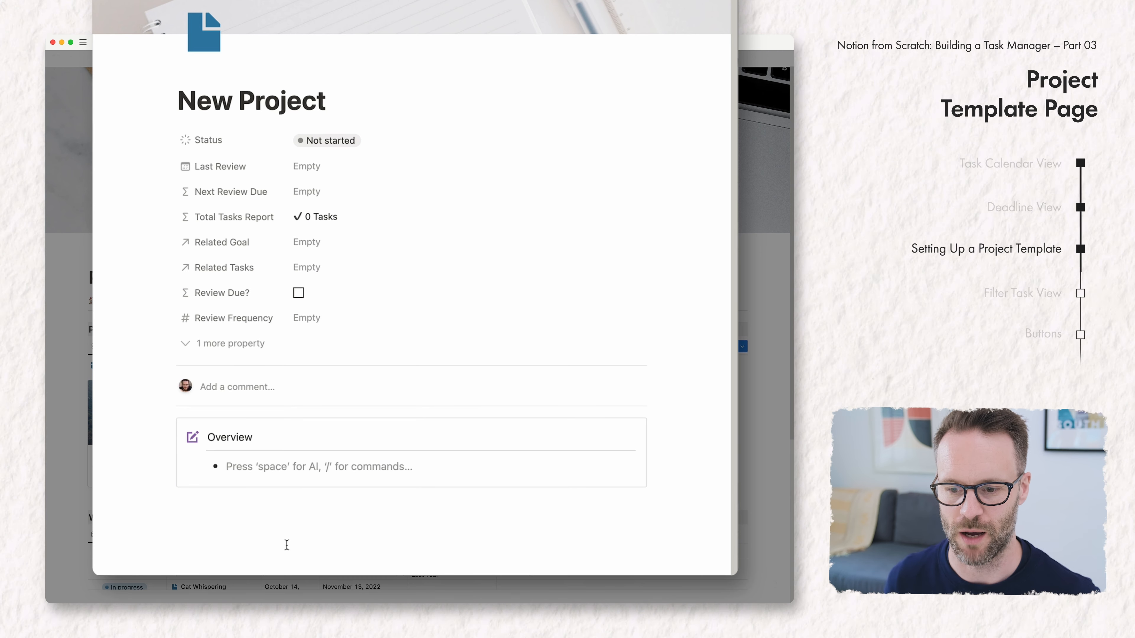
{"action": "left_click", "coordinate": [273, 546]}
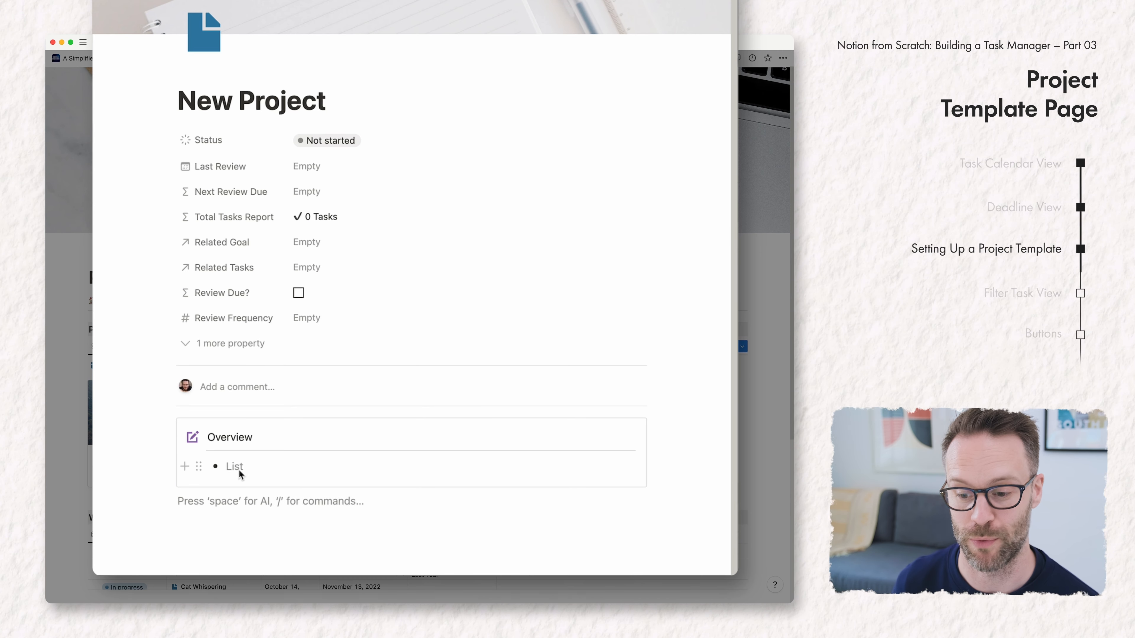
Change the callout title to Project Overview and set its text color to gray
{"action": "left_click", "coordinate": [209, 441]}
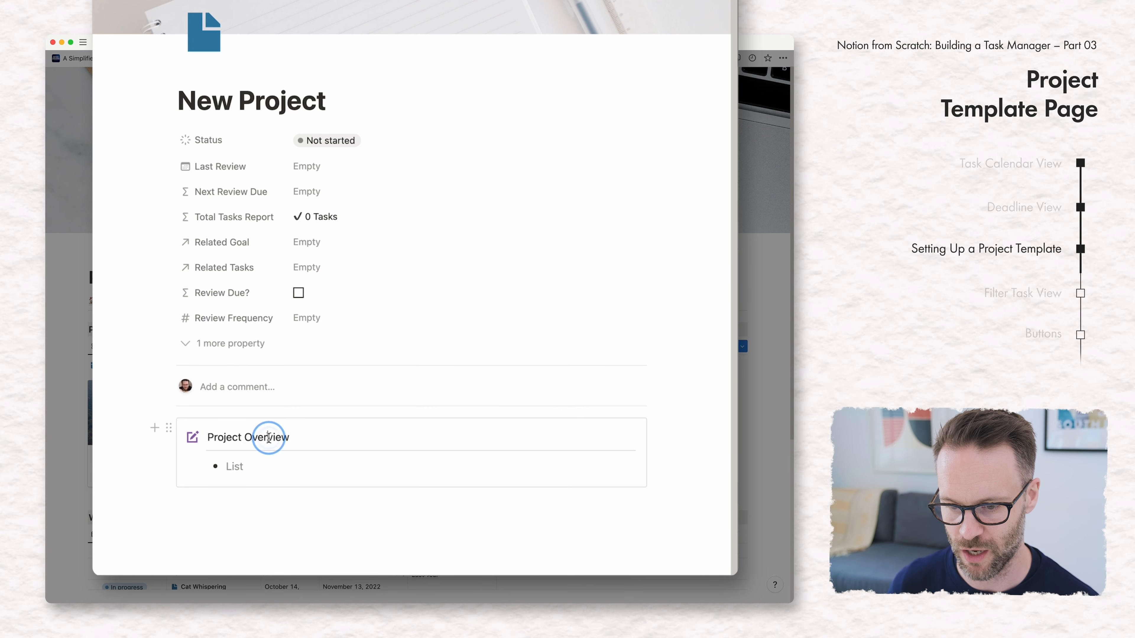
{"action": "triple_click", "coordinate": [268, 437]}
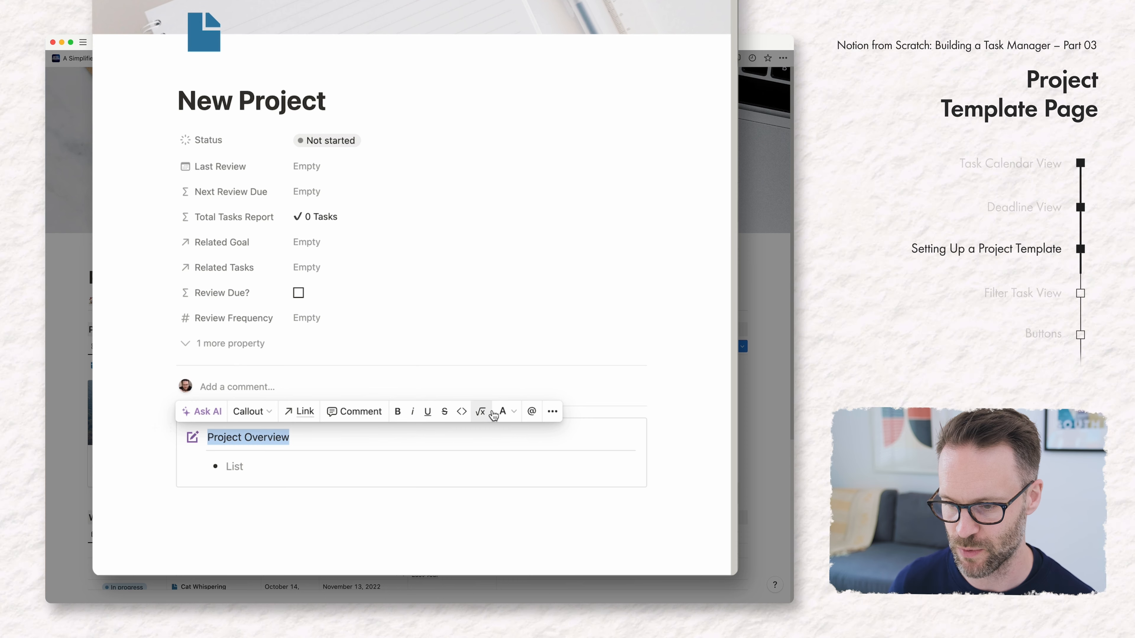
{"action": "left_click", "coordinate": [504, 411]}
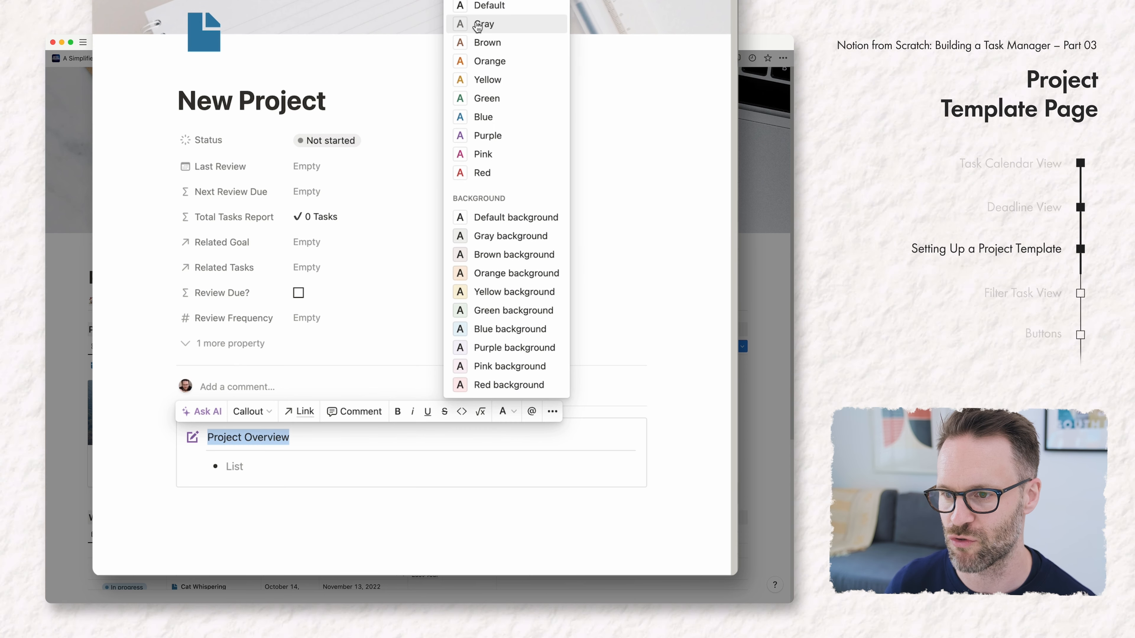
{"action": "left_click", "coordinate": [271, 515]}
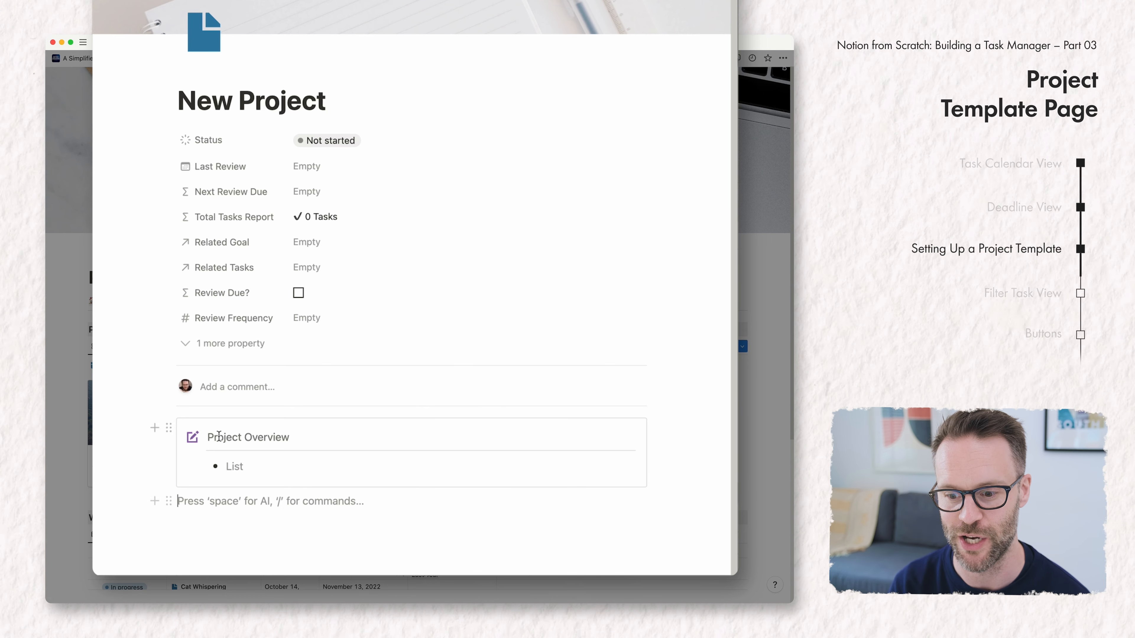
Change the Project Overview callout's edit icon to the blue version
{"action": "left_click", "coordinate": [197, 439]}
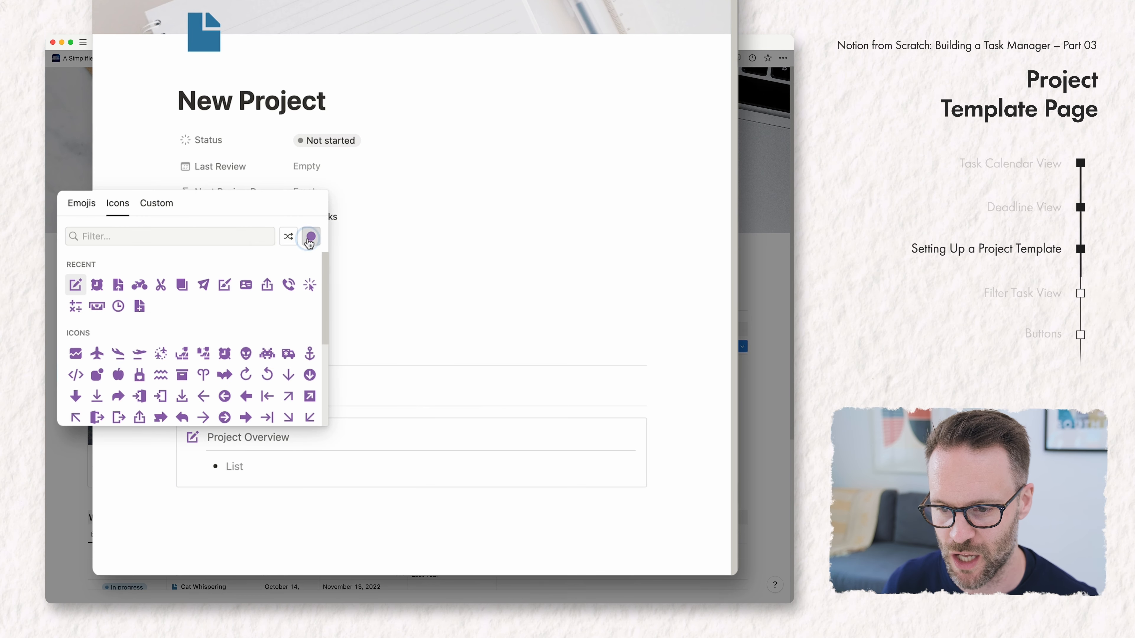
{"action": "left_click", "coordinate": [311, 236]}
{"action": "left_click", "coordinate": [294, 286]}
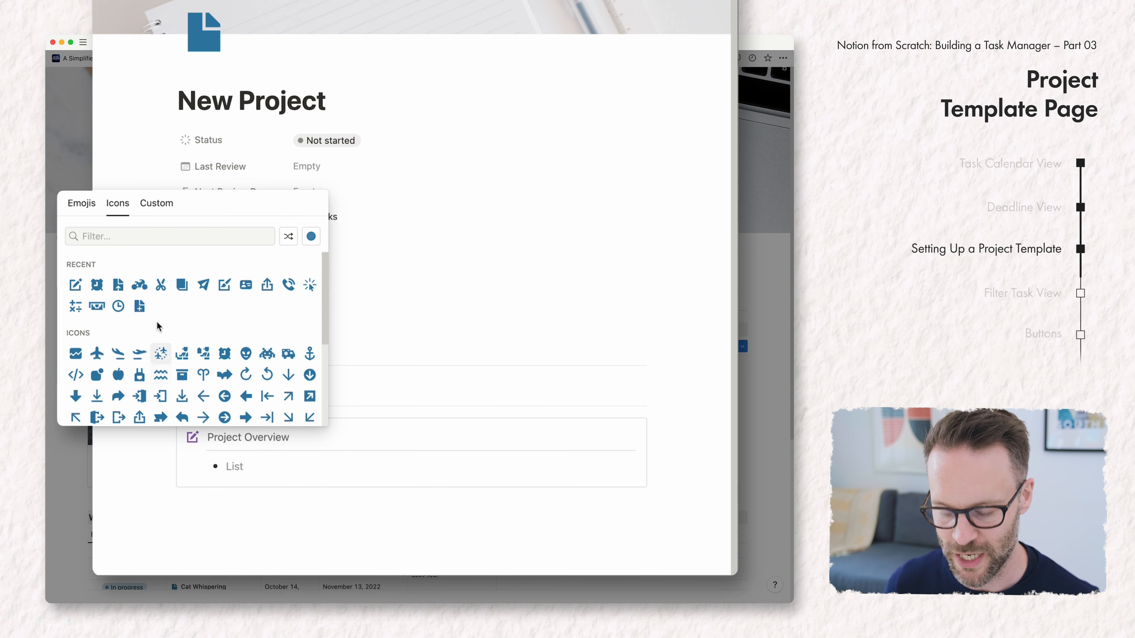
{"action": "left_click", "coordinate": [78, 287]}
Add a Heading 3 reading Live Tasks below the callout and give it a gray background
{"action": "type", "text": "/"}
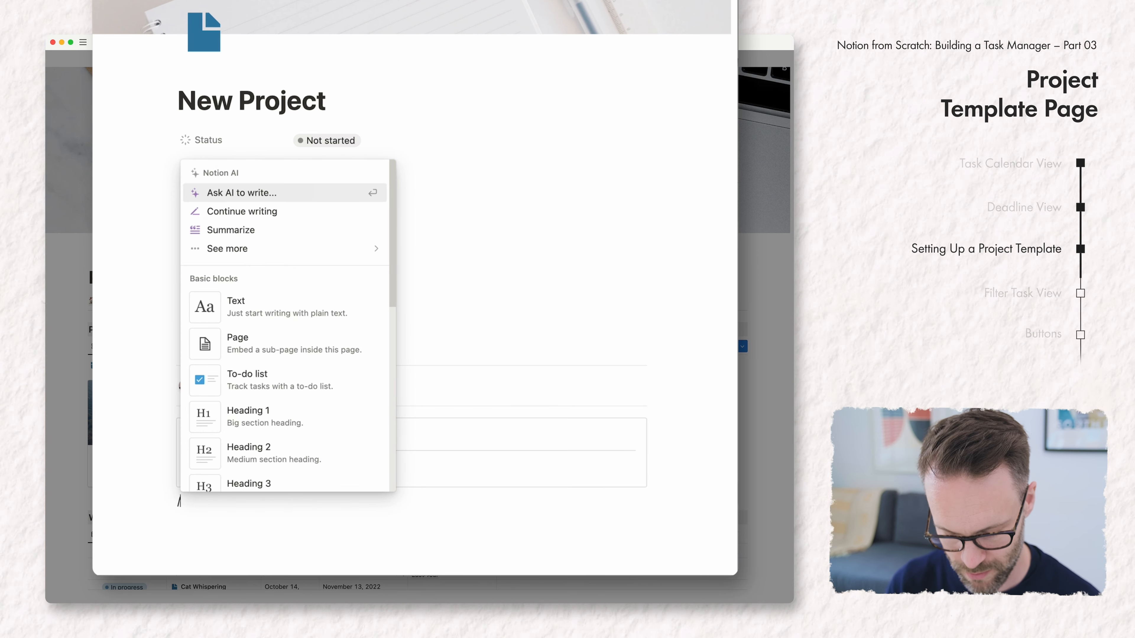
{"action": "type", "text": "h3"}
{"action": "left_click", "coordinate": [270, 346]}
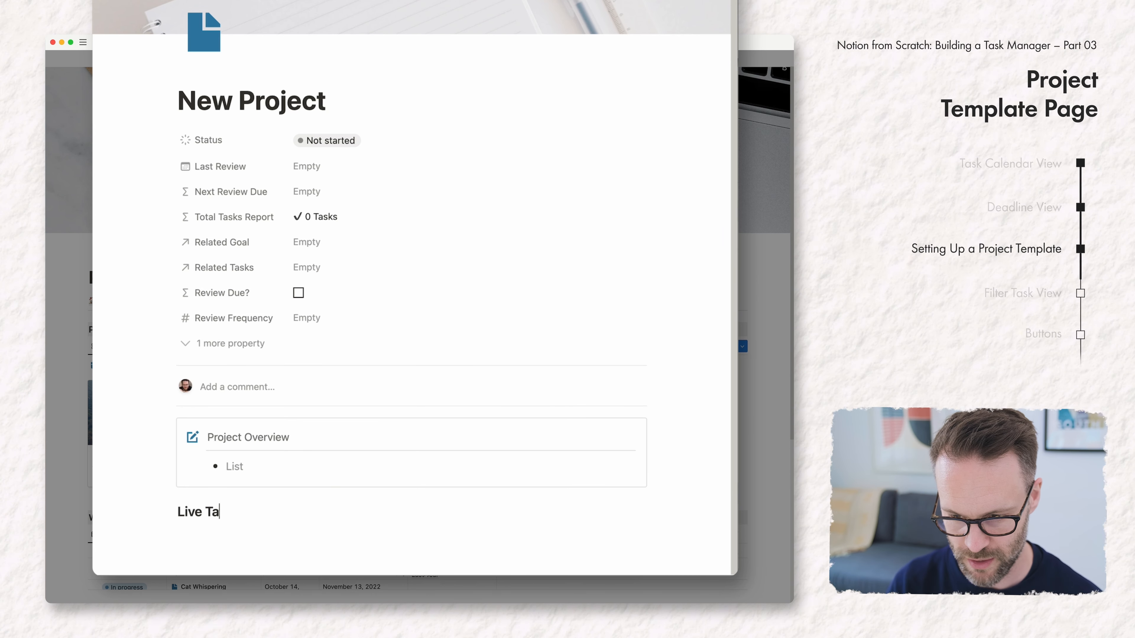
{"action": "type", "text": "Live Tasks/col"}
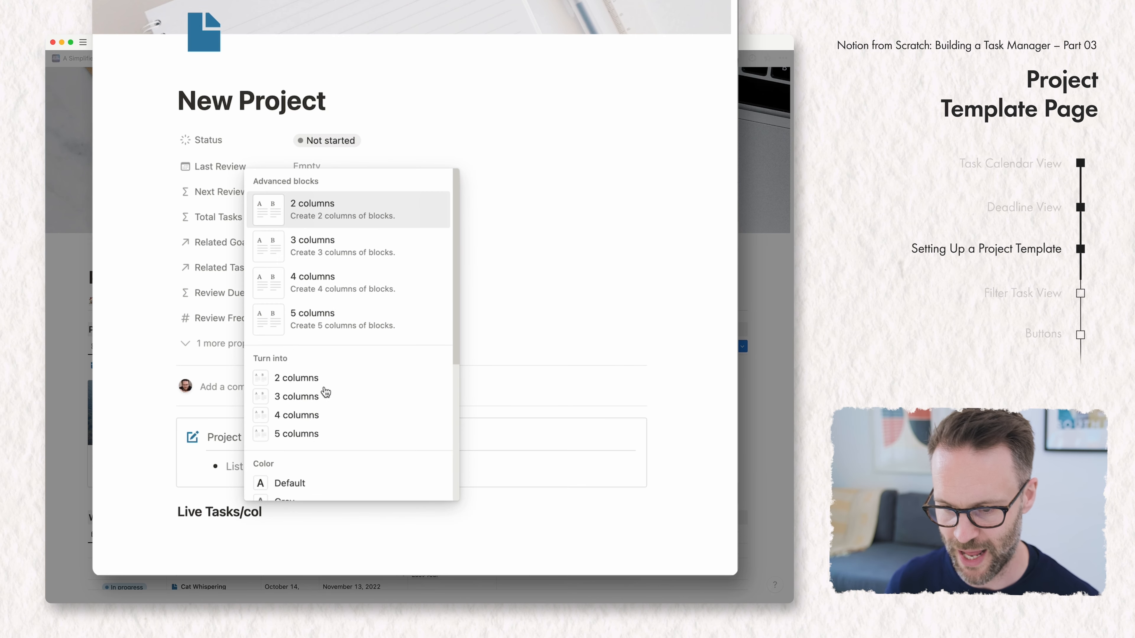
{"action": "scroll", "coordinate": [326, 392], "scroll_direction": "down", "scroll_amount": 5}
{"action": "left_click", "coordinate": [324, 484]}
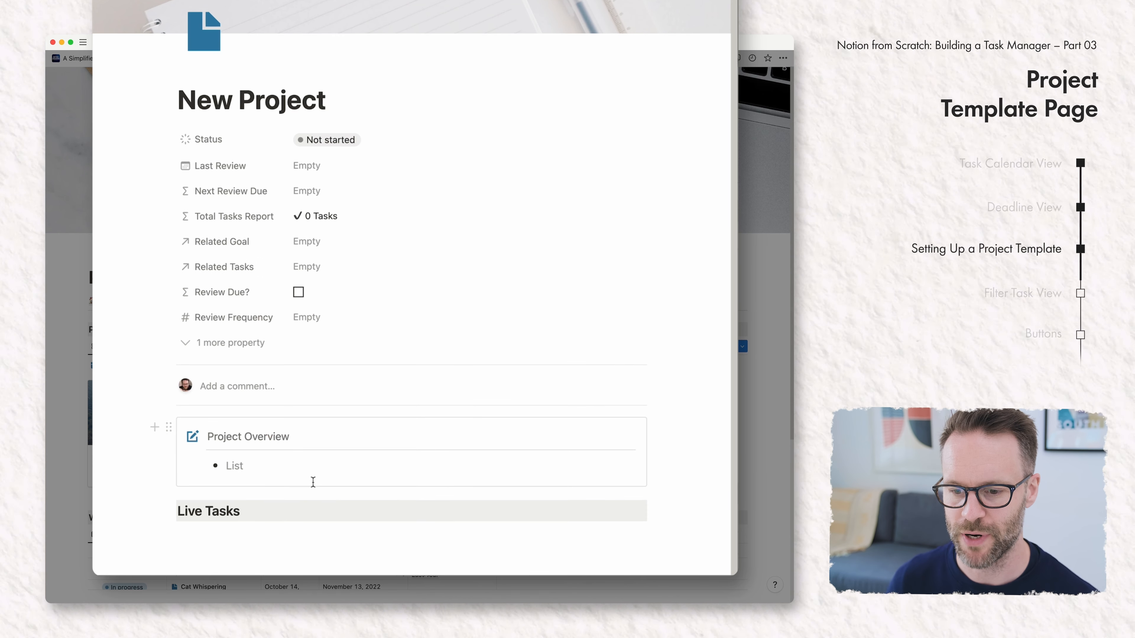
Insert a table view of the Tasks database below the Live Tasks heading, copying System View, and name the view Project Tasks
{"action": "left_click", "coordinate": [237, 537]}
{"action": "key", "text": "Return"}
{"action": "key", "text": "Return"}
{"action": "key", "text": "Return"}
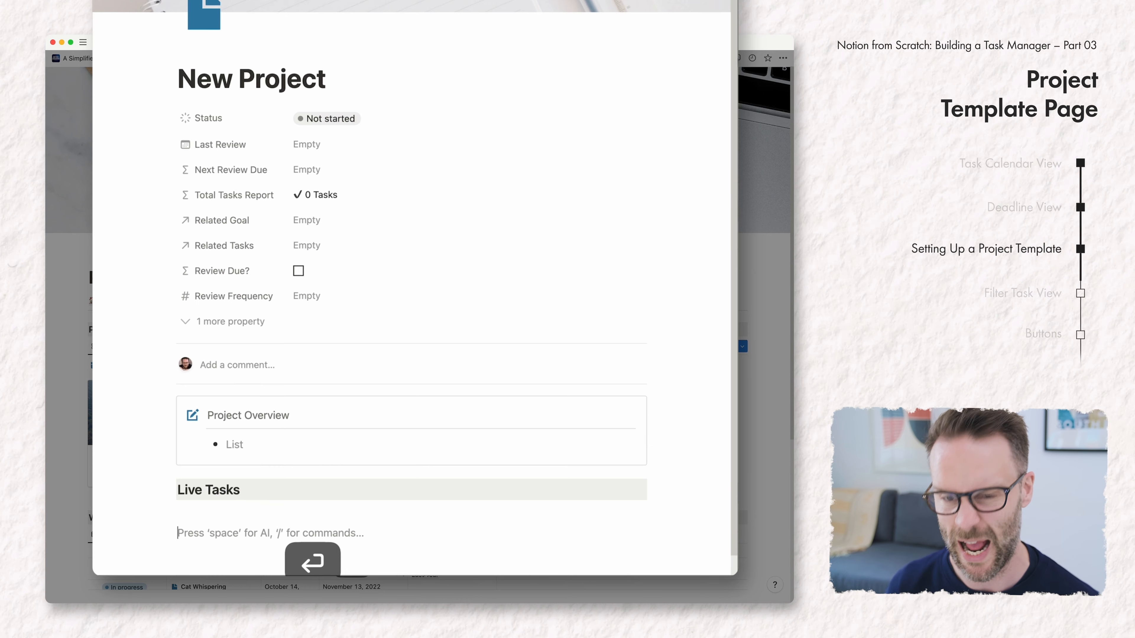
{"action": "left_click", "coordinate": [248, 414]}
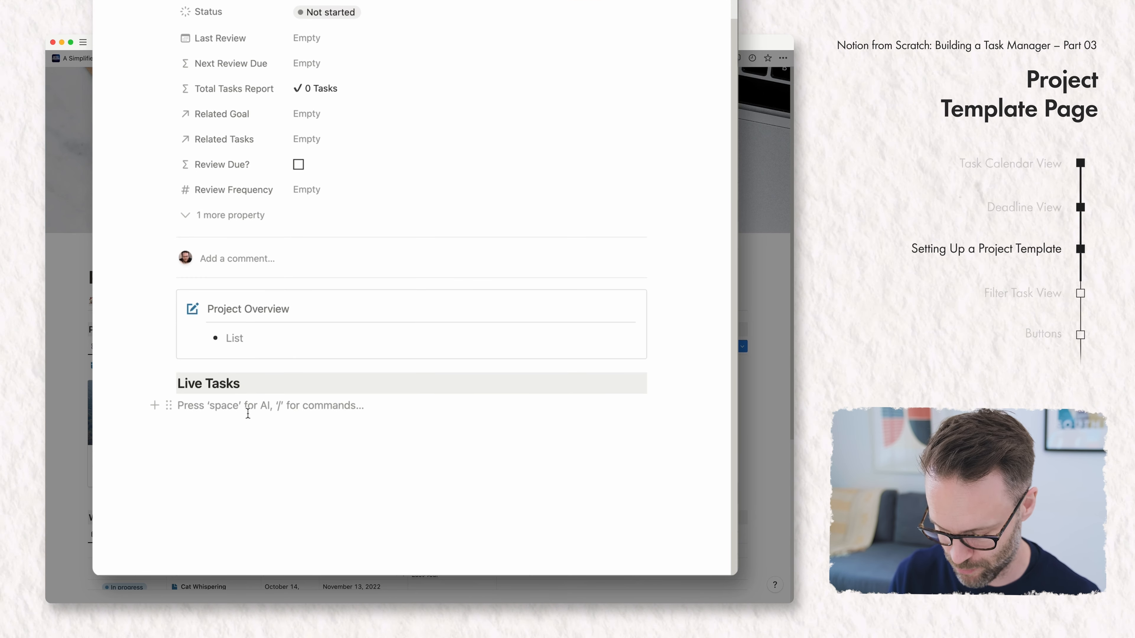
{"action": "type", "text": "/table"}
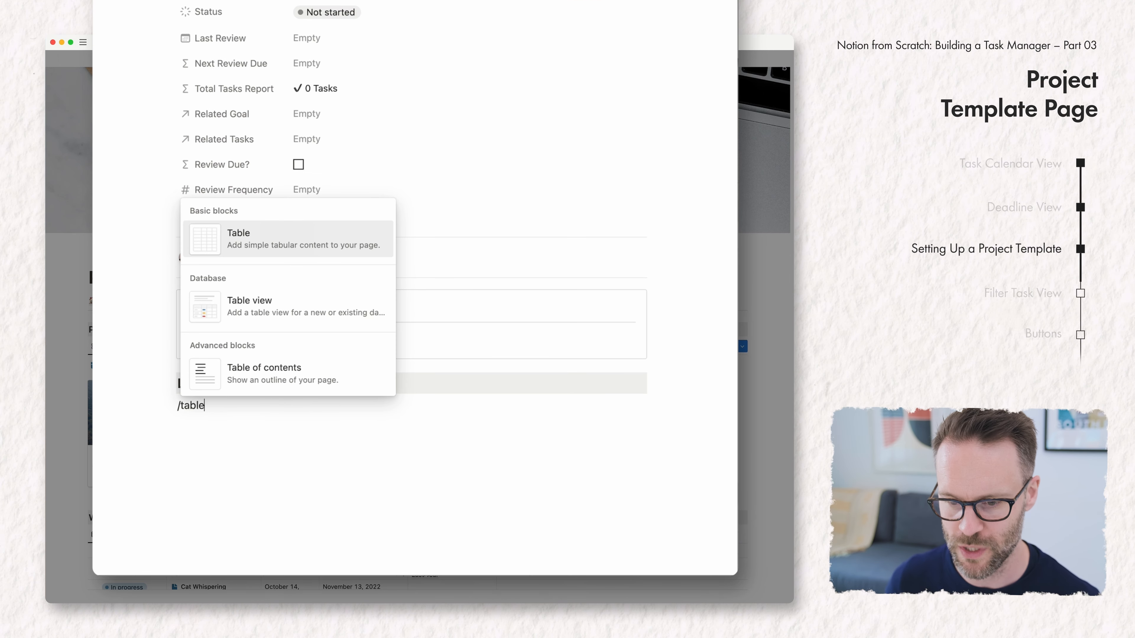
{"action": "left_click", "coordinate": [245, 315]}
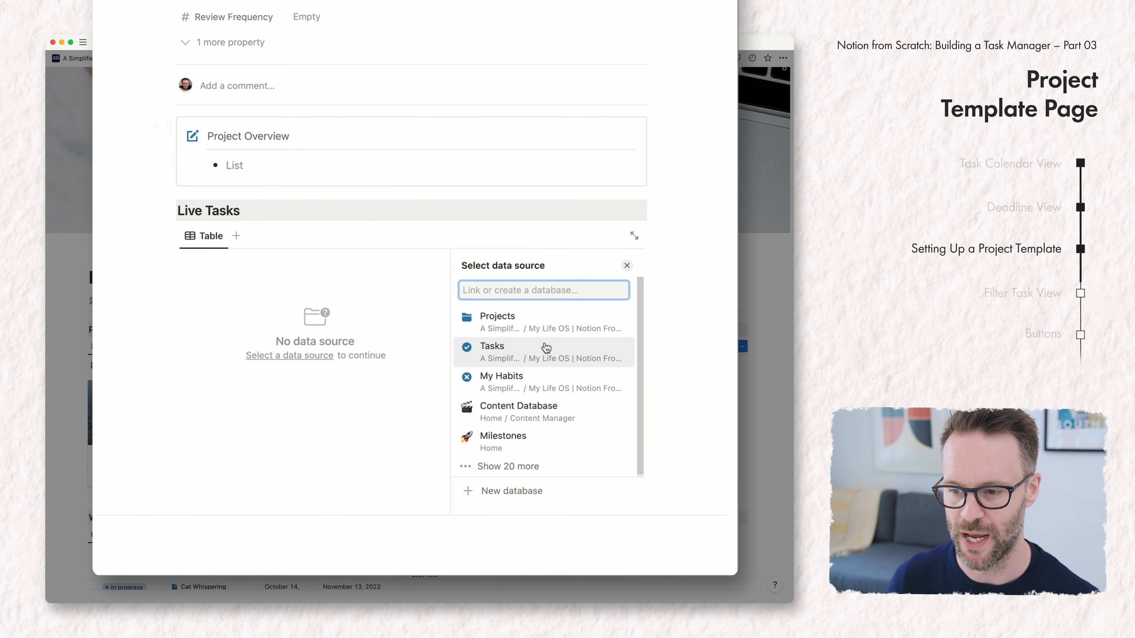
{"action": "left_click", "coordinate": [529, 354]}
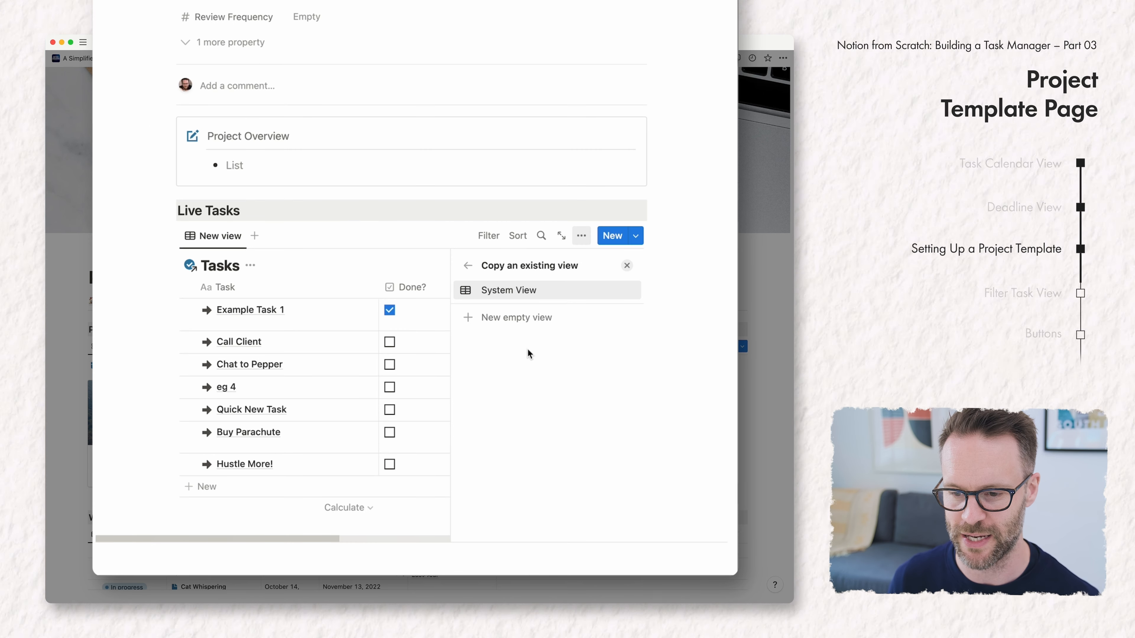
{"action": "left_click", "coordinate": [508, 289]}
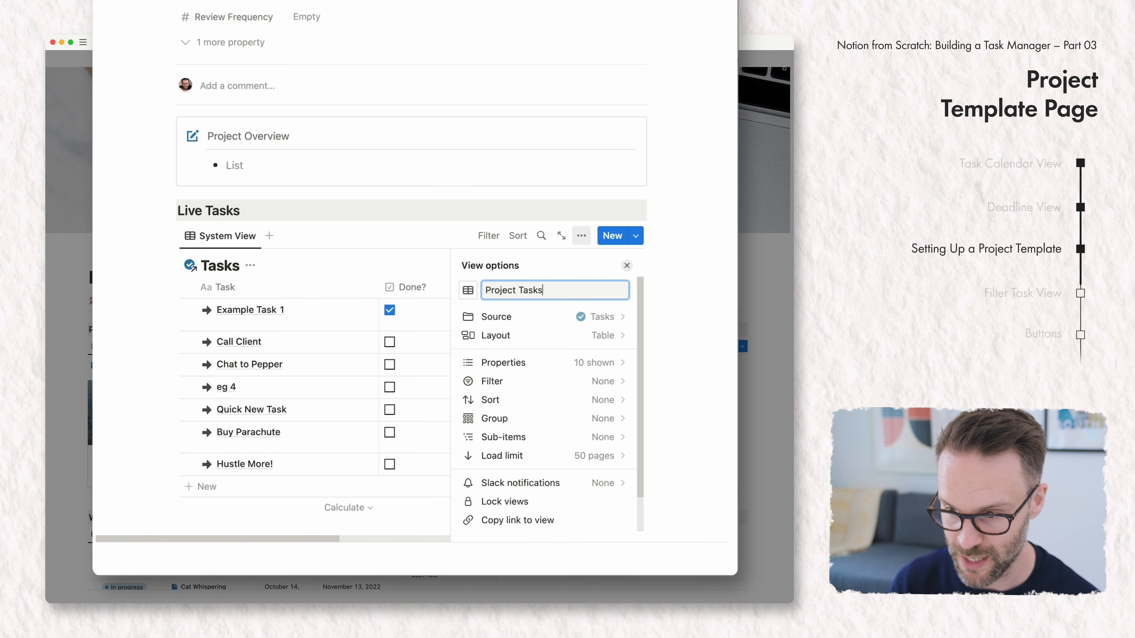
{"action": "left_click", "coordinate": [394, 250]}
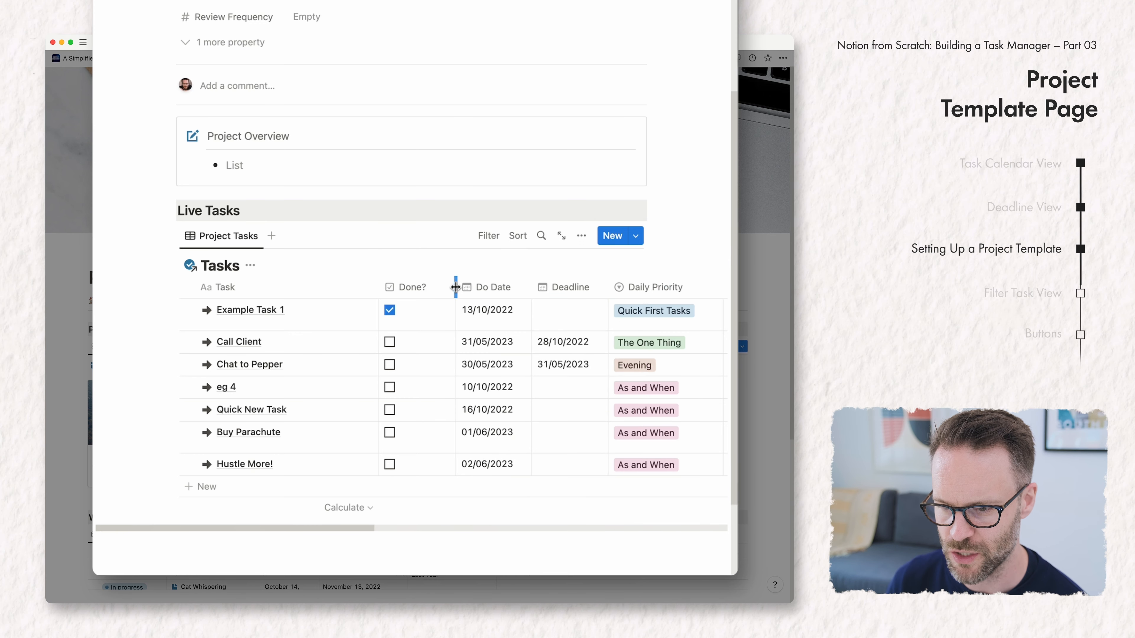
Move the Done? column to the front of the Tasks table, and narrow the Done? and Task columns
{"action": "left_click_drag", "start_coordinate": [450, 288], "coordinate": [144, 284]}
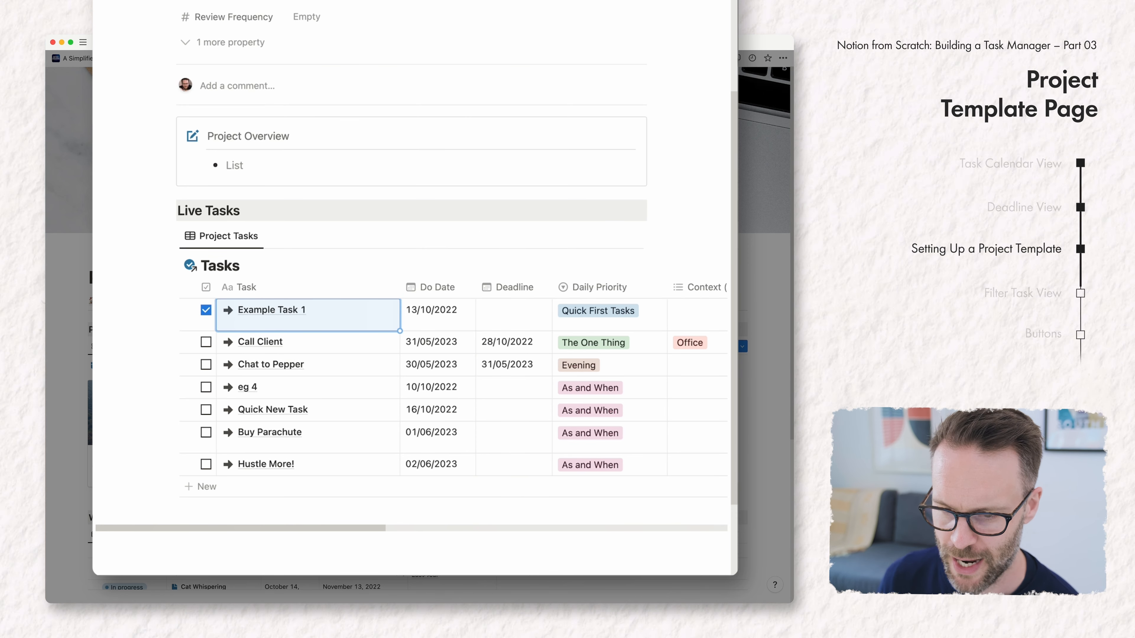
{"action": "scroll", "coordinate": [398, 289], "scroll_direction": "right", "scroll_amount": 6}
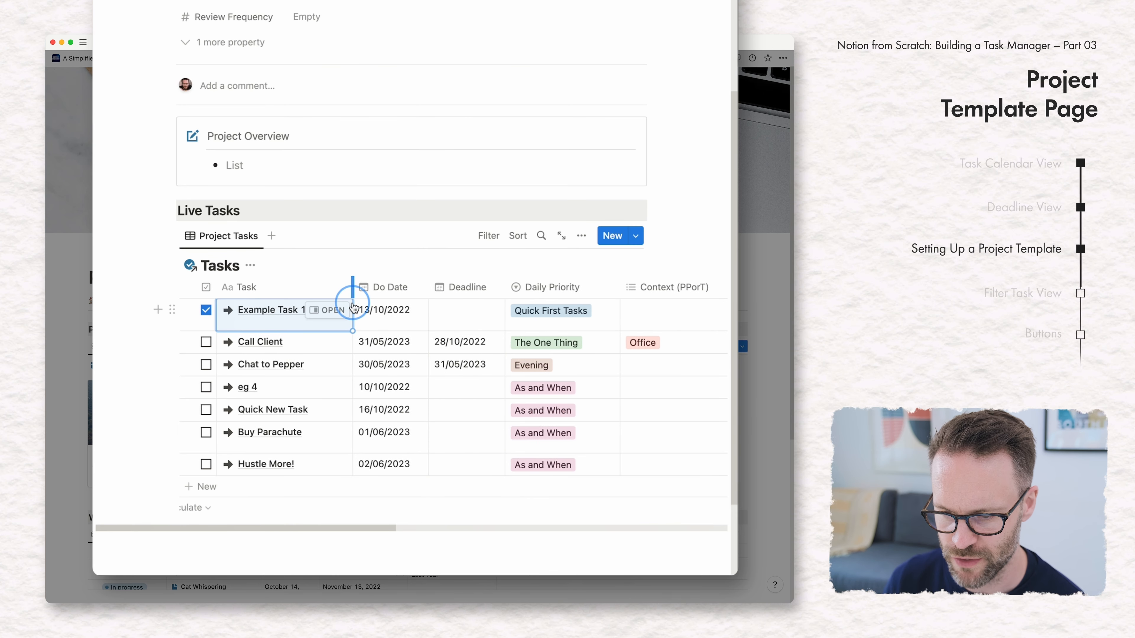
Hide the Day of The Week (Do Date) and Do Date This Week? columns in the Project Tasks view
{"action": "scroll", "coordinate": [567, 318], "scroll_direction": "right", "scroll_amount": 10}
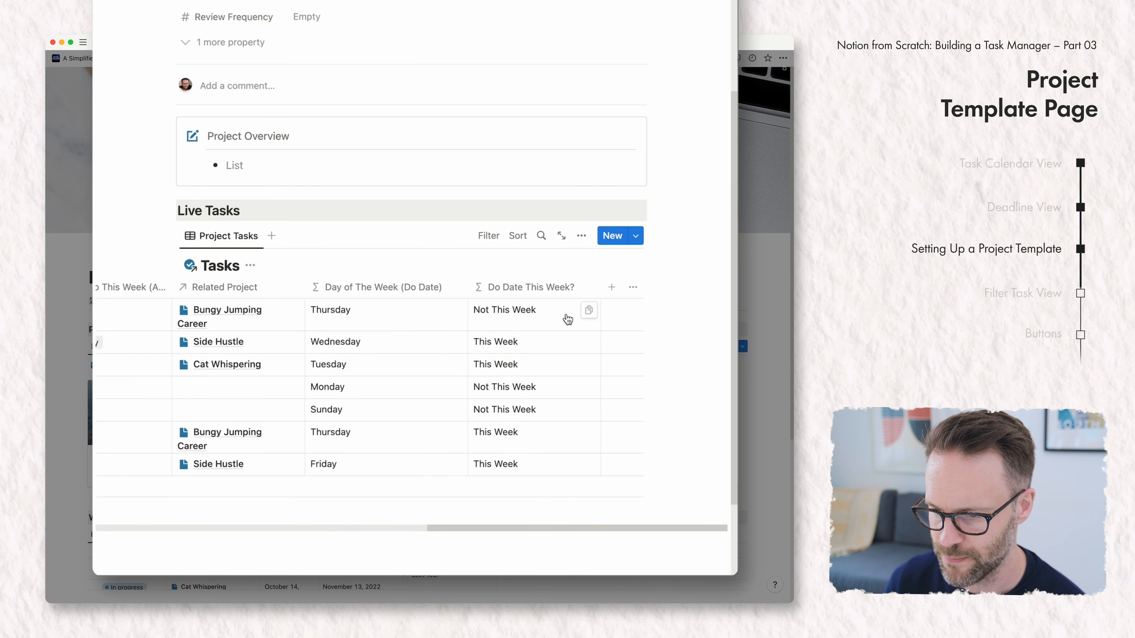
{"action": "left_click", "coordinate": [376, 293]}
{"action": "left_click", "coordinate": [355, 432]}
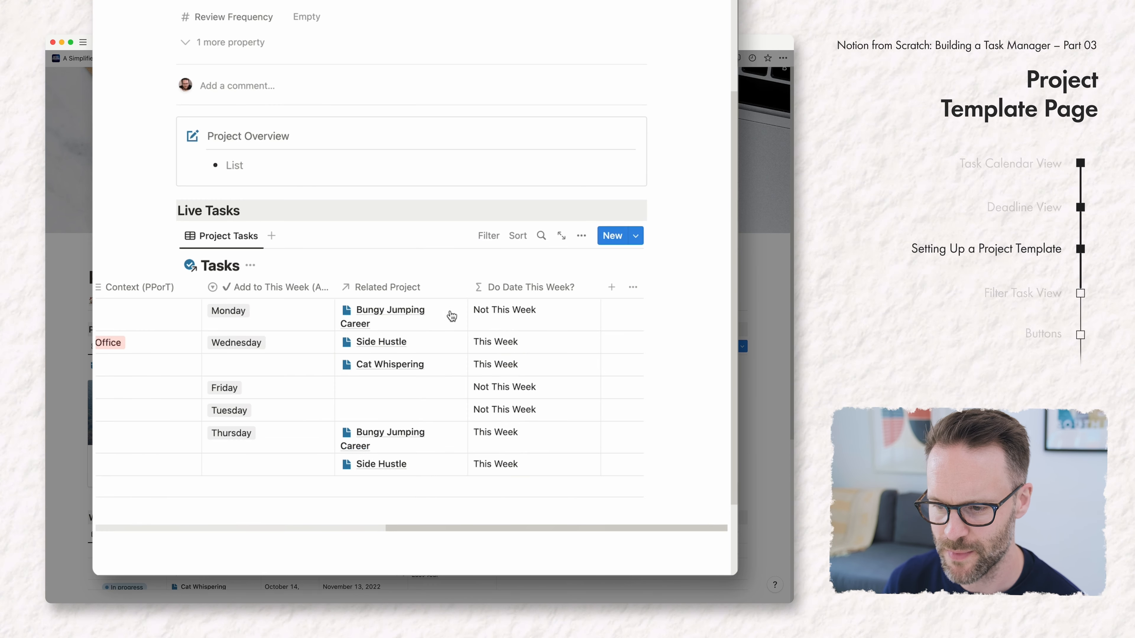
{"action": "left_click", "coordinate": [525, 287]}
{"action": "left_click", "coordinate": [522, 431]}
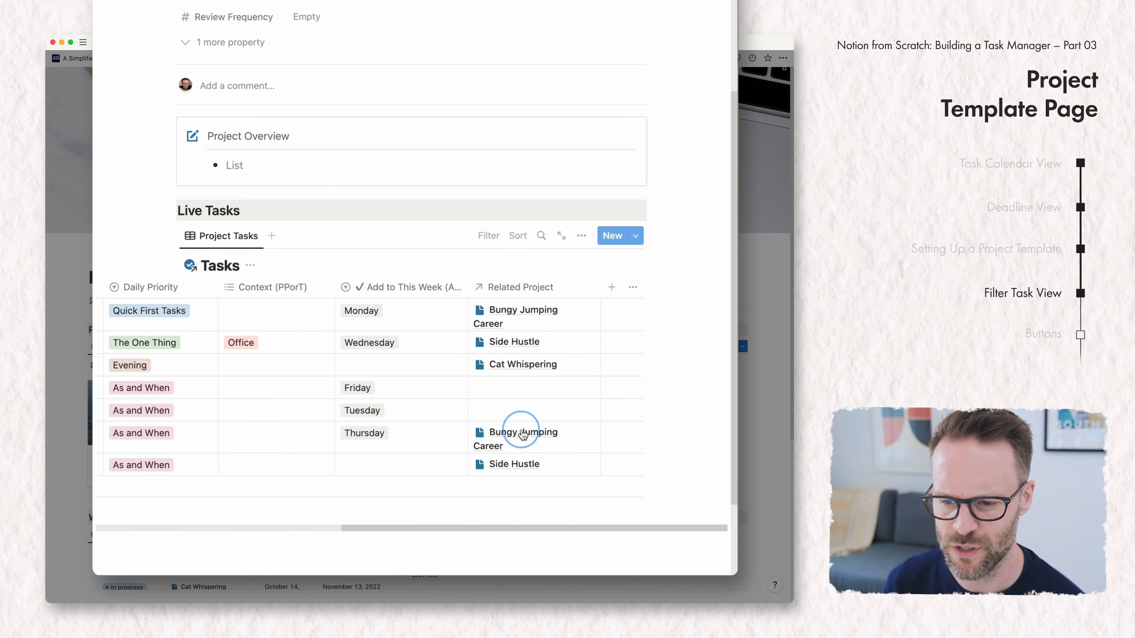
Add an advanced filter to the Project Tasks view where Related Project contains New Project
{"action": "scroll", "coordinate": [266, 366], "scroll_direction": "left", "scroll_amount": 10}
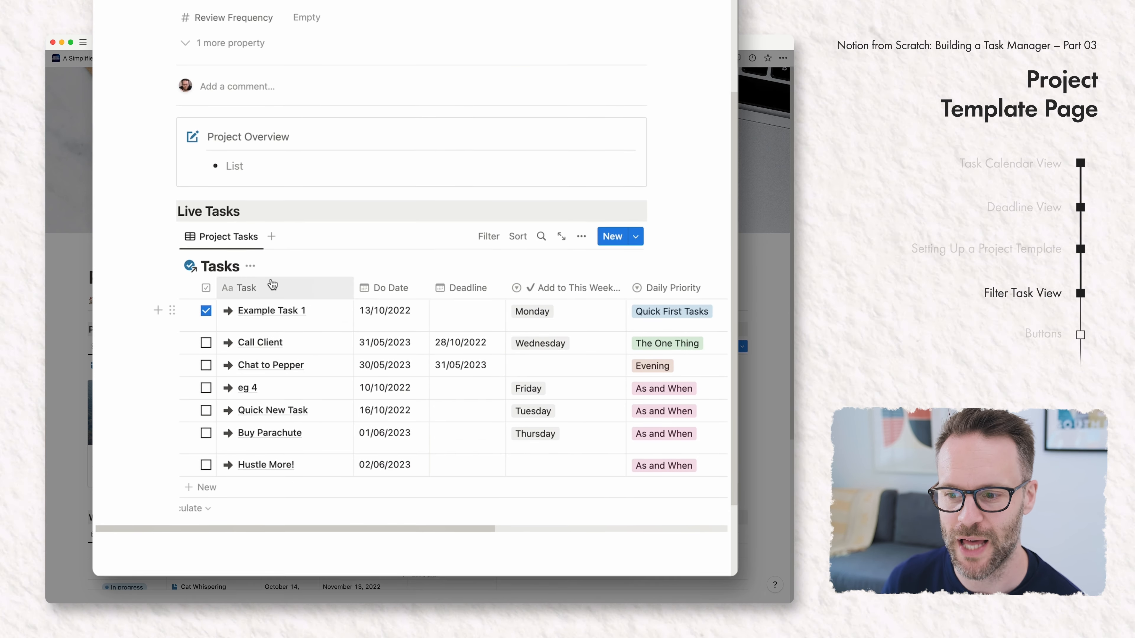
{"action": "scroll", "coordinate": [272, 284], "scroll_direction": "up", "scroll_amount": 5}
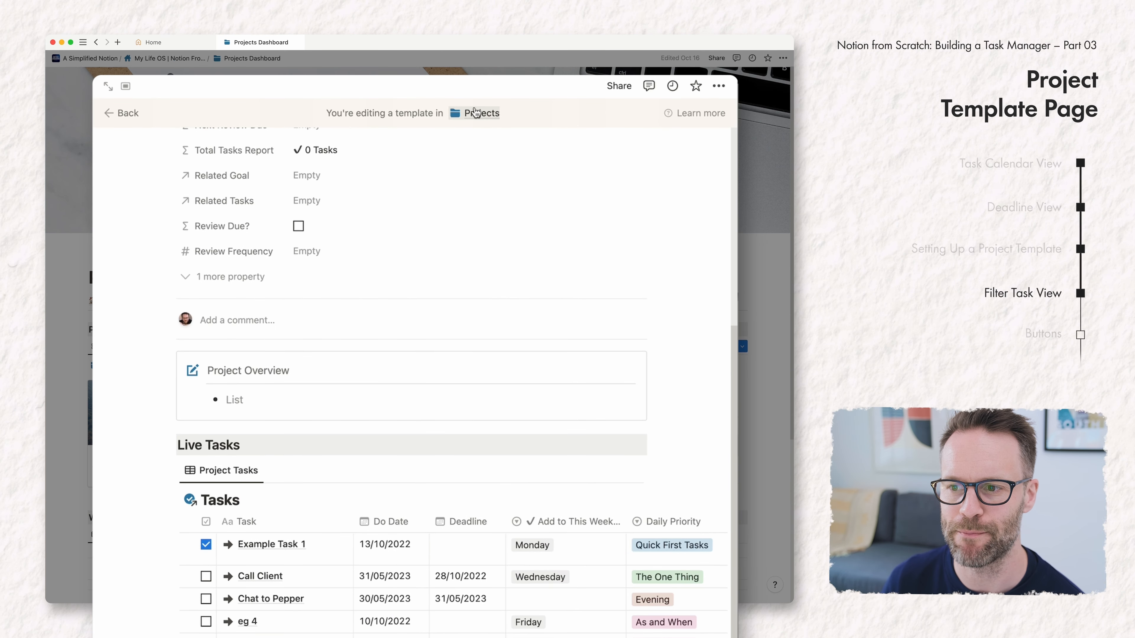
{"action": "scroll", "coordinate": [474, 425], "scroll_direction": "down", "scroll_amount": 5}
{"action": "left_click", "coordinate": [490, 237]}
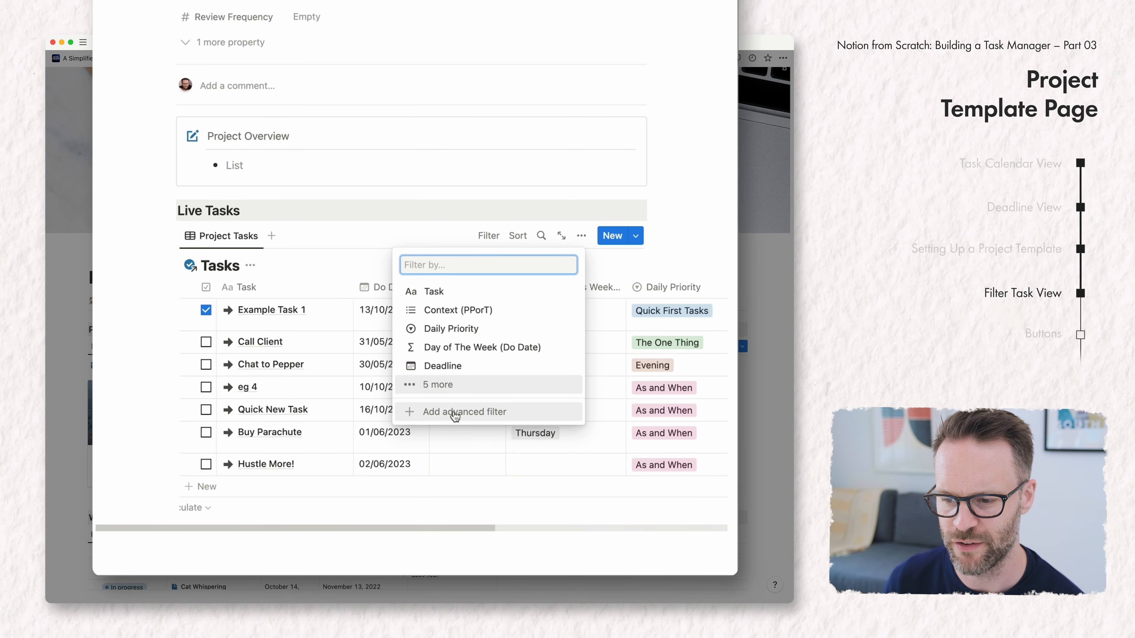
{"action": "left_click", "coordinate": [456, 411]}
{"action": "left_click", "coordinate": [154, 323]}
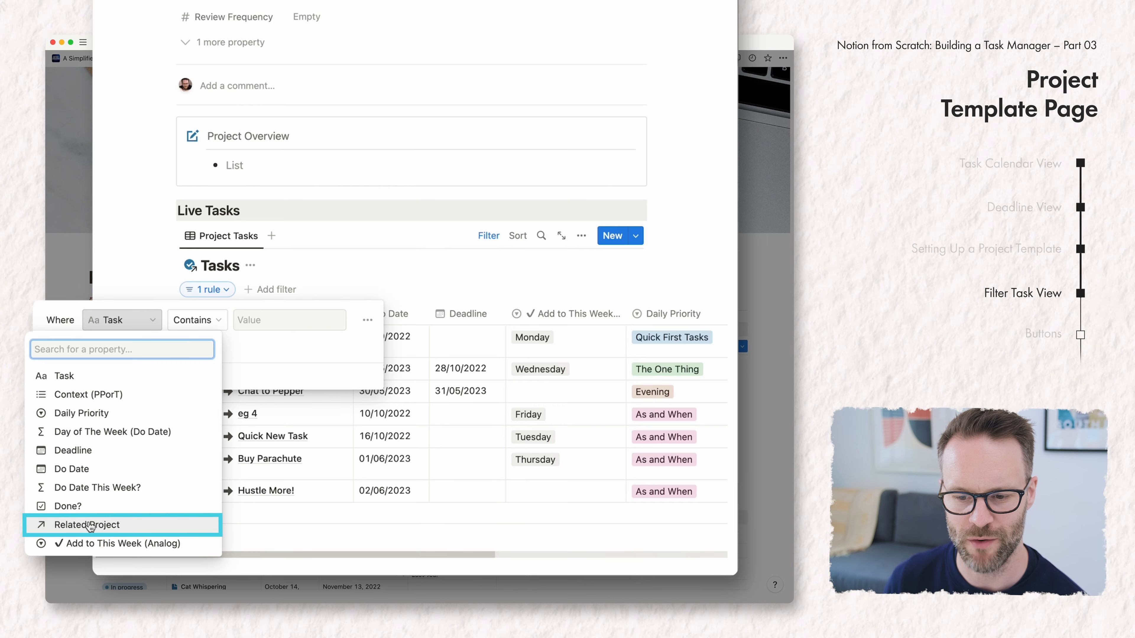
{"action": "left_click", "coordinate": [90, 525]}
{"action": "left_click", "coordinate": [286, 323]}
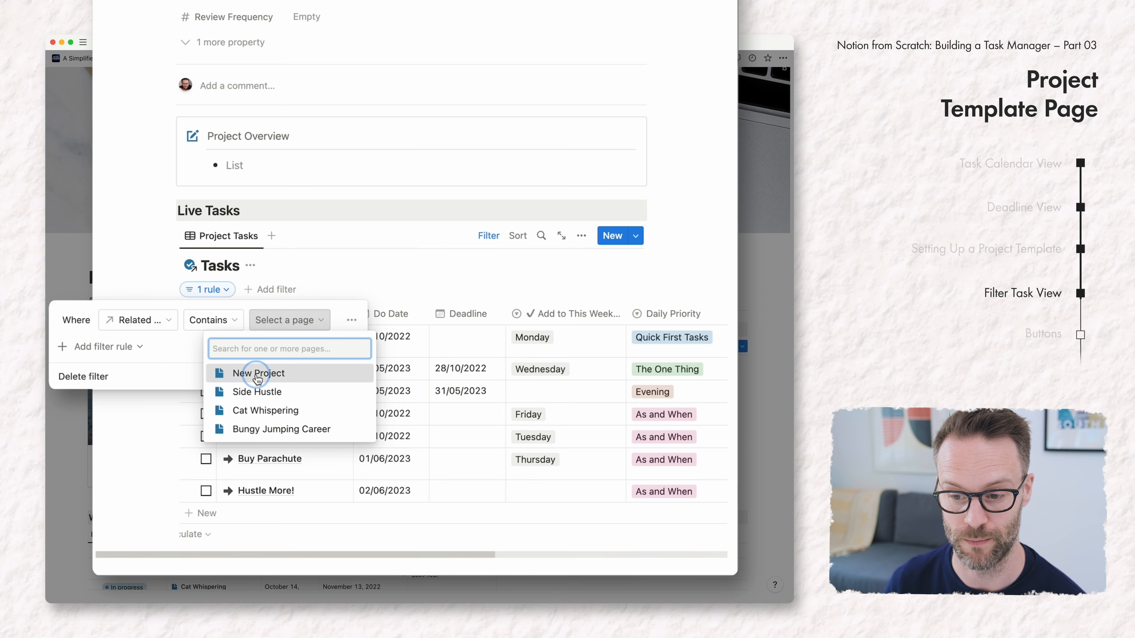
{"action": "left_click", "coordinate": [258, 376]}
{"action": "left_click", "coordinate": [453, 527]}
{"action": "left_click", "coordinate": [308, 403]}
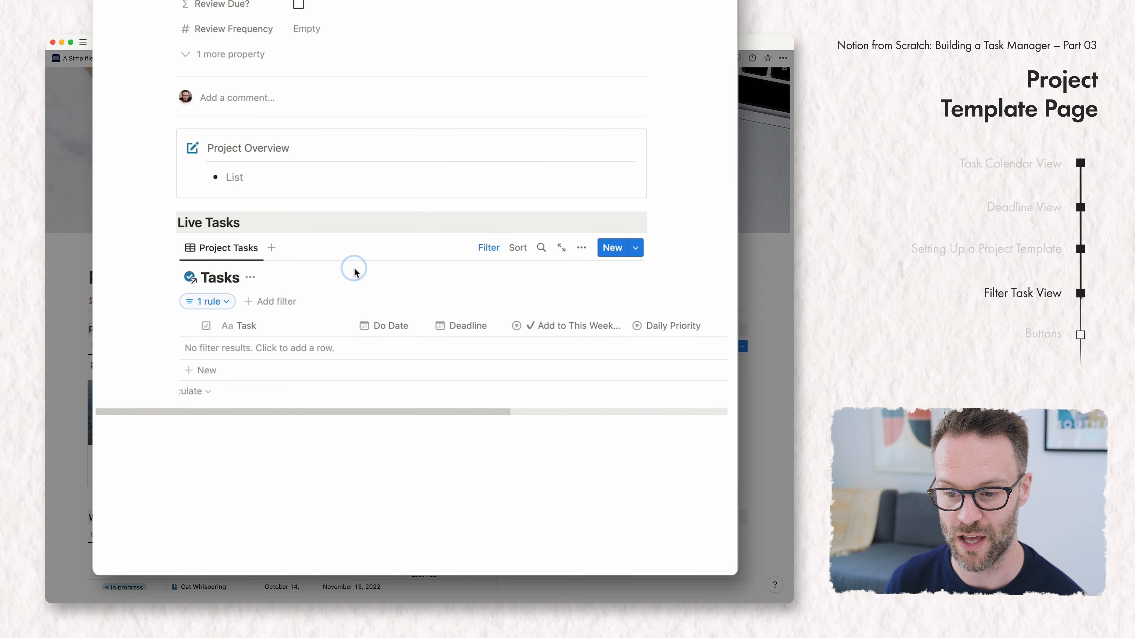
Rename the project template to New Project TEMPLATE
{"action": "scroll", "coordinate": [381, 256], "scroll_direction": "up", "scroll_amount": 2}
{"action": "scroll", "coordinate": [381, 256], "scroll_direction": "up", "scroll_amount": 10}
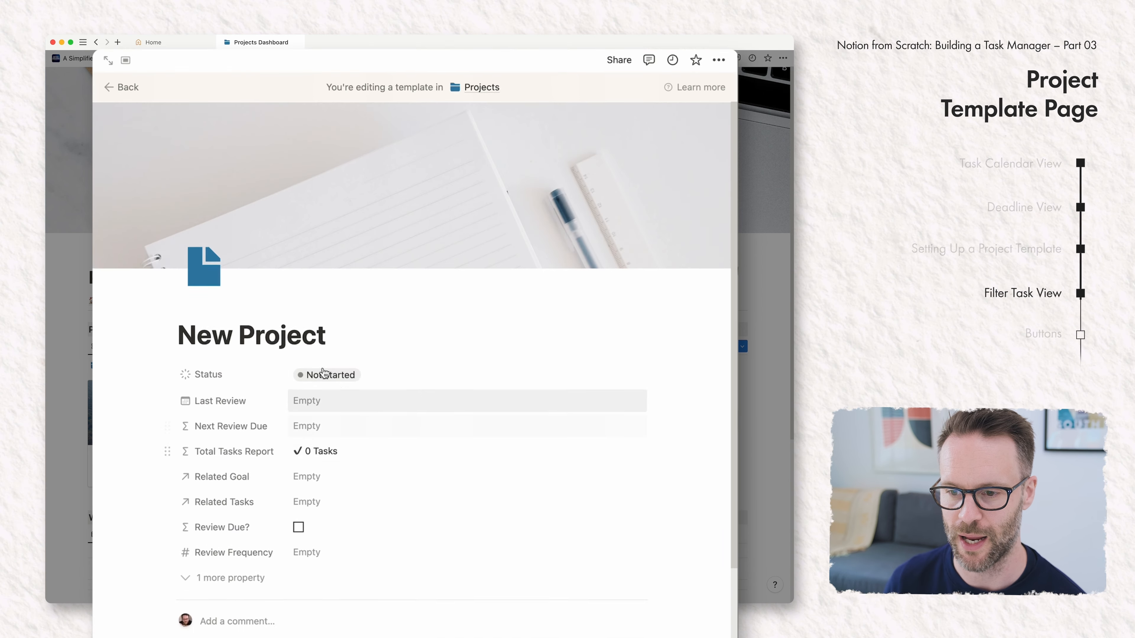
{"action": "left_click", "coordinate": [360, 365]}
{"action": "type", "text": "TEMPLATE"}
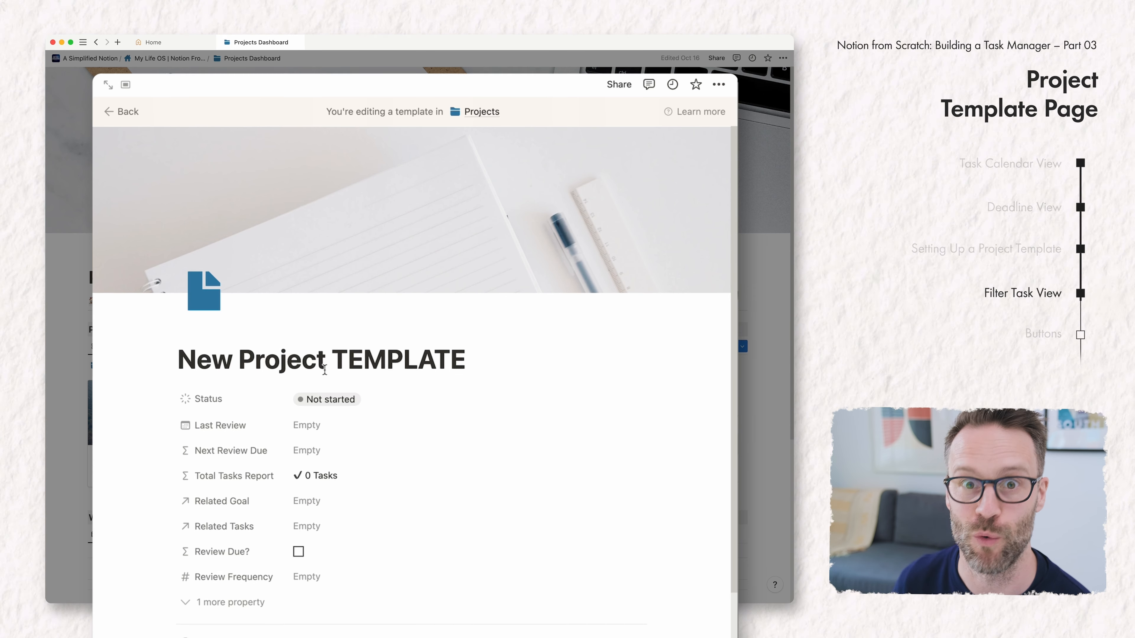
Add a second filter rule to the Project Tasks view where Done? is Unchecked
{"action": "scroll", "coordinate": [393, 322], "scroll_direction": "down", "scroll_amount": 5}
{"action": "scroll", "coordinate": [449, 401], "scroll_direction": "down", "scroll_amount": 5}
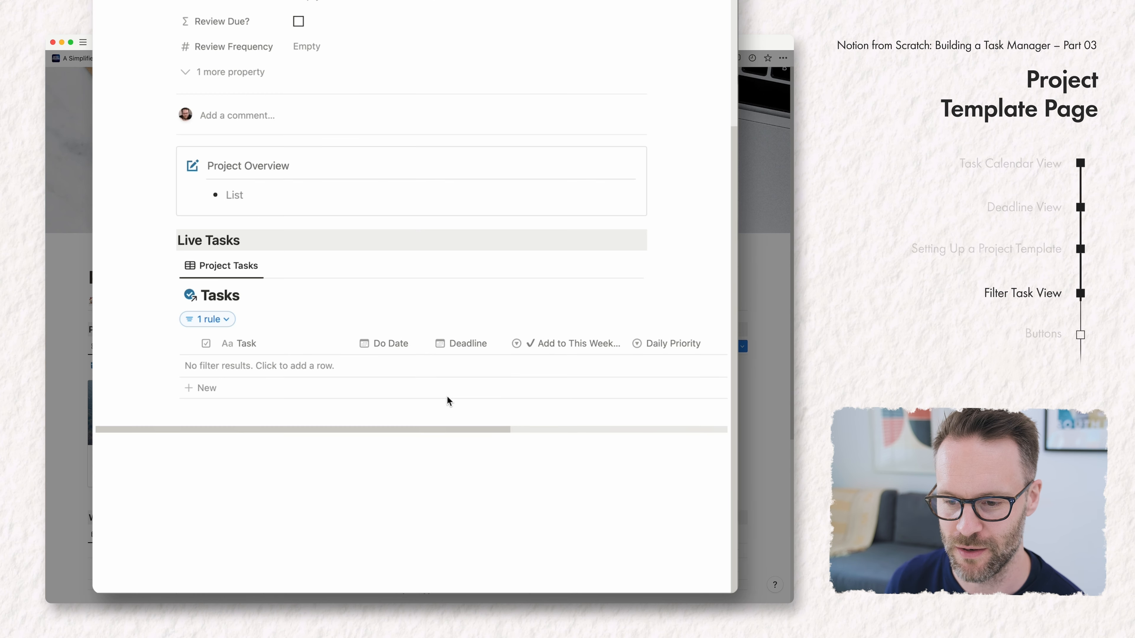
{"action": "left_click", "coordinate": [227, 320]}
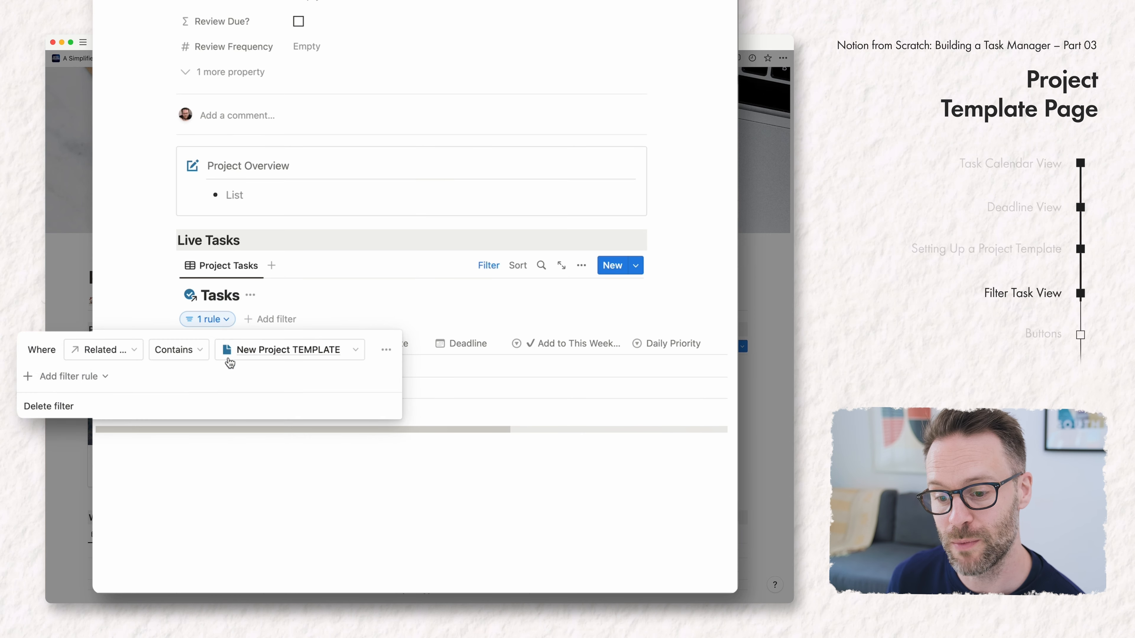
{"action": "left_click", "coordinate": [79, 378]}
{"action": "left_click", "coordinate": [79, 409]}
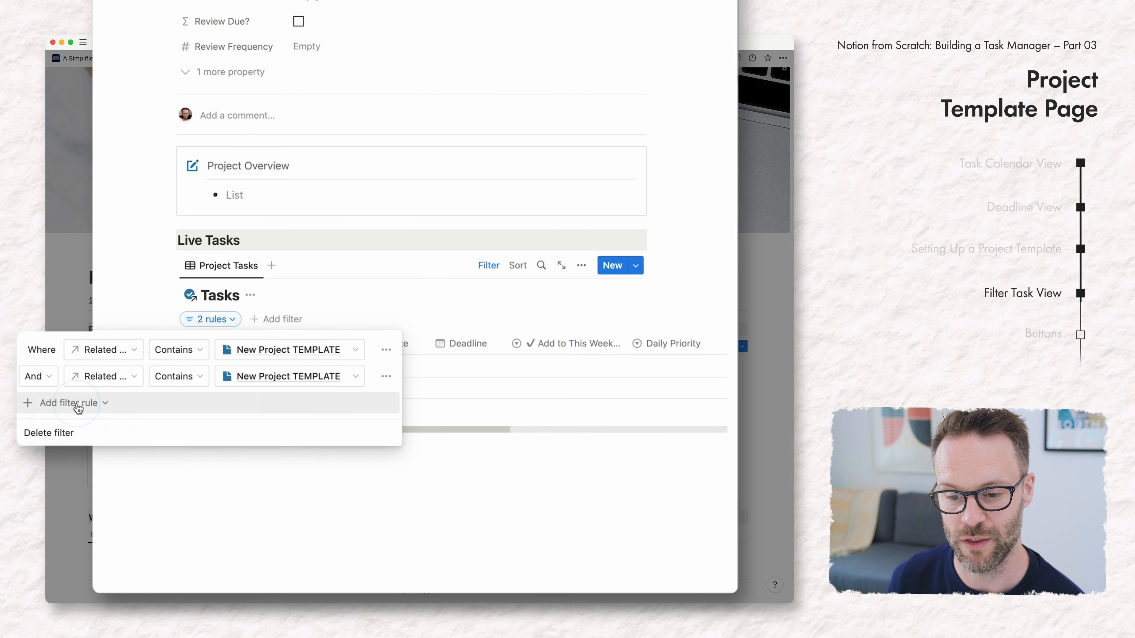
{"action": "left_click", "coordinate": [107, 376]}
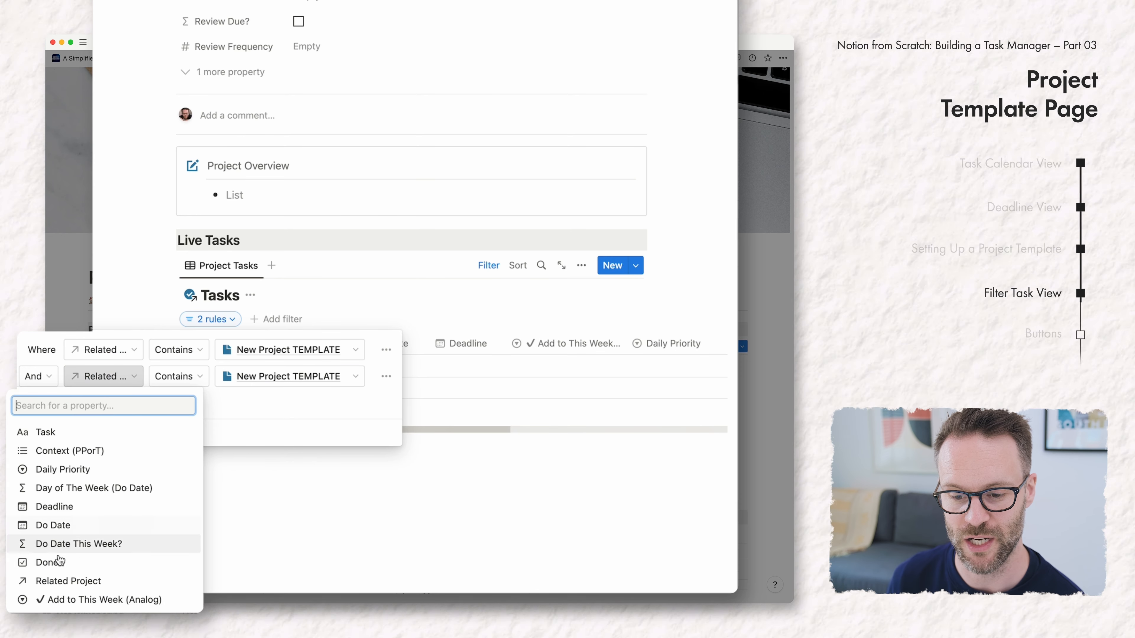
{"action": "left_click", "coordinate": [49, 563]}
{"action": "left_click", "coordinate": [212, 379]}
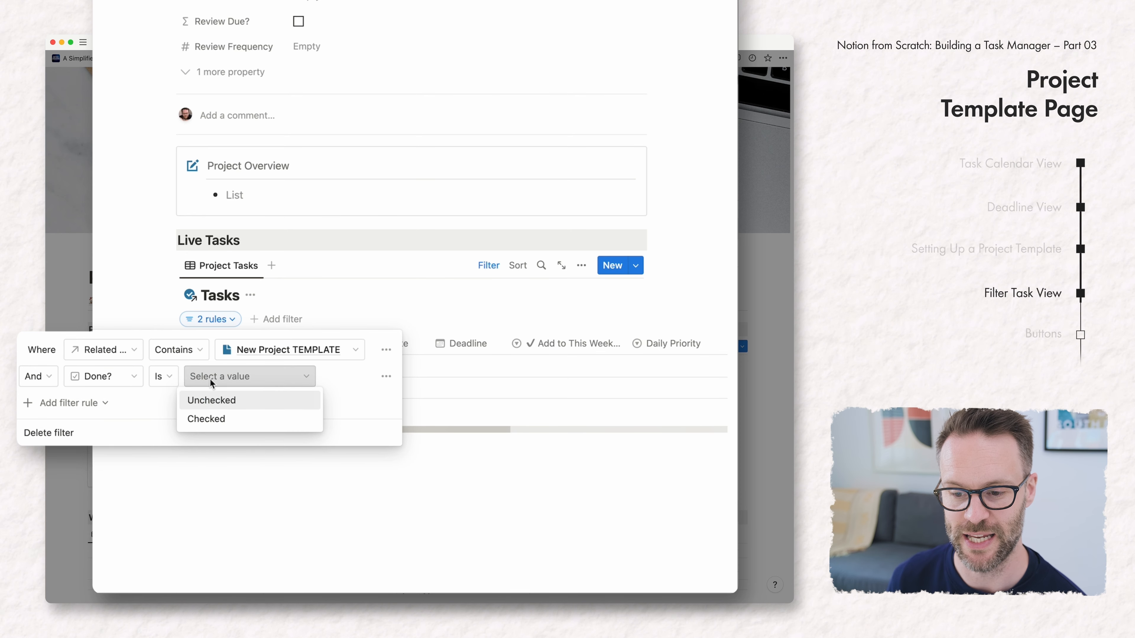
{"action": "left_click", "coordinate": [221, 400]}
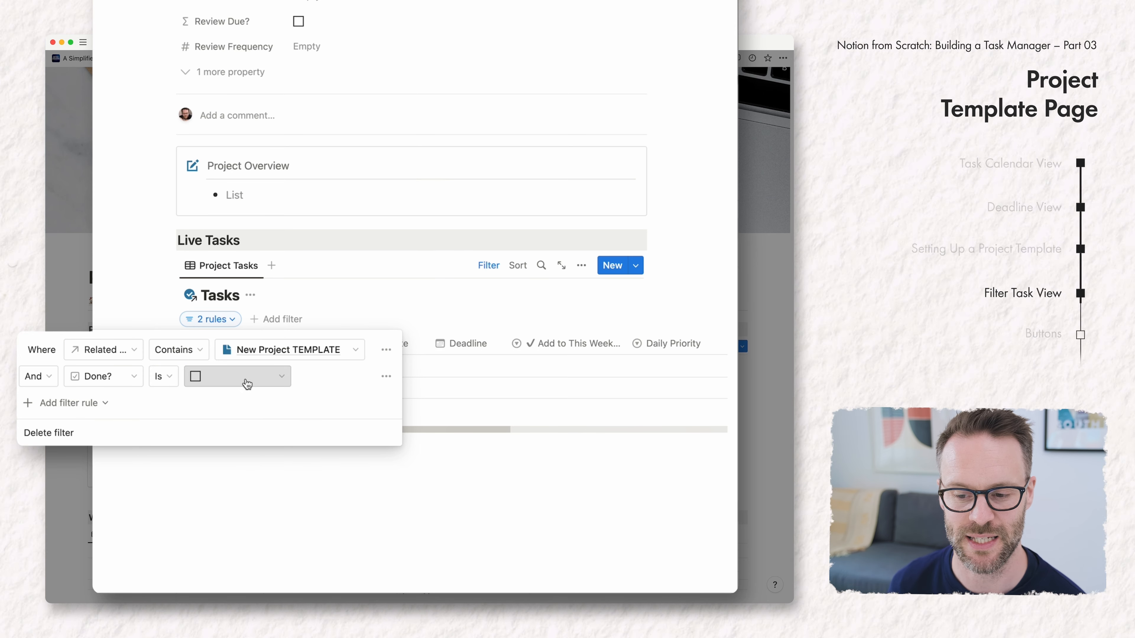
Remove the Done? rule from the Project Tasks filter
{"action": "left_click", "coordinate": [385, 377]}
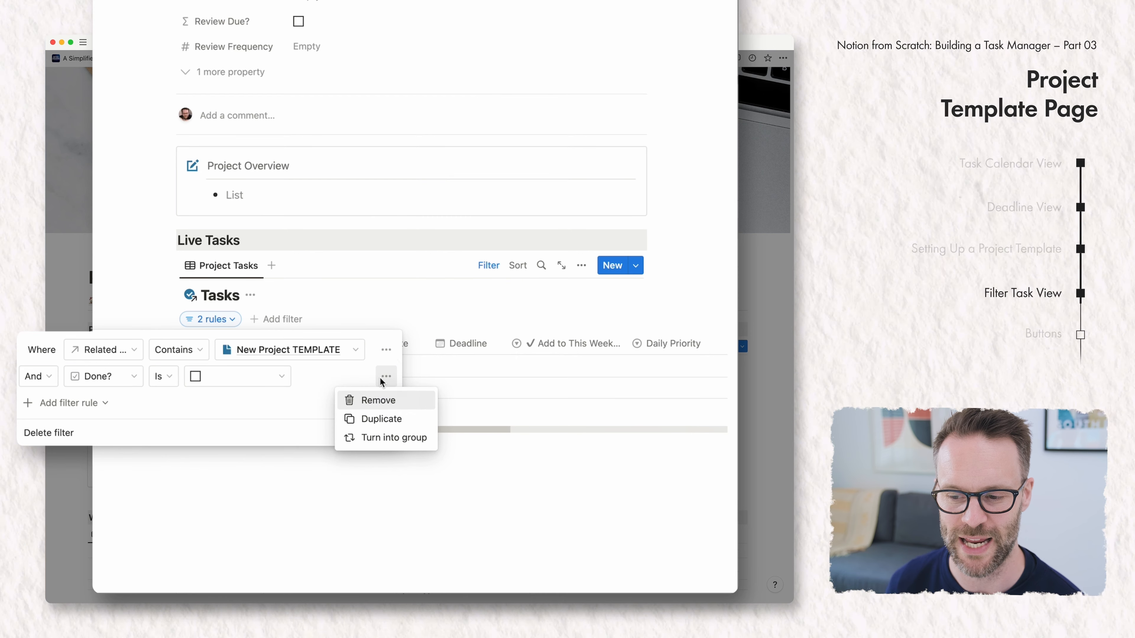
{"action": "left_click", "coordinate": [378, 400]}
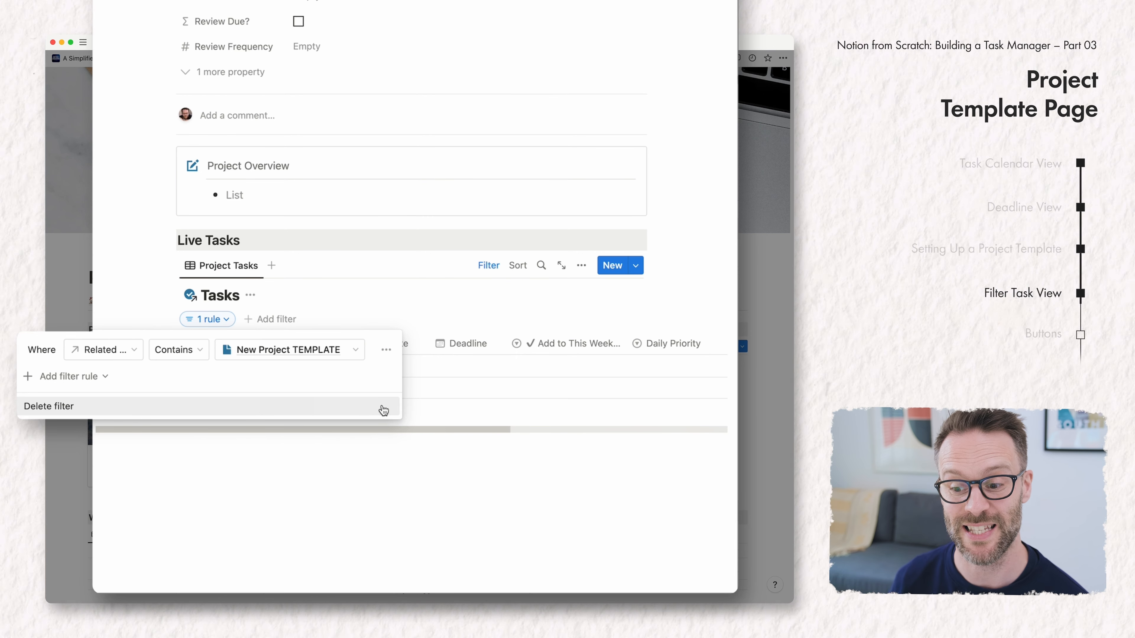
{"action": "left_click", "coordinate": [527, 477]}
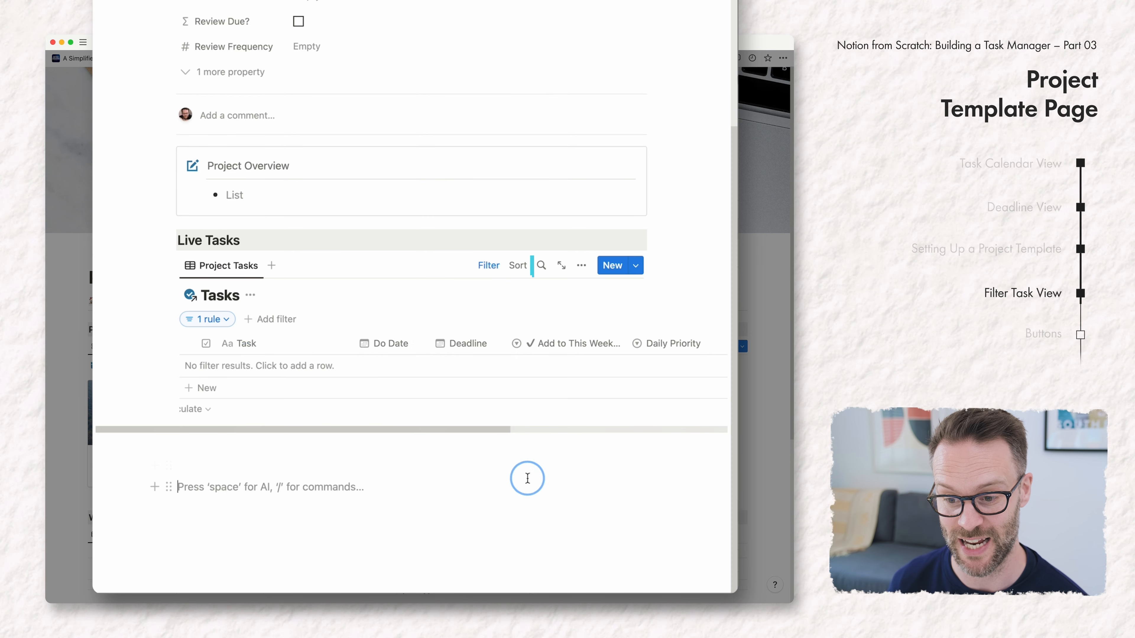
Sort the Project Tasks view by Done? in ascending order
{"action": "left_click", "coordinate": [518, 274]}
{"action": "left_click", "coordinate": [473, 418]}
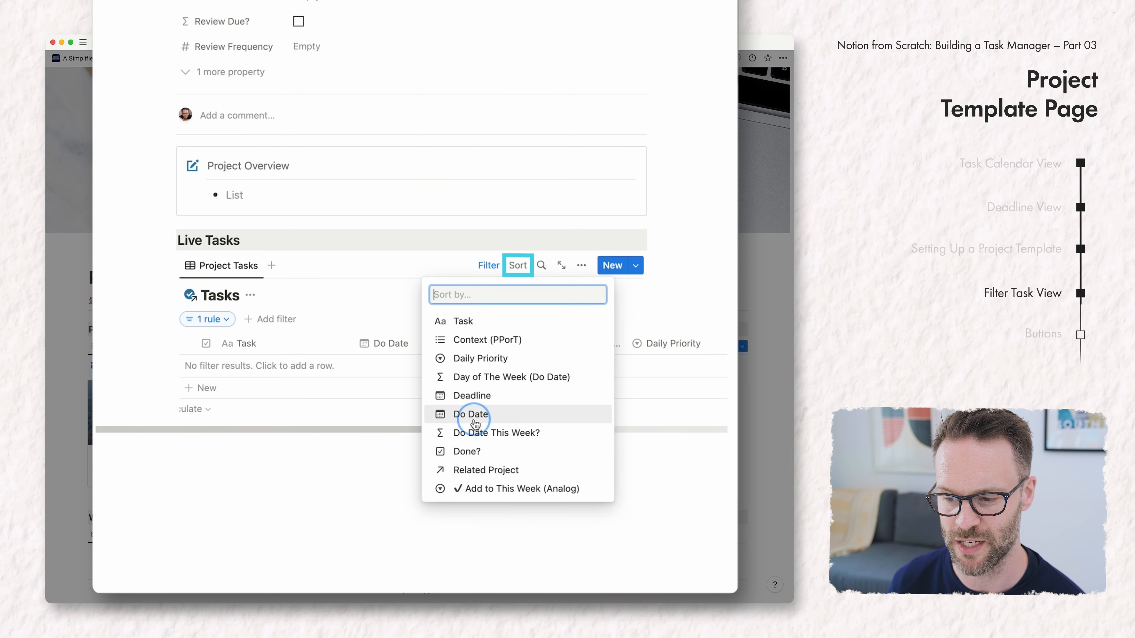
{"action": "left_click", "coordinate": [467, 451]}
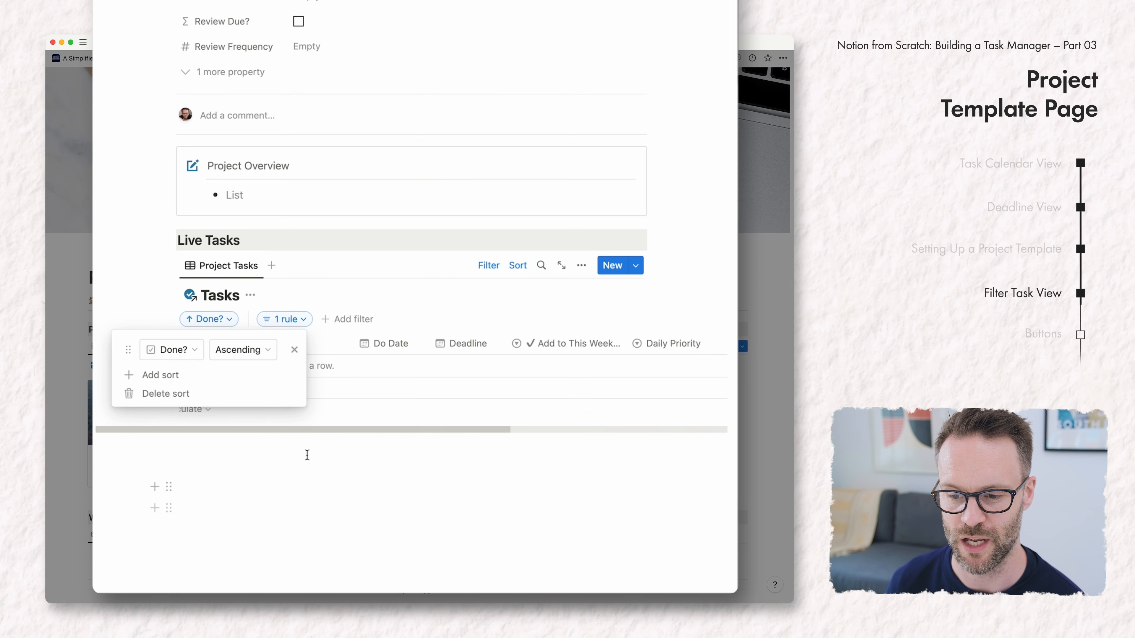
{"action": "left_click", "coordinate": [429, 488]}
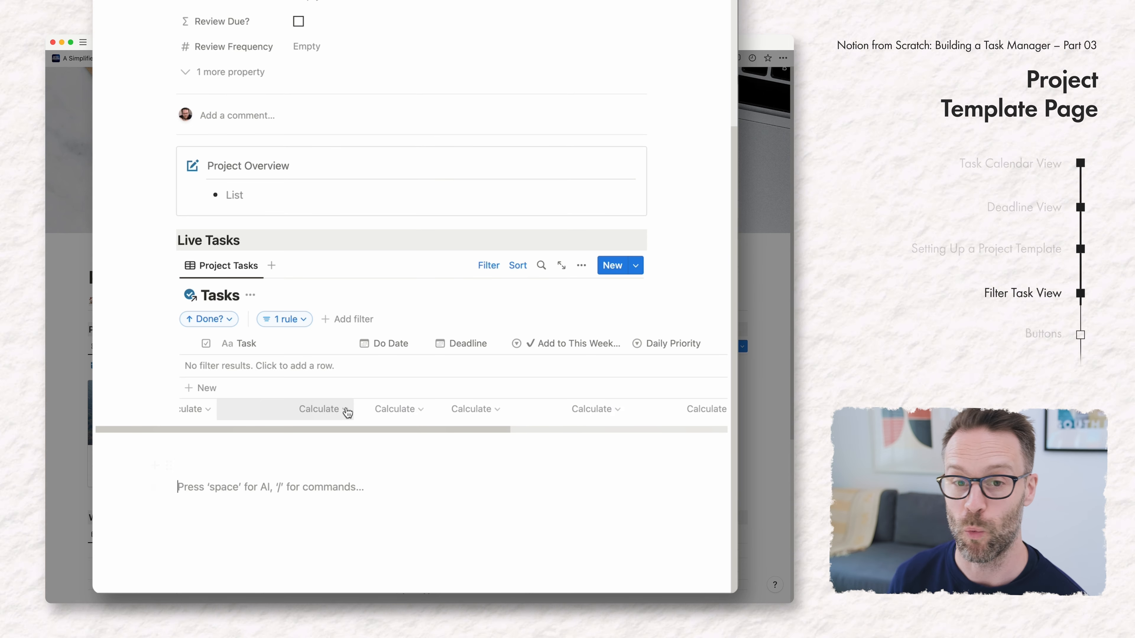
Change the Done? property of the Tasks database from a checkbox to the Status type
{"action": "left_click", "coordinate": [591, 268]}
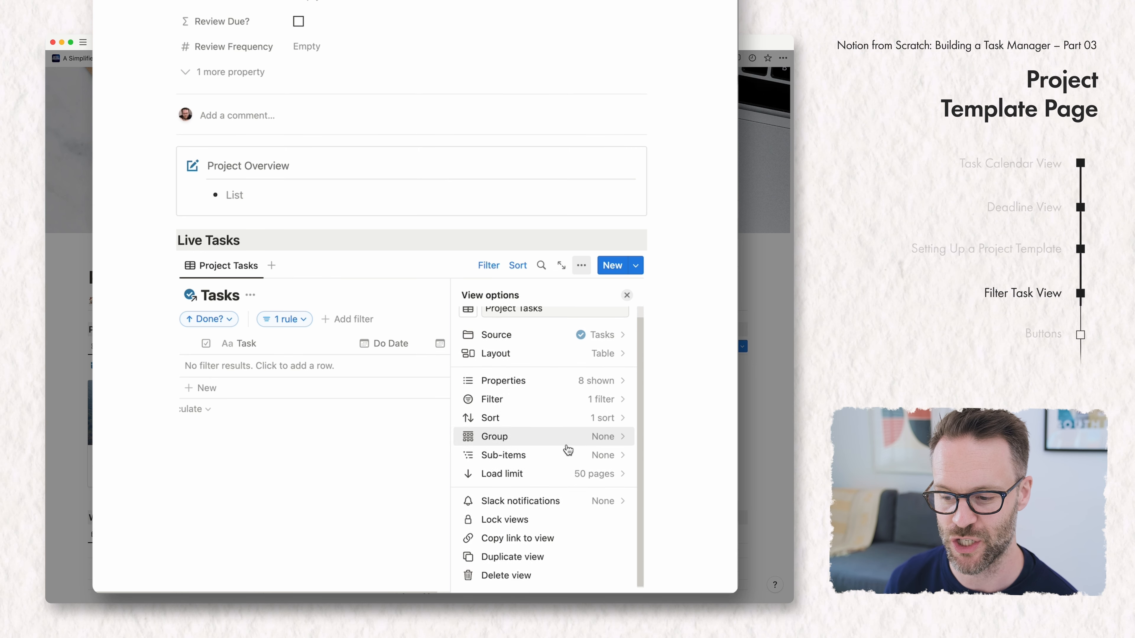
{"action": "left_click", "coordinate": [542, 392]}
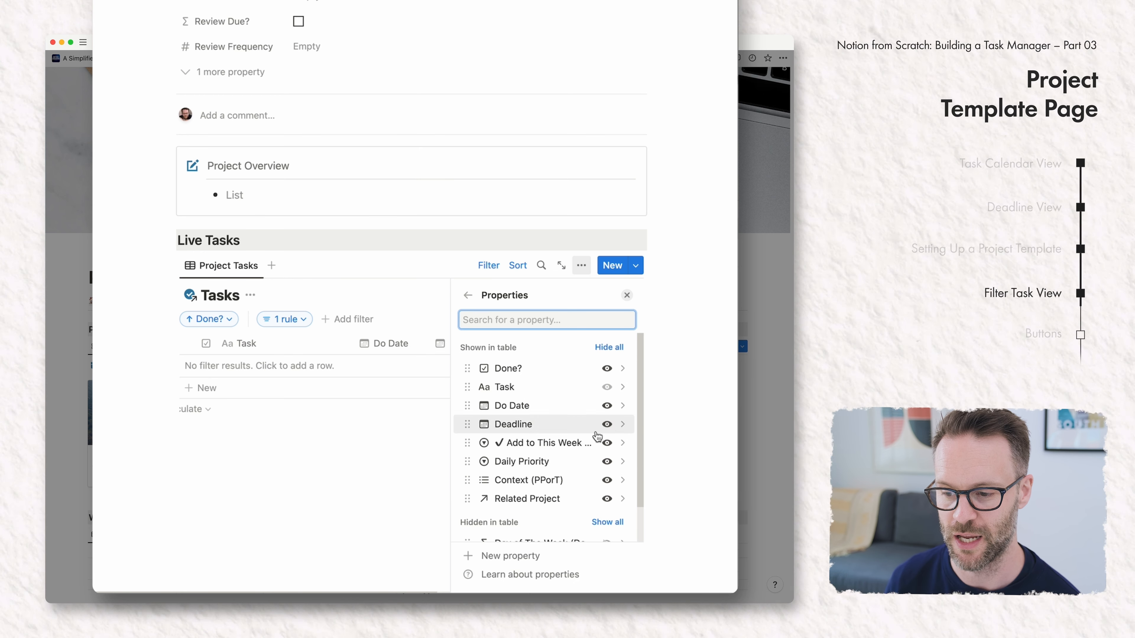
{"action": "left_click", "coordinate": [620, 370]}
{"action": "left_click", "coordinate": [624, 352]}
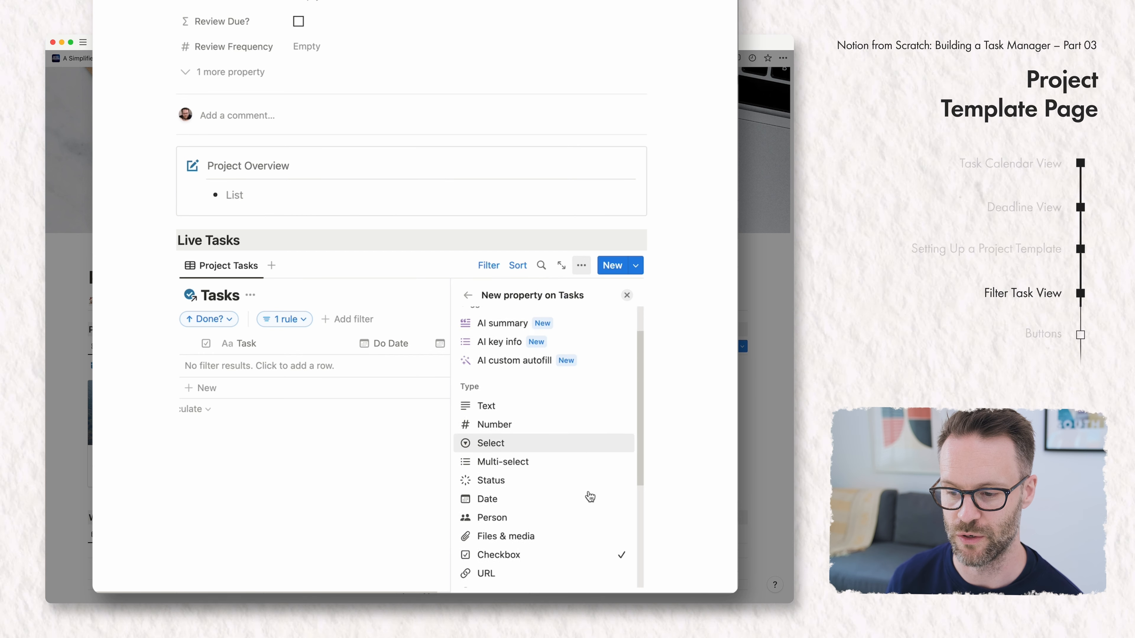
{"action": "scroll", "coordinate": [587, 492], "scroll_direction": "down", "scroll_amount": 2}
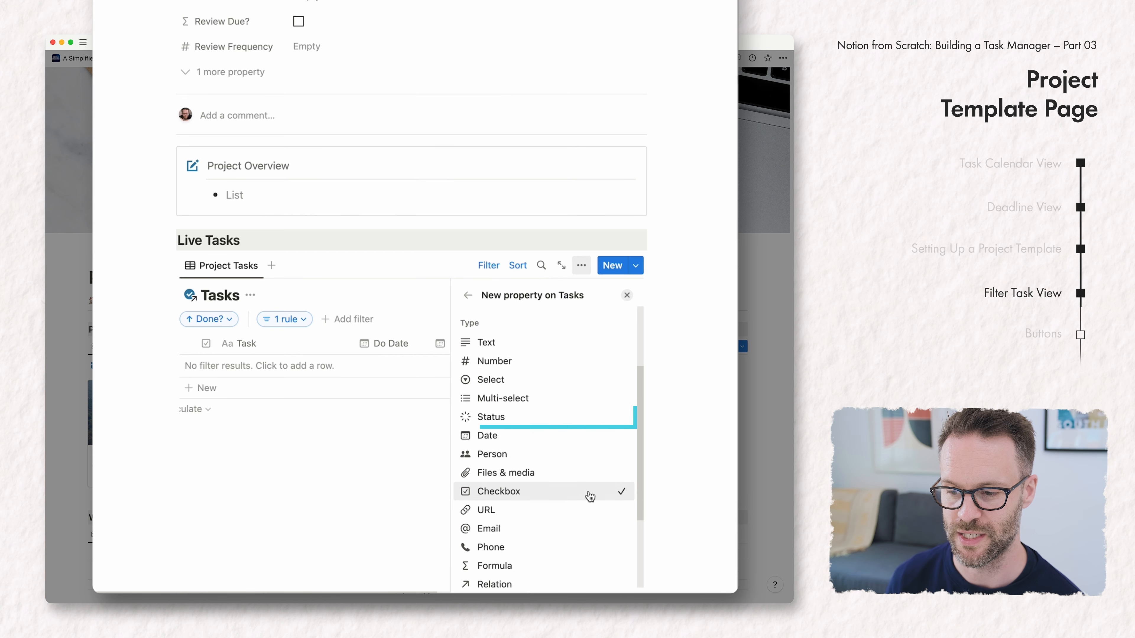
{"action": "left_click", "coordinate": [489, 419]}
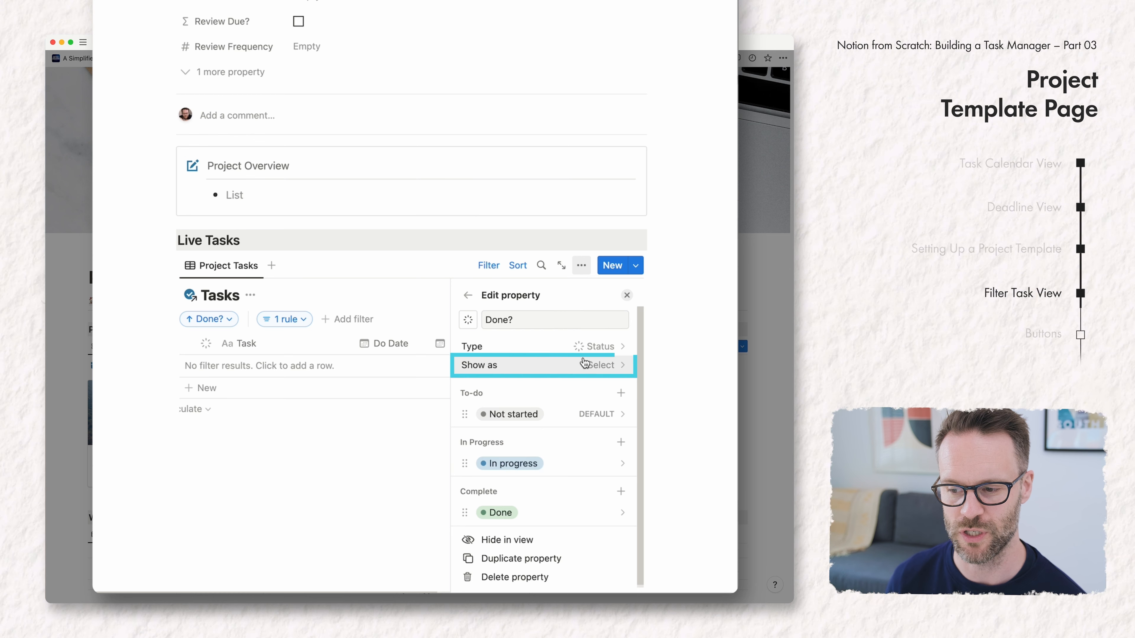
Try showing the Done? status as Checkbox, and return its display to Select
{"action": "left_click", "coordinate": [592, 369]}
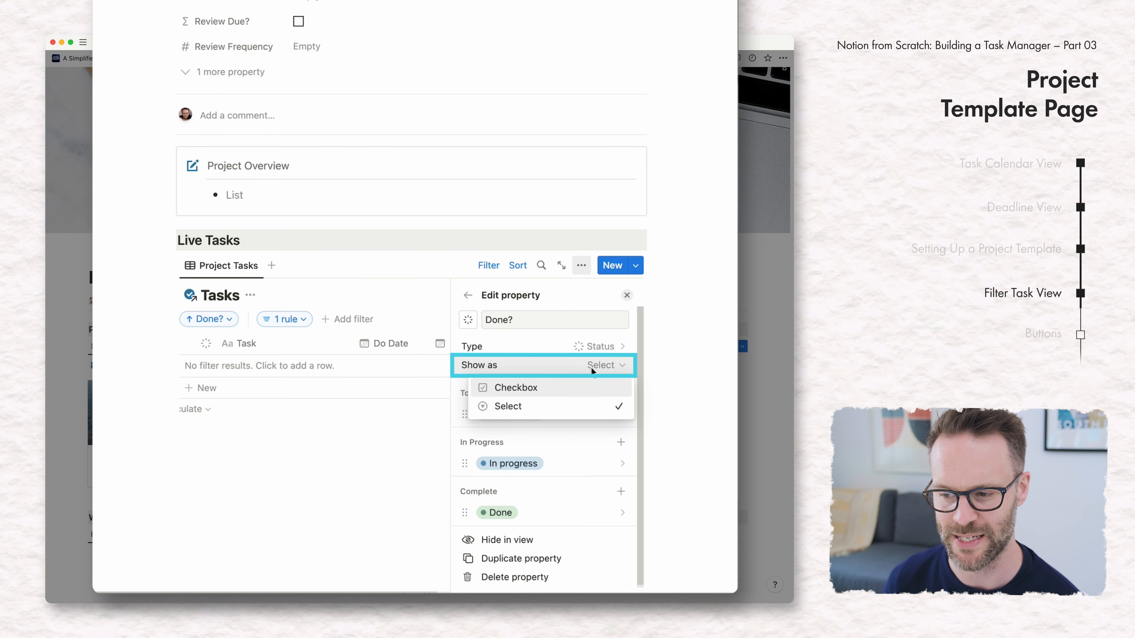
{"action": "left_click", "coordinate": [511, 390]}
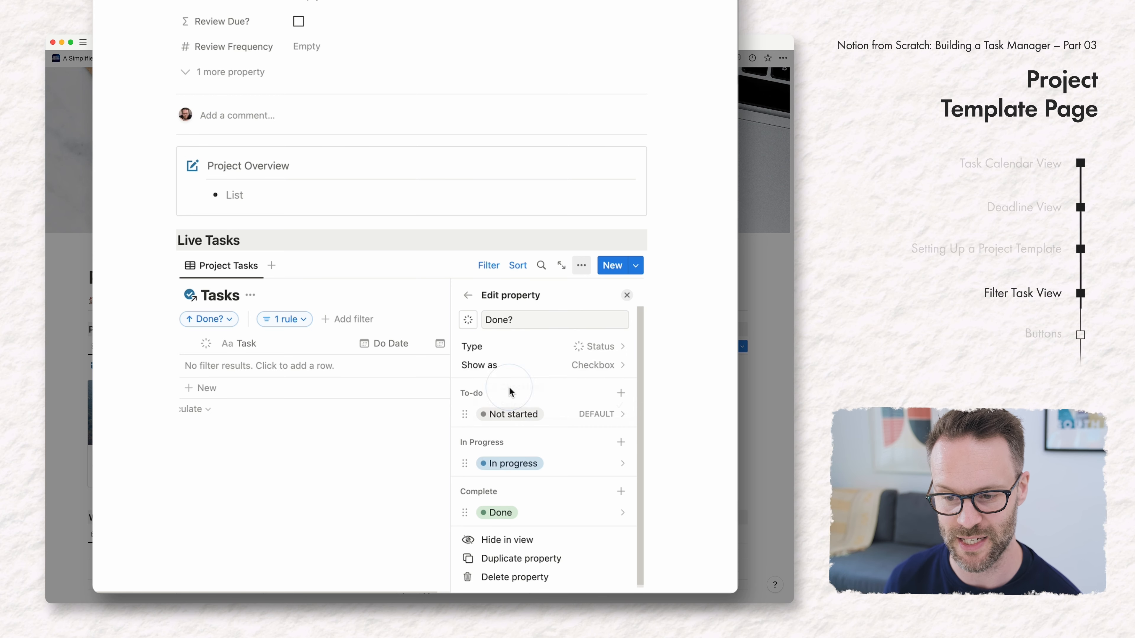
{"action": "left_click", "coordinate": [592, 366]}
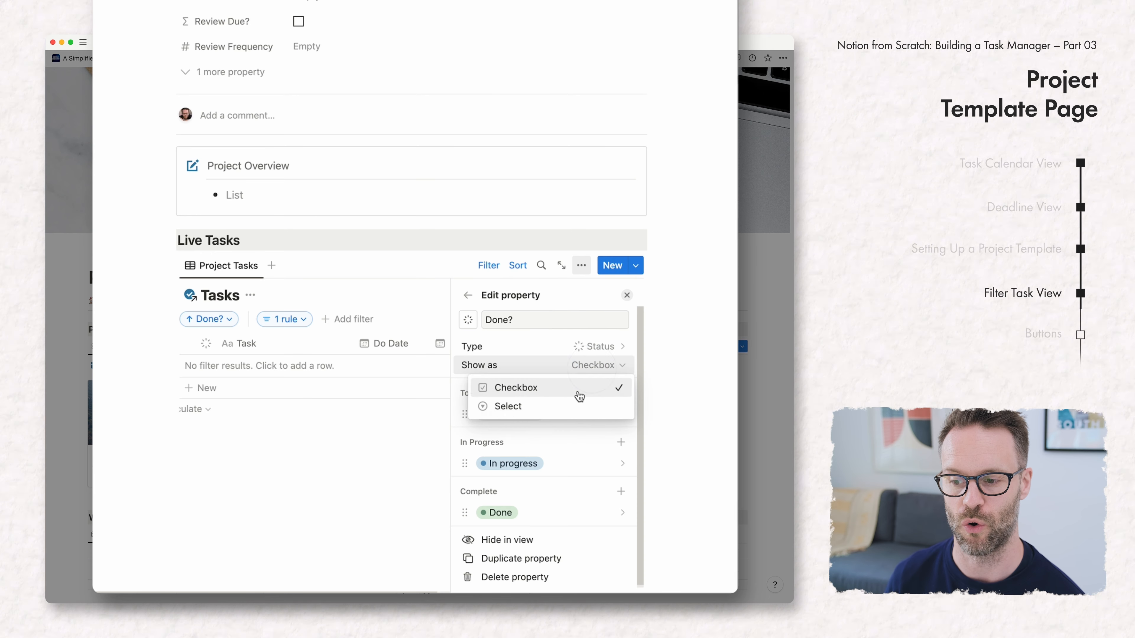
{"action": "left_click", "coordinate": [508, 405]}
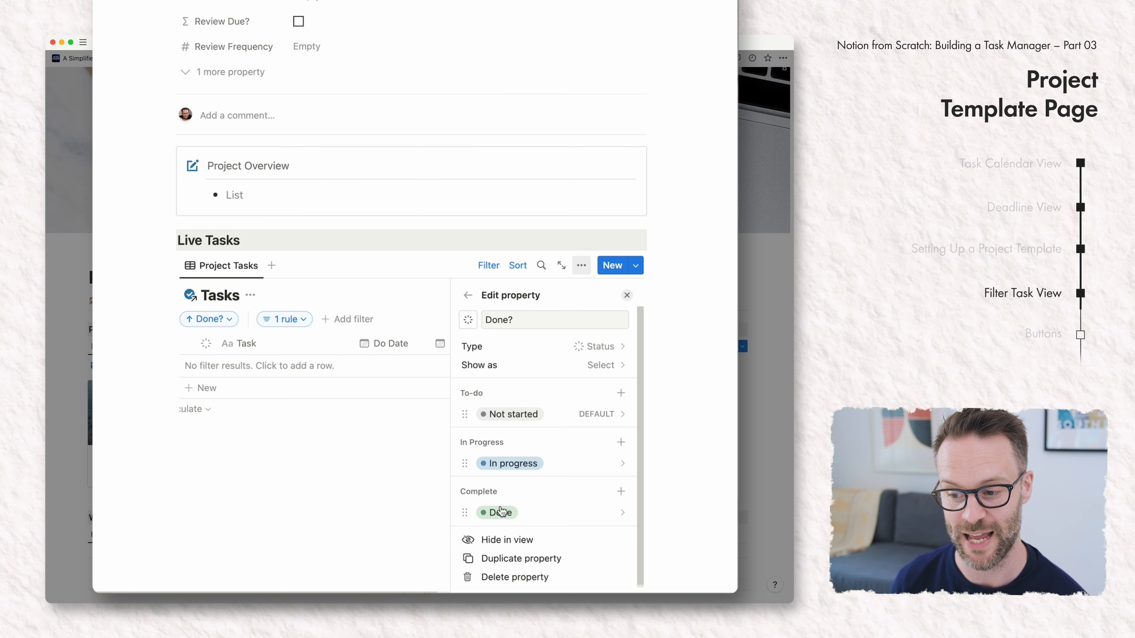
{"action": "left_click", "coordinate": [601, 365]}
{"action": "left_click", "coordinate": [600, 364]}
{"action": "left_click", "coordinate": [392, 448]}
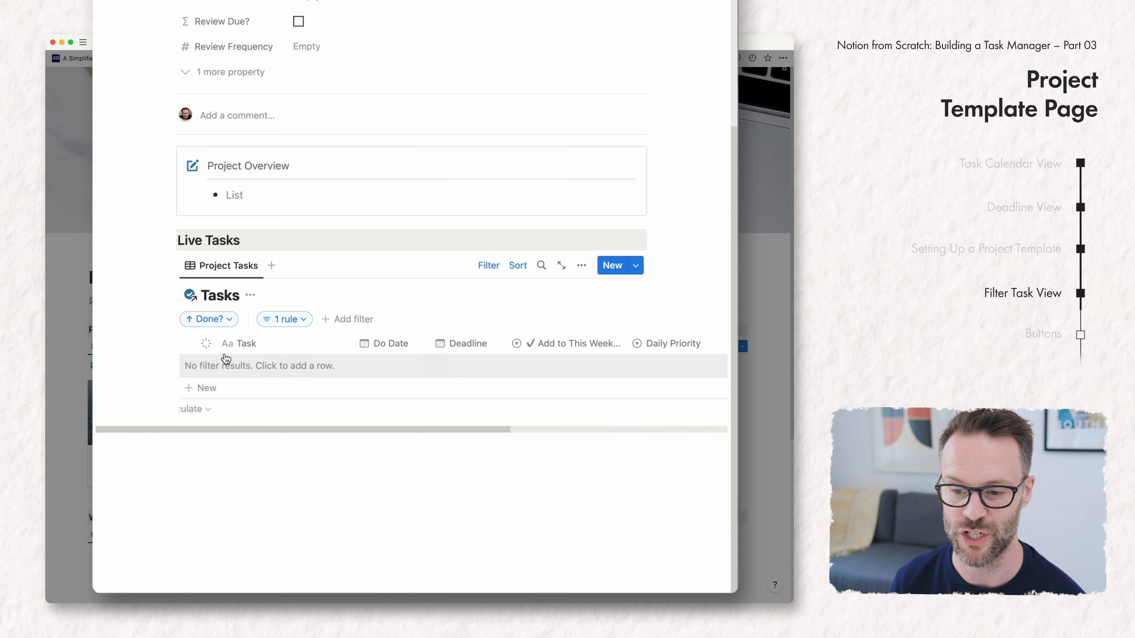
Leave the template for the My Life OS page and check the Done? options of the eg 4 task in Tasks Inbox
{"action": "left_click", "coordinate": [230, 318]}
{"action": "left_click", "coordinate": [727, 433]}
{"action": "left_click", "coordinate": [712, 432]}
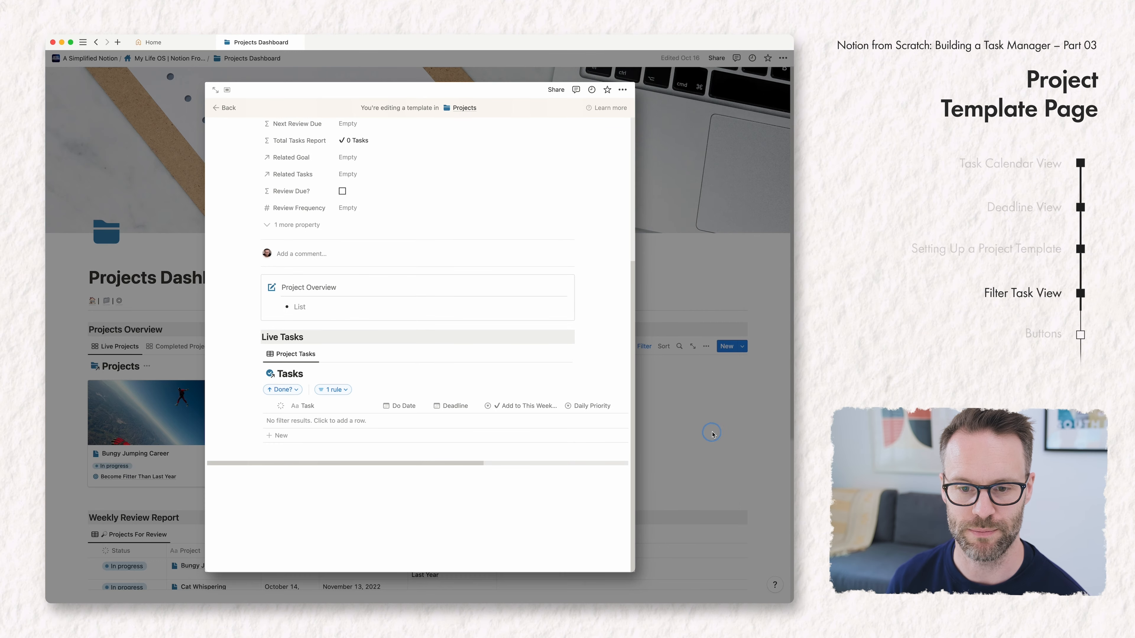
{"action": "left_click", "coordinate": [100, 286]}
{"action": "scroll", "coordinate": [226, 415], "scroll_direction": "down", "scroll_amount": 2}
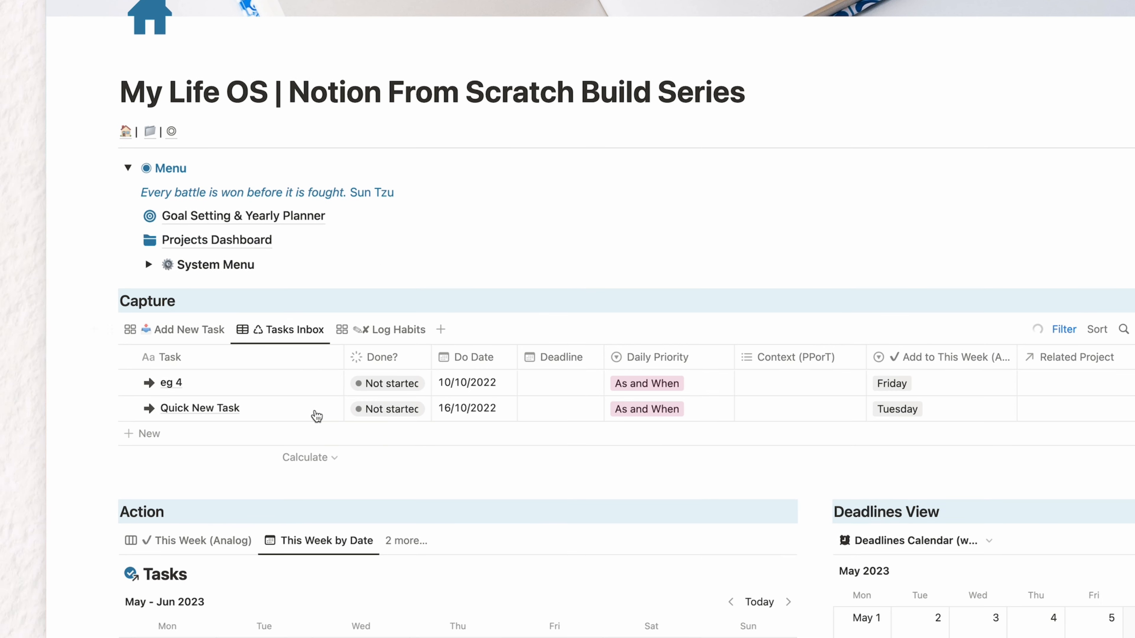
{"action": "left_click", "coordinate": [390, 385]}
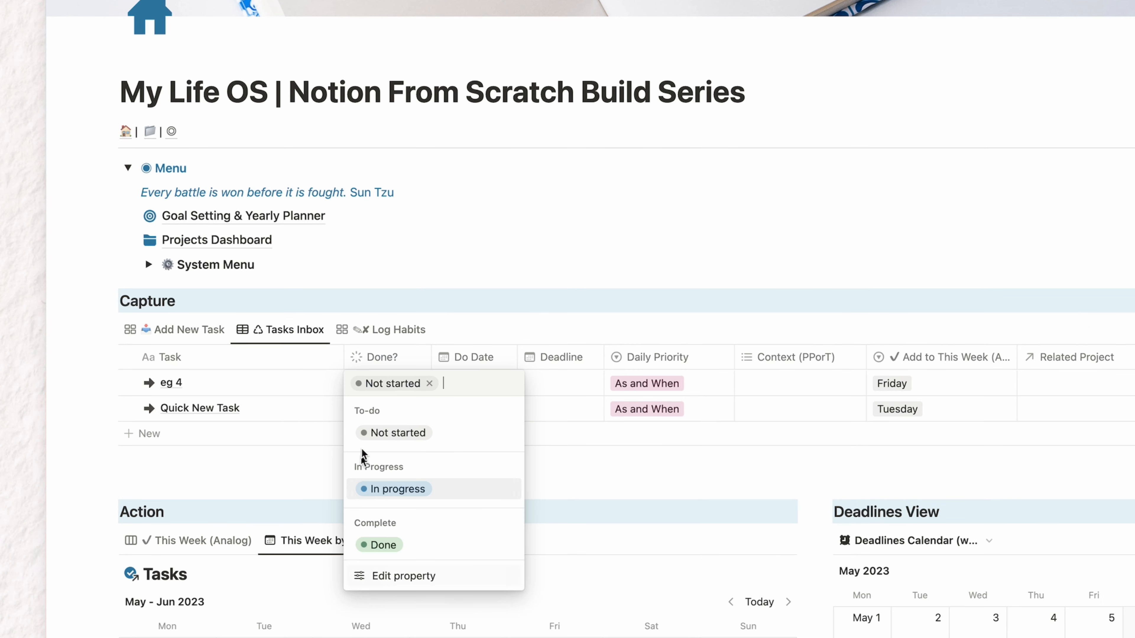
{"action": "left_click", "coordinate": [280, 482]}
Switch the Tasks database in the Action section to the To Do List view
{"action": "scroll", "coordinate": [710, 448], "scroll_direction": "down", "scroll_amount": 6}
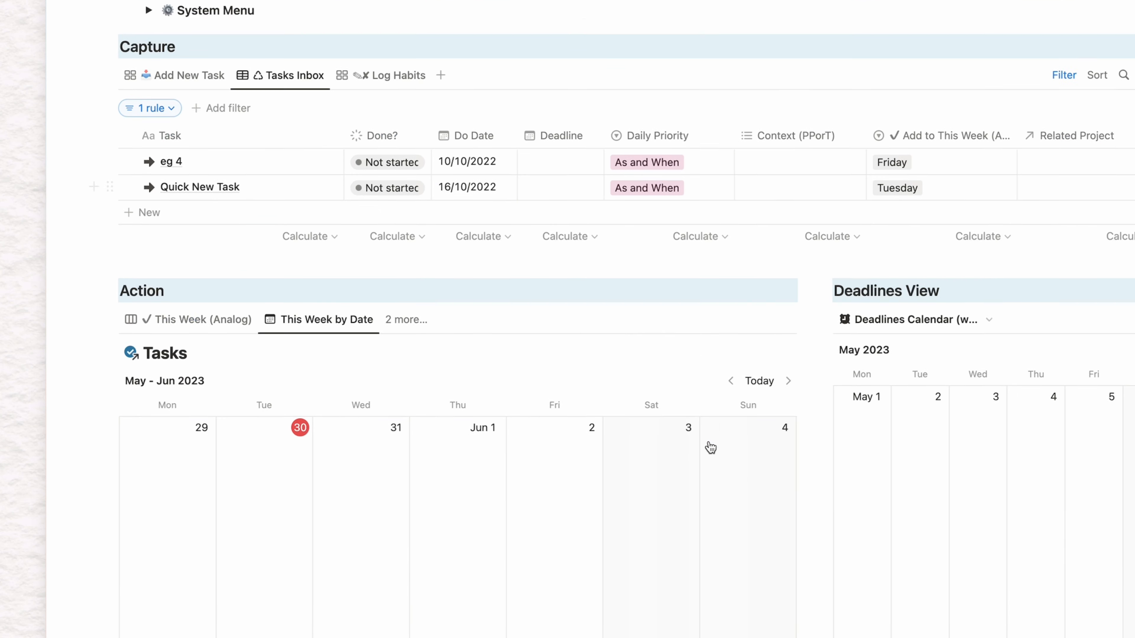
{"action": "left_click", "coordinate": [419, 304]}
{"action": "left_click", "coordinate": [411, 415]}
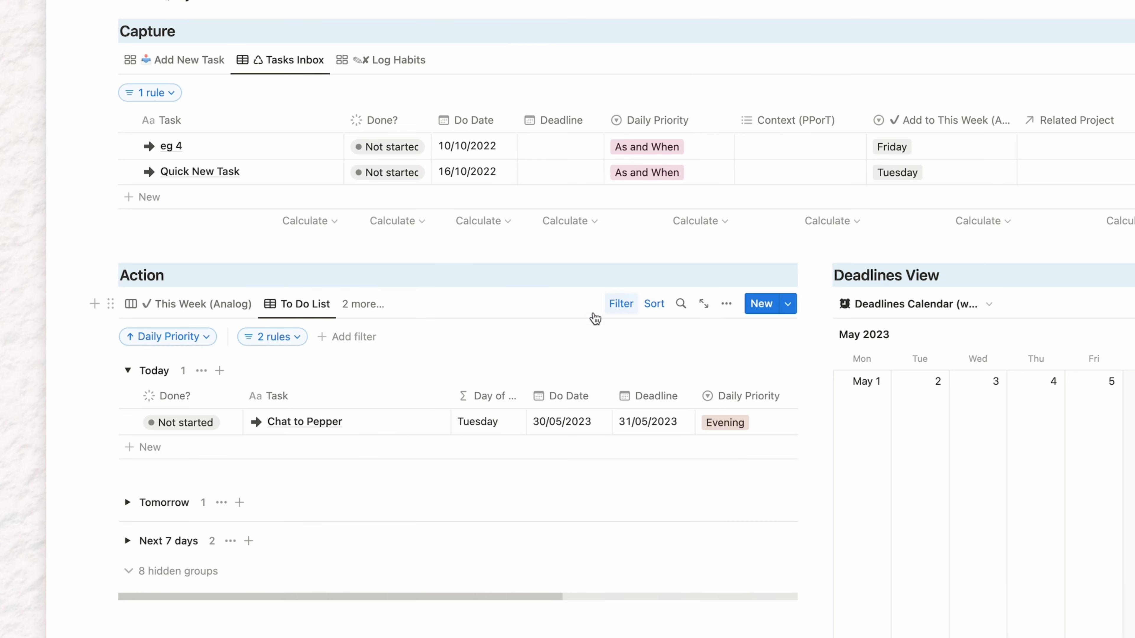
Check the To Do List view's filter rules, and set its Done? property to show as Checkbox
{"action": "left_click", "coordinate": [286, 343]}
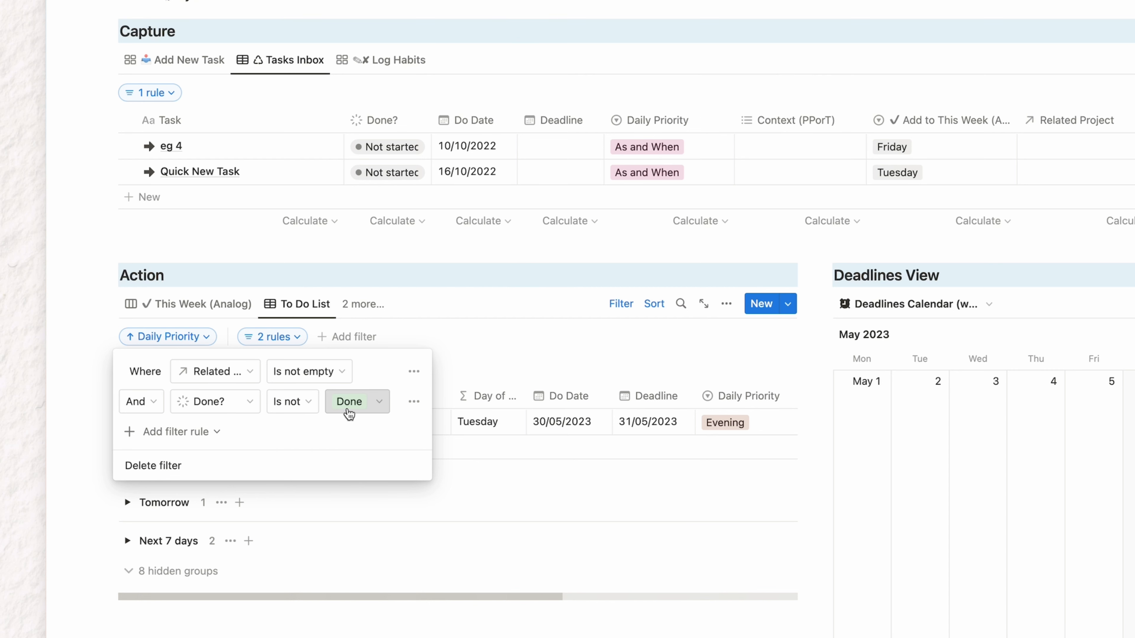
{"action": "left_click", "coordinate": [519, 360]}
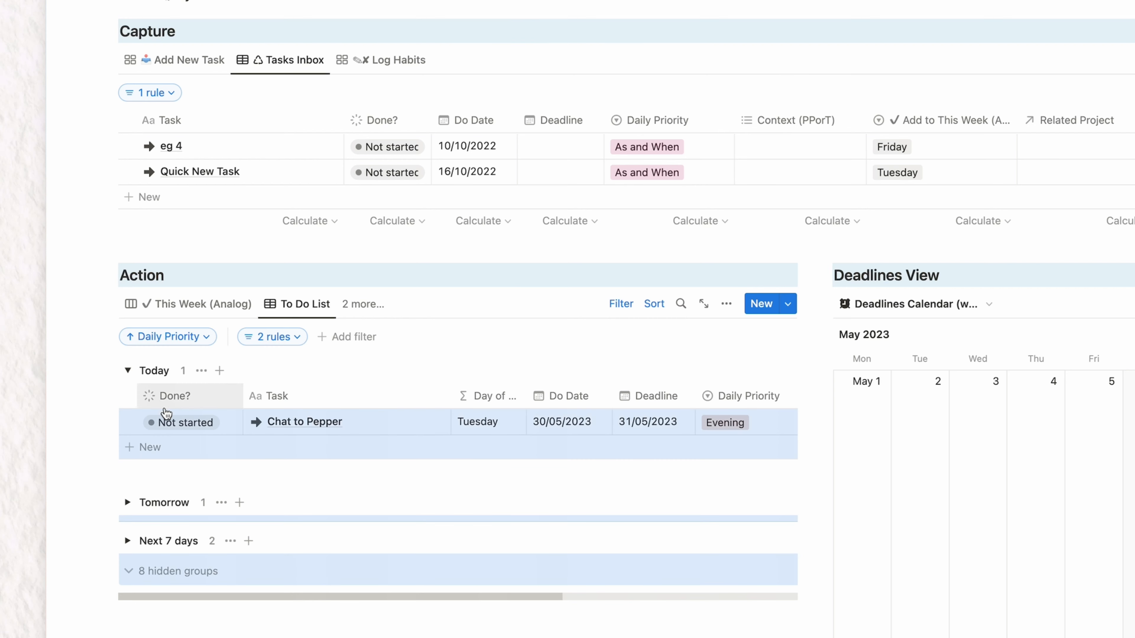
{"action": "left_click", "coordinate": [203, 395]}
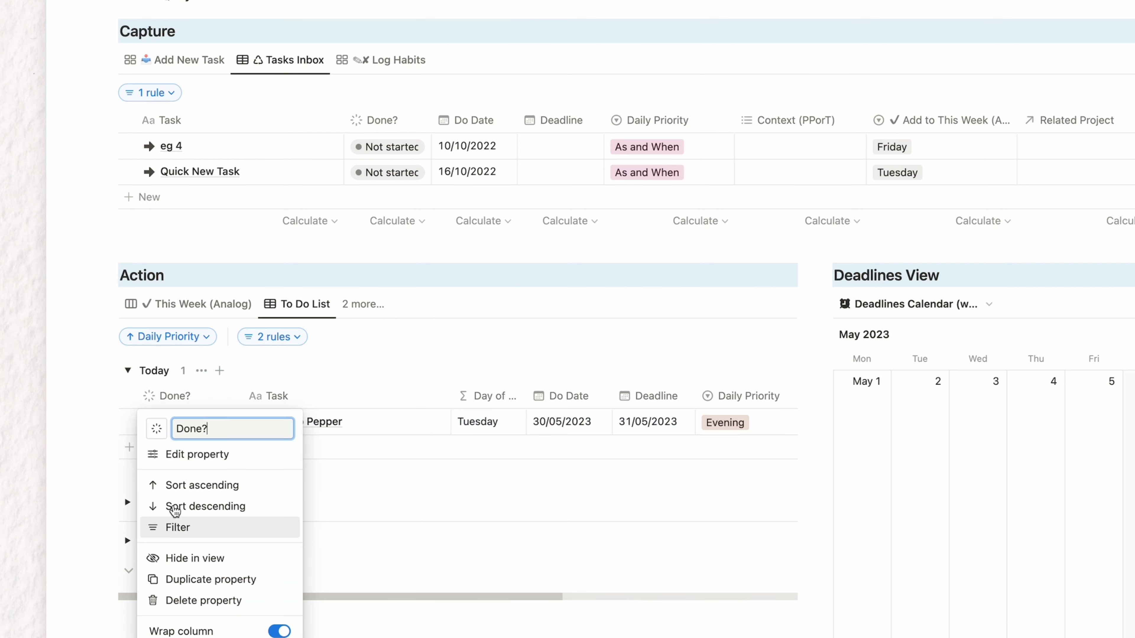
{"action": "left_click", "coordinate": [192, 458]}
{"action": "scroll", "coordinate": [194, 458], "scroll_direction": "up", "scroll_amount": 2}
{"action": "scroll", "coordinate": [755, 210], "scroll_direction": "up", "scroll_amount": 4}
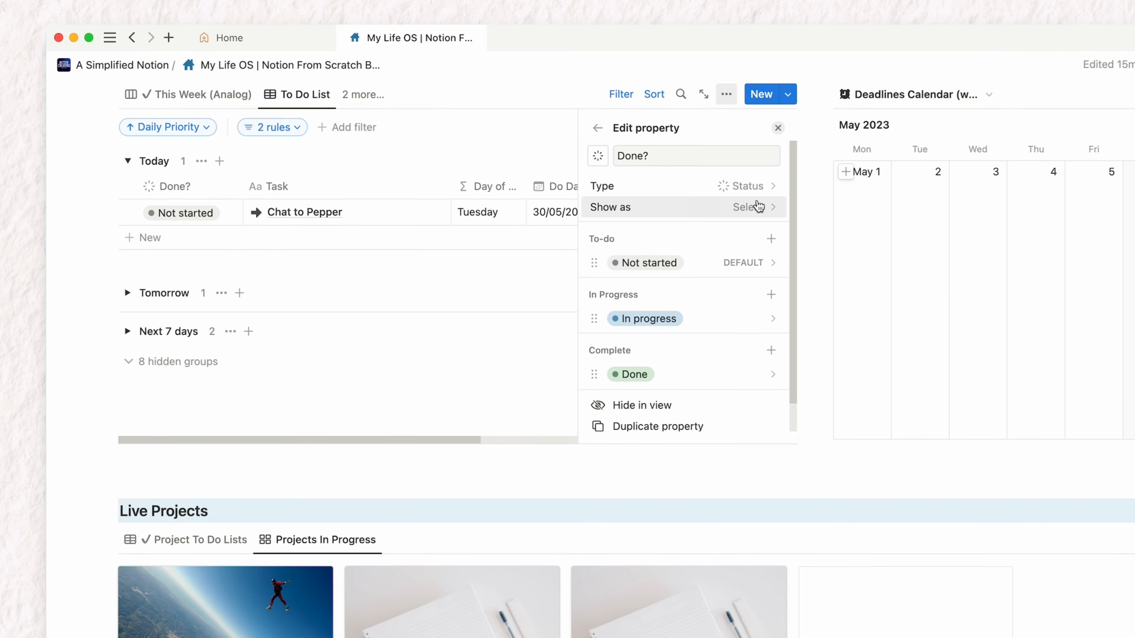
{"action": "left_click", "coordinate": [753, 216]}
{"action": "left_click", "coordinate": [679, 243]}
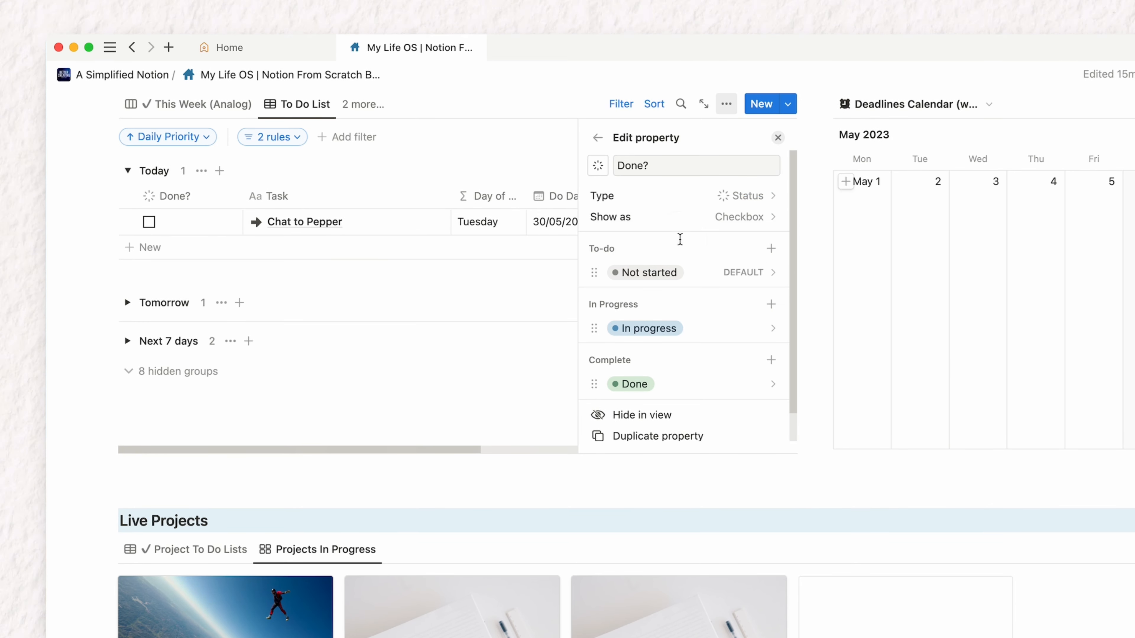
{"action": "left_click", "coordinate": [405, 481]}
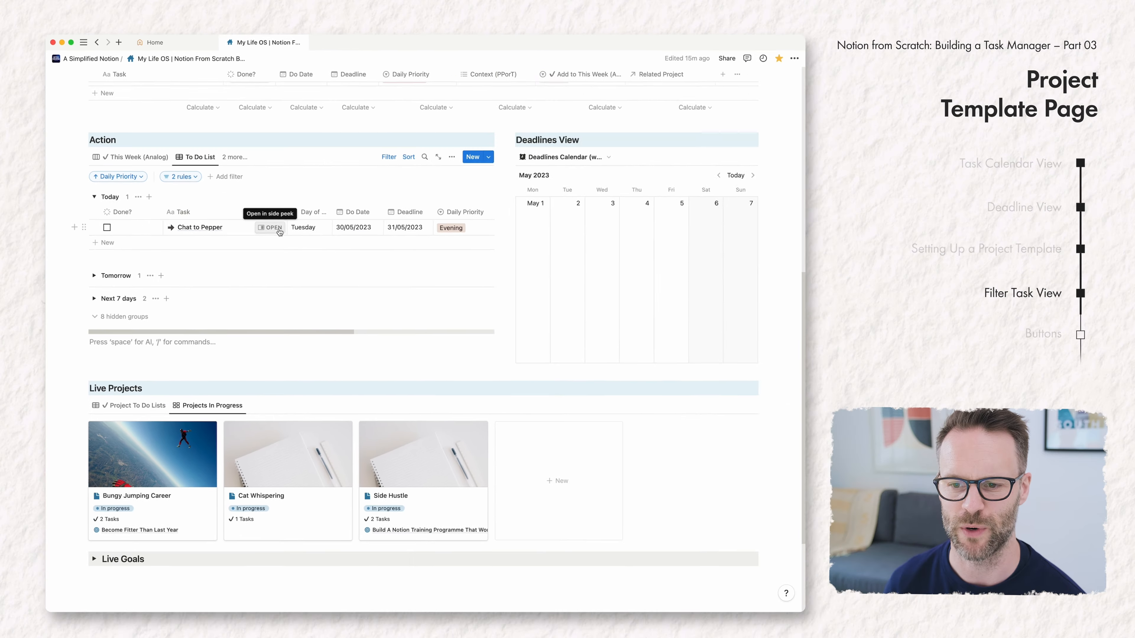
Open the Chat to Pepper task from the To Do List and set its Done? status to In progress
{"action": "left_click", "coordinate": [372, 195]}
{"action": "left_click", "coordinate": [517, 231]}
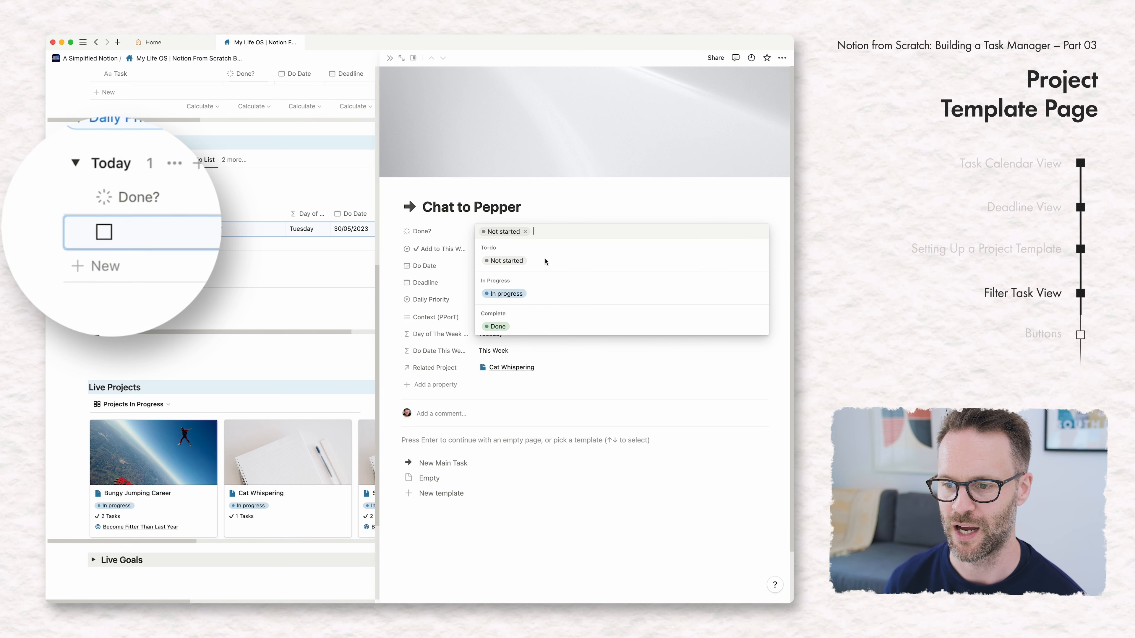
{"action": "left_click", "coordinate": [514, 294]}
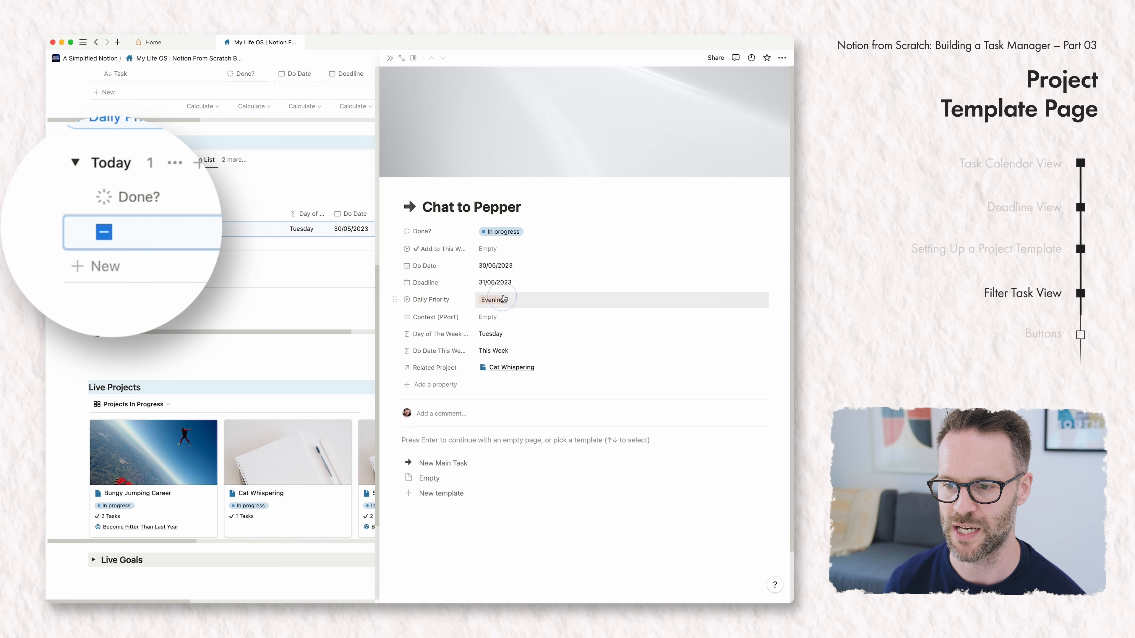
Try setting the Chat to Pepper task's Done? status to Done, and undo that change
{"action": "left_click", "coordinate": [501, 232]}
{"action": "left_click", "coordinate": [497, 327]}
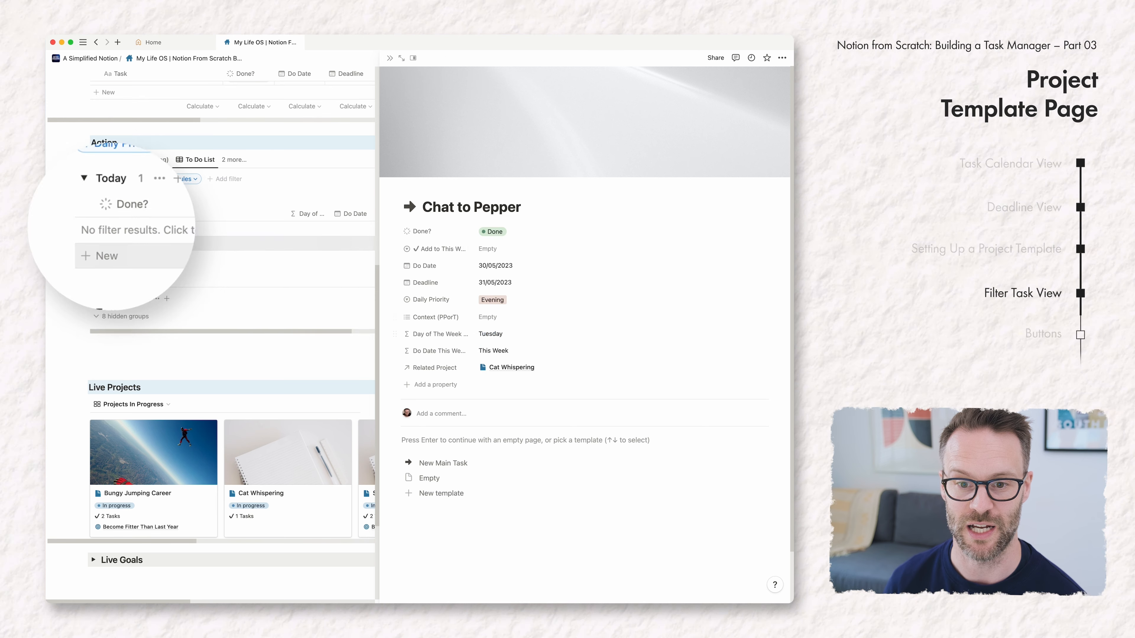
{"action": "key", "text": "super+z"}
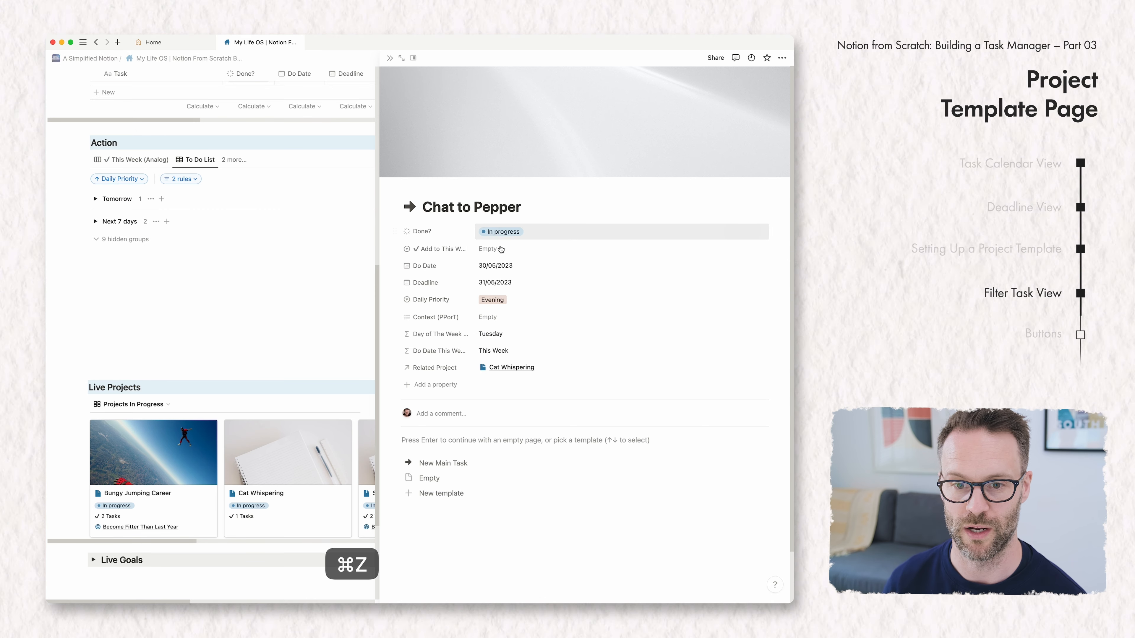
Close the Chat to Pepper task and narrow the Done? column of the To Do List
{"action": "left_click", "coordinate": [226, 189]}
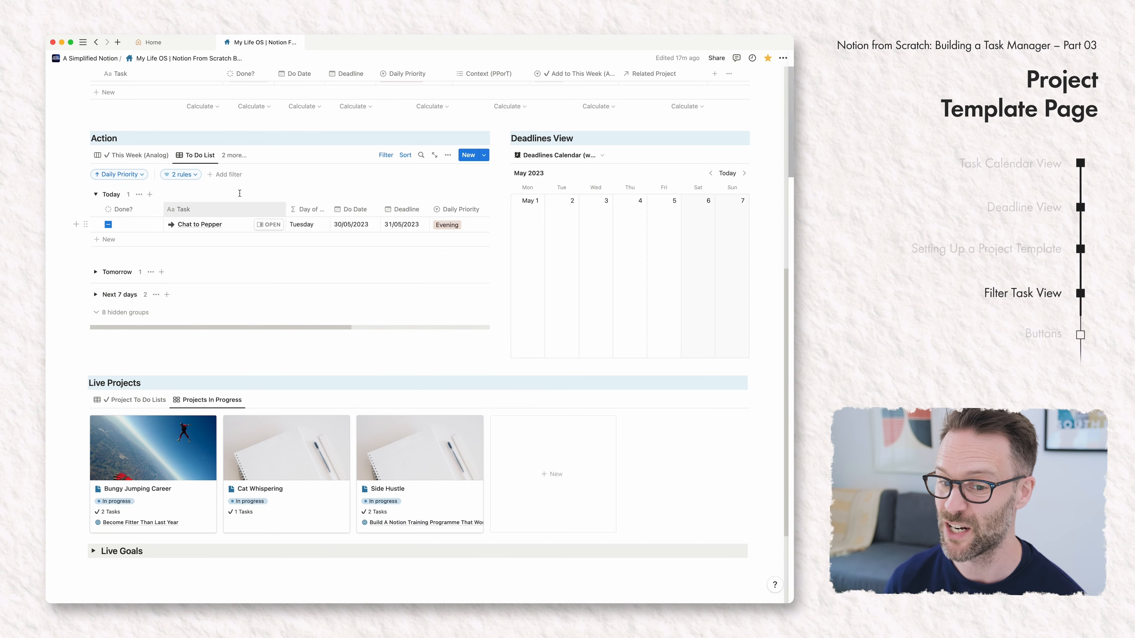
{"action": "left_click_drag", "start_coordinate": [161, 209], "coordinate": [145, 212]}
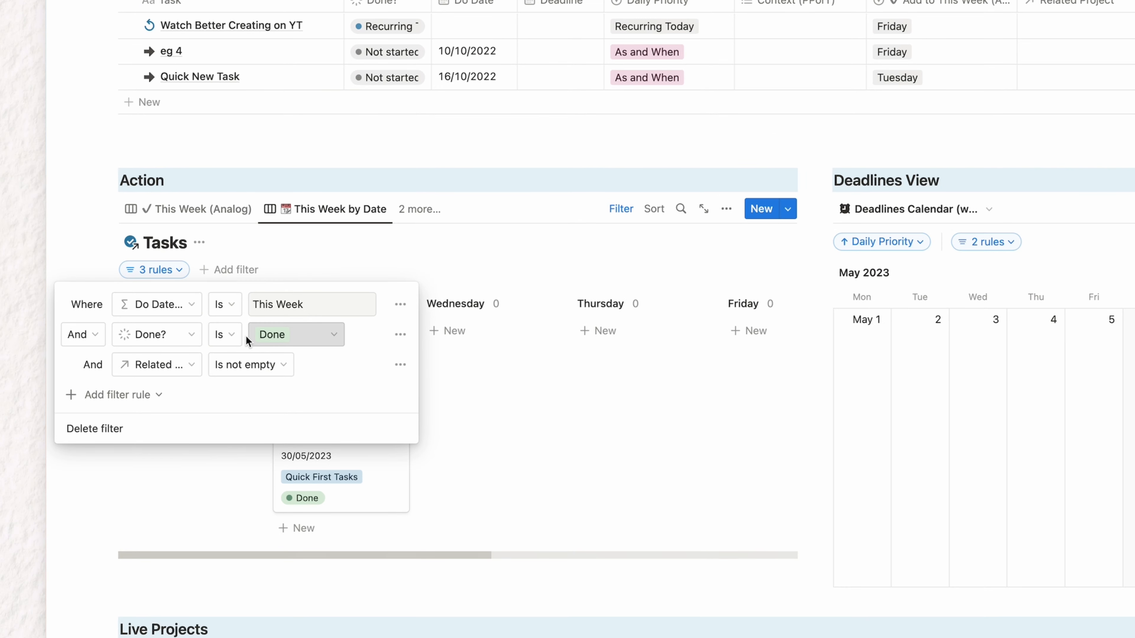
Set the Done? filter rule of the This Week by Date board to Is not Done
{"action": "left_click", "coordinate": [224, 335]}
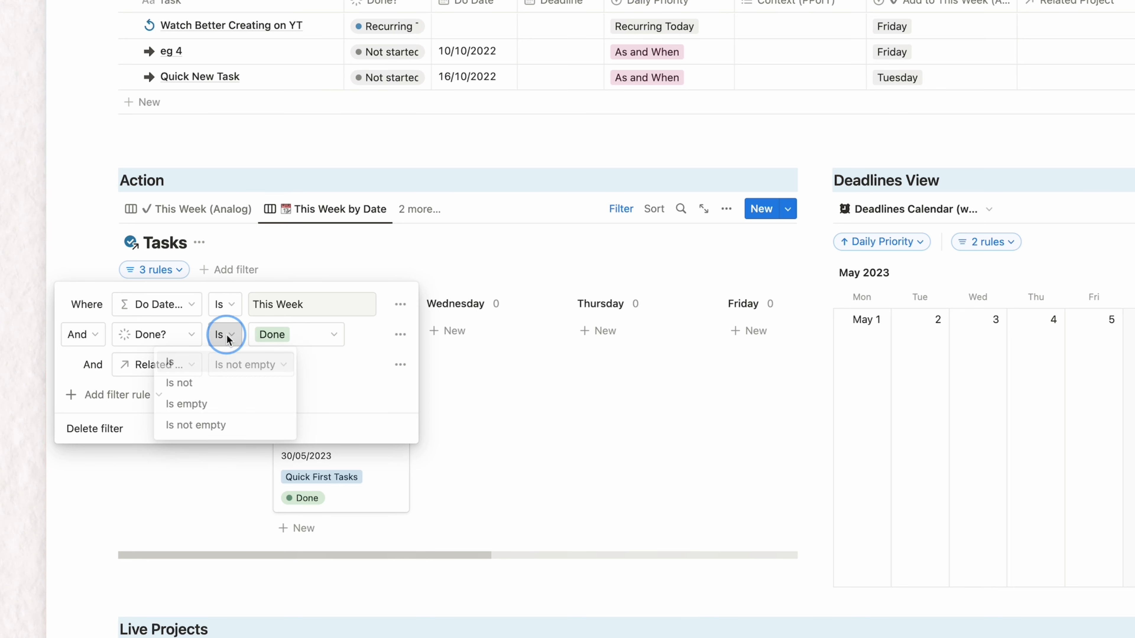
{"action": "left_click", "coordinate": [225, 382]}
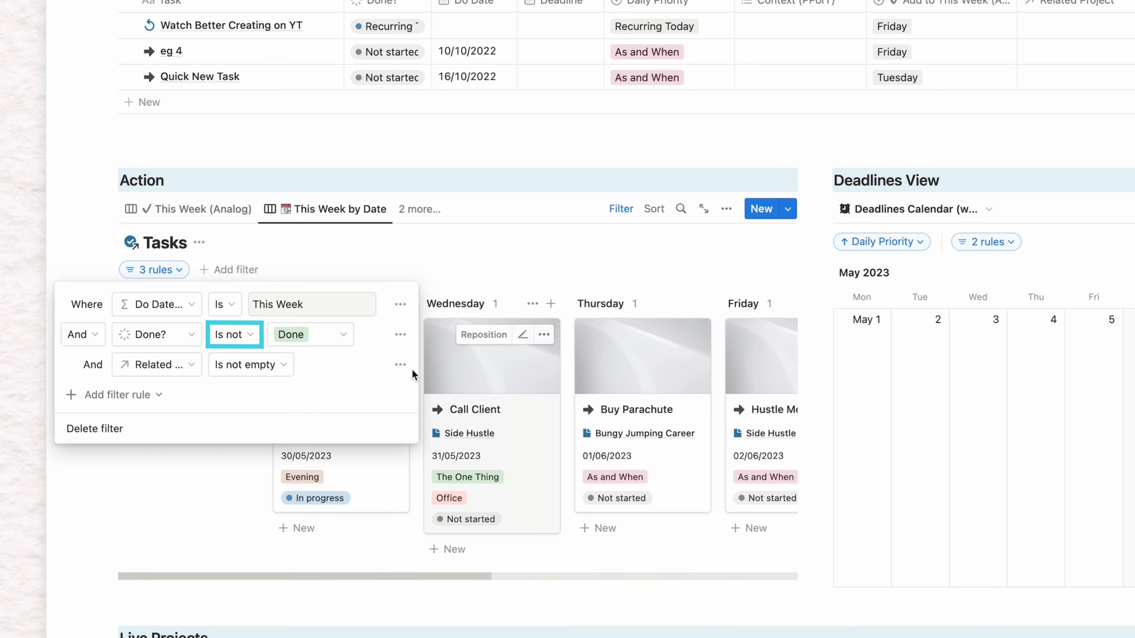
{"action": "left_click", "coordinate": [248, 343]}
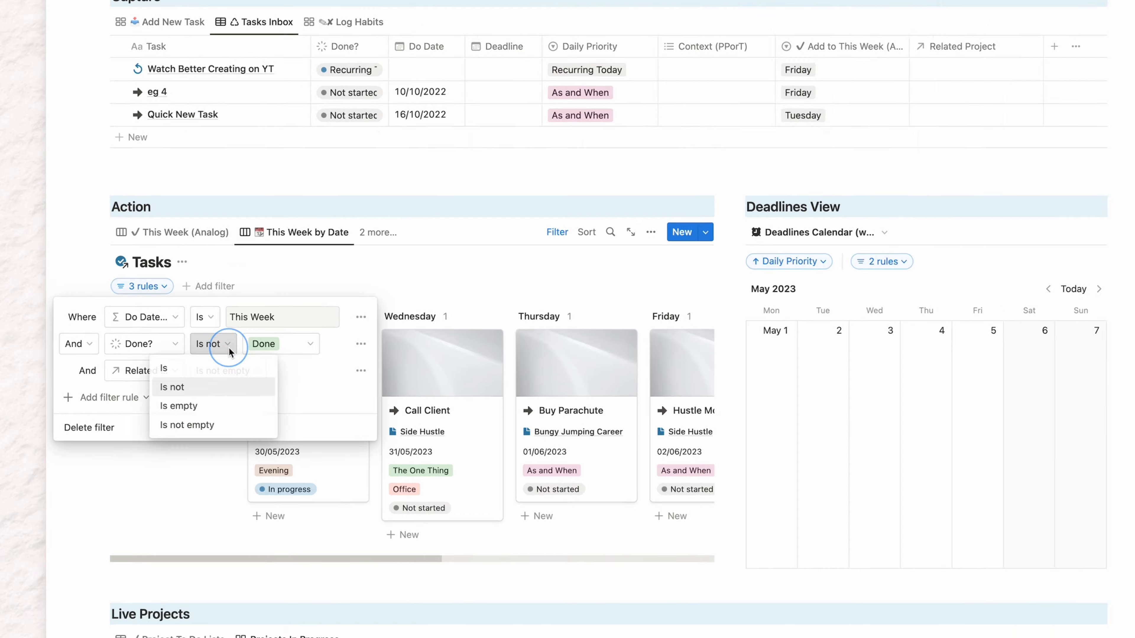
{"action": "left_click", "coordinate": [220, 385]}
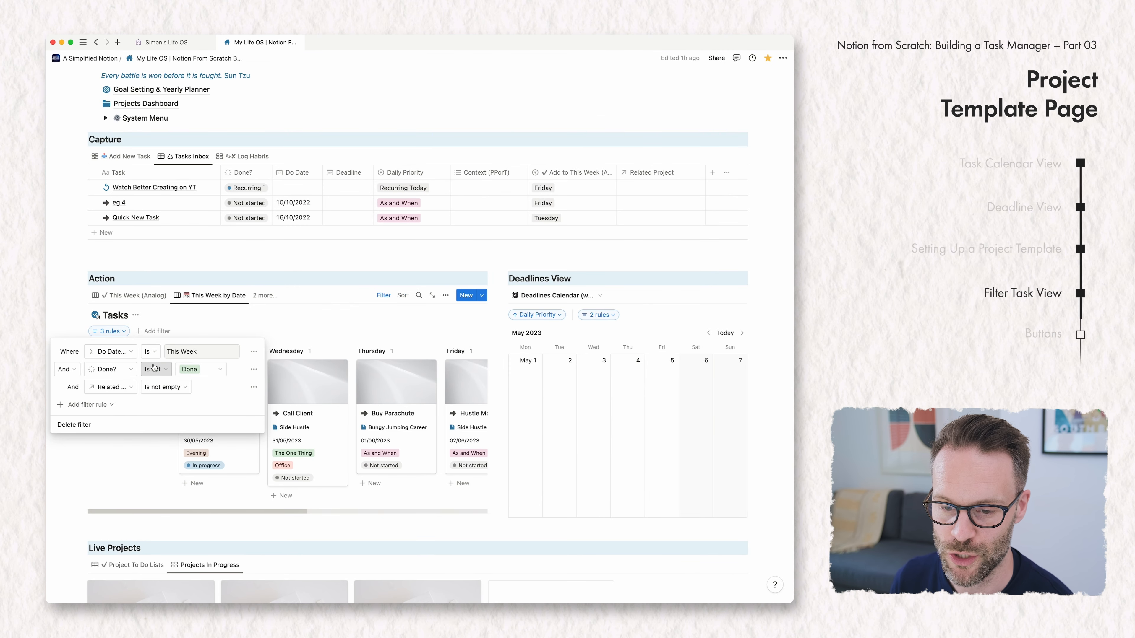
Check the Done? filter rules of the This Week (Analog) and To Do List views in the Action section
{"action": "left_click", "coordinate": [149, 303]}
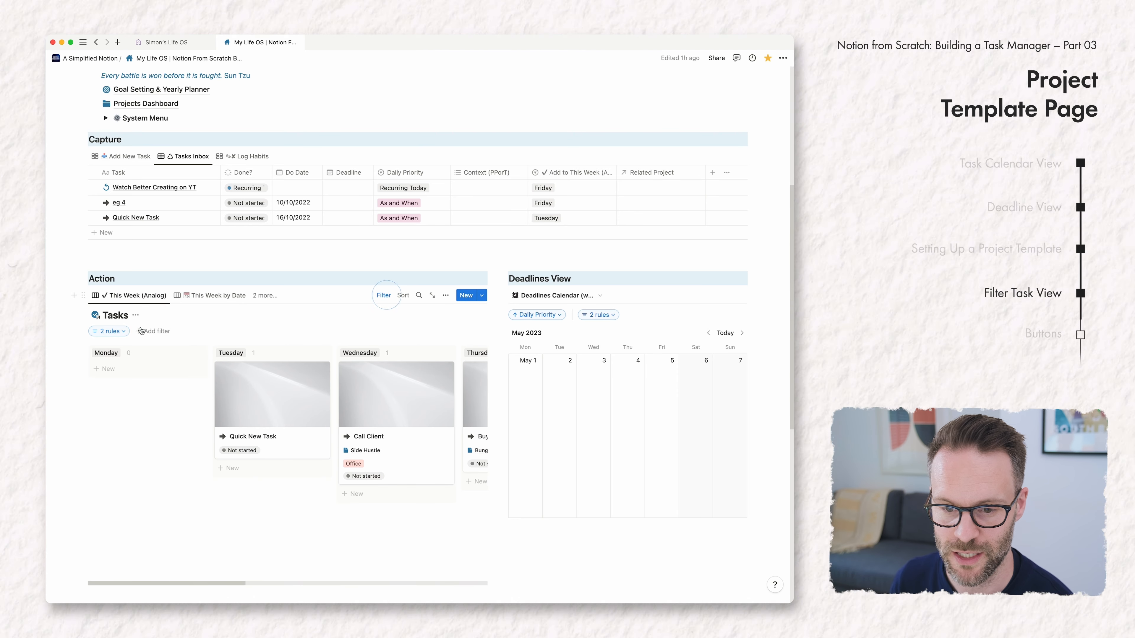
{"action": "left_click", "coordinate": [383, 295]}
{"action": "left_click", "coordinate": [109, 332]}
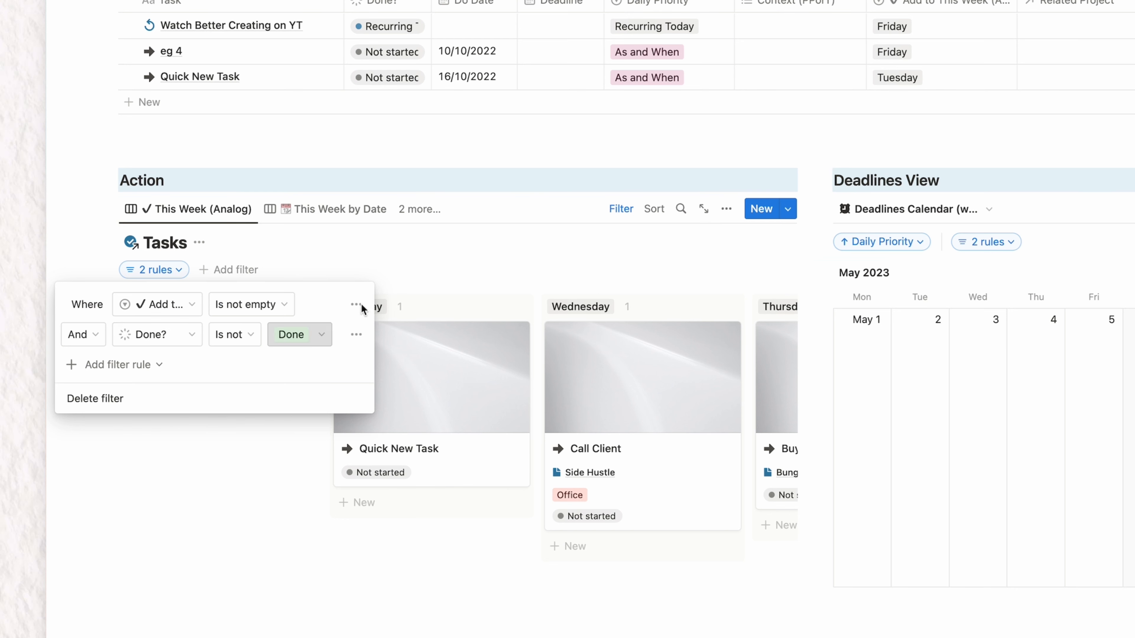
{"action": "left_click", "coordinate": [435, 269]}
{"action": "left_click", "coordinate": [419, 209]}
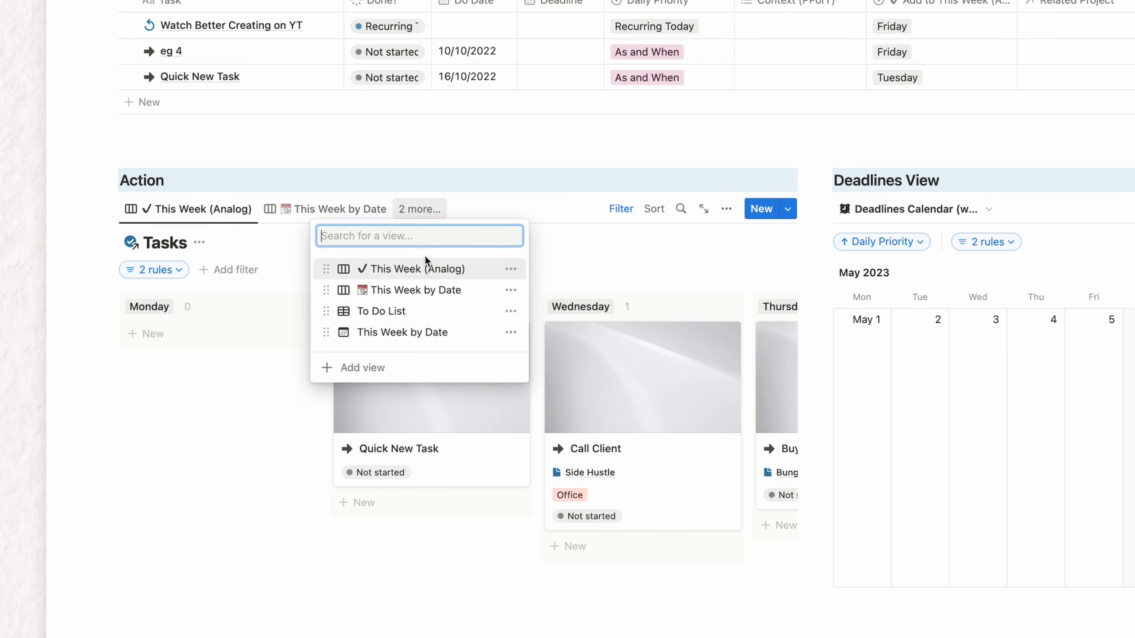
{"action": "left_click", "coordinate": [402, 312]}
{"action": "left_click", "coordinate": [624, 211]}
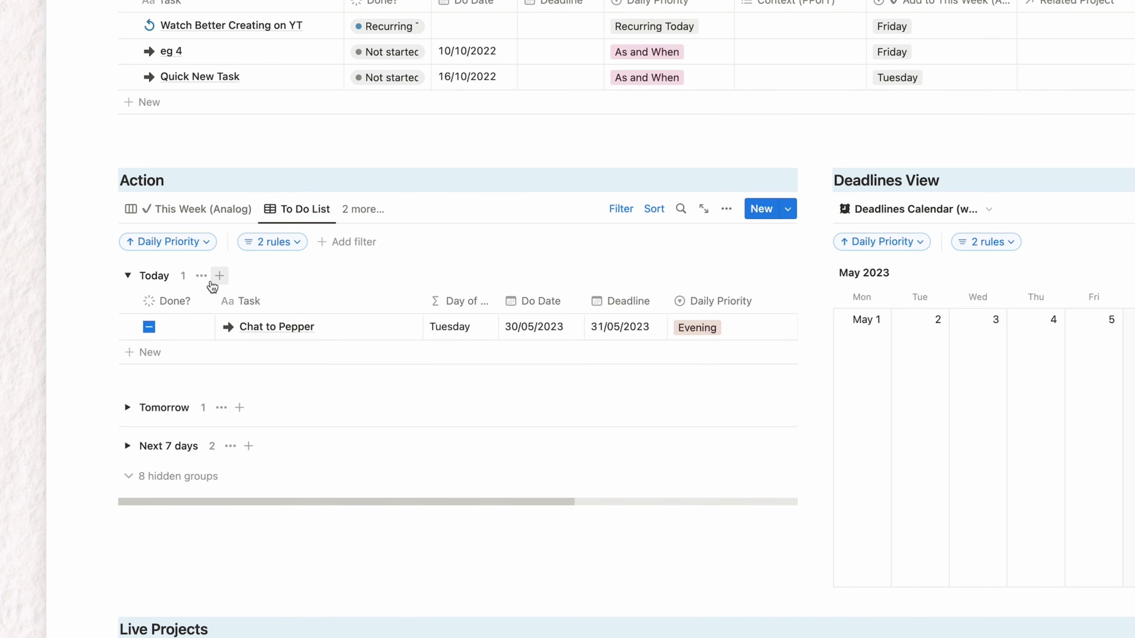
{"action": "left_click", "coordinate": [287, 242]}
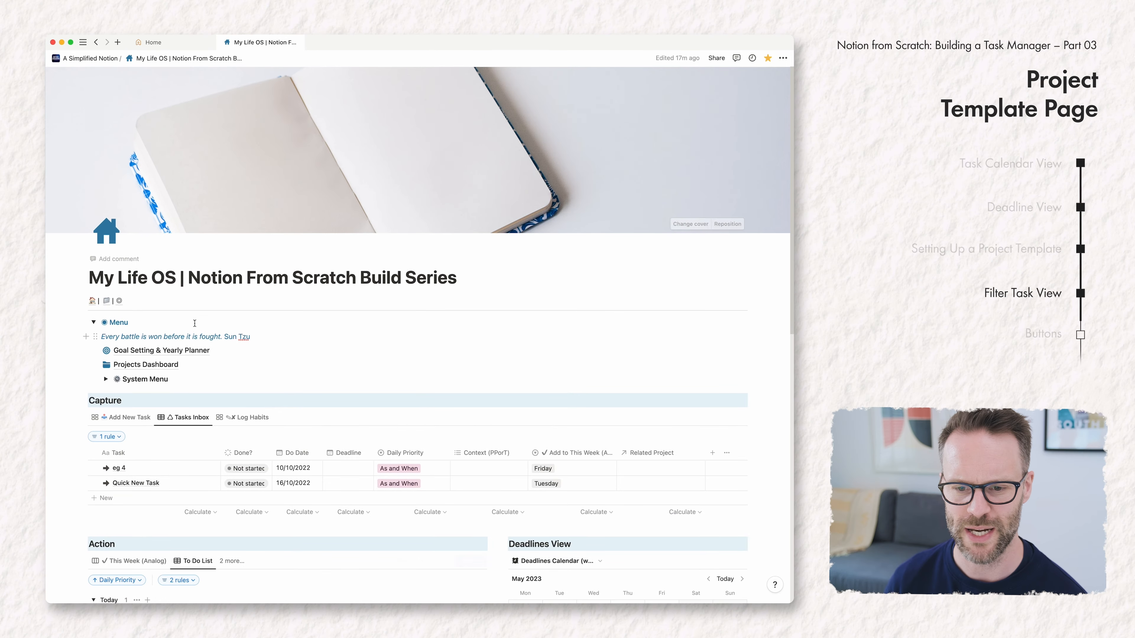
Go to the Projects Dashboard and open the New Project TEMPLATE for editing
{"action": "left_click", "coordinate": [148, 365]}
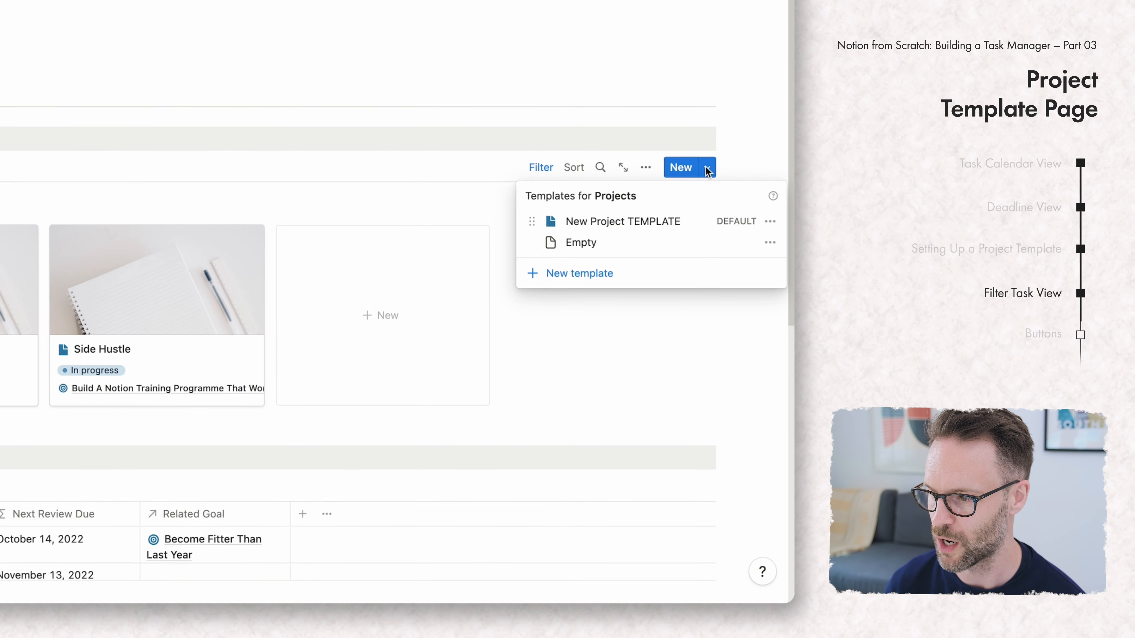
{"action": "left_click", "coordinate": [769, 221]}
{"action": "left_click", "coordinate": [670, 220]}
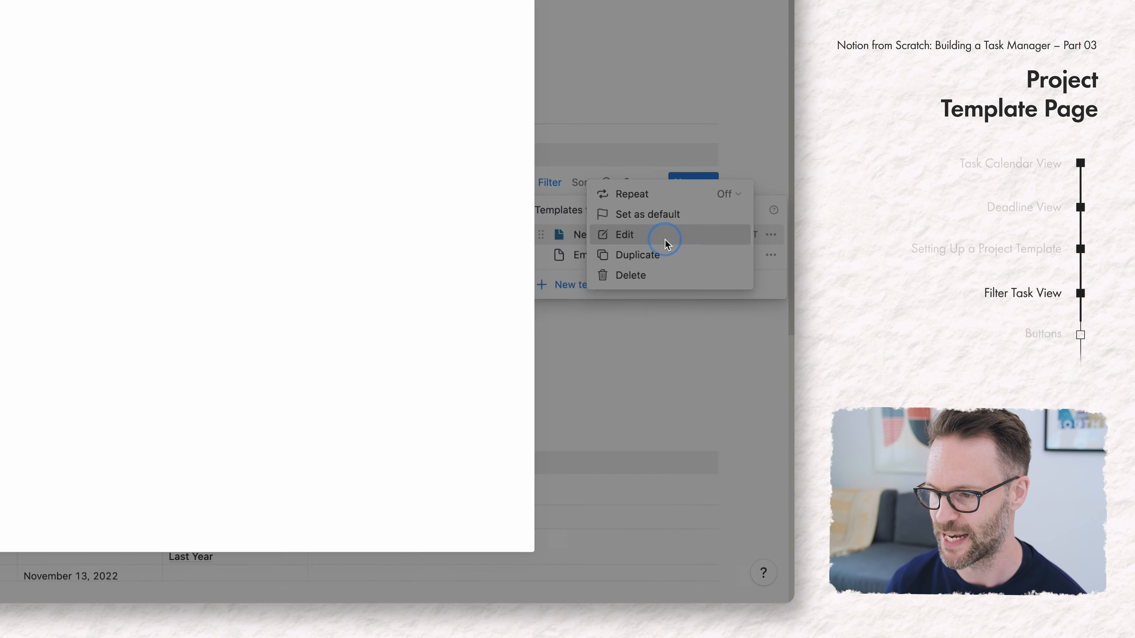
{"action": "scroll", "coordinate": [429, 467], "scroll_direction": "down", "scroll_amount": 5}
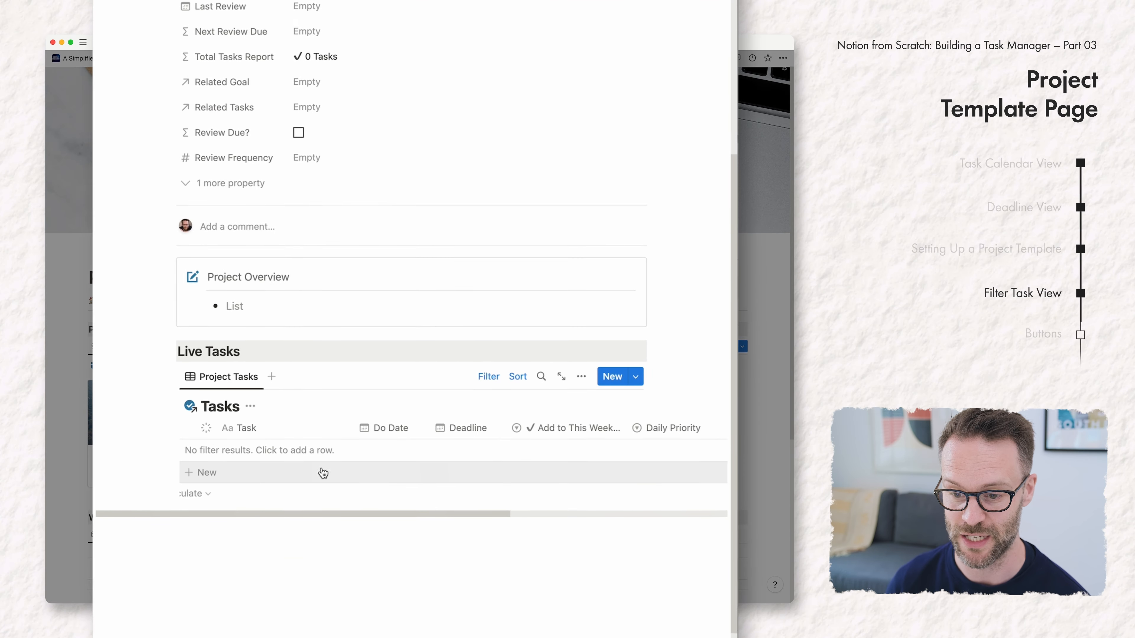
Group the Project Tasks table under Live Tasks in the template by the Done? property
{"action": "left_click", "coordinate": [581, 376]}
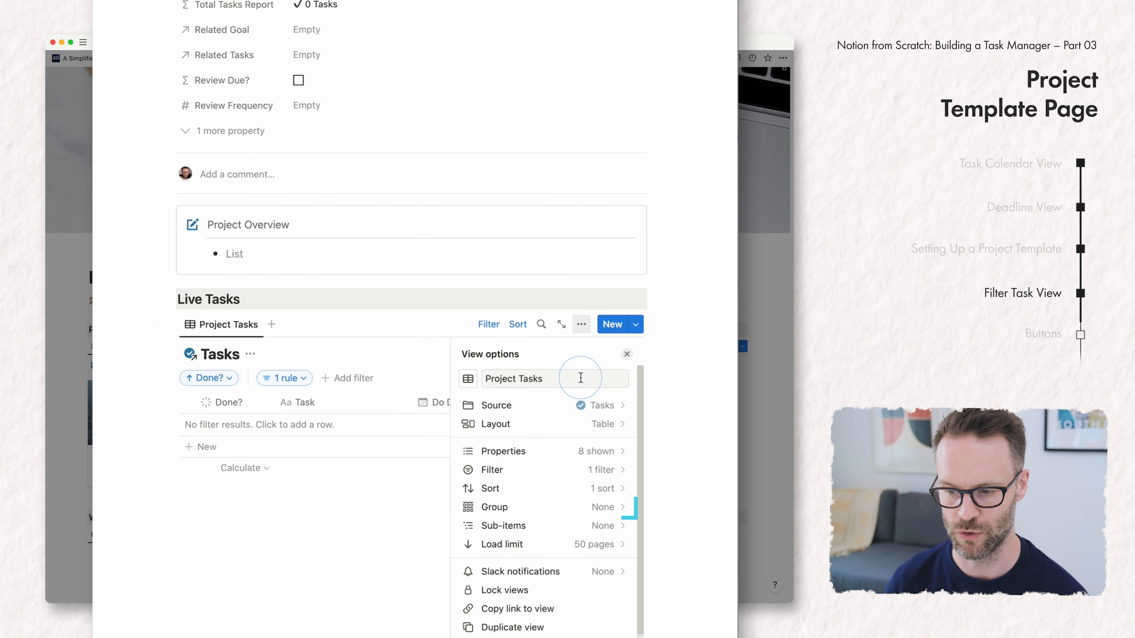
{"action": "left_click", "coordinate": [506, 507]}
{"action": "left_click", "coordinate": [490, 554]}
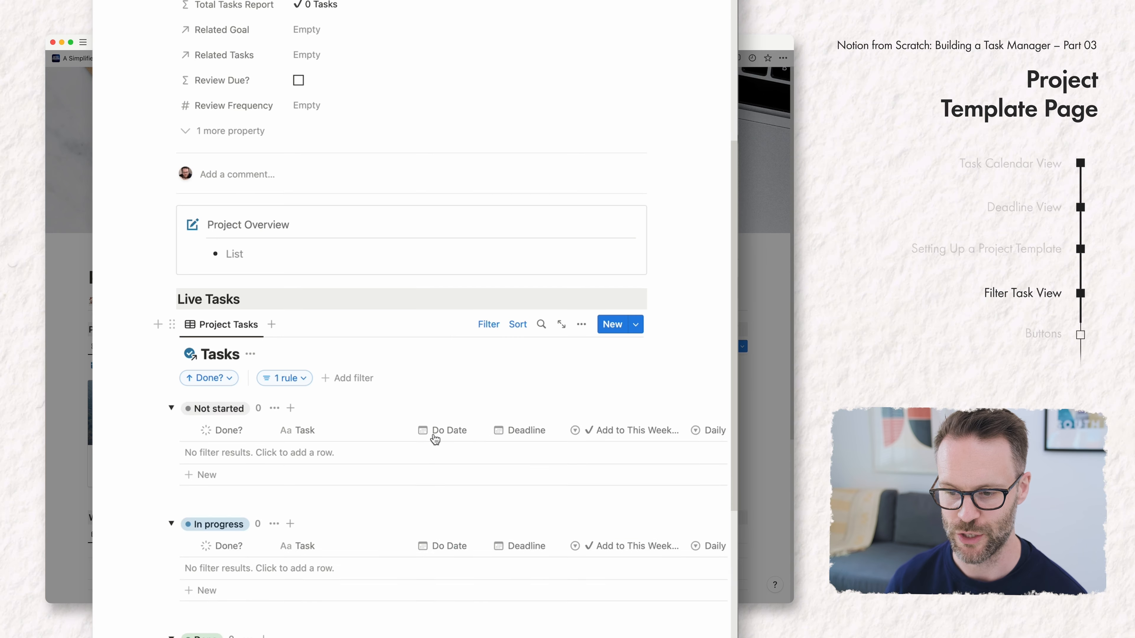
Collapse the Done, In progress and Not started groups of the Project Tasks table, and close the template
{"action": "scroll", "coordinate": [430, 442], "scroll_direction": "down", "scroll_amount": 3}
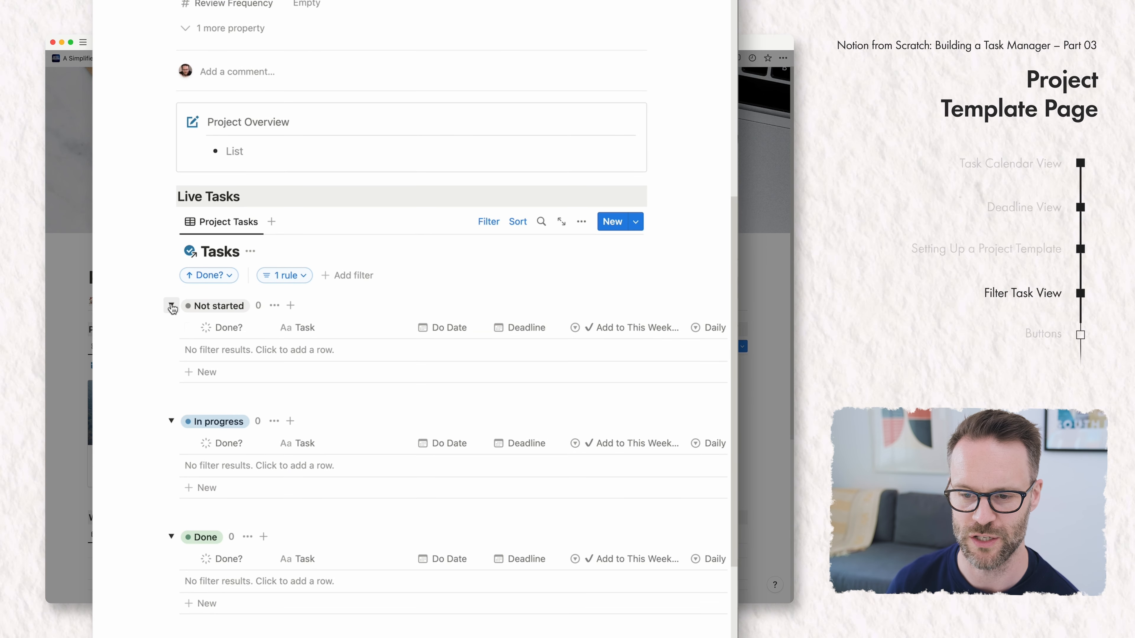
{"action": "left_click", "coordinate": [171, 537]}
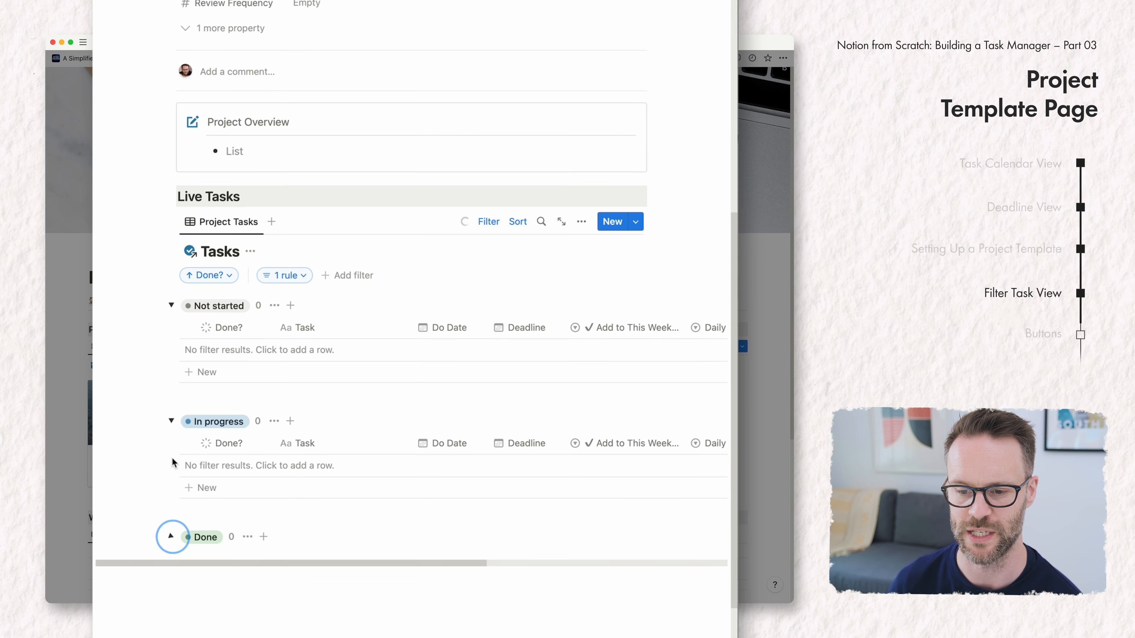
{"action": "left_click", "coordinate": [173, 422]}
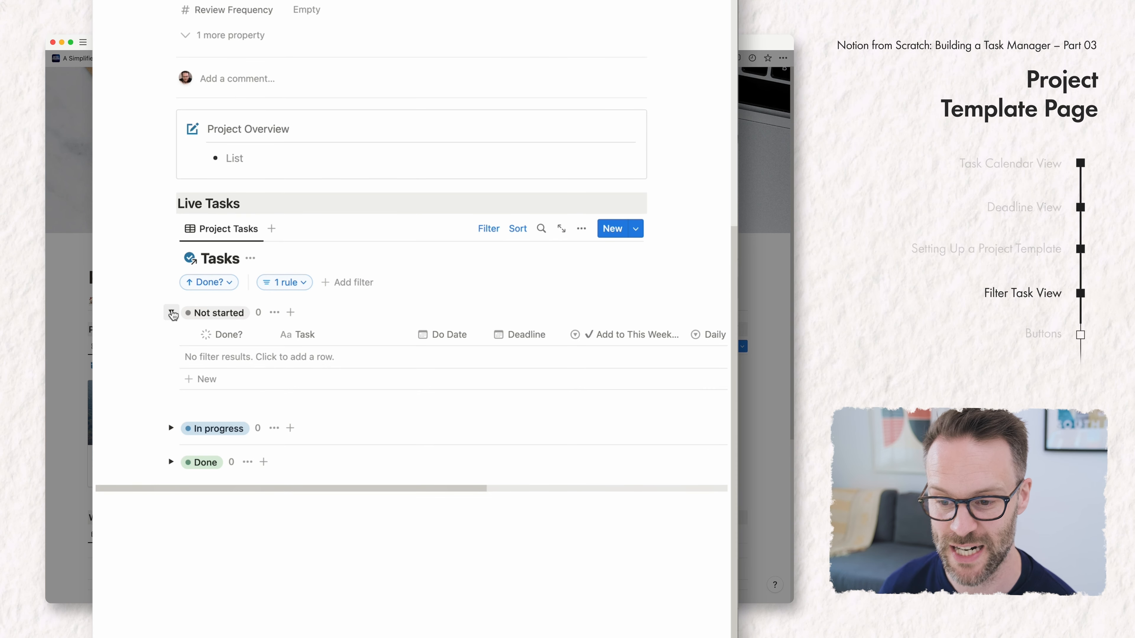
{"action": "left_click", "coordinate": [172, 313]}
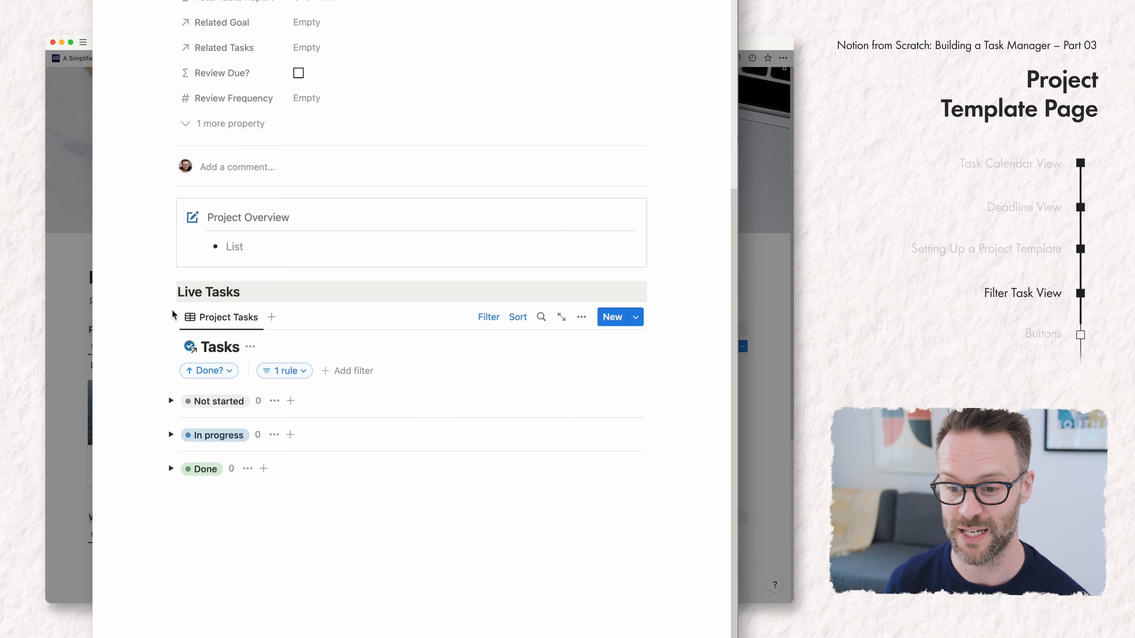
{"action": "left_click", "coordinate": [363, 537]}
{"action": "scroll", "coordinate": [362, 537], "scroll_direction": "up", "scroll_amount": 7}
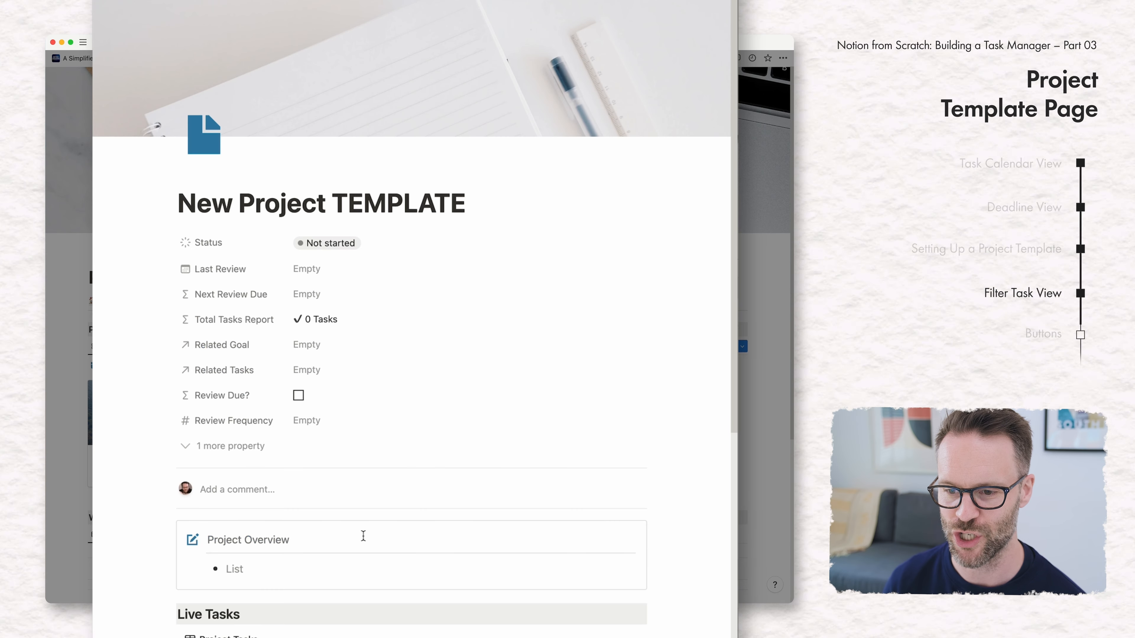
{"action": "key", "text": "Escape"}
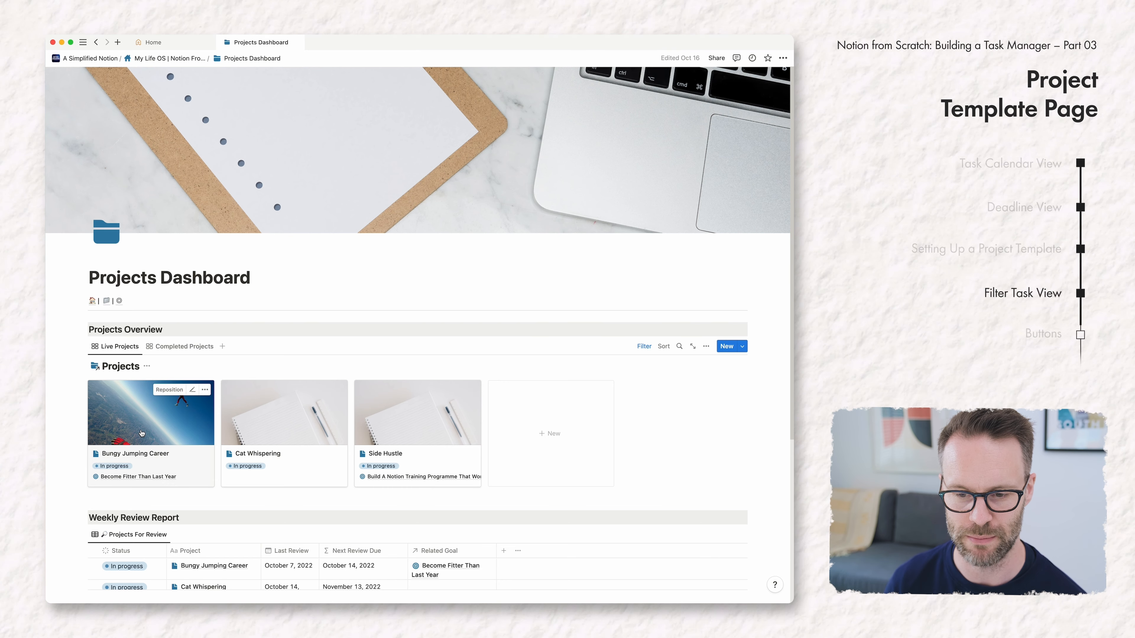
Open the Bungy Jumping Career project, delete its Overview and Related Tasks content, and apply the New Project TEMPLATE
{"action": "left_click", "coordinate": [141, 433]}
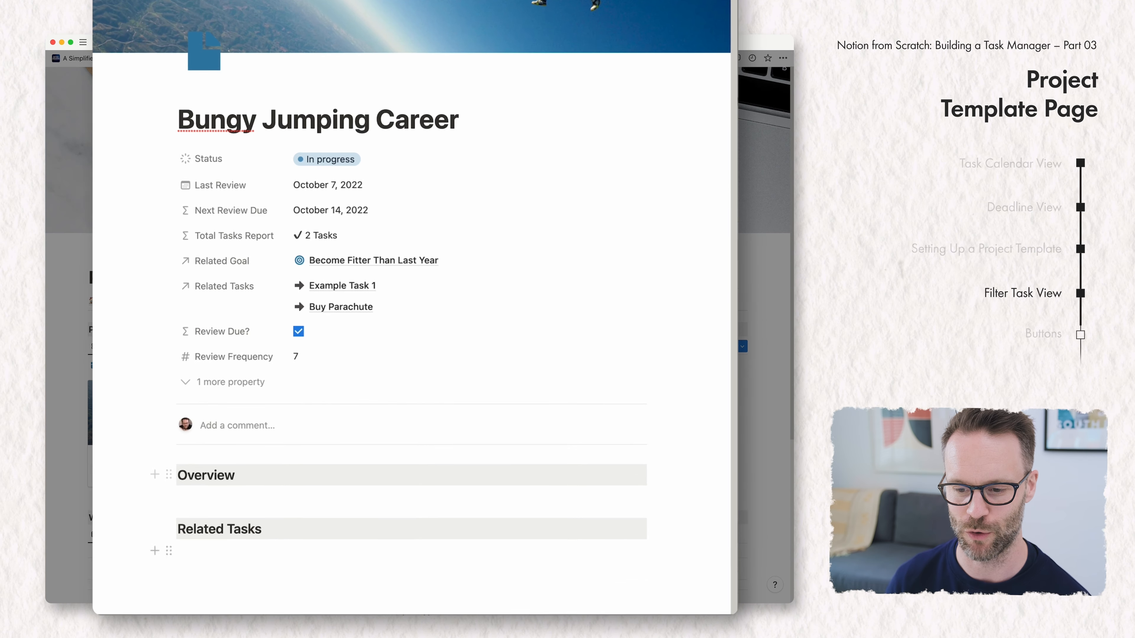
{"action": "left_click_drag", "start_coordinate": [258, 578], "coordinate": [153, 447]}
{"action": "key", "text": "BackSpace"}
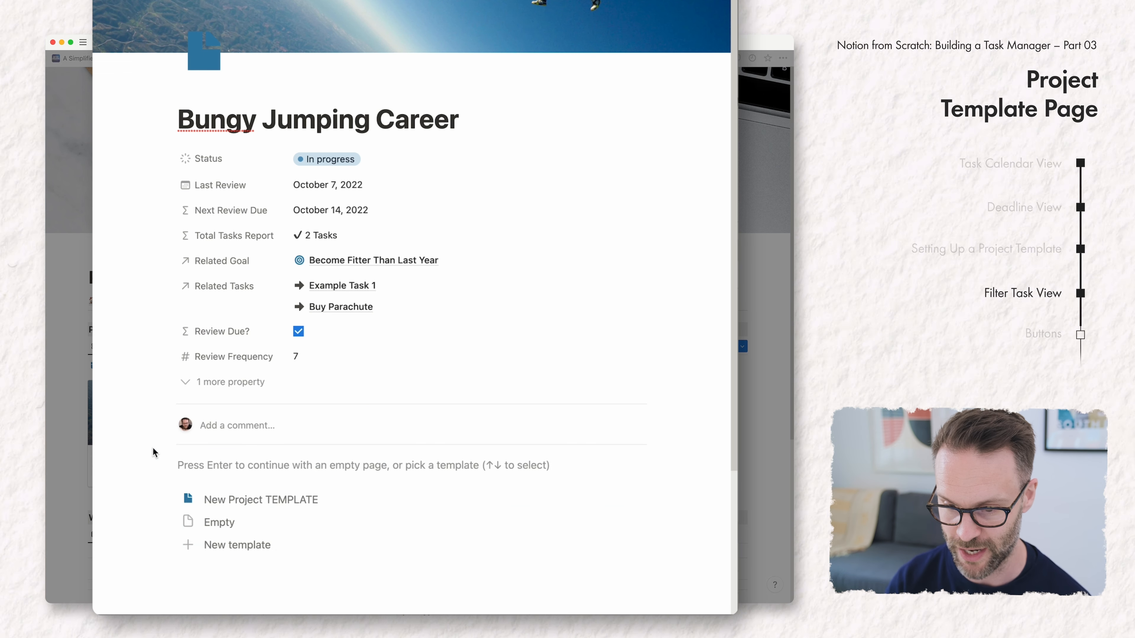
{"action": "left_click", "coordinate": [255, 502]}
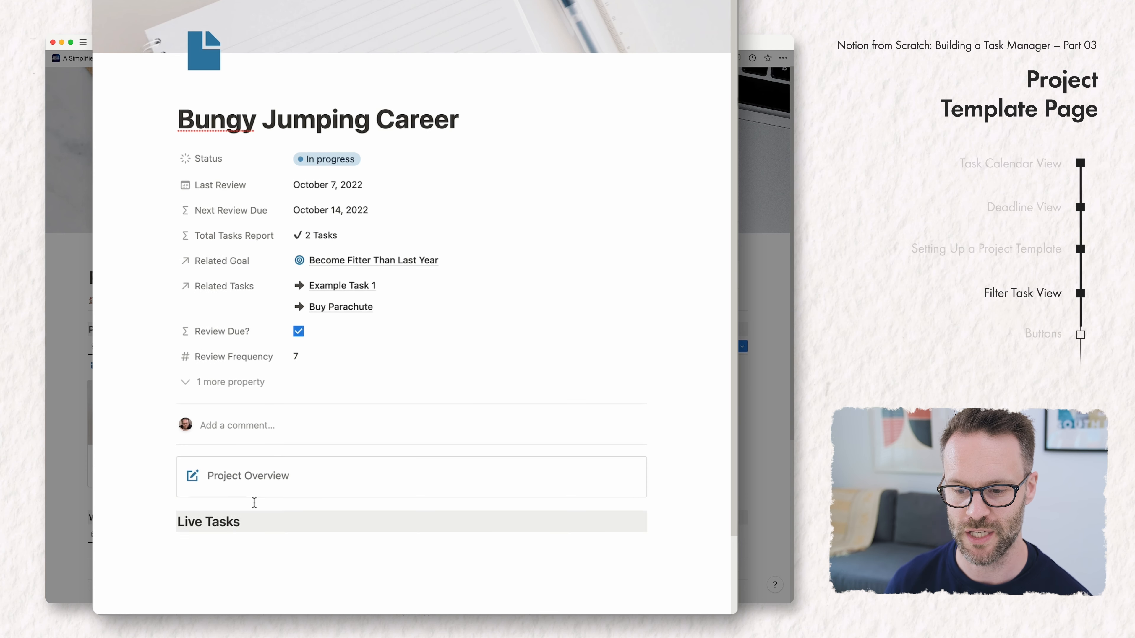
Review the Bungy Jumping Career project's properties, Project Overview callout and grouped Live Tasks table
{"action": "scroll", "coordinate": [254, 502], "scroll_direction": "down", "scroll_amount": 3}
{"action": "scroll", "coordinate": [254, 502], "scroll_direction": "down", "scroll_amount": 6}
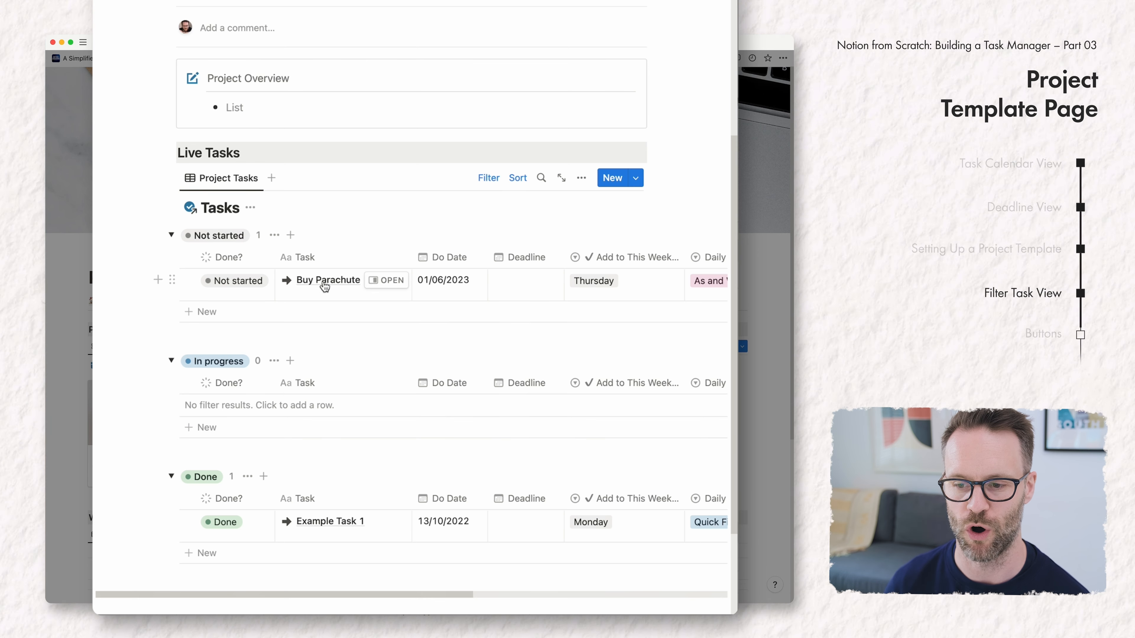
{"action": "scroll", "coordinate": [300, 292], "scroll_direction": "up", "scroll_amount": 7}
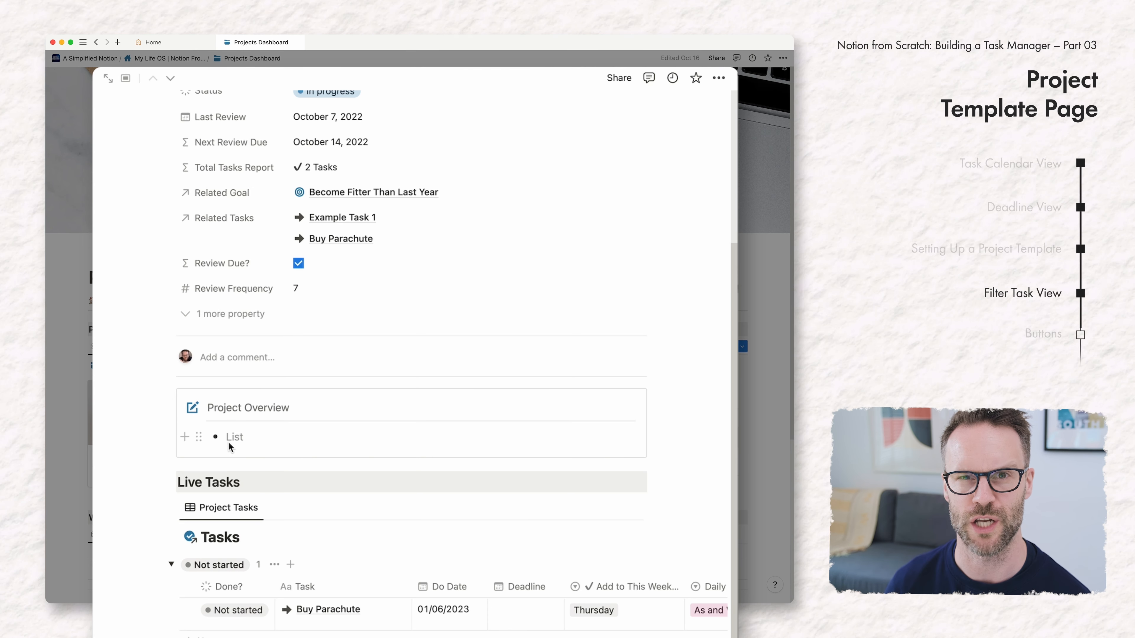
{"action": "scroll", "coordinate": [306, 548], "scroll_direction": "down", "scroll_amount": 1}
{"action": "scroll", "coordinate": [306, 548], "scroll_direction": "down", "scroll_amount": 5}
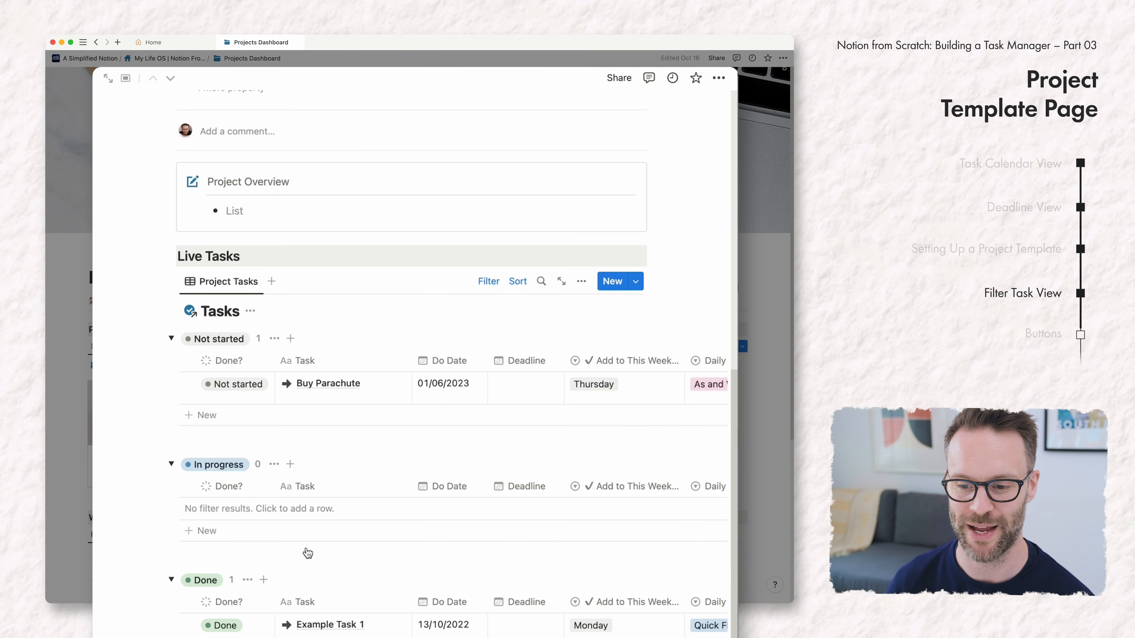
{"action": "scroll", "coordinate": [308, 552], "scroll_direction": "up", "scroll_amount": 11}
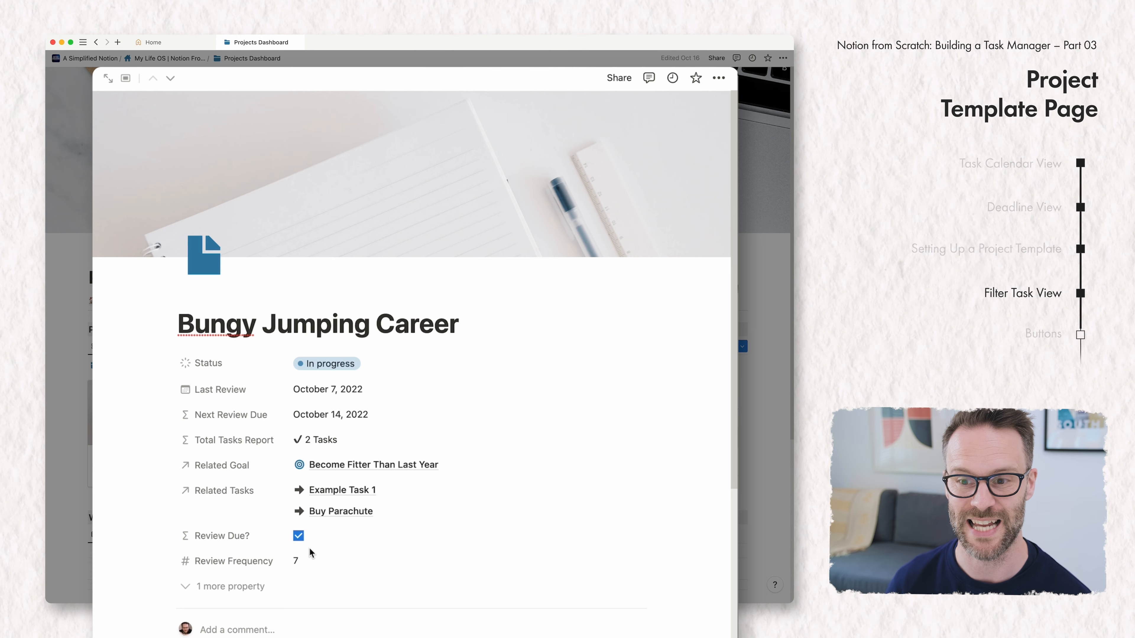
{"action": "scroll", "coordinate": [309, 547], "scroll_direction": "down", "scroll_amount": 10}
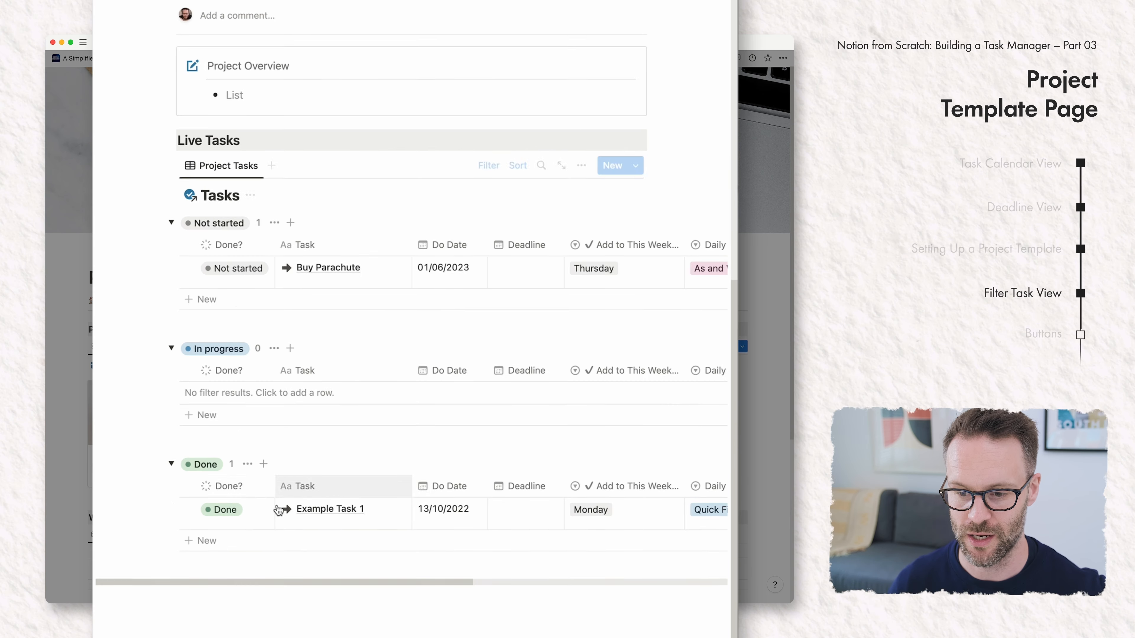
{"action": "scroll", "coordinate": [203, 79], "scroll_direction": "up", "scroll_amount": 10}
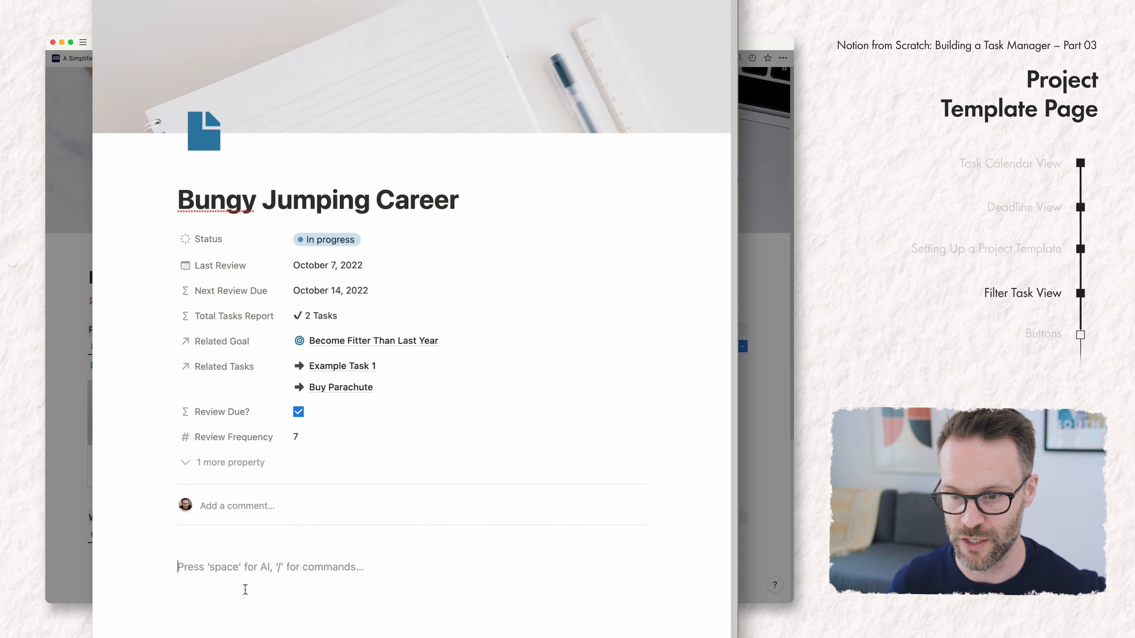
Apply the New Project TEMPLATE to the empty Bungy Jumping Career page and look over its Live Tasks groups
{"action": "left_click", "coordinate": [244, 587]}
{"action": "left_click", "coordinate": [215, 583]}
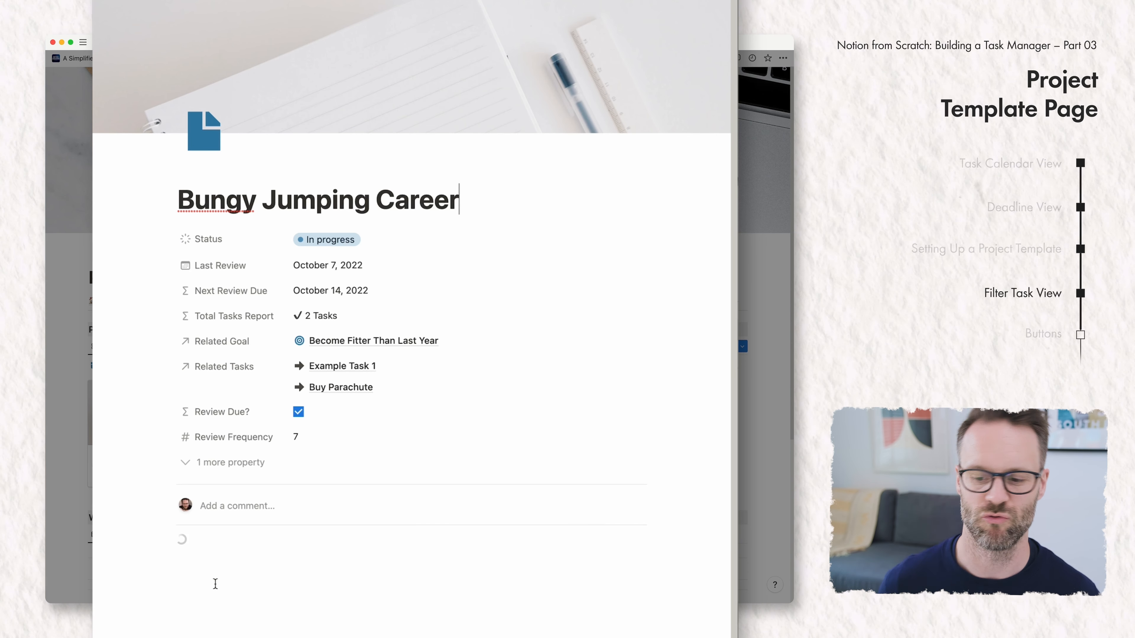
{"action": "scroll", "coordinate": [451, 616], "scroll_direction": "down", "scroll_amount": 10}
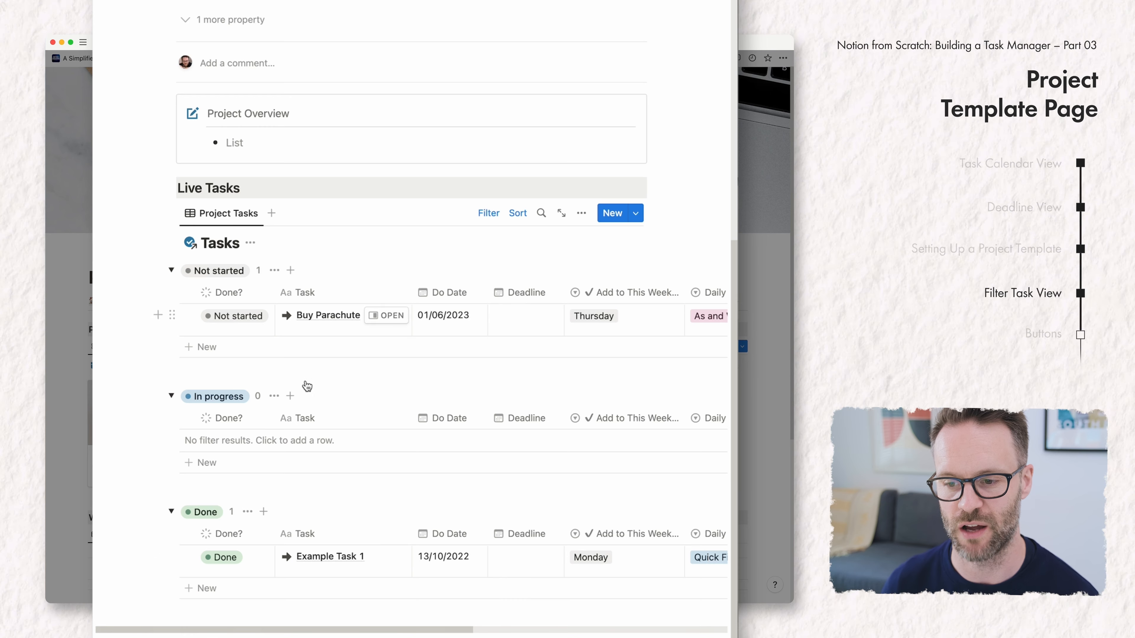
{"action": "scroll", "coordinate": [309, 587], "scroll_direction": "up", "scroll_amount": 6}
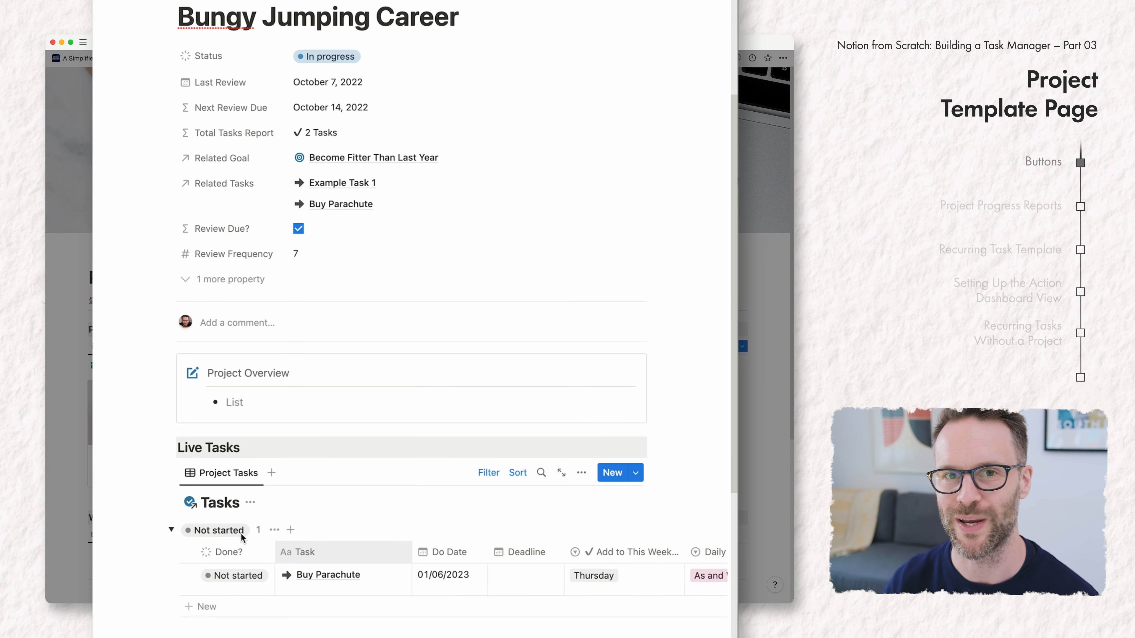
{"action": "scroll", "coordinate": [232, 313], "scroll_direction": "down", "scroll_amount": 5}
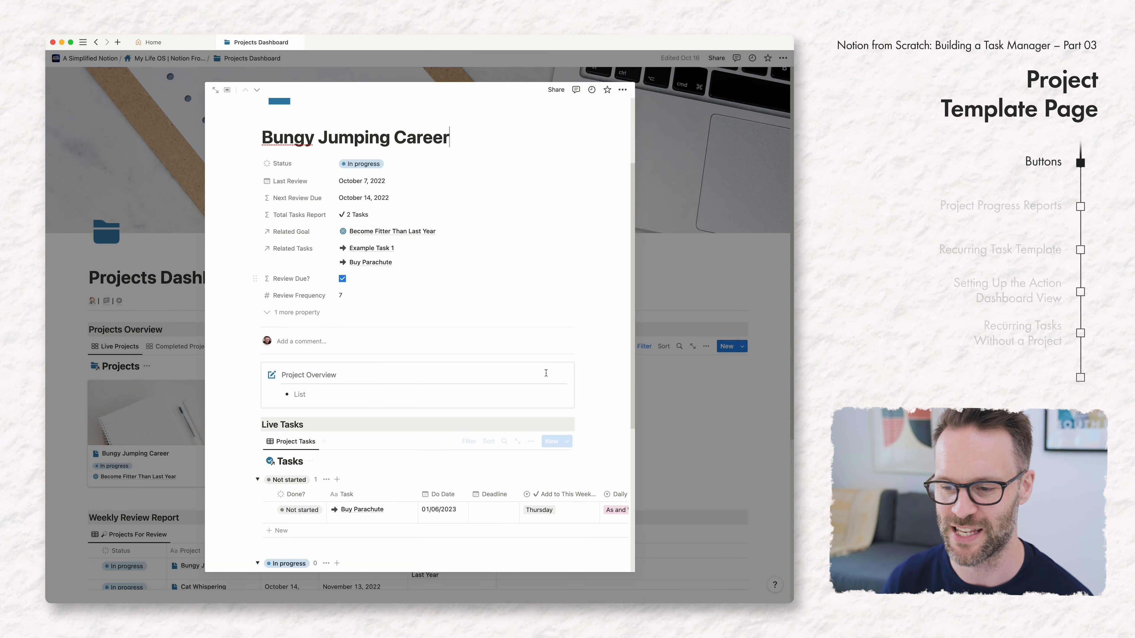
Close the project and open the New Project TEMPLATE of the Projects database for editing
{"action": "left_click", "coordinate": [731, 429]}
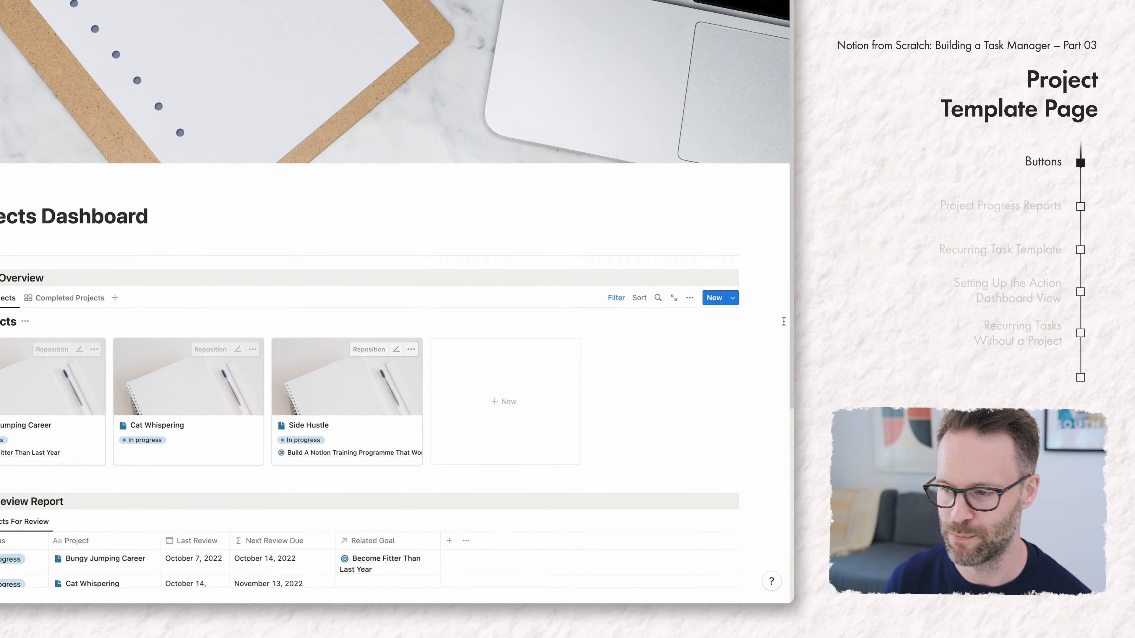
{"action": "left_click", "coordinate": [732, 297]}
{"action": "left_click", "coordinate": [776, 335]}
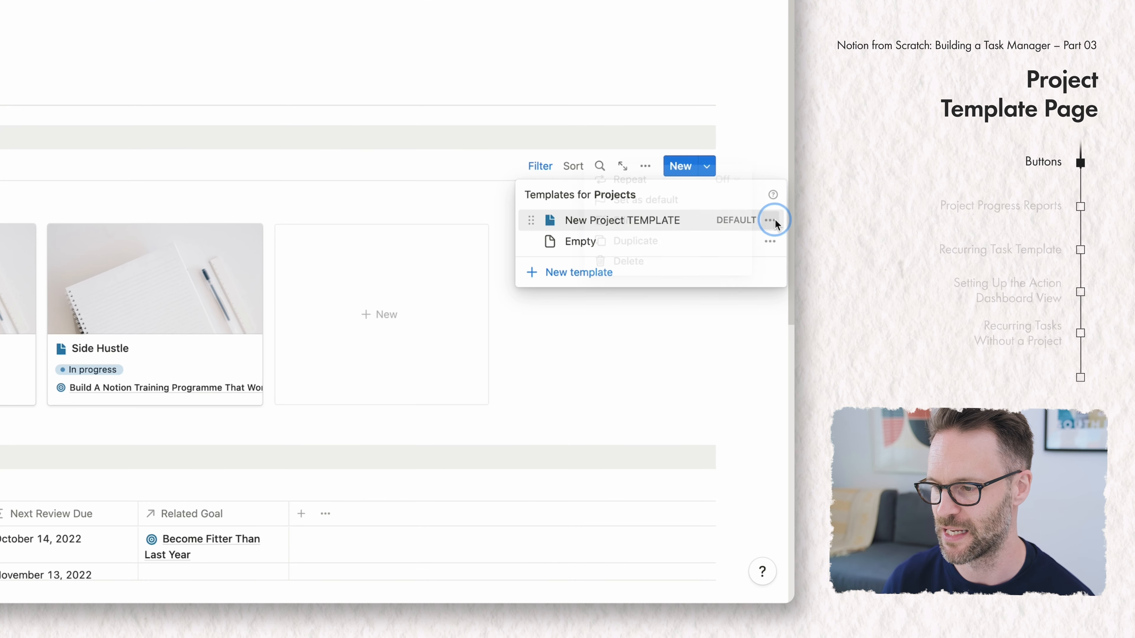
{"action": "left_click", "coordinate": [621, 223]}
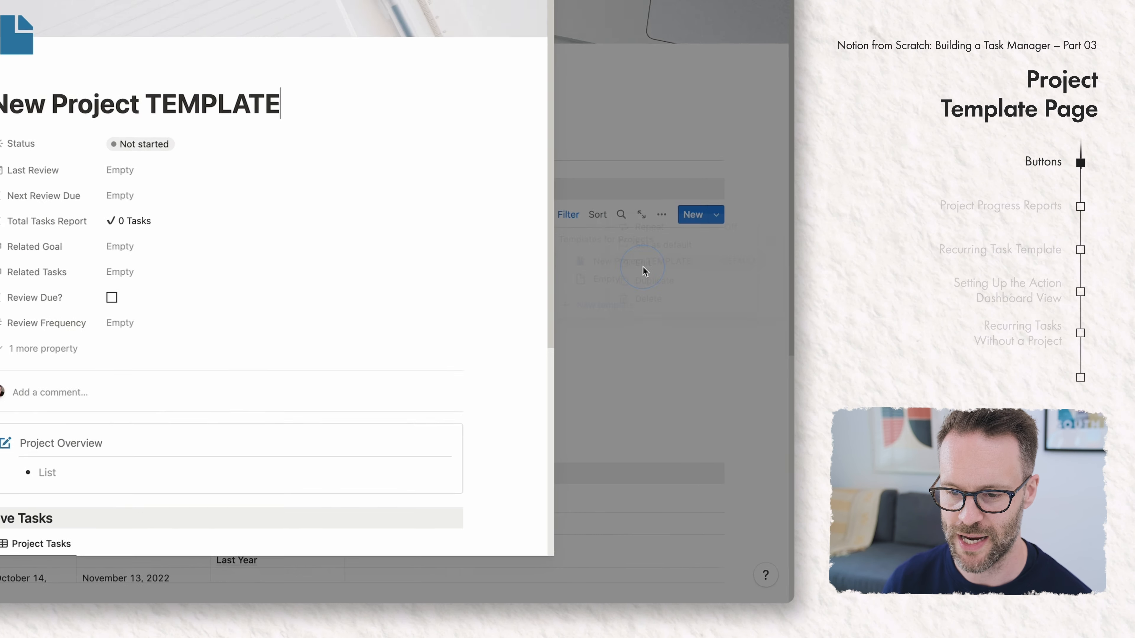
Insert a button block in the template and move it above the Project Overview callout
{"action": "scroll", "coordinate": [136, 416], "scroll_direction": "down", "scroll_amount": 5}
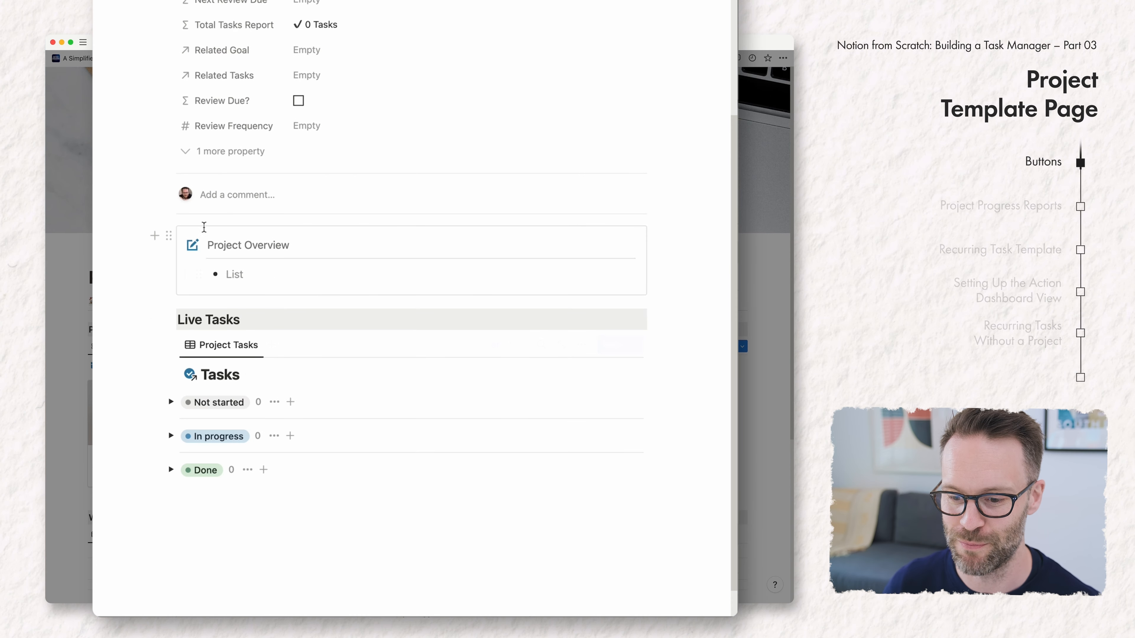
{"action": "left_click", "coordinate": [215, 538]}
{"action": "type", "text": "/butt"}
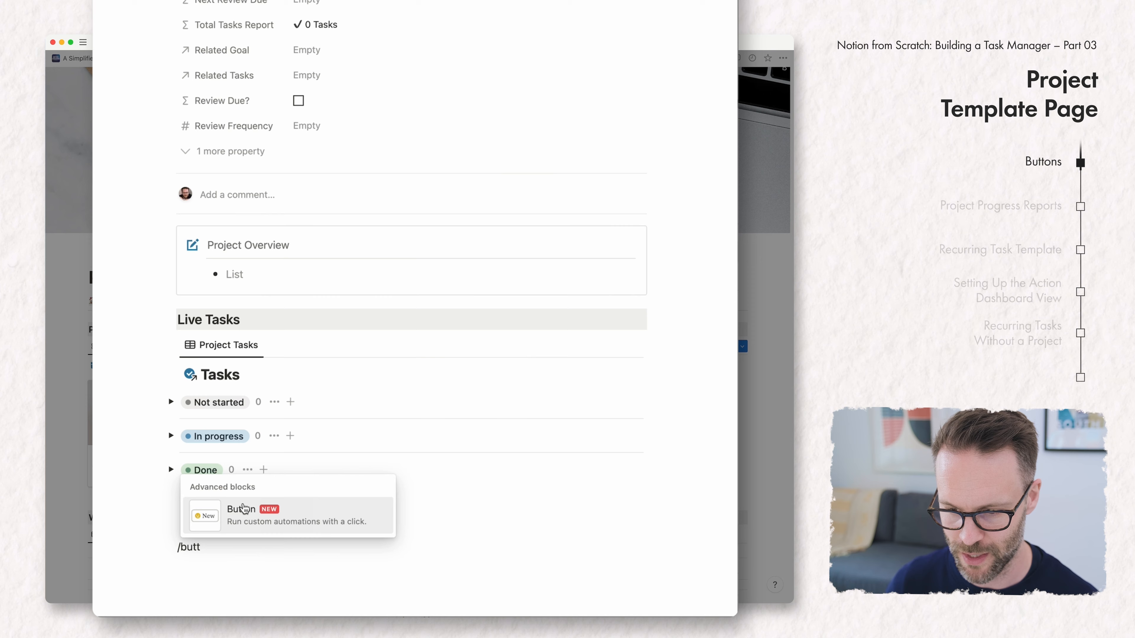
{"action": "left_click", "coordinate": [243, 509]}
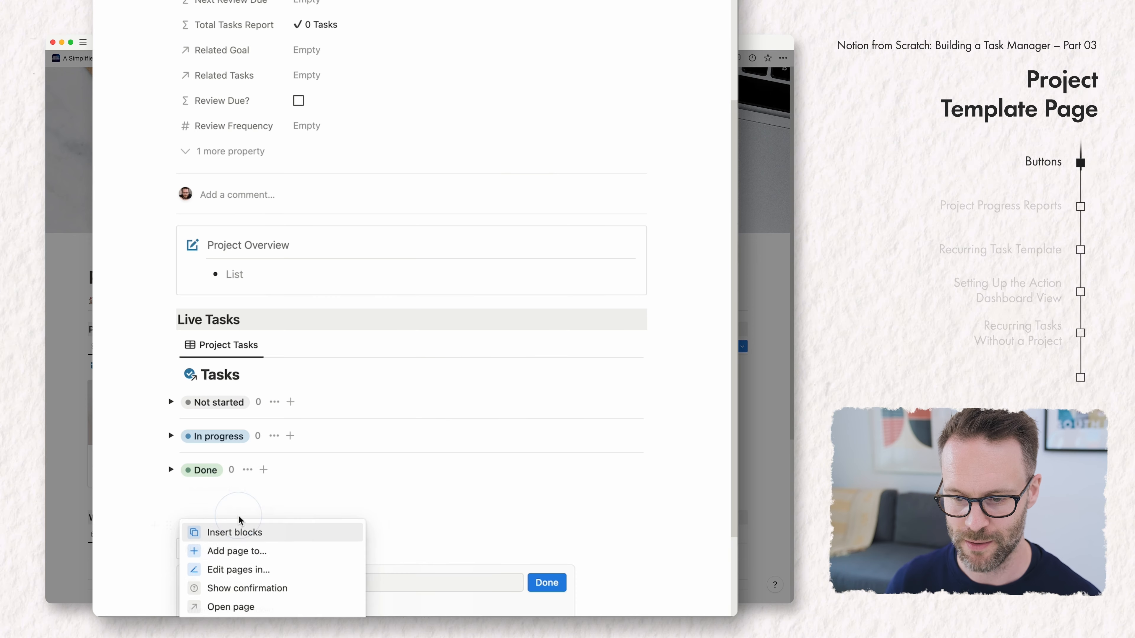
{"action": "left_click_drag", "start_coordinate": [173, 508], "coordinate": [183, 219]}
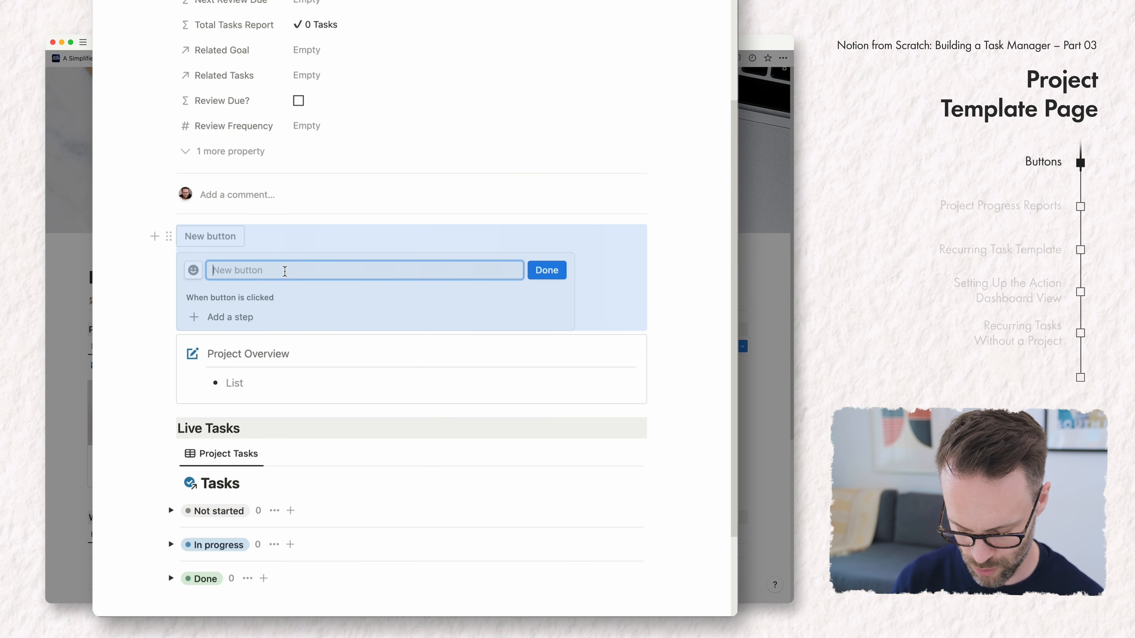
Name the new button "Mark Project As Reviewed" and give it the clock icon
{"action": "type", "text": "Mark Proje"}
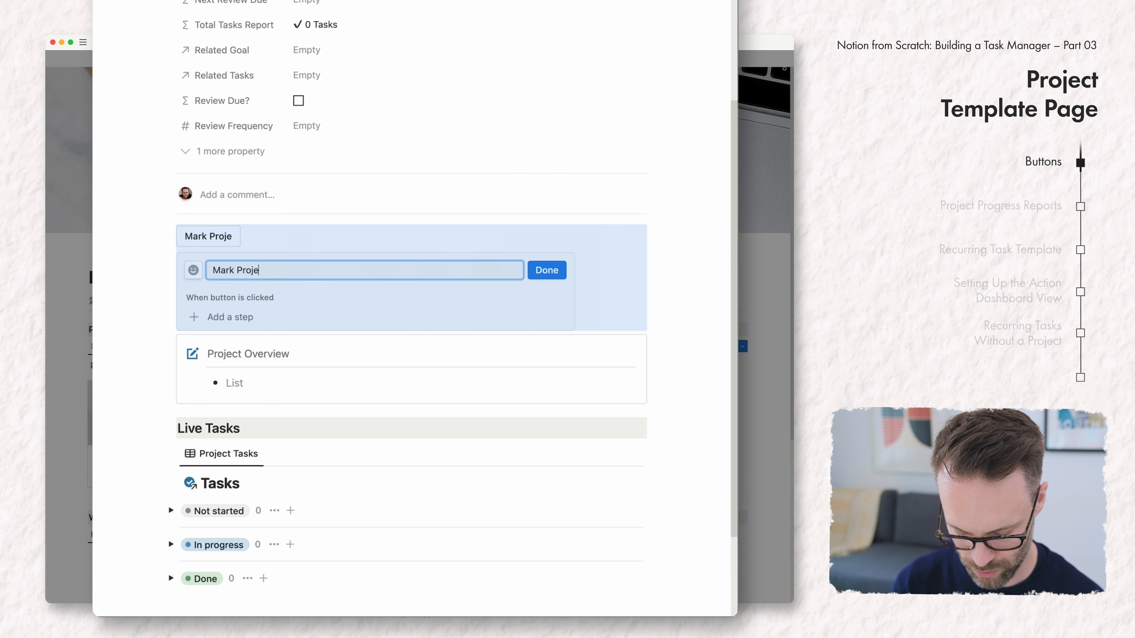
{"action": "type", "text": "ct As Reviewed"}
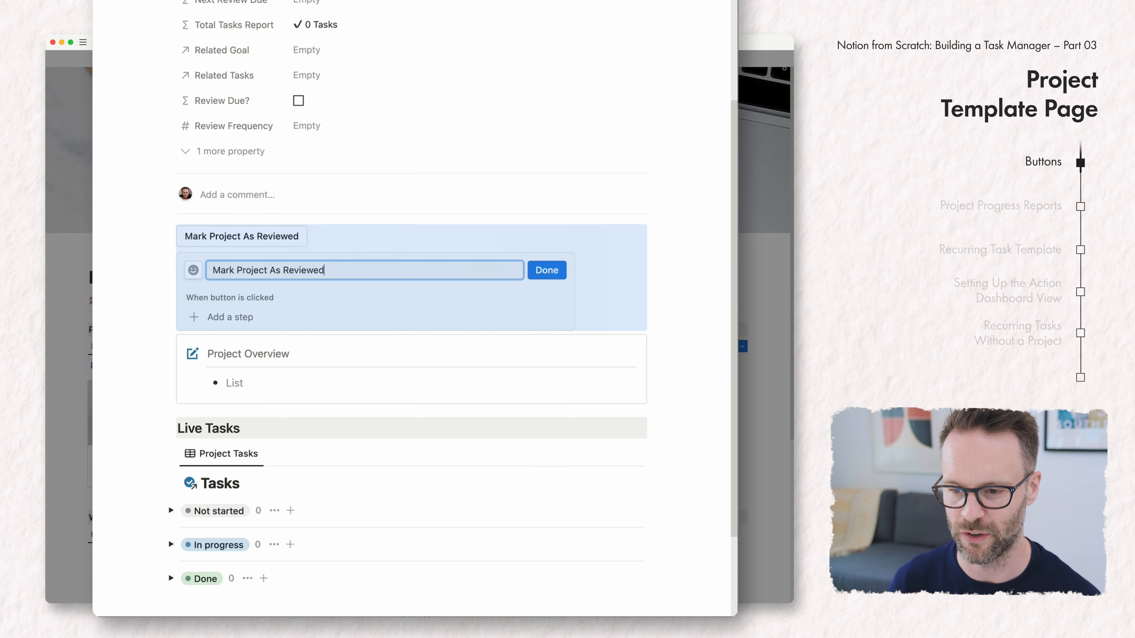
{"action": "left_click", "coordinate": [193, 270]}
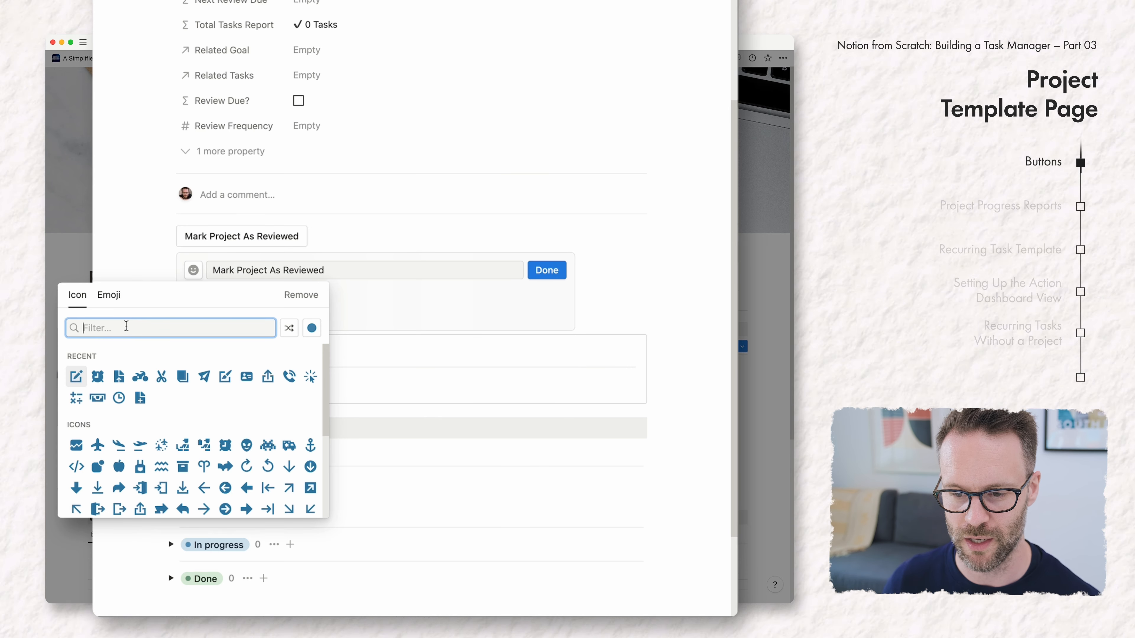
{"action": "left_click", "coordinate": [117, 398]}
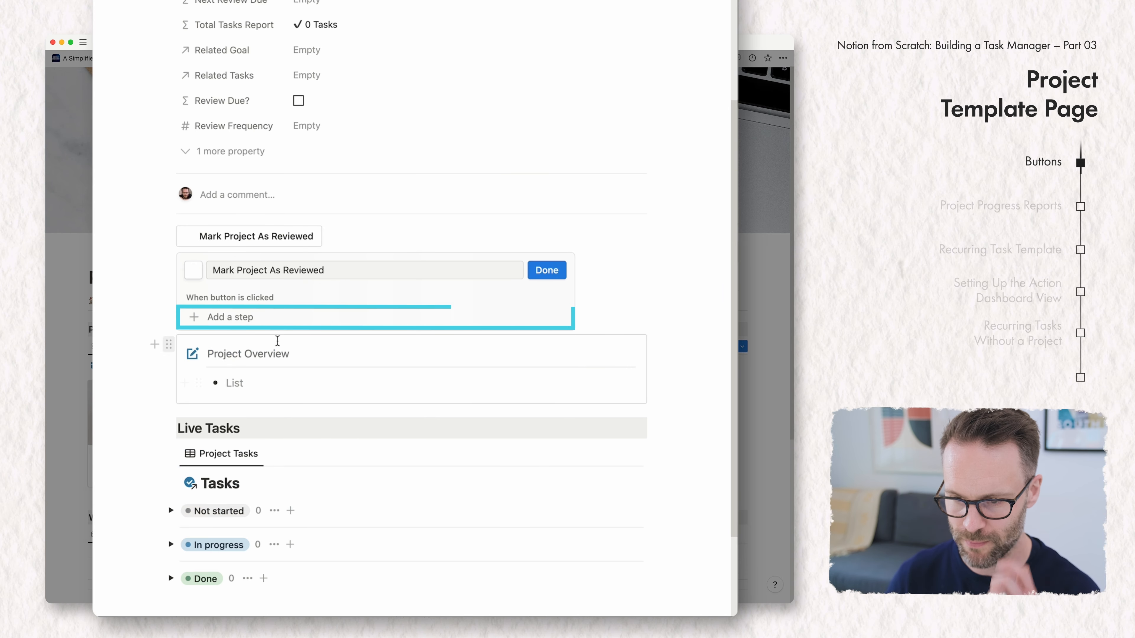
Add an Edit pages step to the Mark Project As Reviewed button and target This page
{"action": "left_click", "coordinate": [239, 324]}
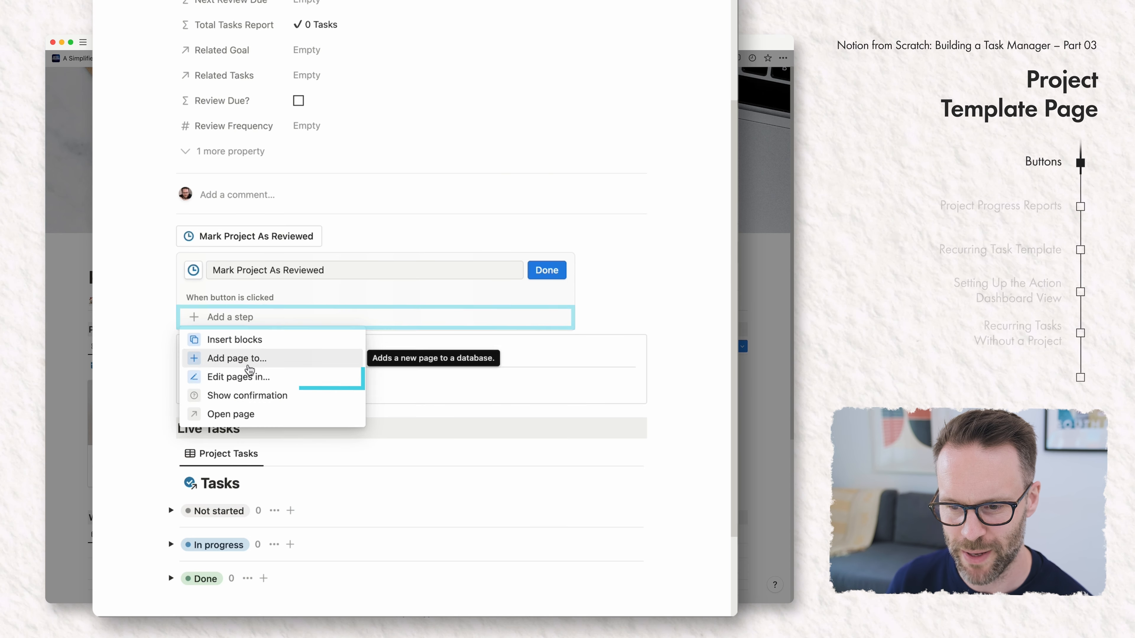
{"action": "left_click", "coordinate": [258, 380]}
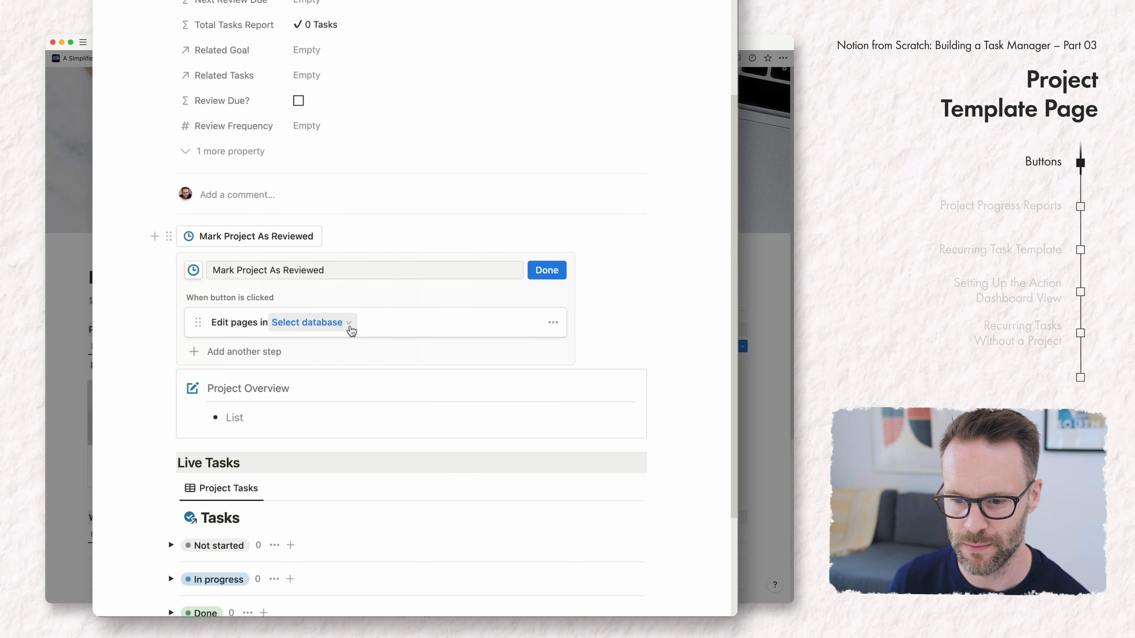
{"action": "left_click", "coordinate": [349, 327]}
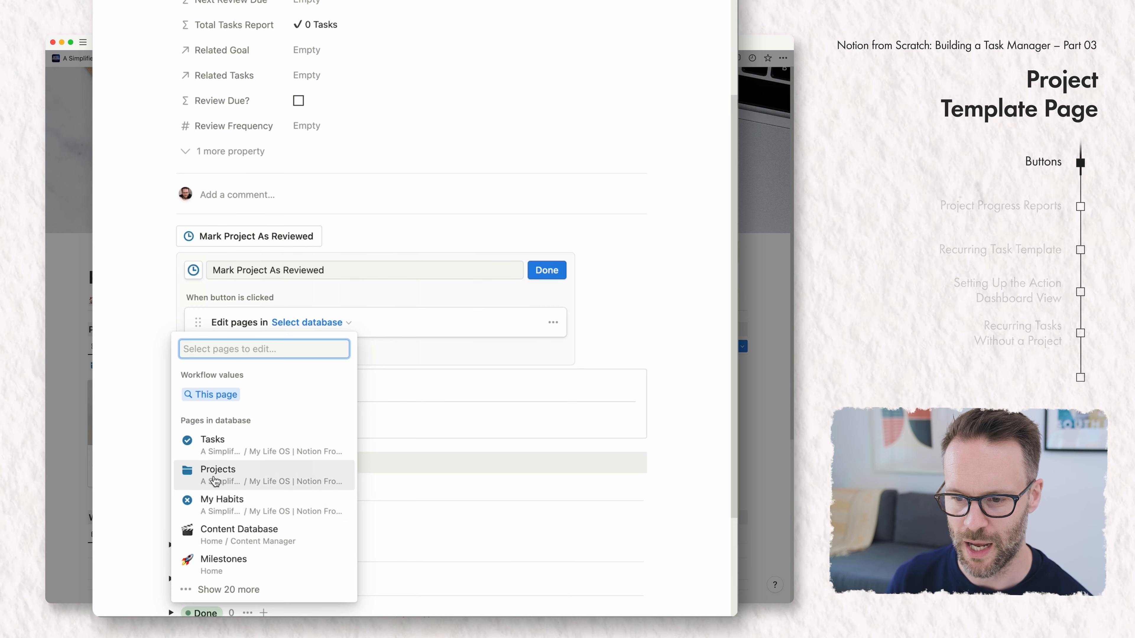
{"action": "left_click", "coordinate": [215, 474]}
{"action": "left_click", "coordinate": [311, 323]}
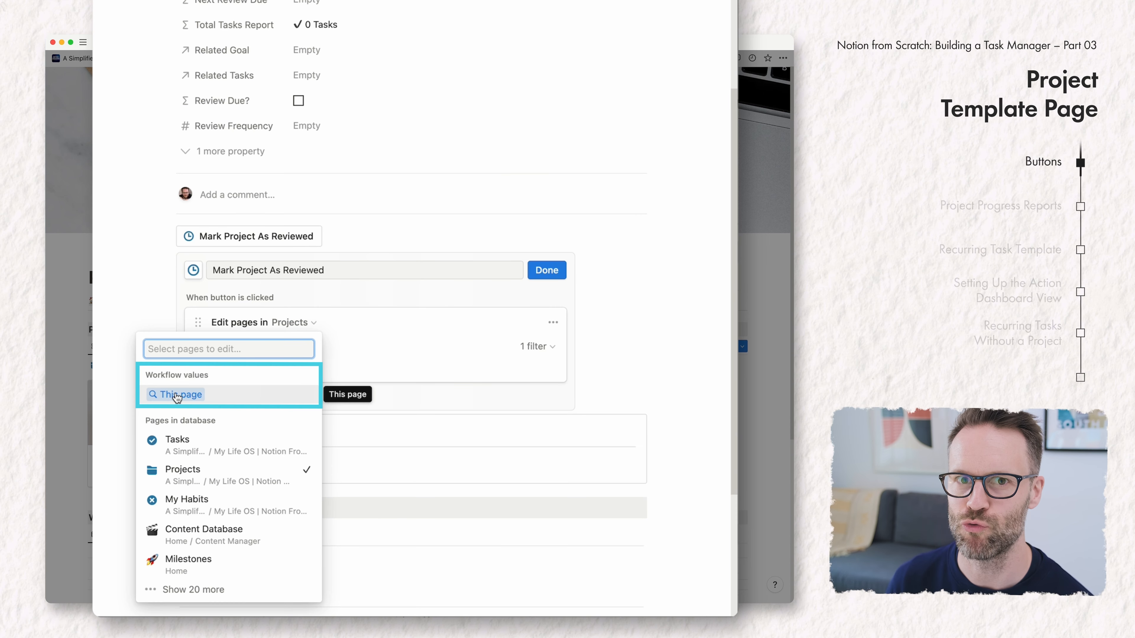
{"action": "left_click", "coordinate": [177, 395]}
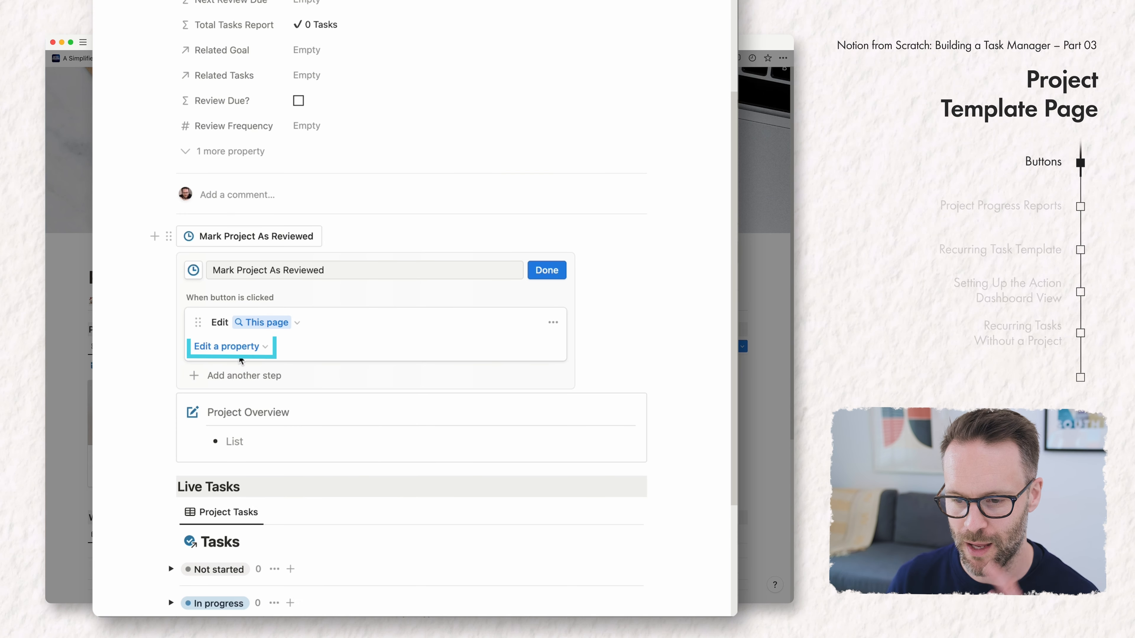
Make the button's edit step set the Last Review property to Today, and finish configuring the button
{"action": "left_click", "coordinate": [245, 347]}
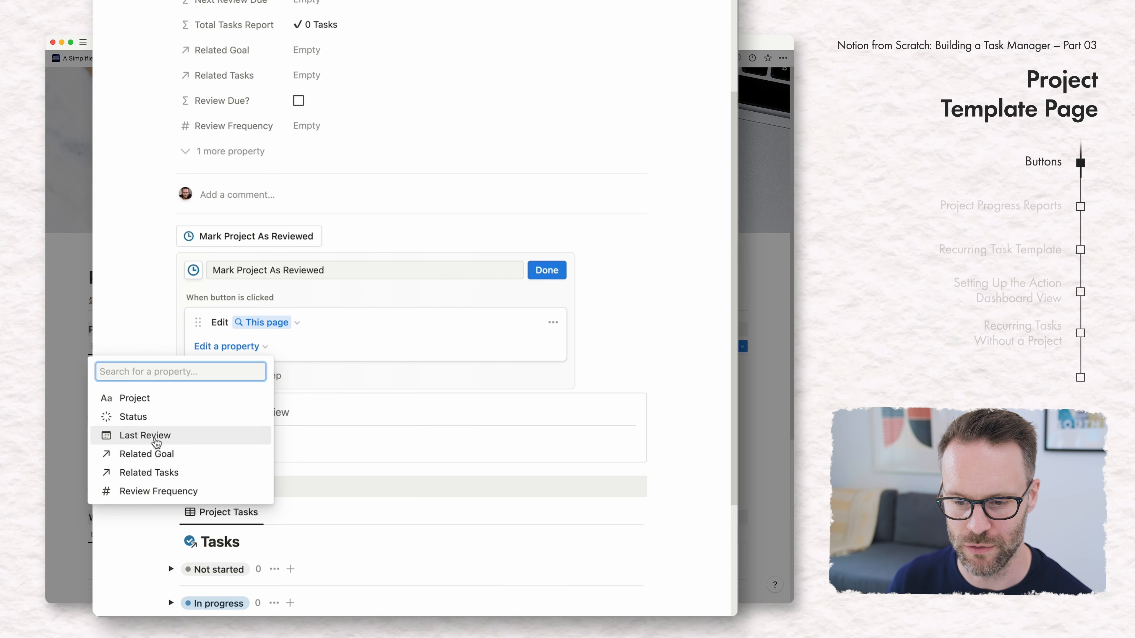
{"action": "left_click", "coordinate": [157, 436]}
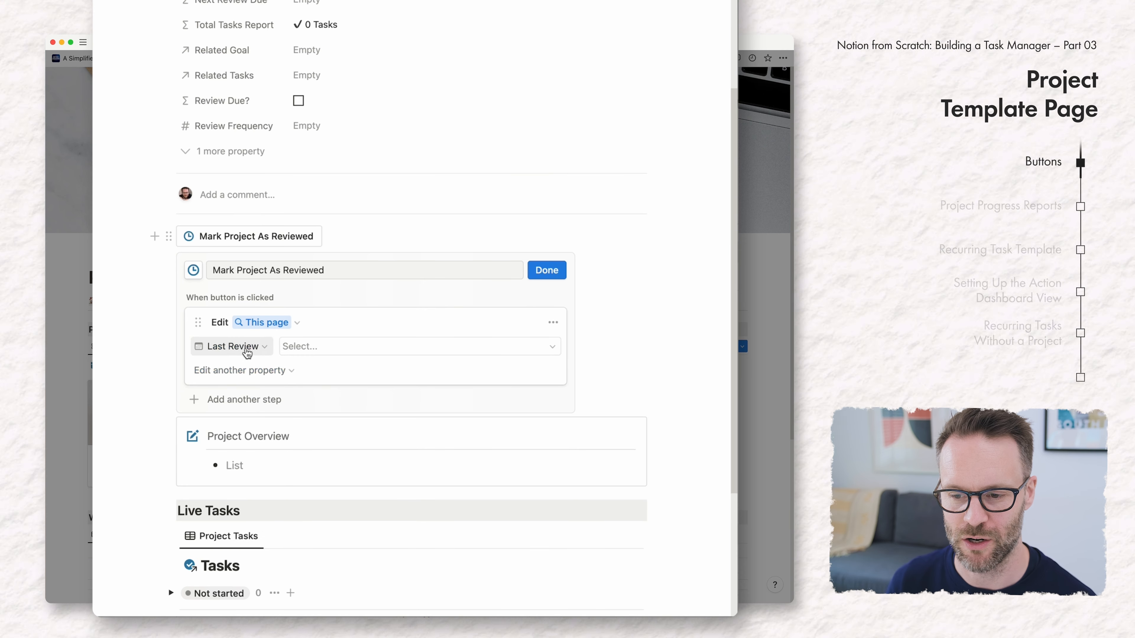
{"action": "left_click", "coordinate": [329, 348]}
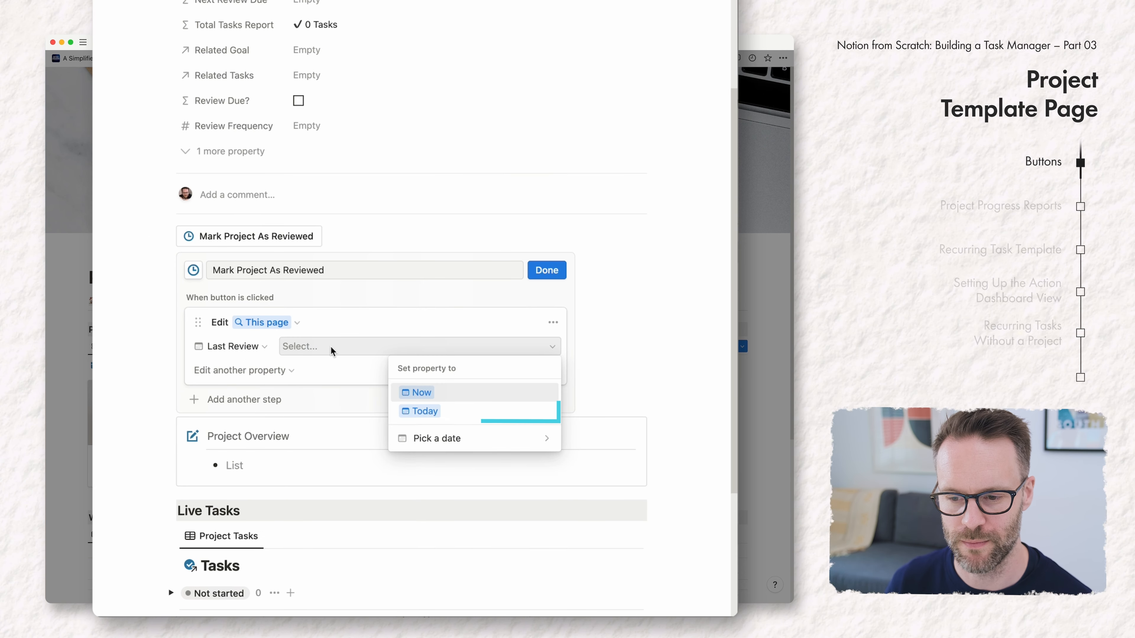
{"action": "left_click", "coordinate": [432, 413]}
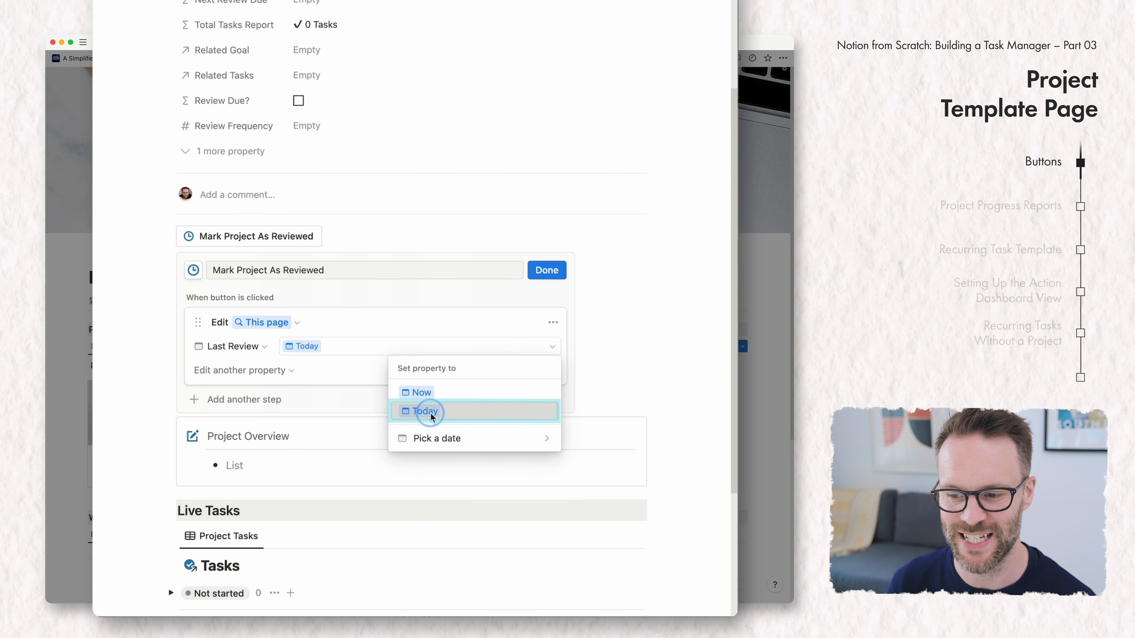
{"action": "left_click", "coordinate": [546, 270]}
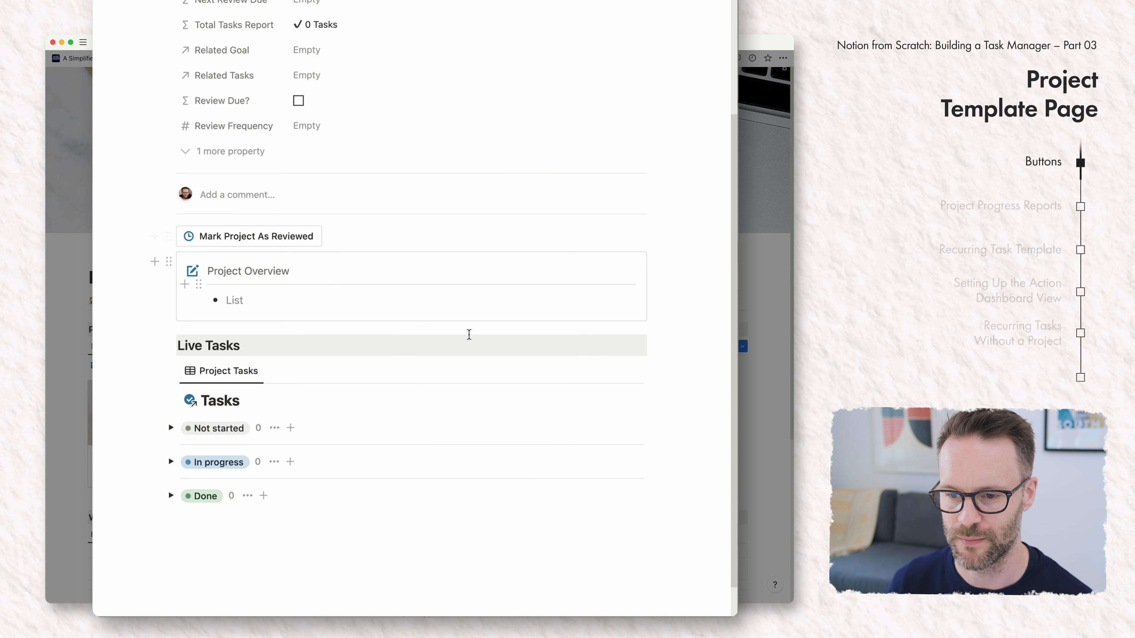
Check the button and Last Review property in the template, and return to the Weekly Review Report on the Projects Dashboard
{"action": "scroll", "coordinate": [436, 349], "scroll_direction": "up", "scroll_amount": 5}
{"action": "scroll", "coordinate": [427, 442], "scroll_direction": "down", "scroll_amount": 2}
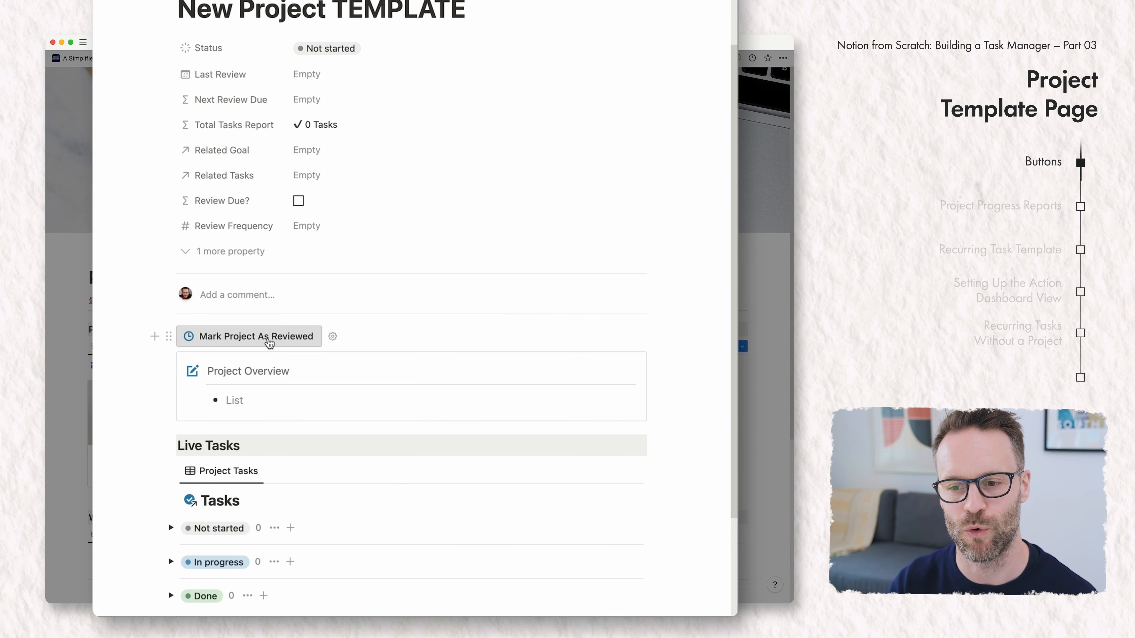
{"action": "scroll", "coordinate": [393, 330], "scroll_direction": "up", "scroll_amount": 3}
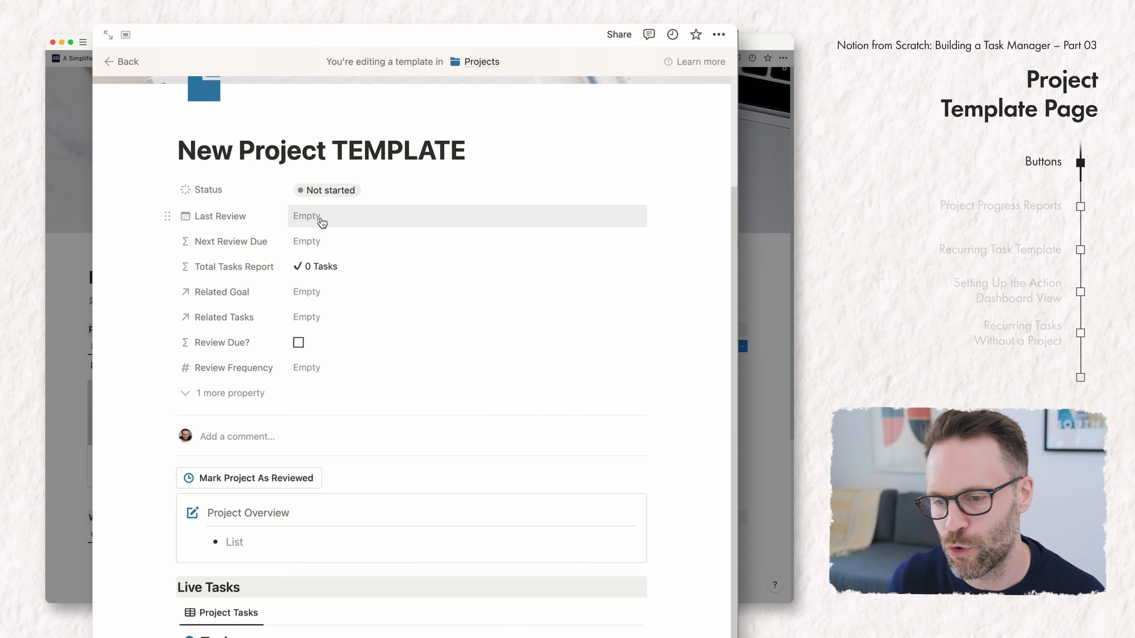
{"action": "left_click", "coordinate": [322, 222]}
{"action": "left_click", "coordinate": [652, 275]}
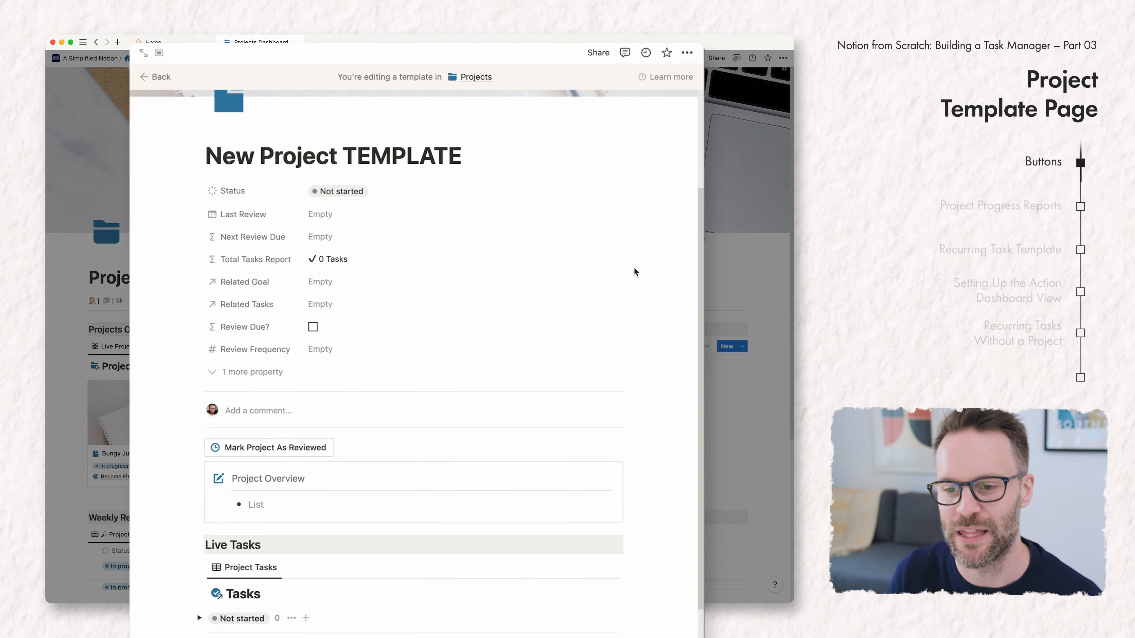
{"action": "left_click", "coordinate": [712, 418]}
{"action": "scroll", "coordinate": [366, 549], "scroll_direction": "down", "scroll_amount": 4}
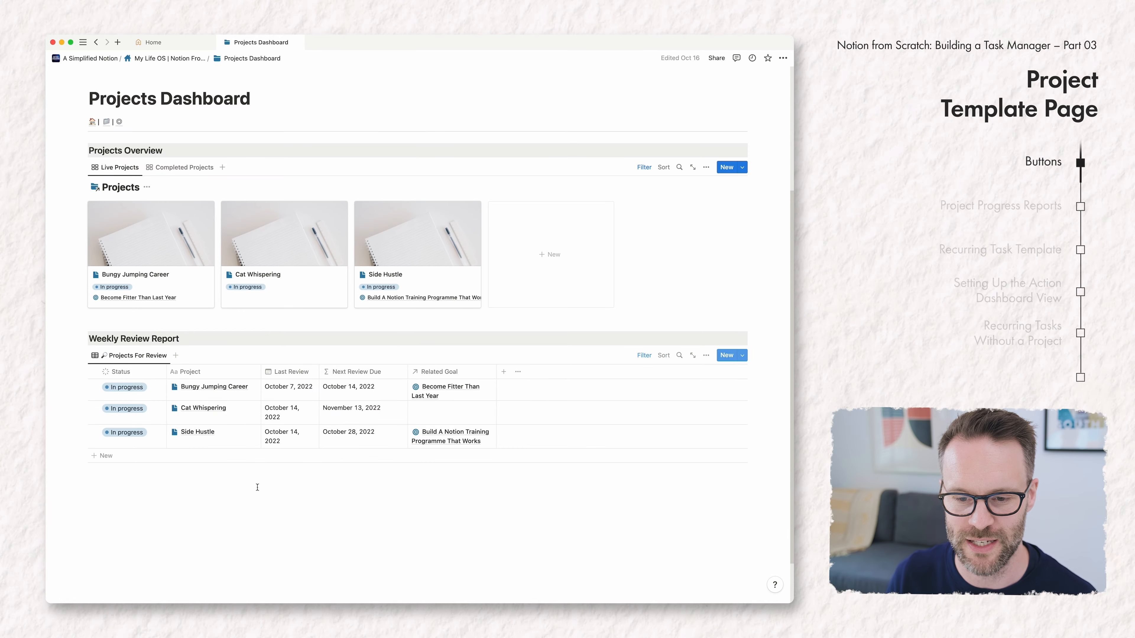
Open the Bungy Jumping Career project and replace its page content with the New Project TEMPLATE
{"action": "left_click", "coordinate": [150, 257]}
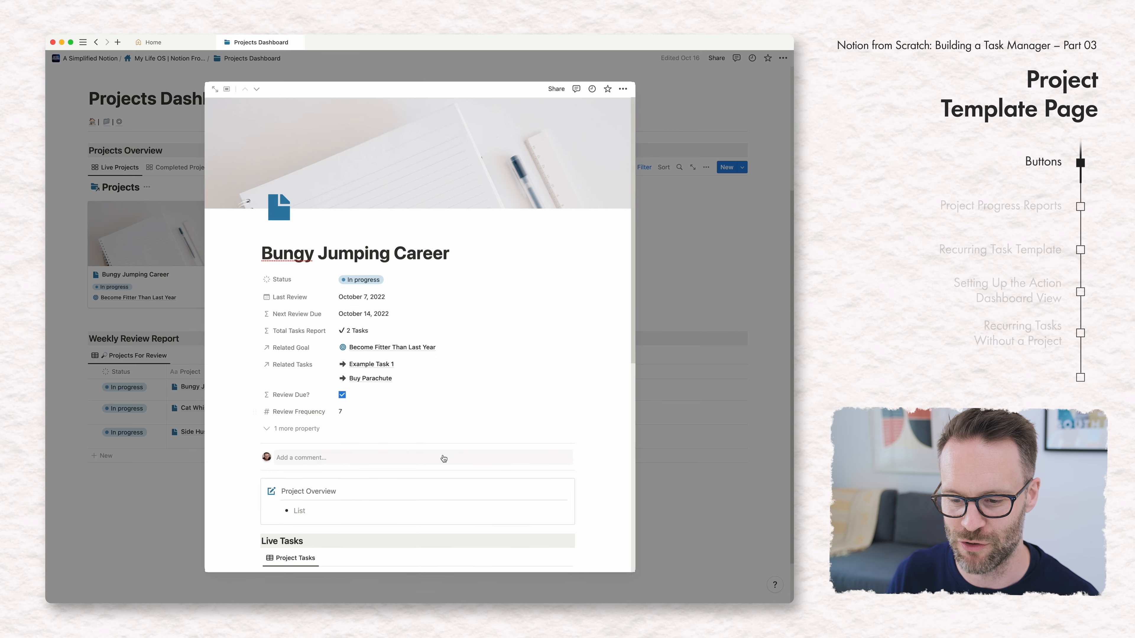
{"action": "scroll", "coordinate": [444, 459], "scroll_direction": "down", "scroll_amount": 8}
{"action": "left_click", "coordinate": [345, 487]}
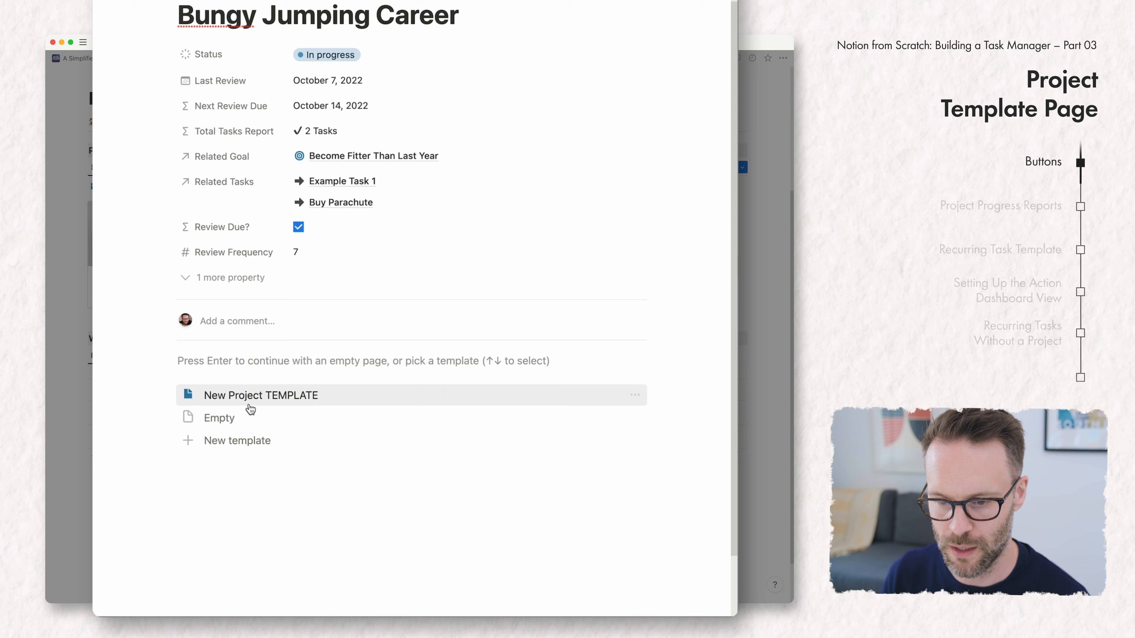
{"action": "left_click", "coordinate": [217, 402]}
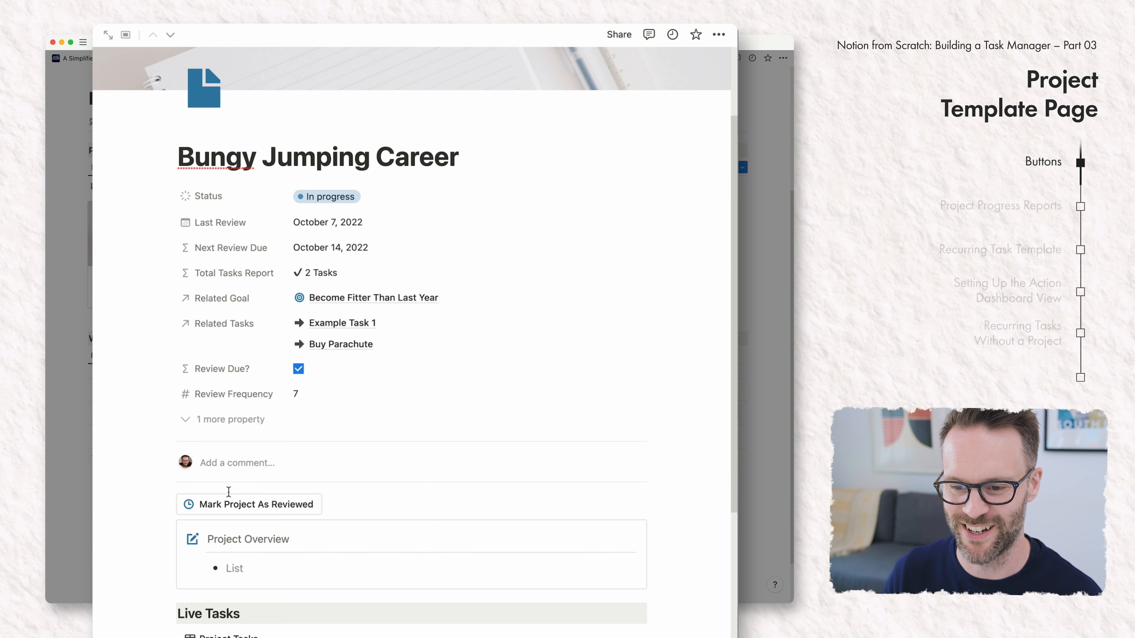
Mark the Bungy Jumping Career project as reviewed with its new button, look over its tasks, and return to the Projects Dashboard
{"action": "left_click", "coordinate": [237, 507]}
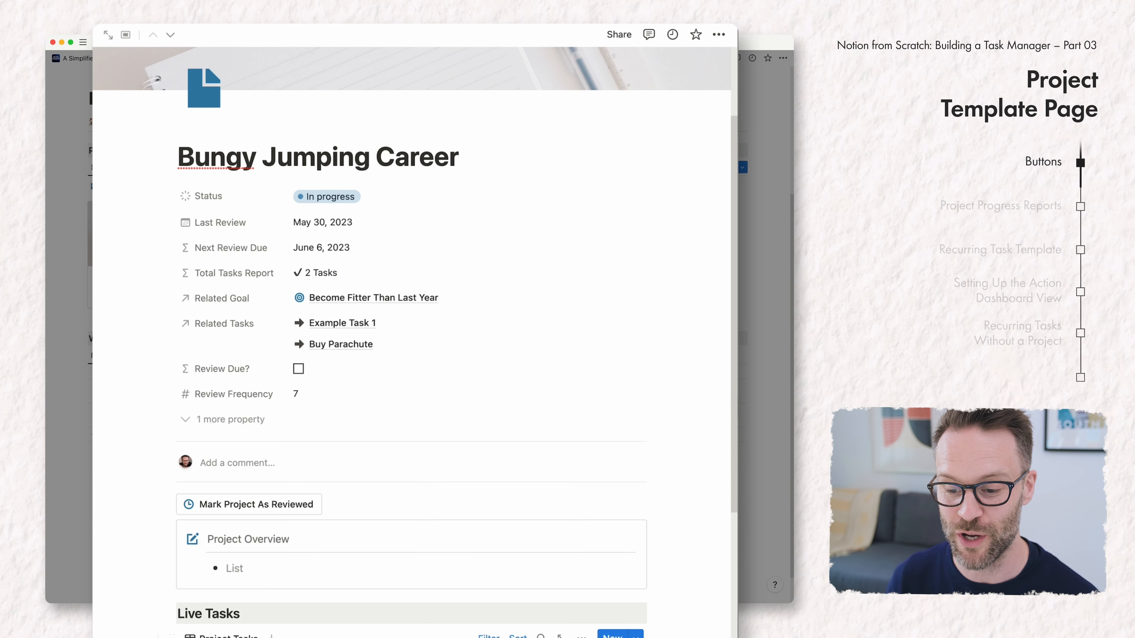
{"action": "scroll", "coordinate": [411, 330], "scroll_direction": "down", "scroll_amount": 2}
{"action": "scroll", "coordinate": [223, 313], "scroll_direction": "down", "scroll_amount": 10}
{"action": "scroll", "coordinate": [160, 333], "scroll_direction": "up", "scroll_amount": 13}
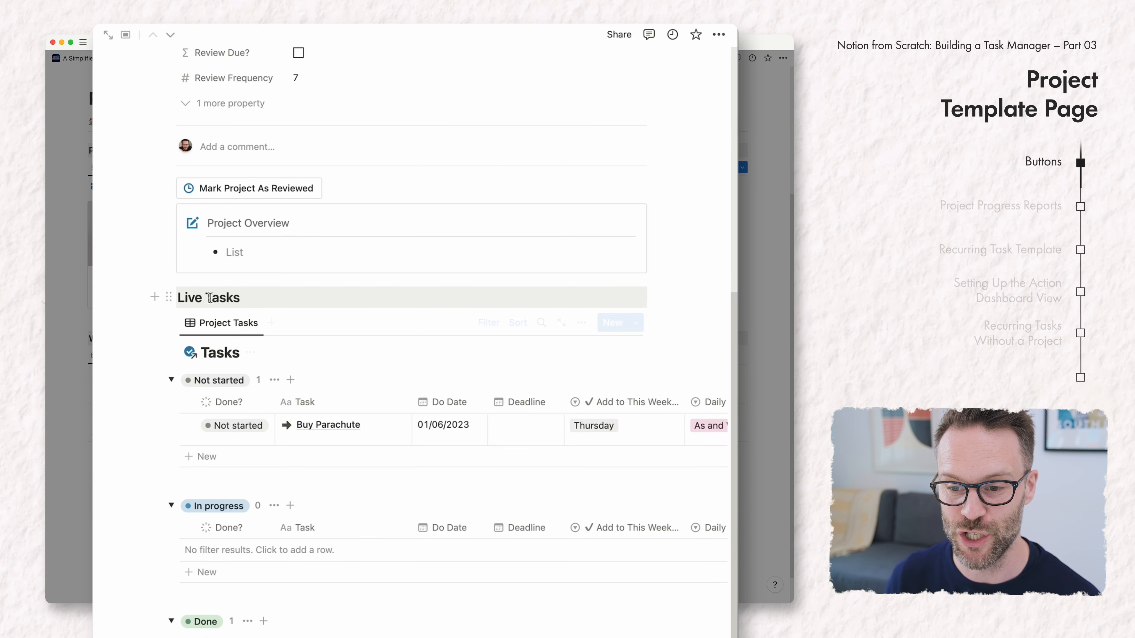
{"action": "key", "text": "Escape"}
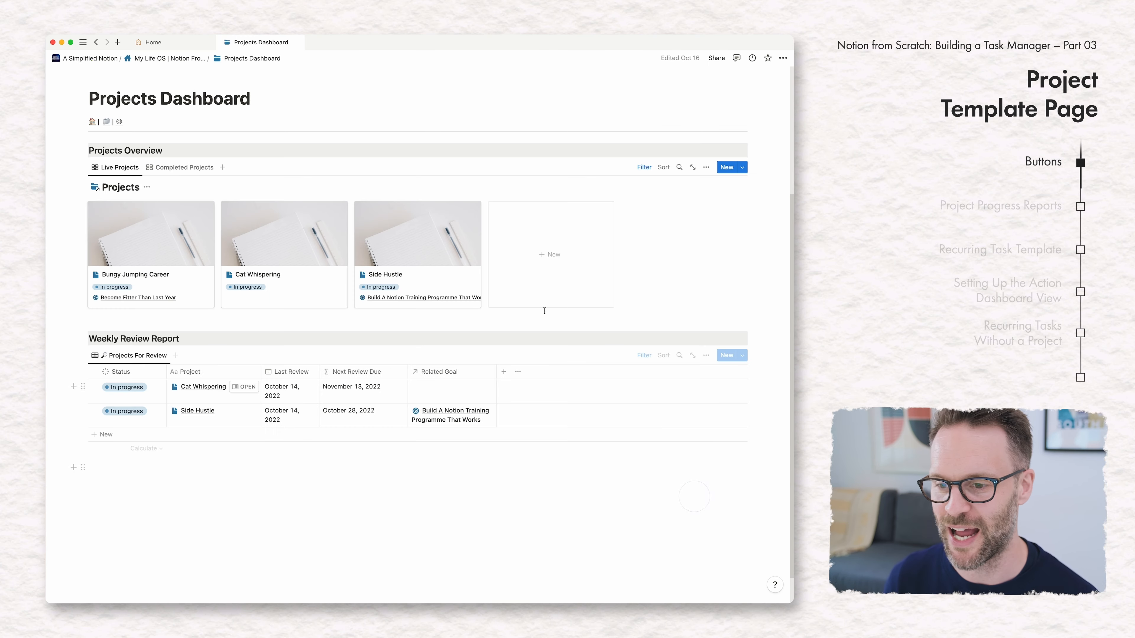
Open the New Project TEMPLATE for editing and insert a button block directly below the Live Tasks heading
{"action": "left_click", "coordinate": [742, 167]}
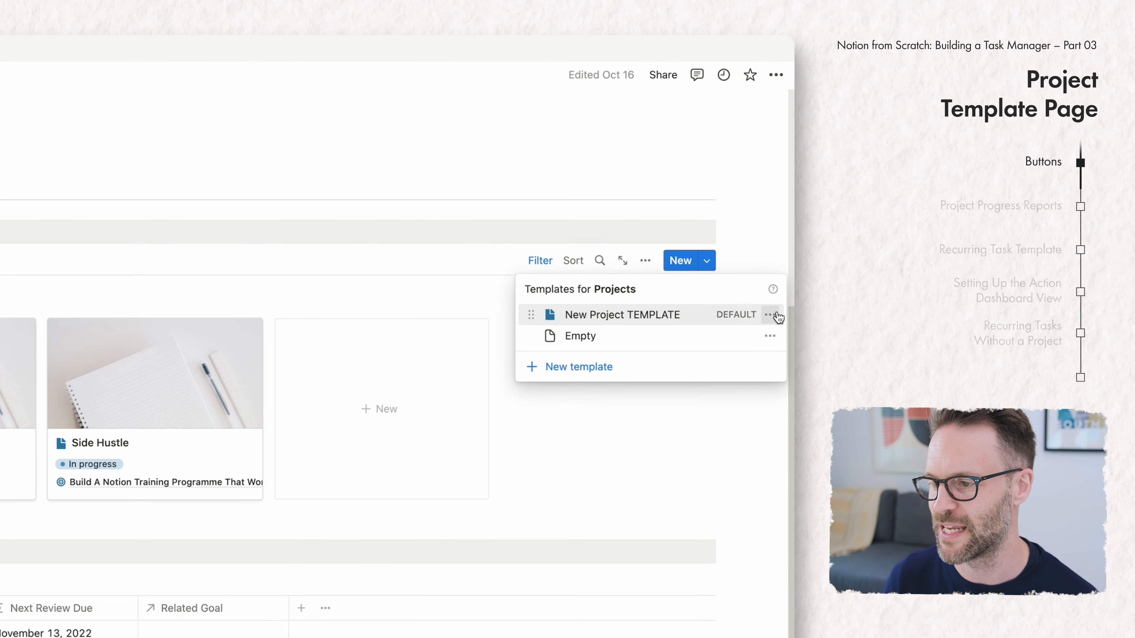
{"action": "left_click", "coordinate": [770, 315]}
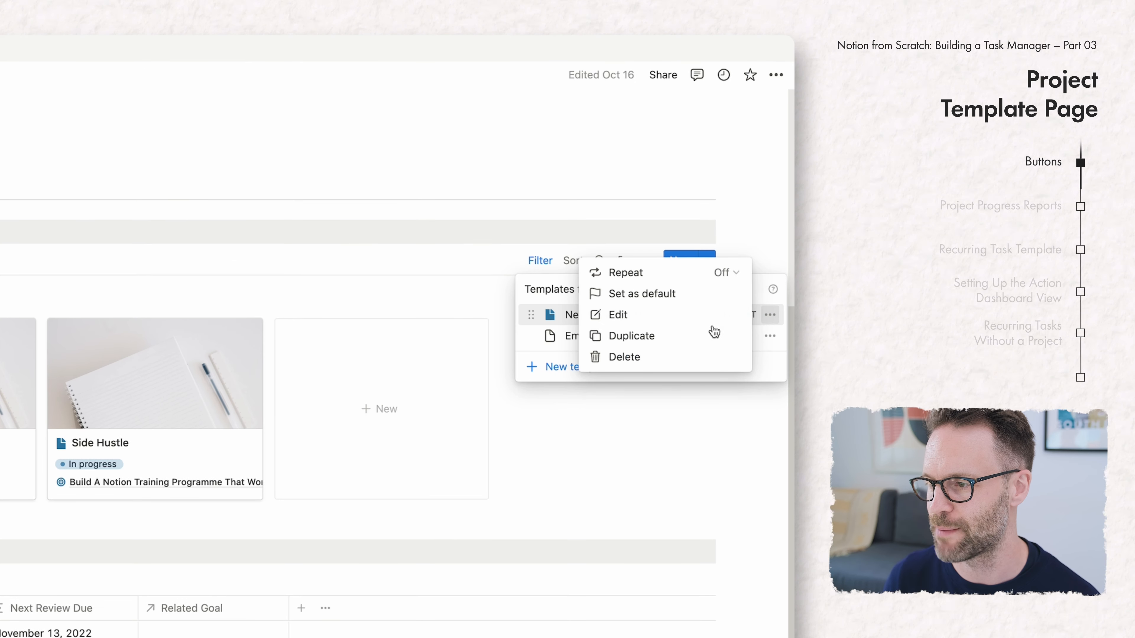
{"action": "left_click", "coordinate": [631, 316]}
{"action": "scroll", "coordinate": [379, 382], "scroll_direction": "down", "scroll_amount": 5}
{"action": "left_click", "coordinate": [316, 385]}
{"action": "key", "text": "Return"}
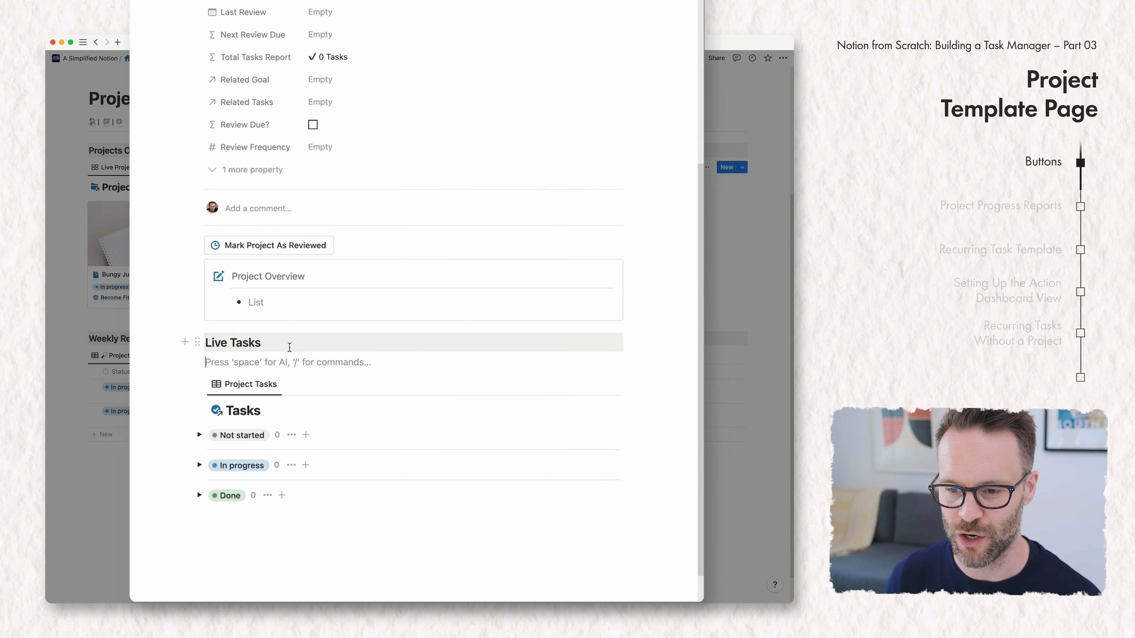
{"action": "type", "text": "/butt"}
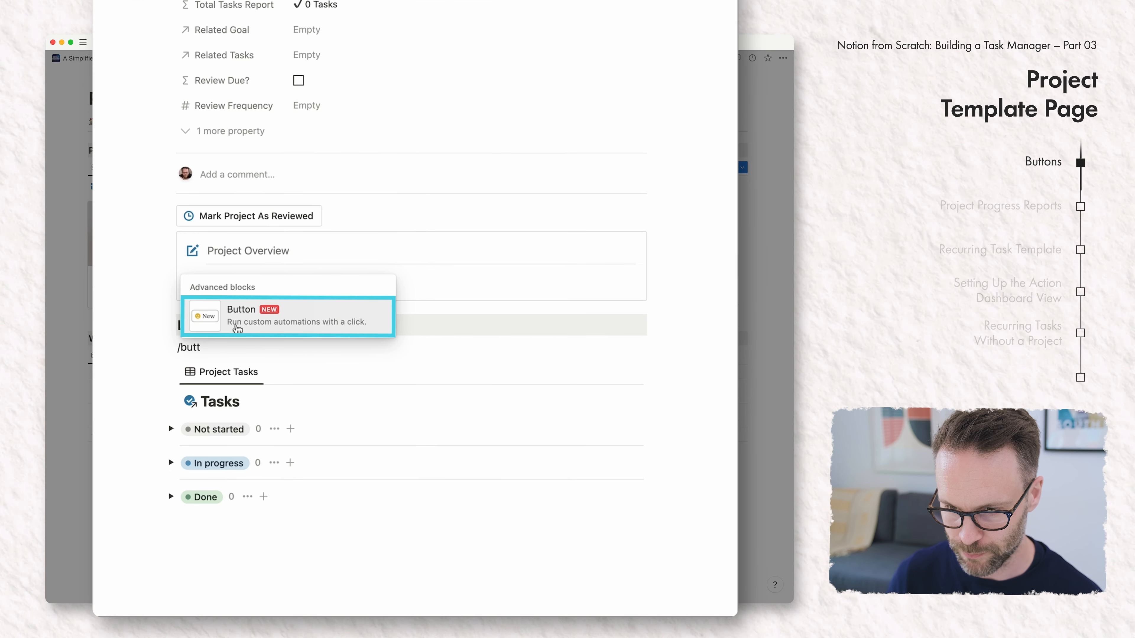
Insert a button under the Live Tasks heading with an action that adds a page to the Tasks database
{"action": "left_click", "coordinate": [236, 328]}
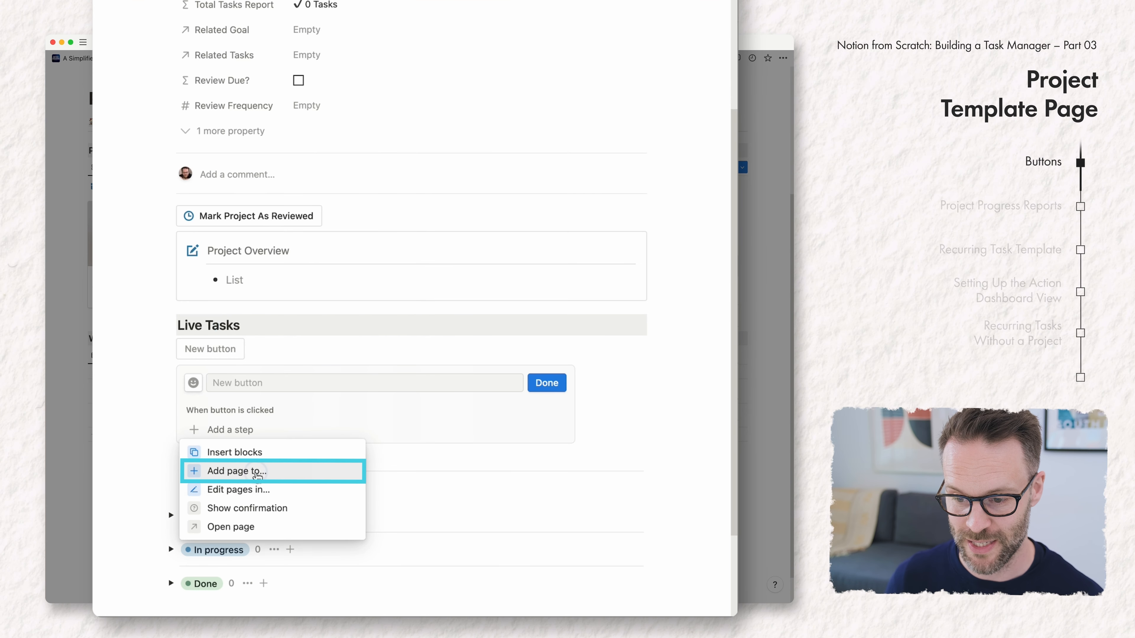
{"action": "left_click", "coordinate": [258, 474]}
{"action": "left_click", "coordinate": [324, 436]}
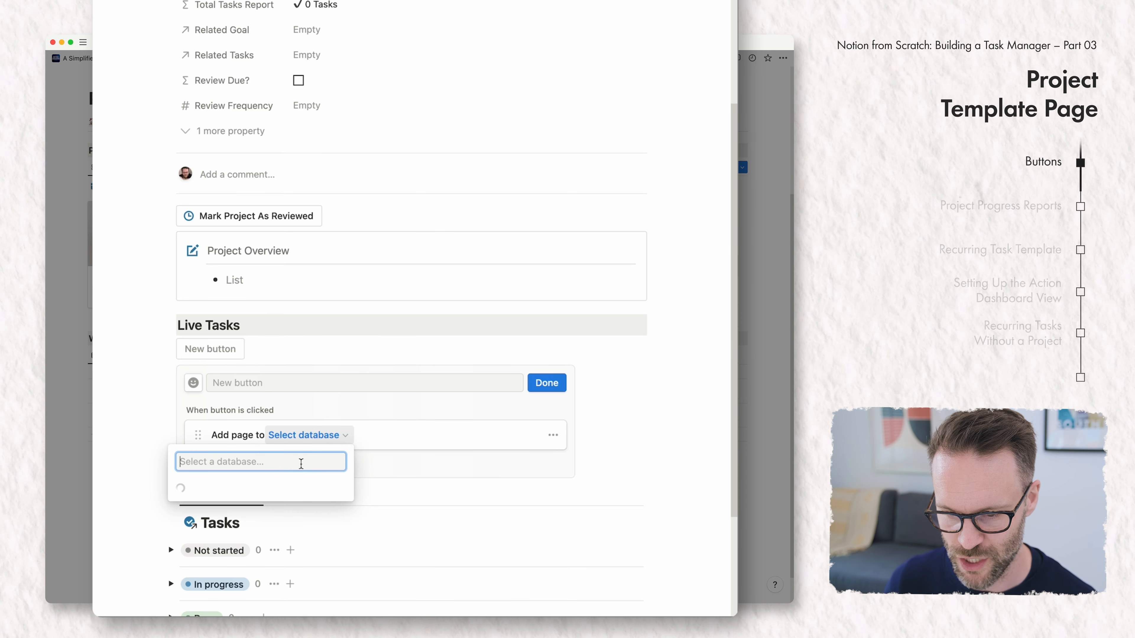
{"action": "left_click", "coordinate": [224, 492]}
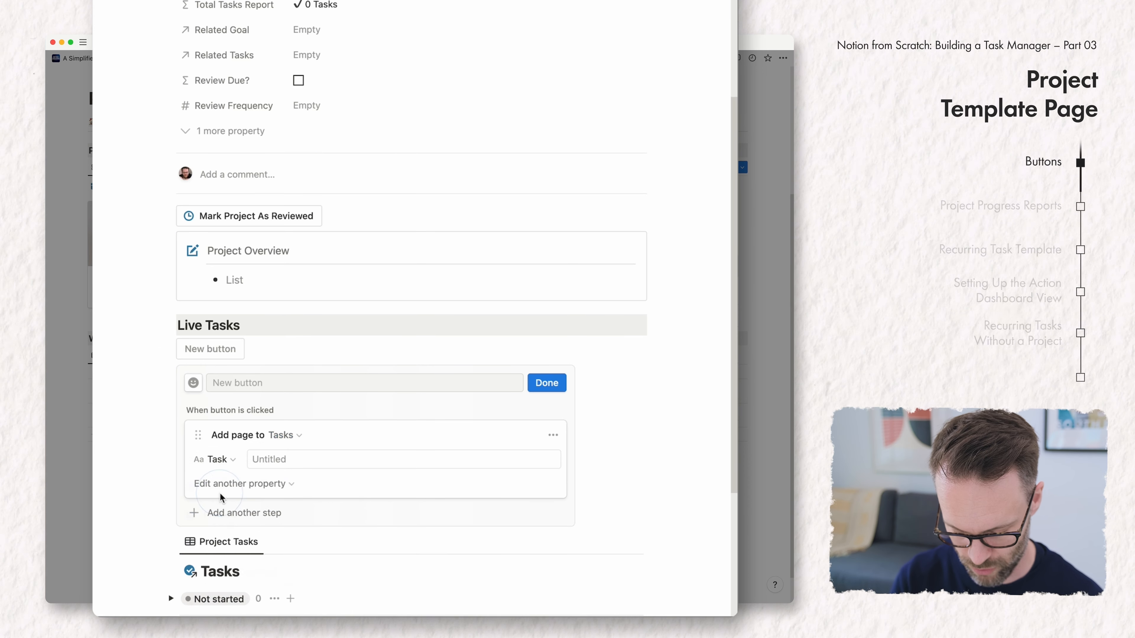
Name the button "Create New Project Task" and give it the checkmark circle icon
{"action": "type", "text": "Create New Task"}
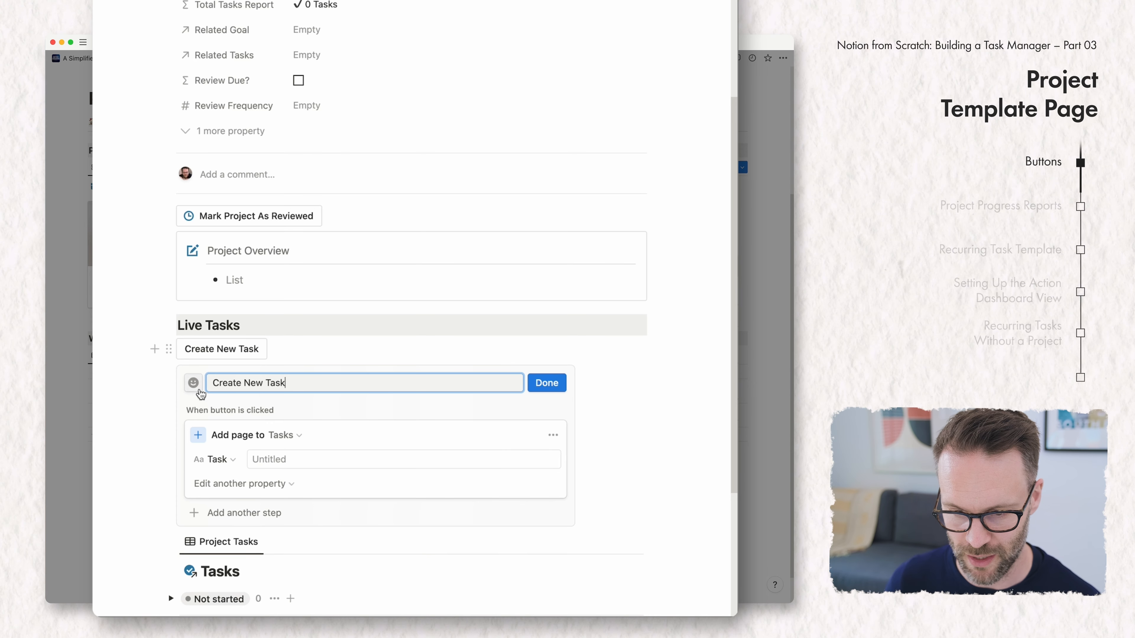
{"action": "left_click", "coordinate": [193, 384]}
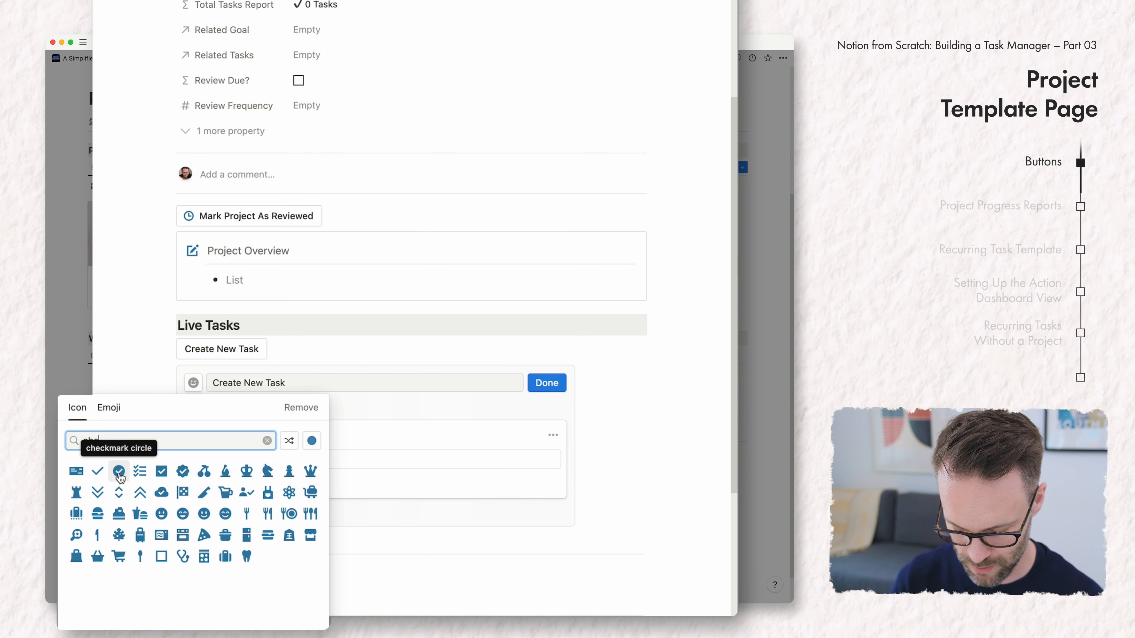
{"action": "left_click", "coordinate": [119, 475]}
{"action": "double_click", "coordinate": [228, 383]}
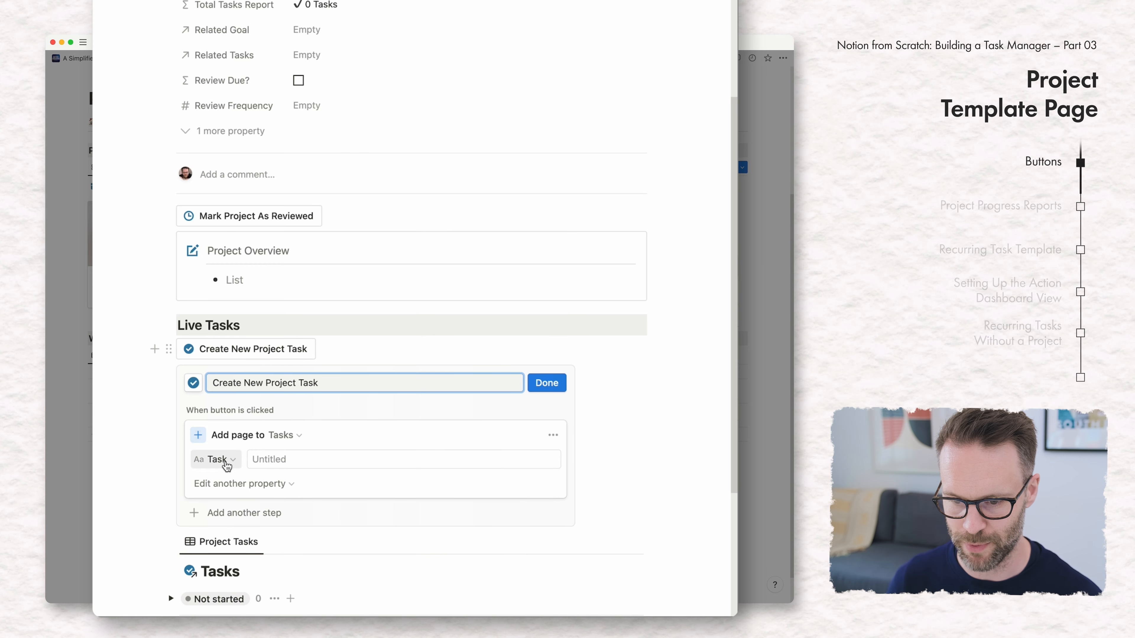
Add the Related Project property to the button's add-page action and set it to This page
{"action": "left_click", "coordinate": [243, 484]}
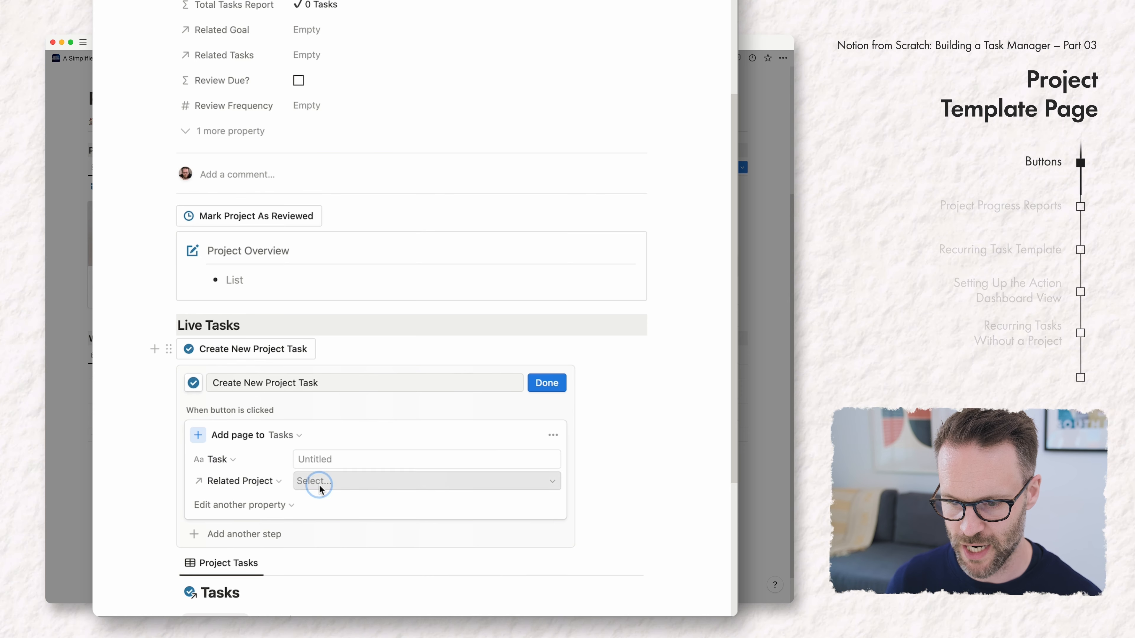
{"action": "left_click", "coordinate": [320, 490]}
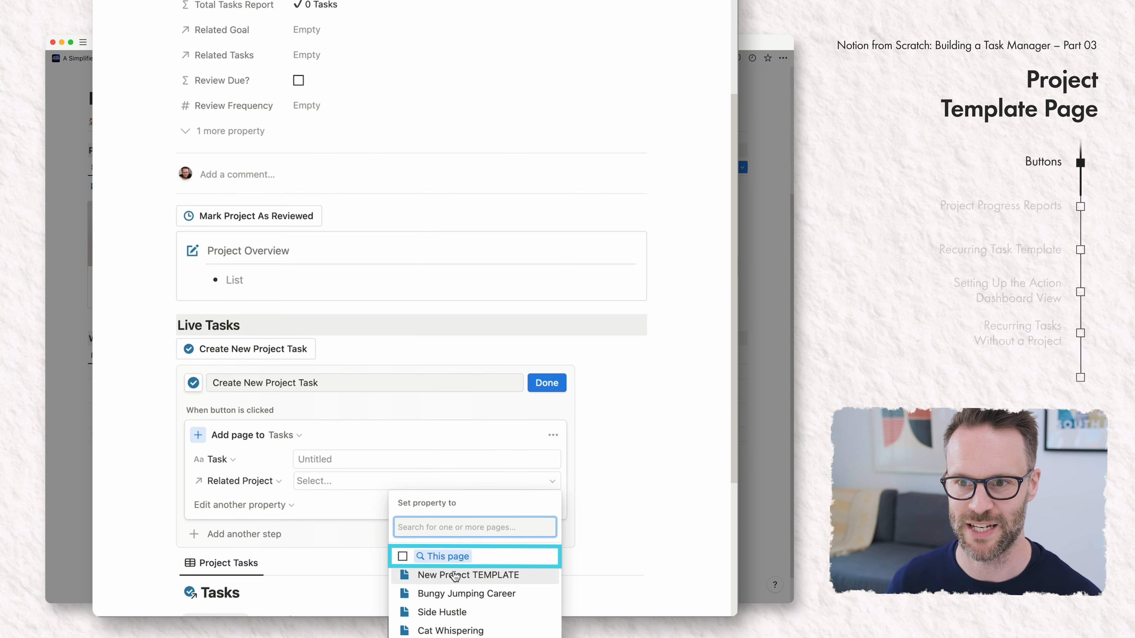
{"action": "left_click", "coordinate": [448, 557]}
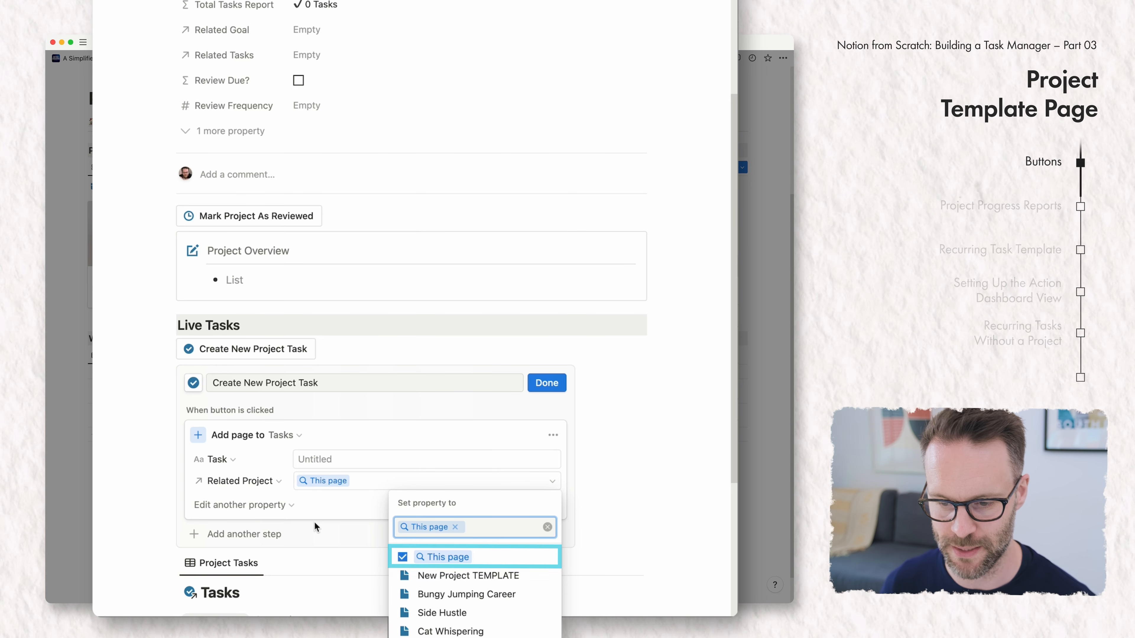
{"action": "left_click", "coordinate": [319, 534]}
Add the Daily Priority property to the add-page action and set it to As and When
{"action": "left_click", "coordinate": [273, 505]}
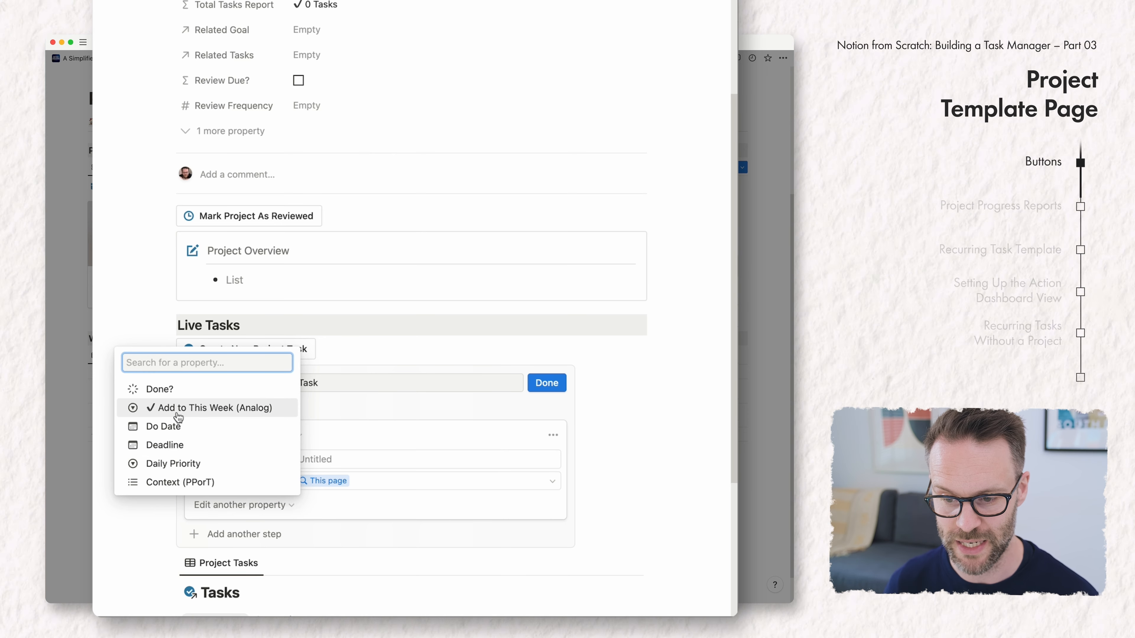
{"action": "left_click", "coordinate": [181, 465]}
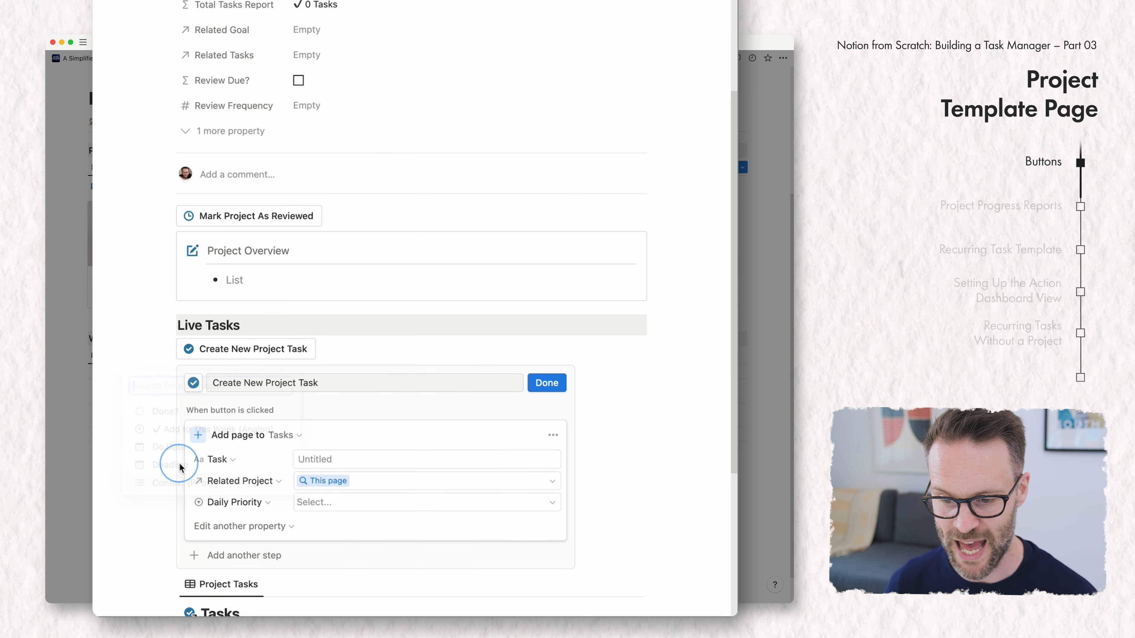
{"action": "left_click", "coordinate": [322, 501]}
{"action": "left_click", "coordinate": [438, 484]}
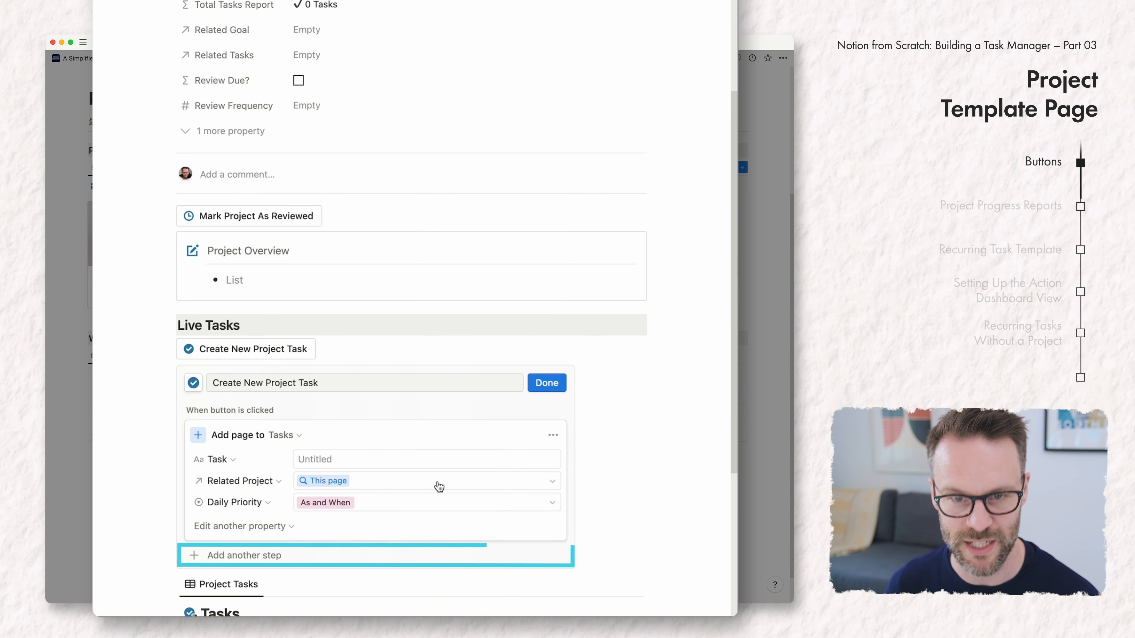
Add an action that opens the new page added in Center peek, and finish the button setup
{"action": "left_click", "coordinate": [230, 555]}
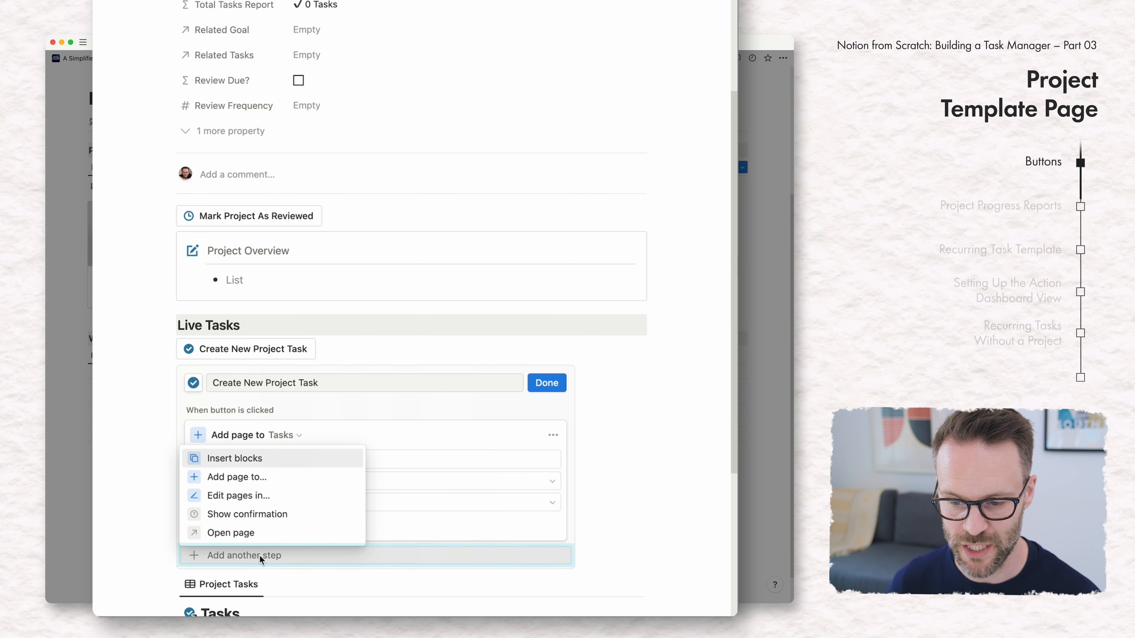
{"action": "left_click", "coordinate": [230, 532]}
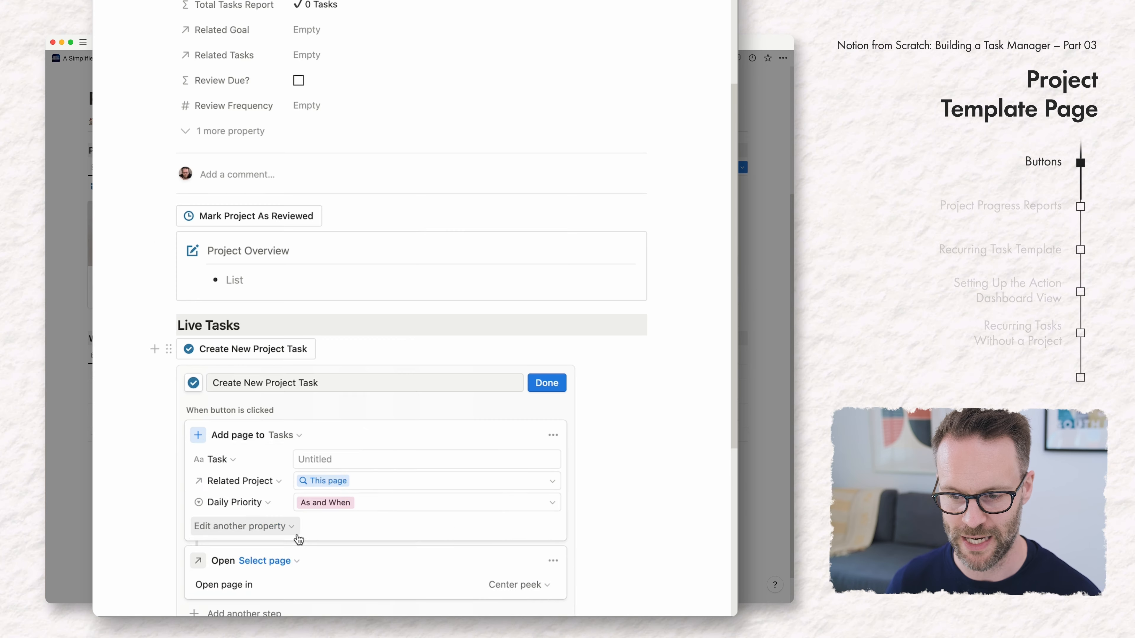
{"action": "scroll", "coordinate": [352, 455], "scroll_direction": "down", "scroll_amount": 3}
{"action": "left_click", "coordinate": [277, 454]}
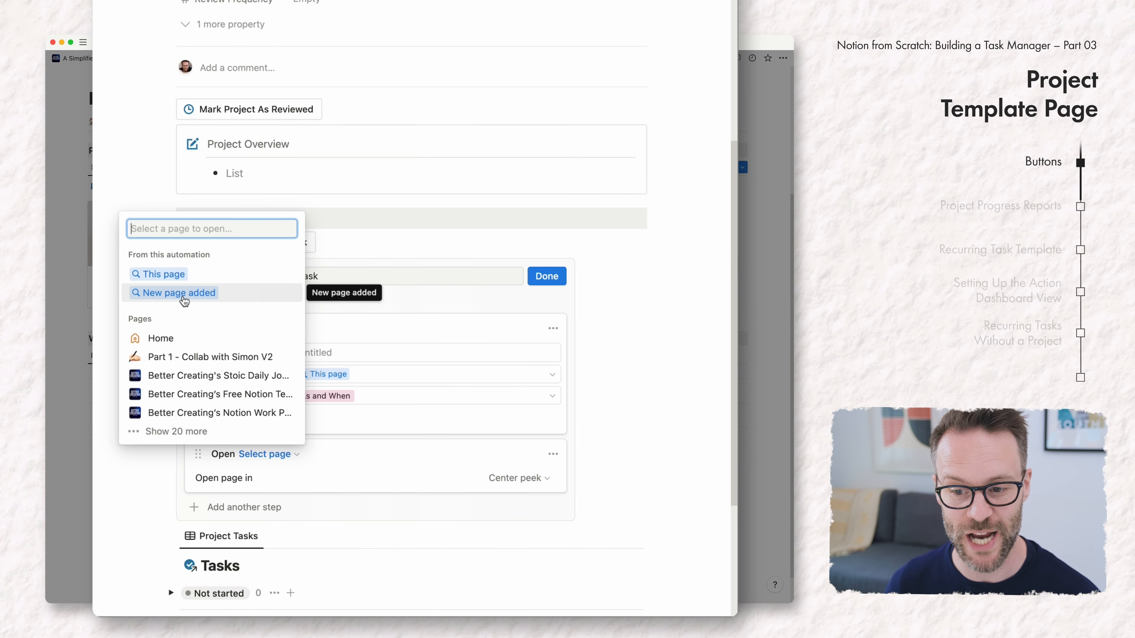
{"action": "left_click", "coordinate": [178, 293]}
{"action": "left_click", "coordinate": [518, 478]}
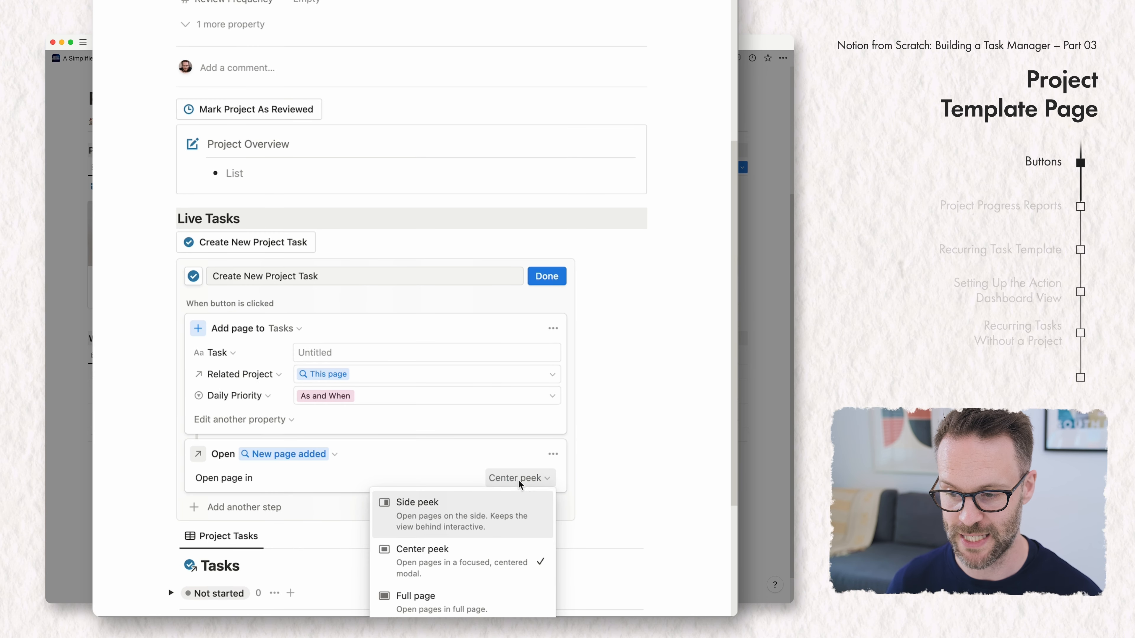
{"action": "left_click", "coordinate": [514, 478]}
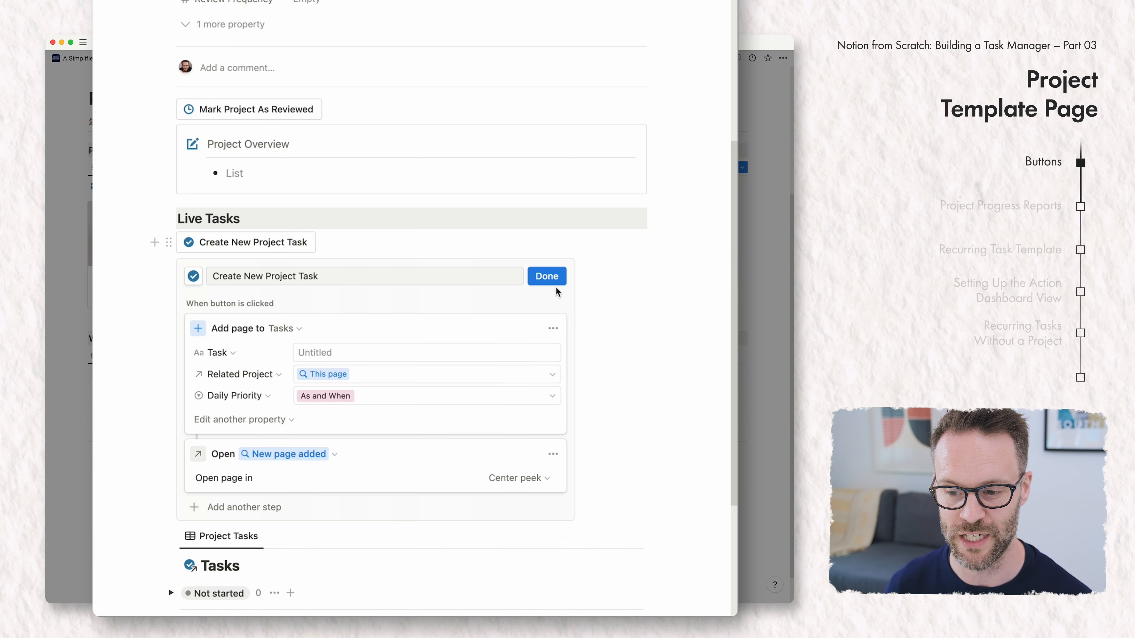
{"action": "left_click", "coordinate": [548, 278]}
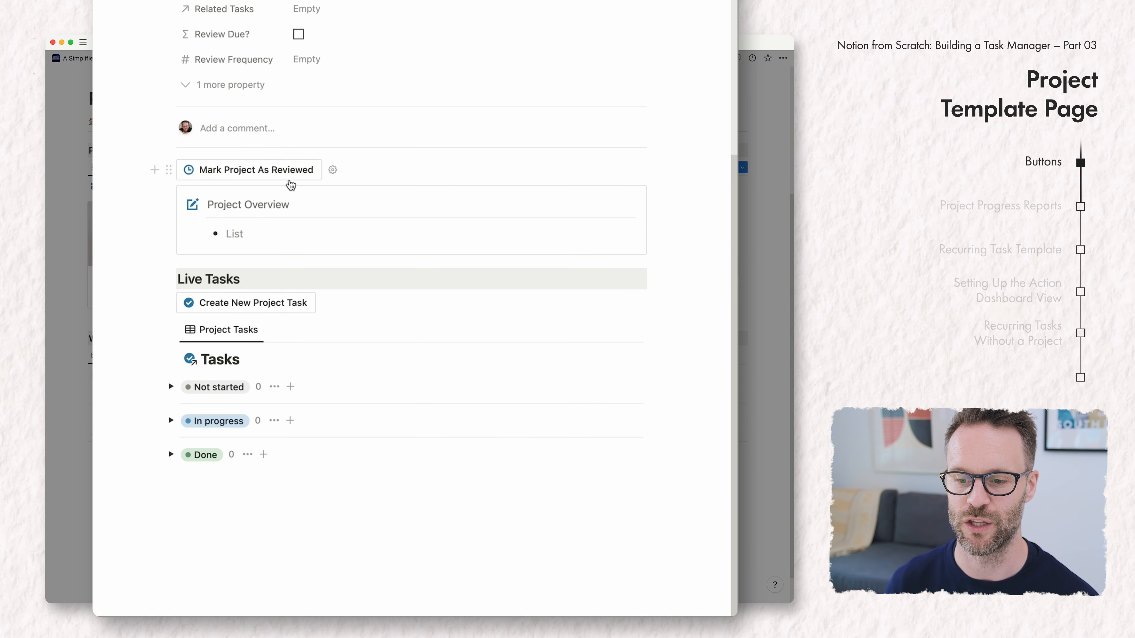
Move the Create New Project Task button directly below Mark Project As Reviewed and close the project template
{"action": "left_click_drag", "start_coordinate": [168, 302], "coordinate": [183, 181]}
{"action": "left_click", "coordinate": [720, 323]}
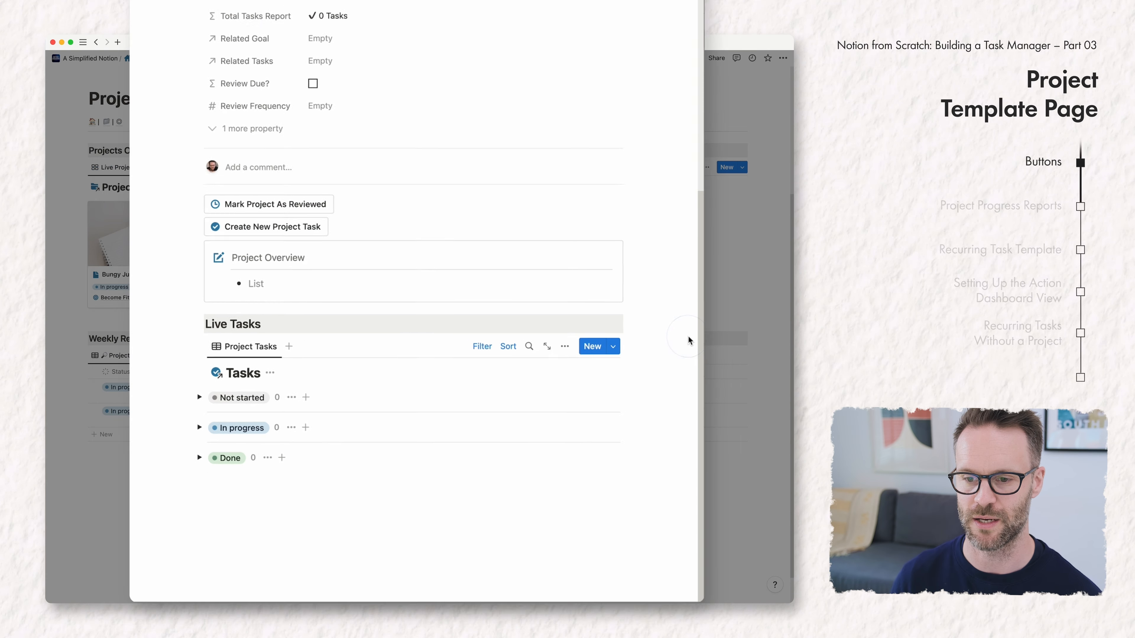
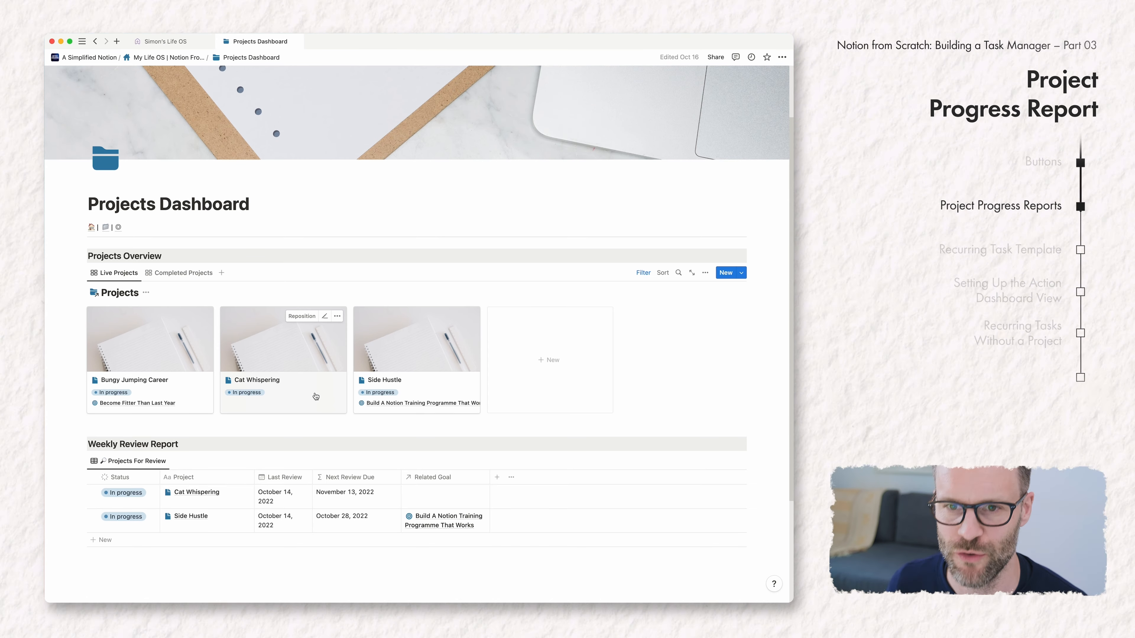
Examine the task count and progress report on the Highlighted Projects cards in the Life OS page
{"action": "left_click", "coordinate": [165, 41]}
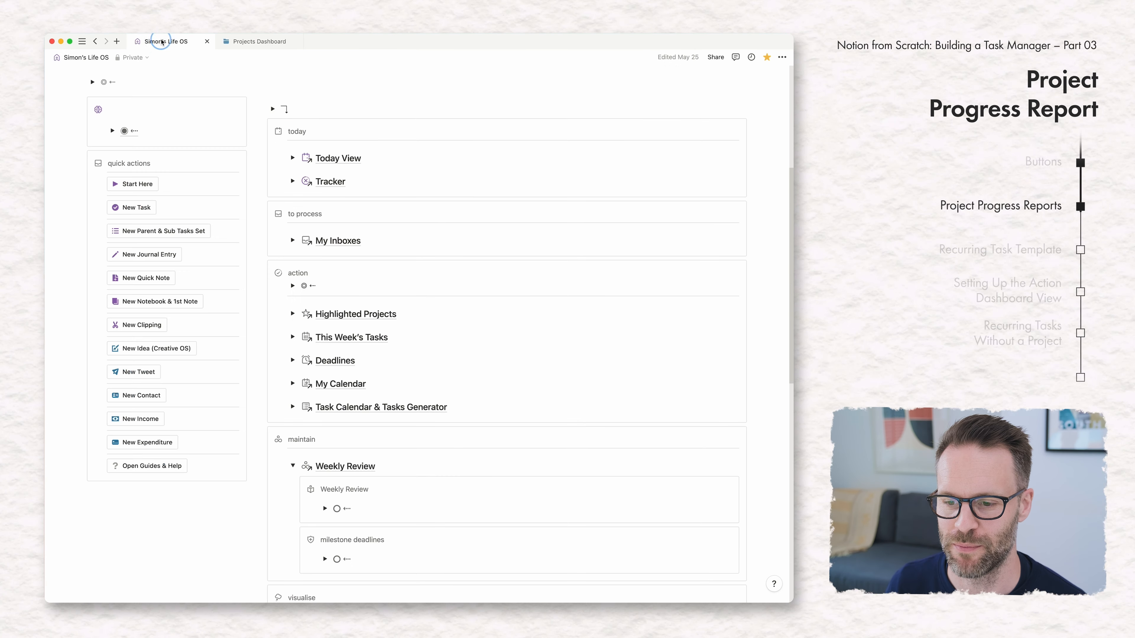
{"action": "scroll", "coordinate": [390, 360], "scroll_direction": "down", "scroll_amount": 2}
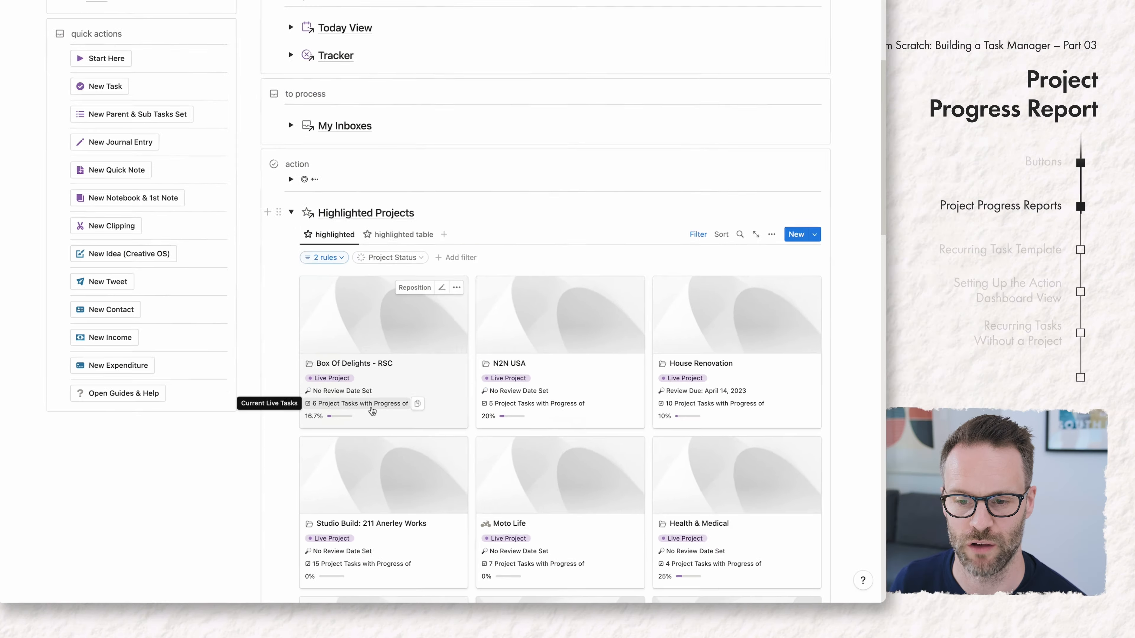
{"action": "scroll", "coordinate": [404, 324], "scroll_direction": "up", "scroll_amount": 7}
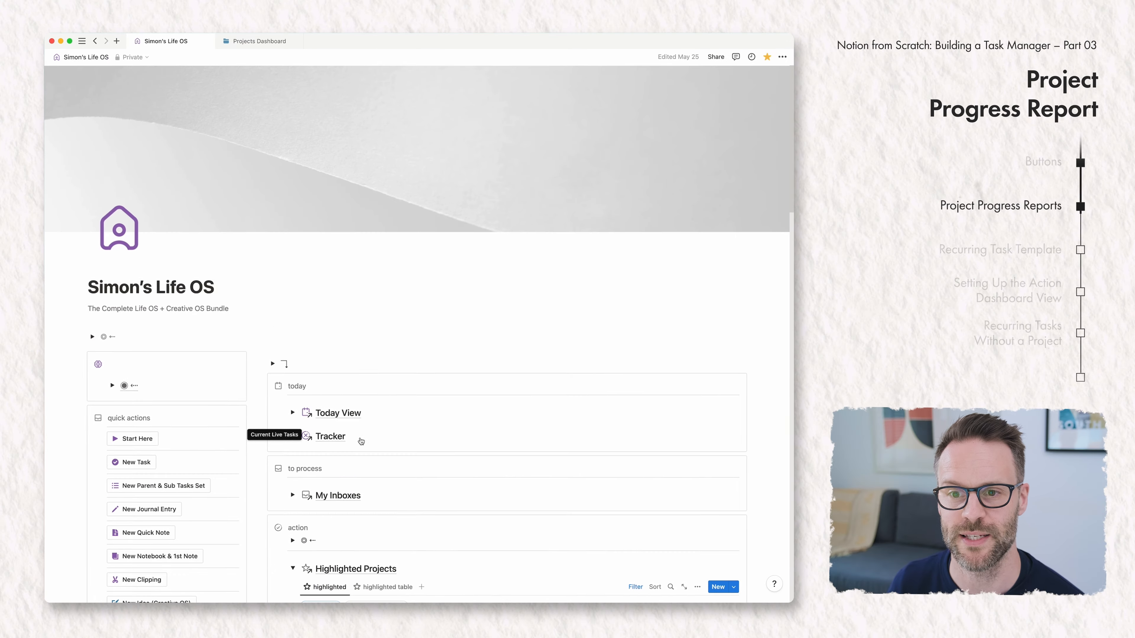
On the Projects Dashboard, add a rollup property named "Total Tasks" to the Live Projects gallery
{"action": "left_click", "coordinate": [259, 41]}
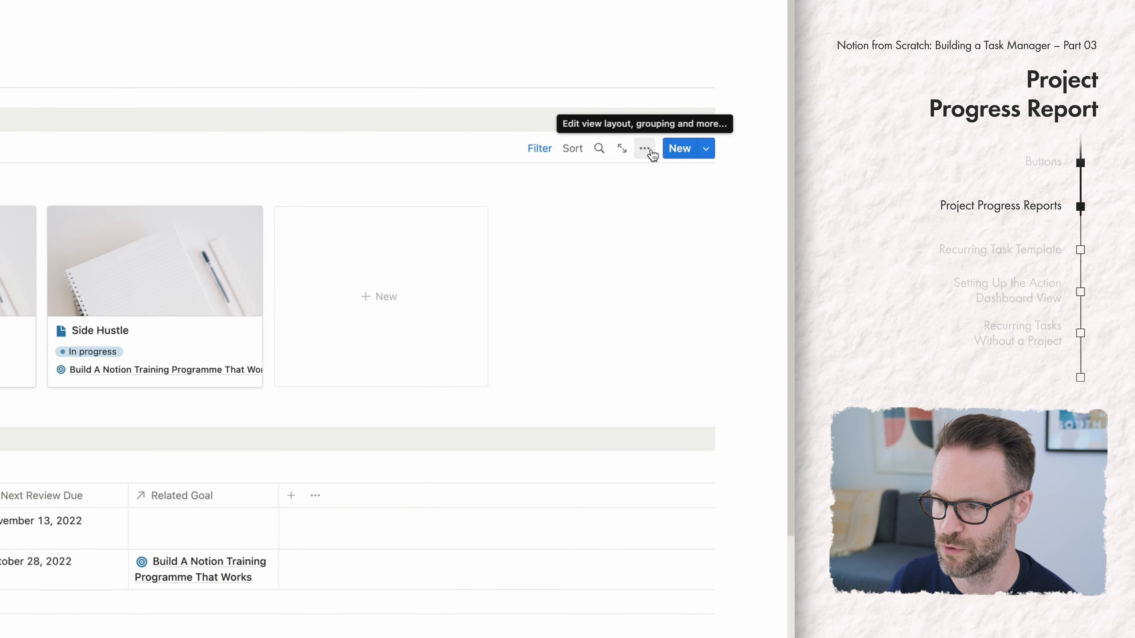
{"action": "left_click", "coordinate": [648, 151]}
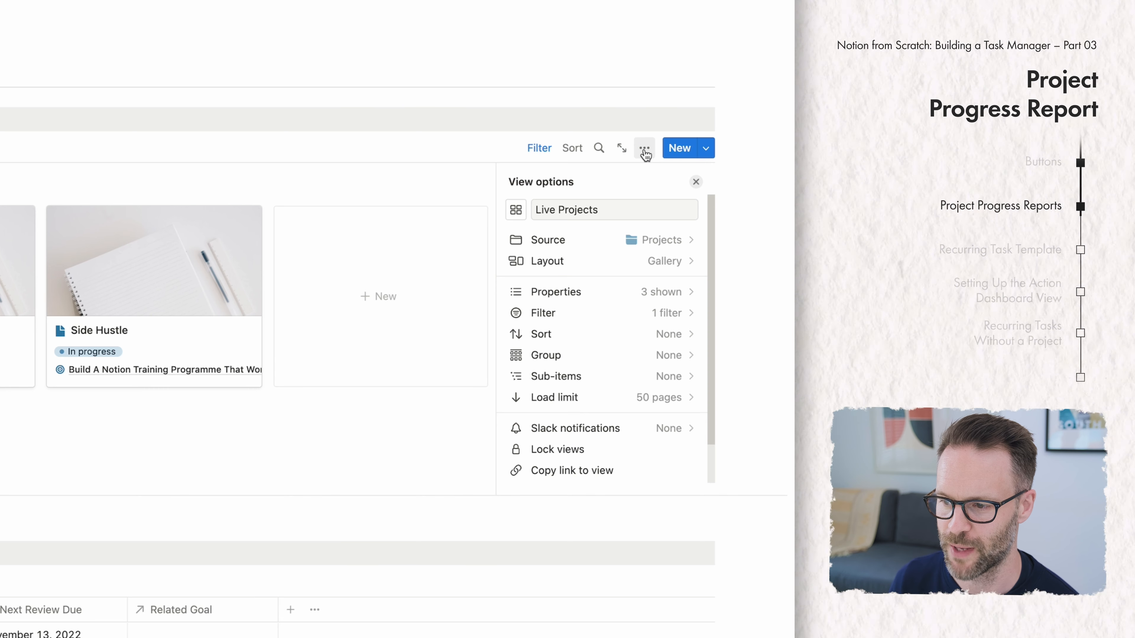
{"action": "left_click", "coordinate": [601, 293]}
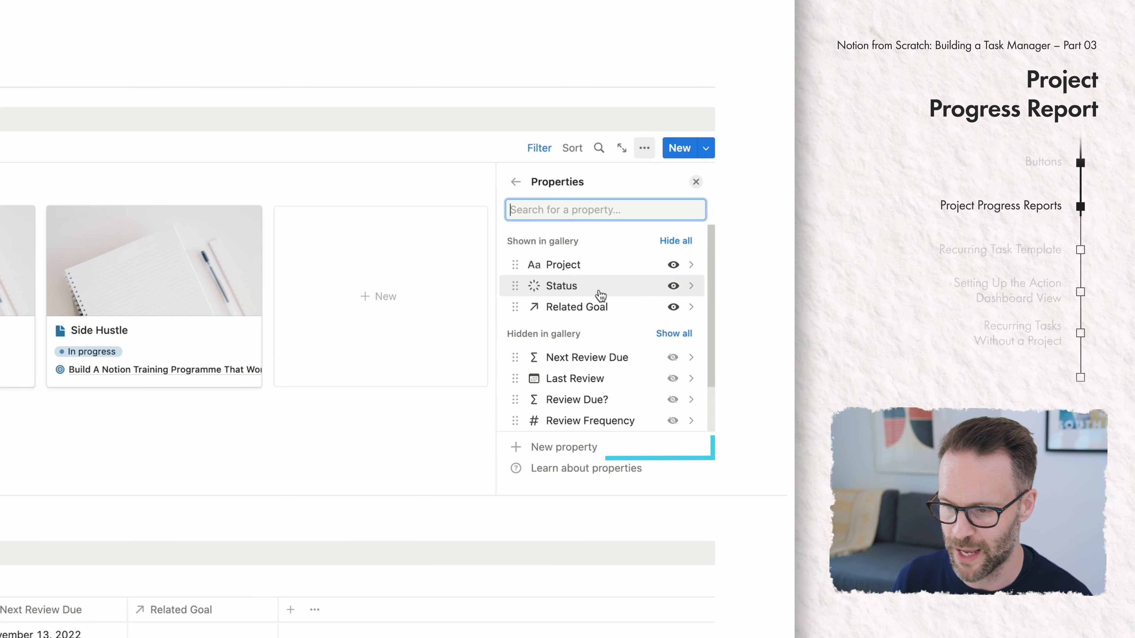
{"action": "left_click", "coordinate": [538, 449]}
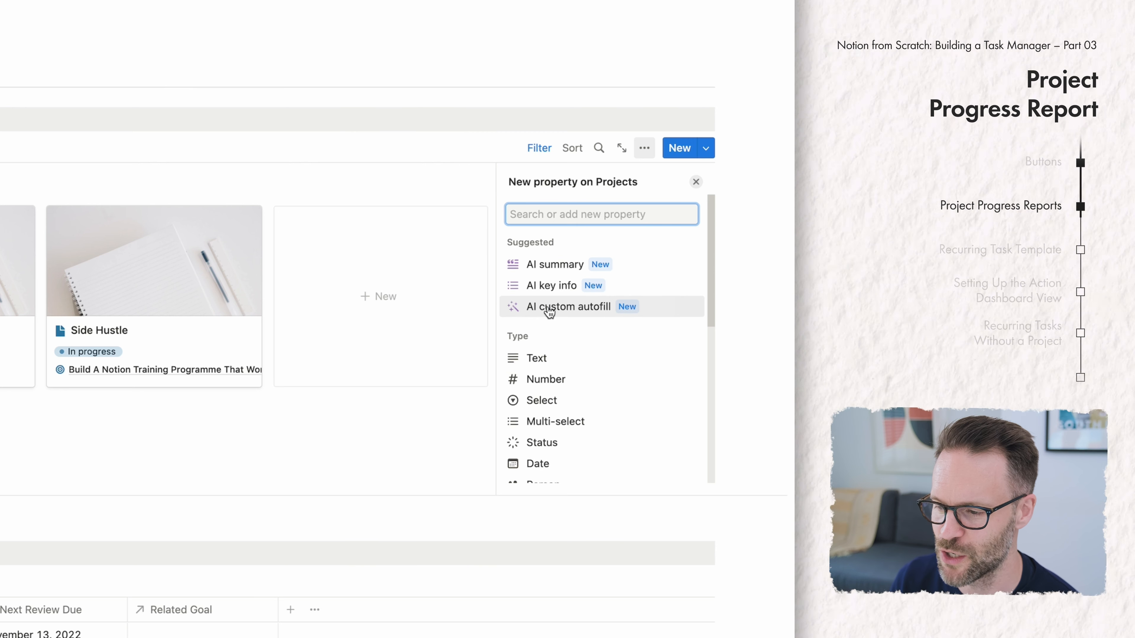
{"action": "scroll", "coordinate": [558, 344], "scroll_direction": "down", "scroll_amount": 5}
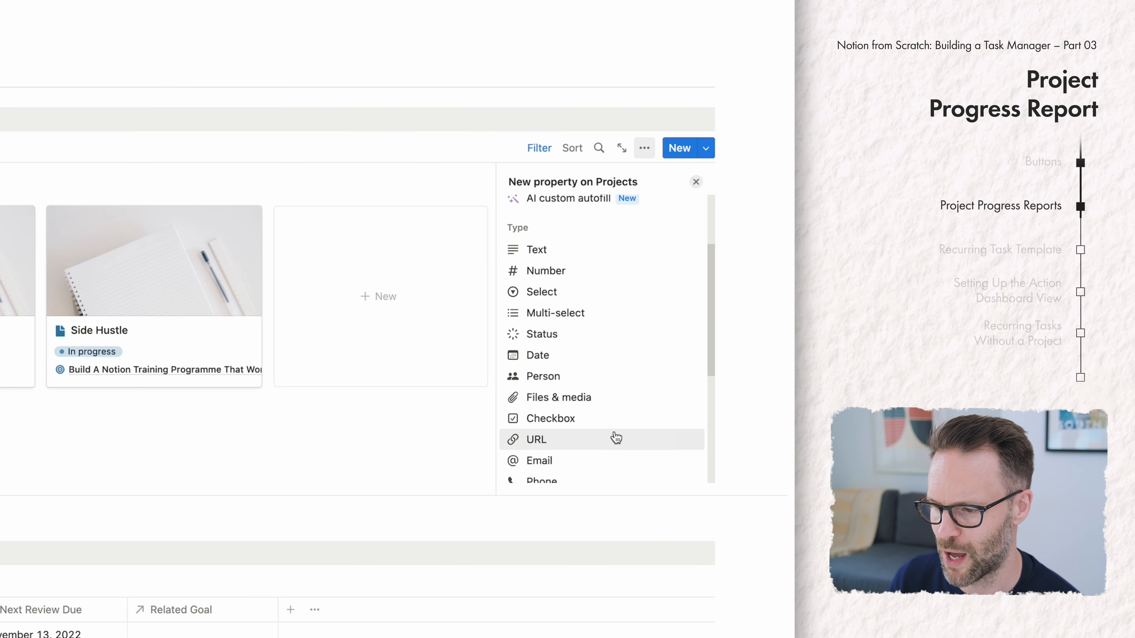
{"action": "scroll", "coordinate": [616, 438], "scroll_direction": "down", "scroll_amount": 2}
{"action": "scroll", "coordinate": [616, 437], "scroll_direction": "down", "scroll_amount": 3}
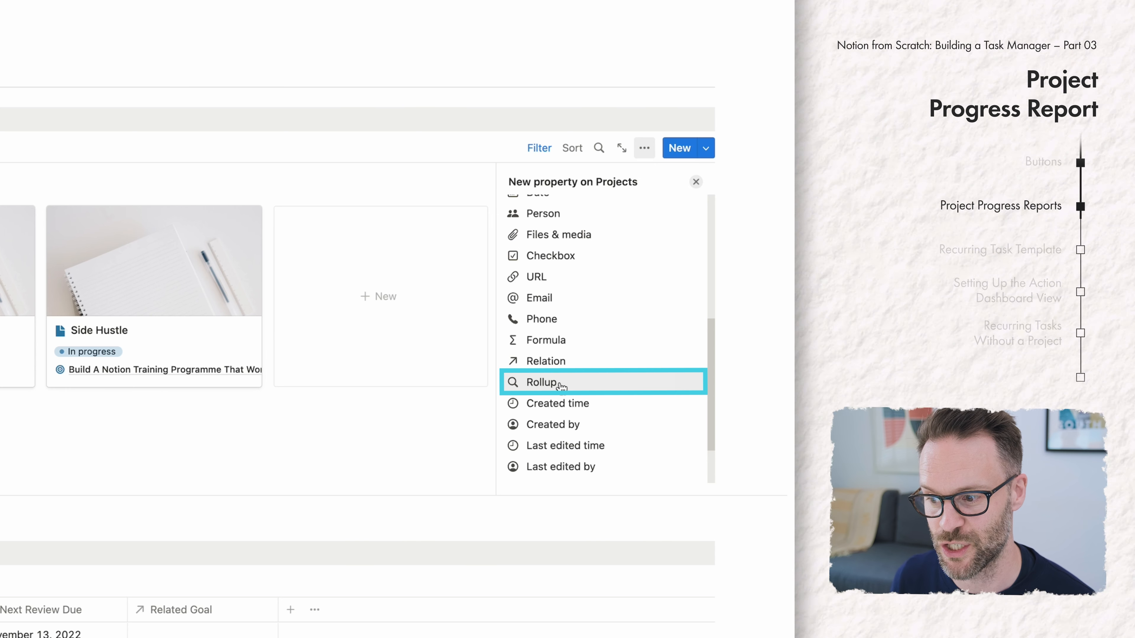
{"action": "left_click", "coordinate": [560, 384]}
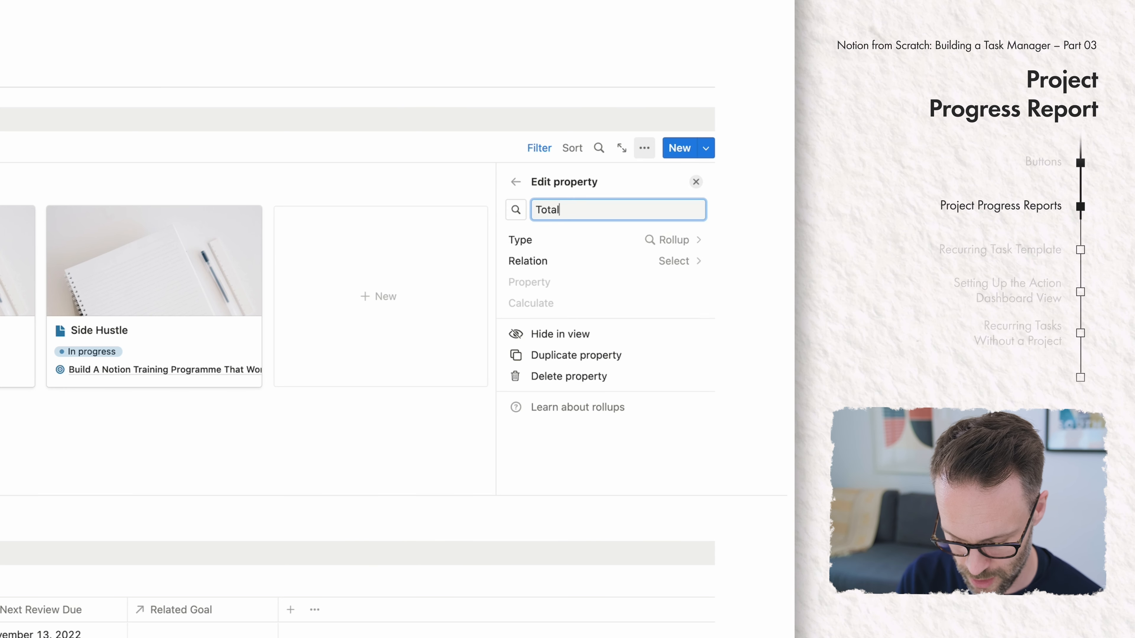
{"action": "type", "text": "Total Tasks"}
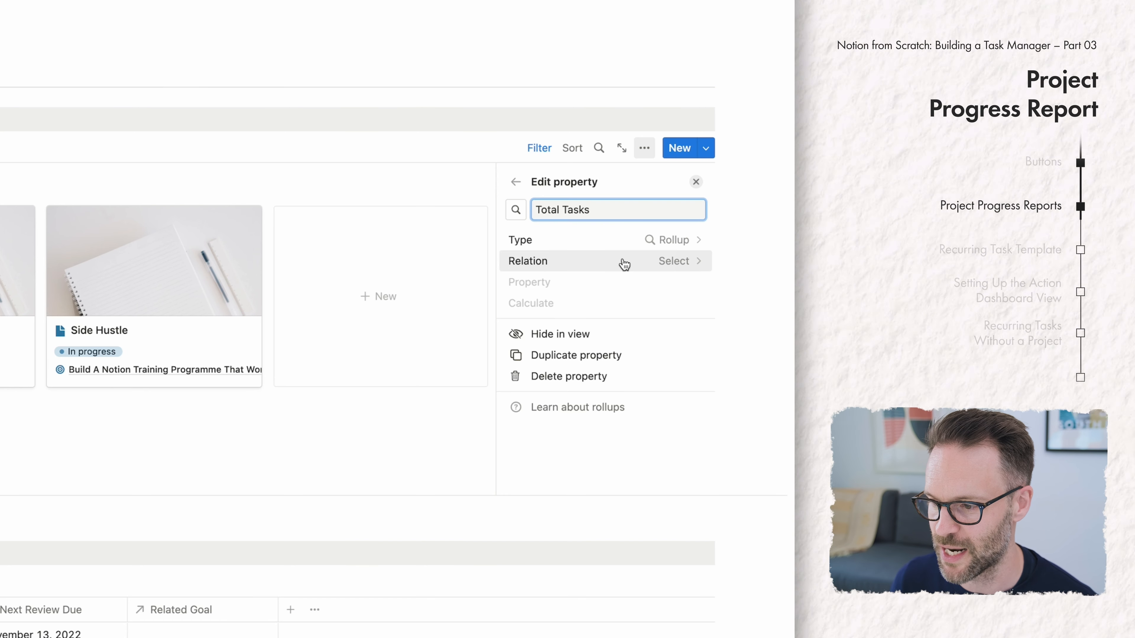
Set the Total Tasks rollup to use the Related Tasks relation and its Task property
{"action": "left_click", "coordinate": [622, 259]}
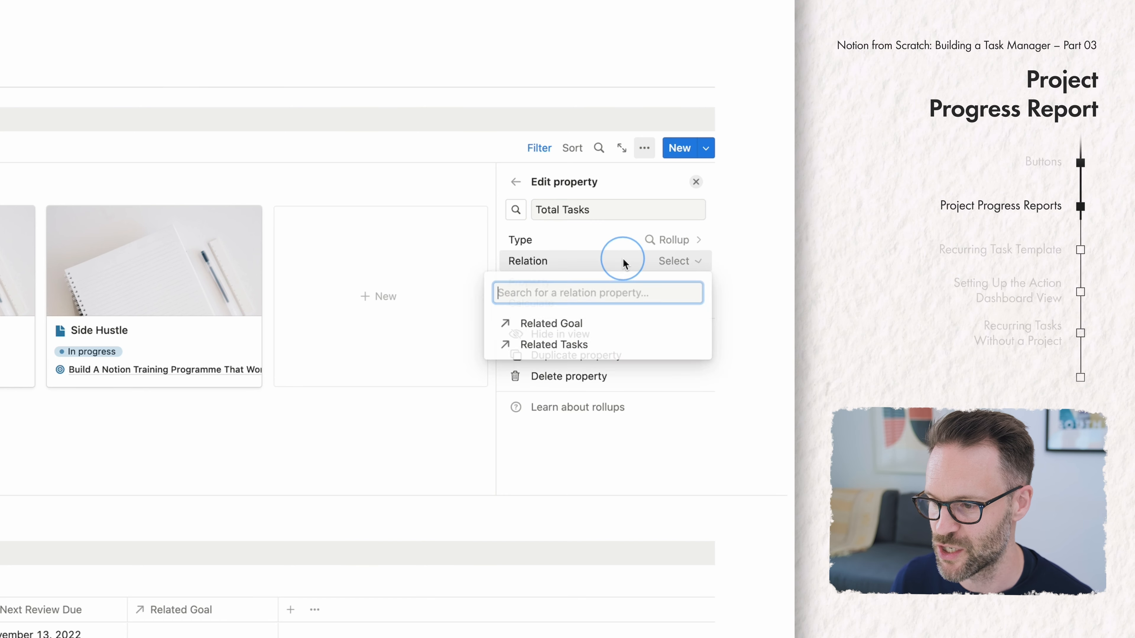
{"action": "left_click", "coordinate": [575, 345]}
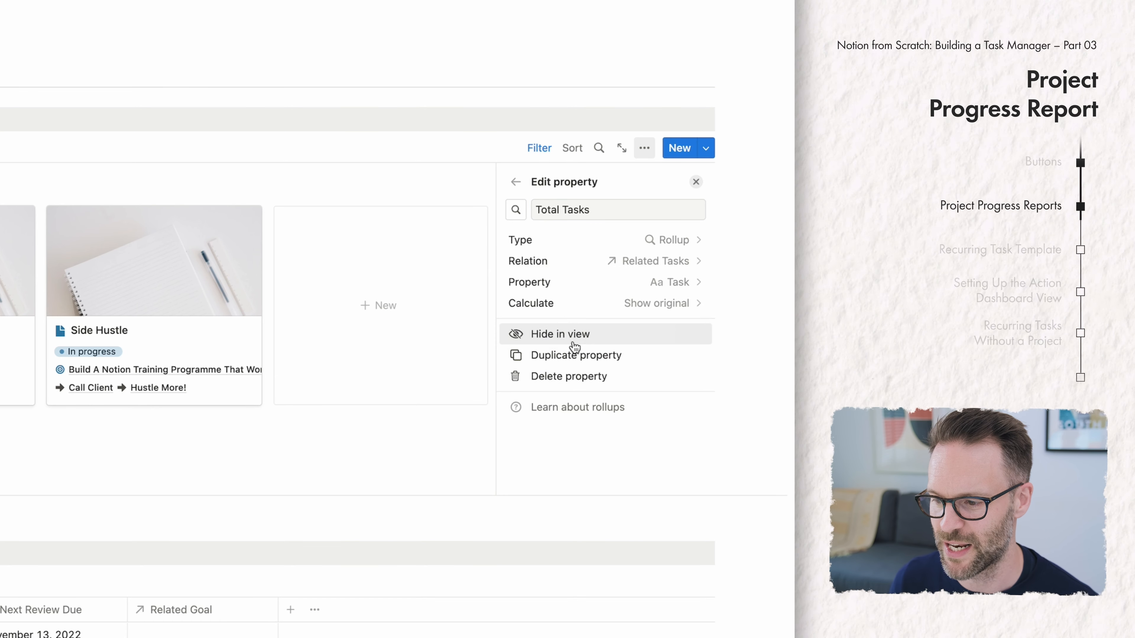
{"action": "left_click", "coordinate": [652, 291]}
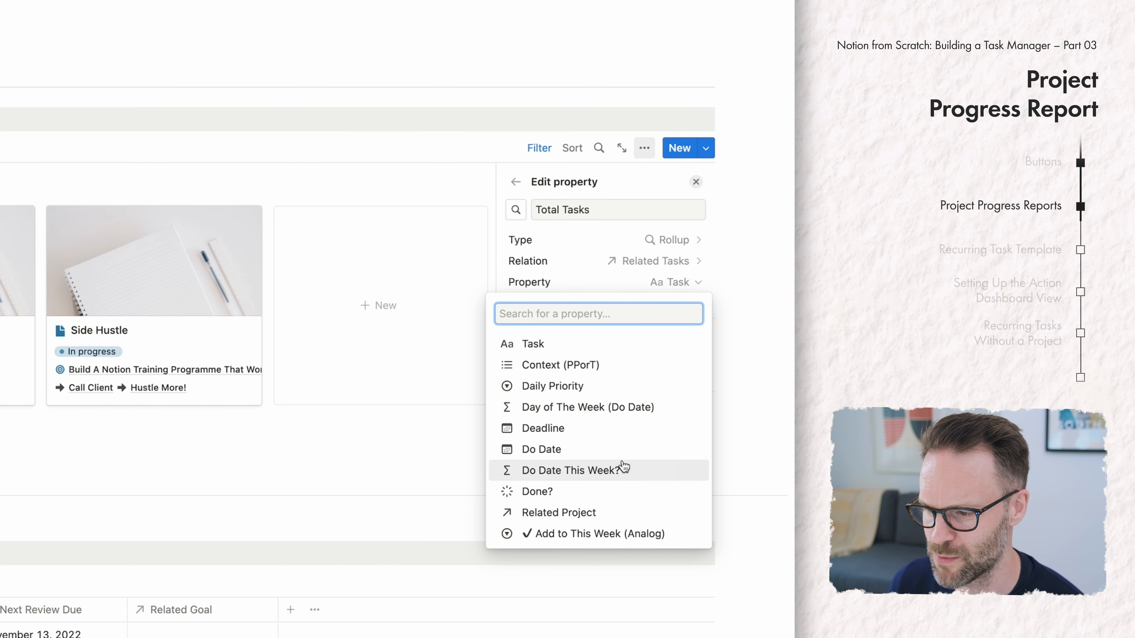
{"action": "left_click", "coordinate": [533, 343]}
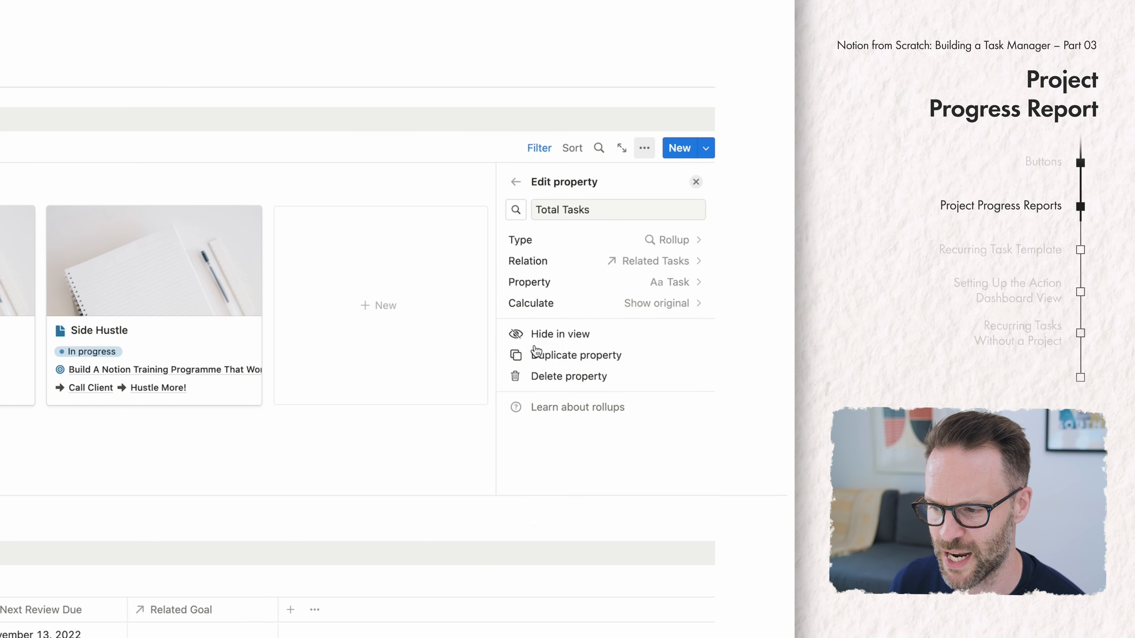
Set the Total Tasks rollup to calculate Count all and check the rollup on the Side Hustle card
{"action": "left_click", "coordinate": [653, 306]}
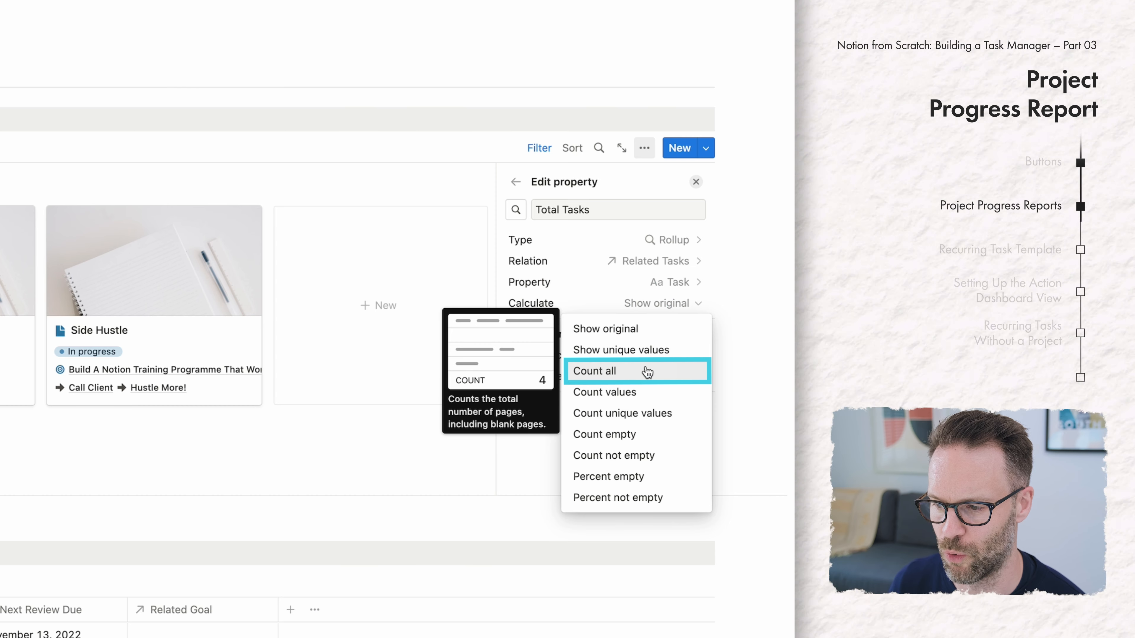
{"action": "left_click", "coordinate": [624, 375]}
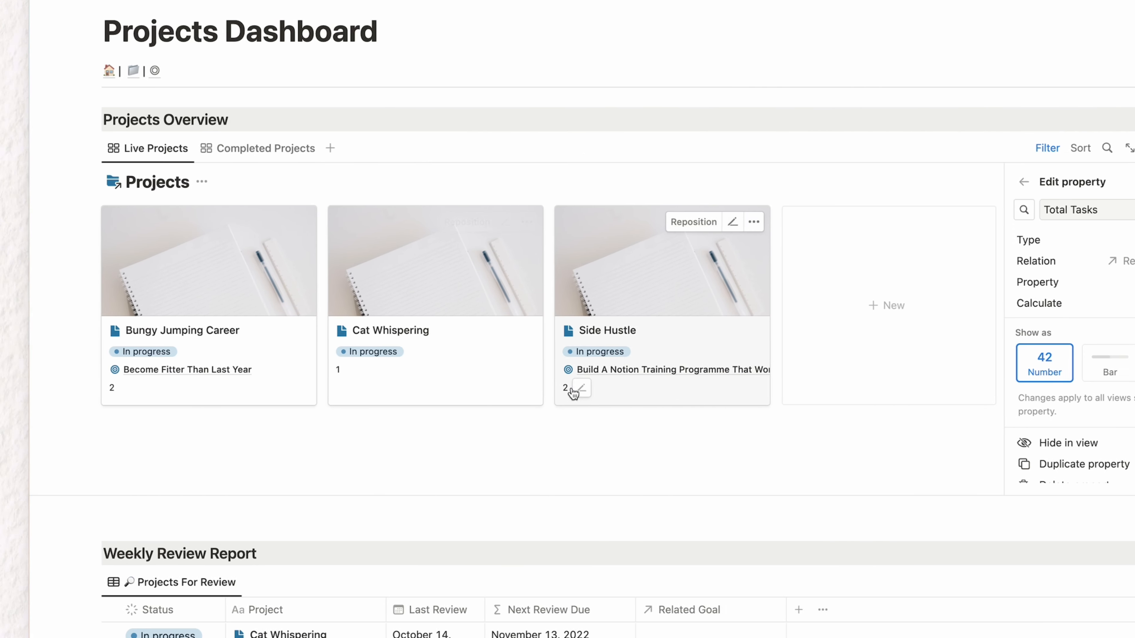
{"action": "left_click", "coordinate": [575, 389]}
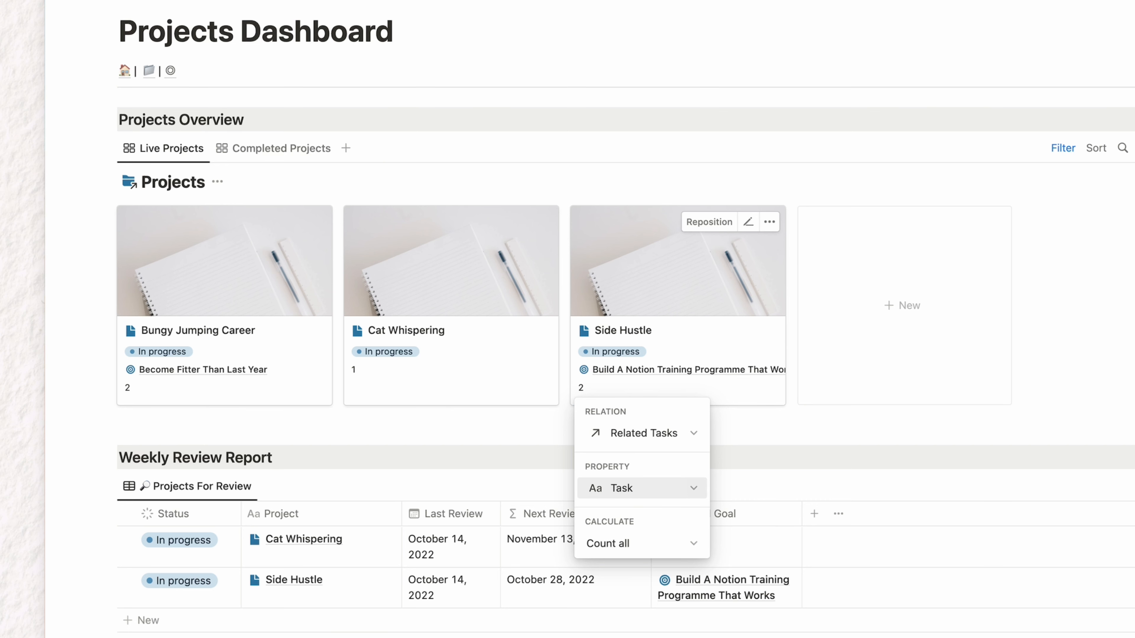
{"action": "key", "text": "Escape"}
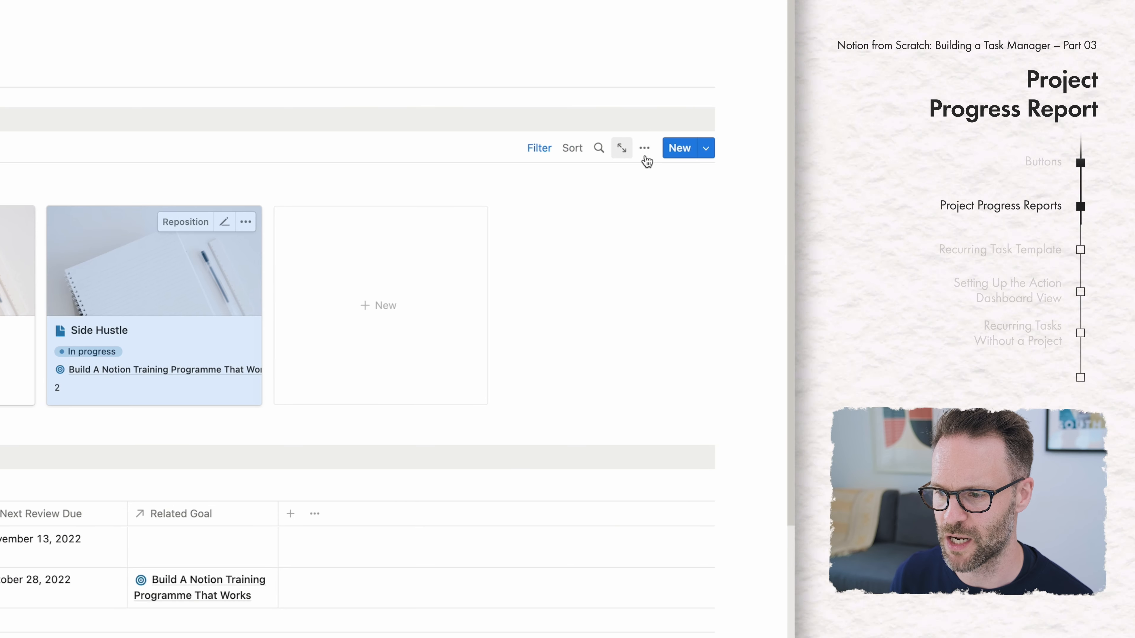
Add a formula property named "Total Tasks Report" to the Live Projects gallery
{"action": "left_click", "coordinate": [644, 148]}
{"action": "left_click", "coordinate": [641, 295]}
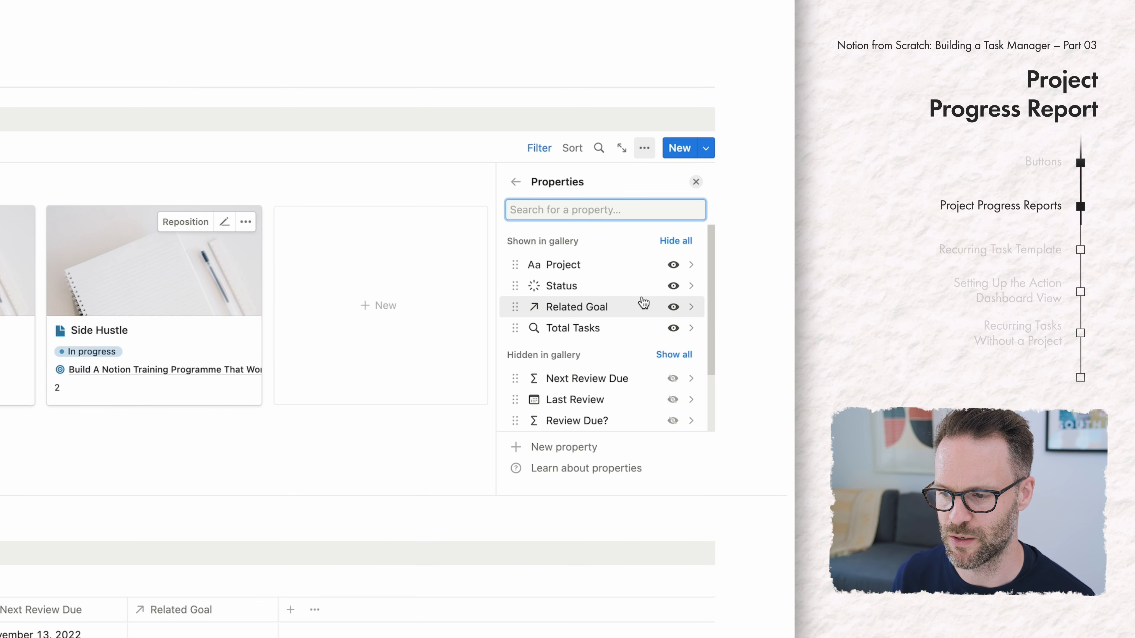
{"action": "left_click", "coordinate": [564, 448]}
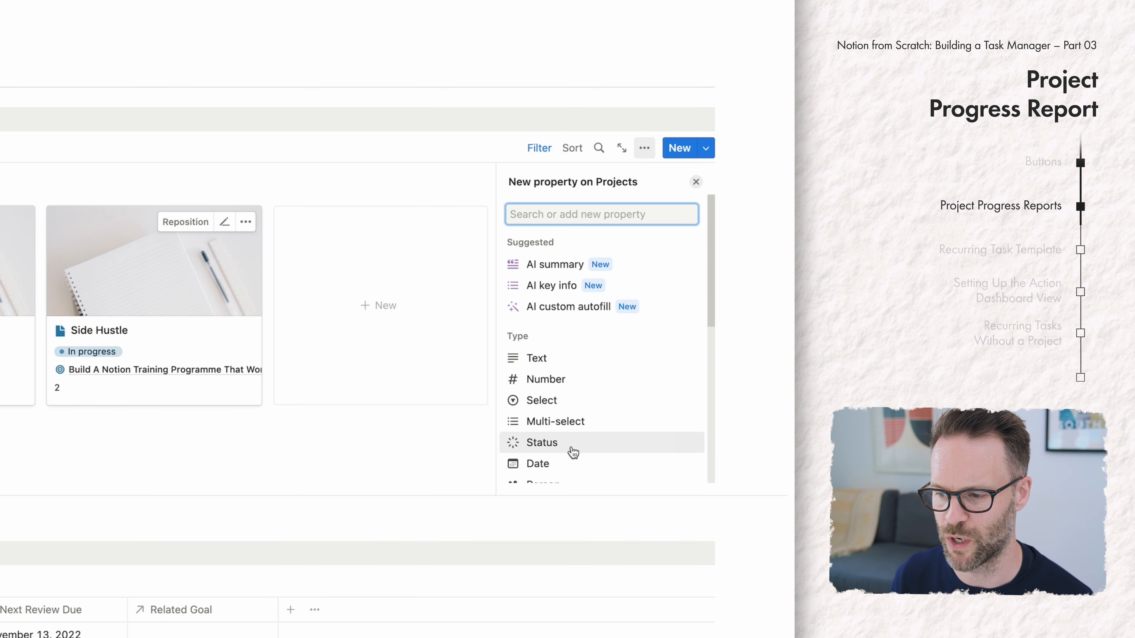
{"action": "scroll", "coordinate": [574, 452], "scroll_direction": "down", "scroll_amount": 5}
{"action": "left_click", "coordinate": [546, 269]}
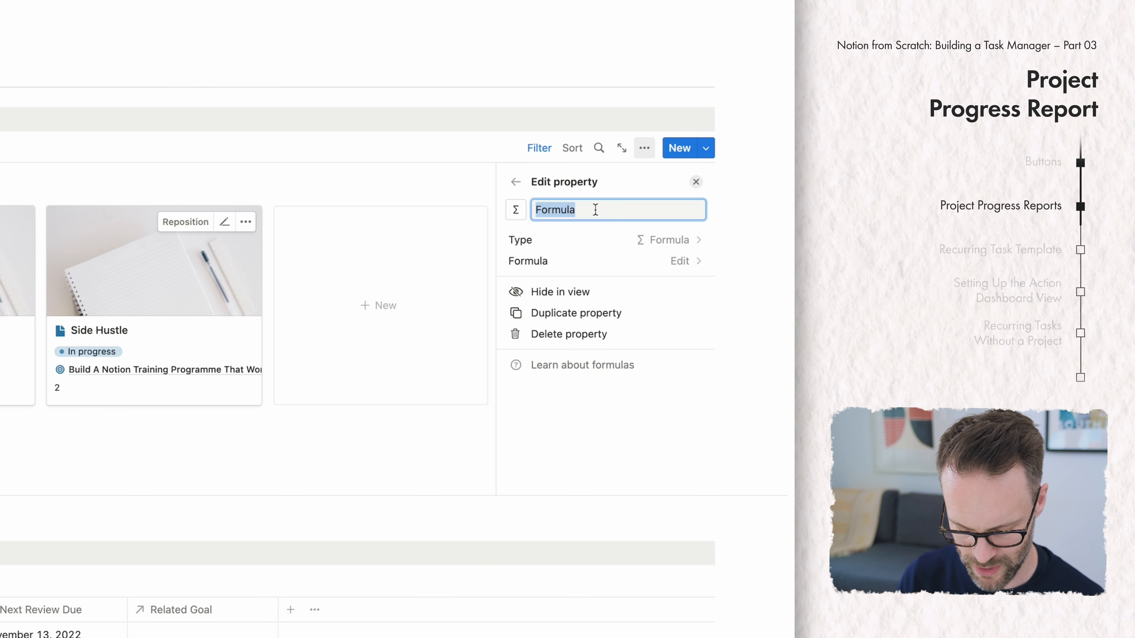
{"action": "type", "text": "Total Tasks"}
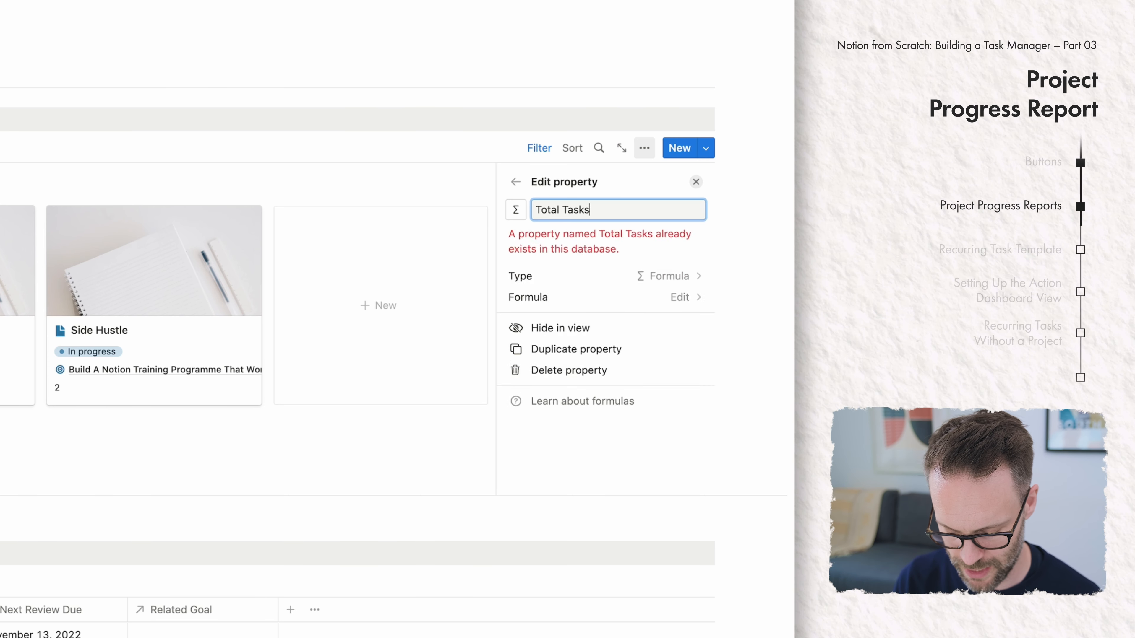
{"action": "type", "text": " Reoirt"}
{"action": "key", "text": "BackSpace"}
{"action": "key", "text": "BackSpace"}
{"action": "key", "text": "BackSpace"}
{"action": "key", "text": "BackSpace"}
{"action": "type", "text": "port"}
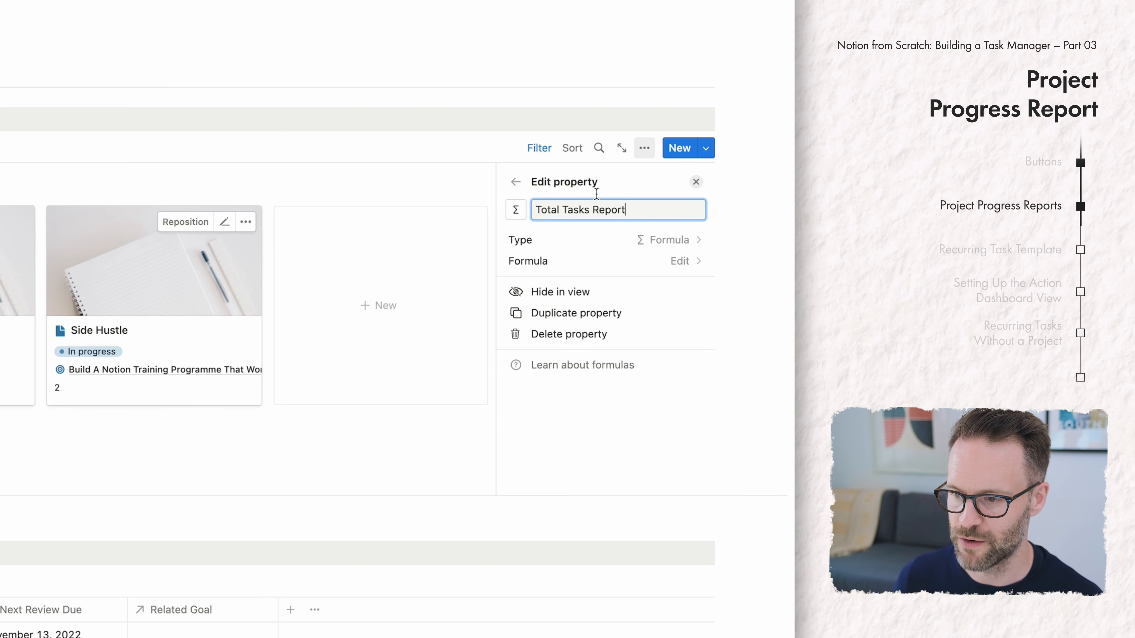
Start the Total Tasks Report formula with the concat function and a quoted tick symbol "✔ " as its first argument
{"action": "left_click", "coordinate": [631, 260]}
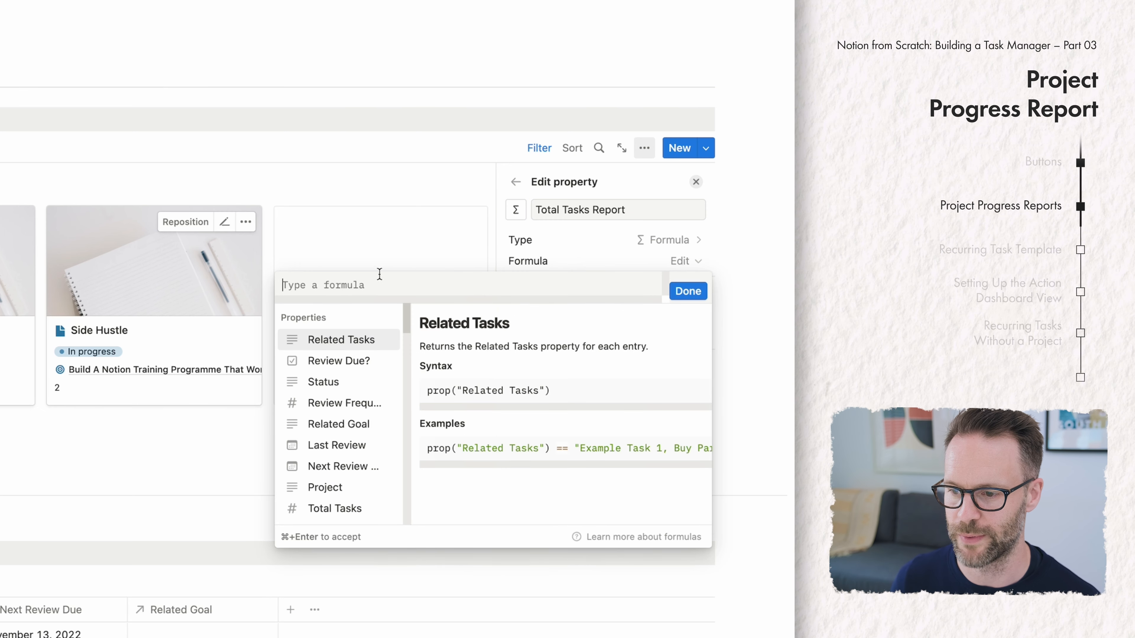
{"action": "type", "text": "concat"}
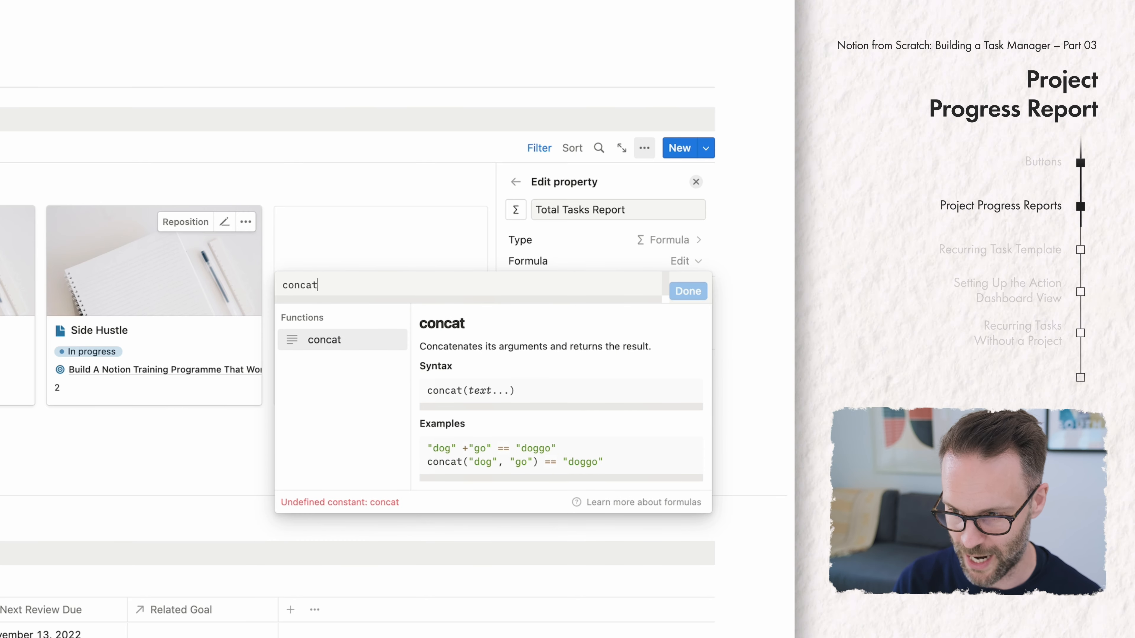
{"action": "type", "text": "( \""}
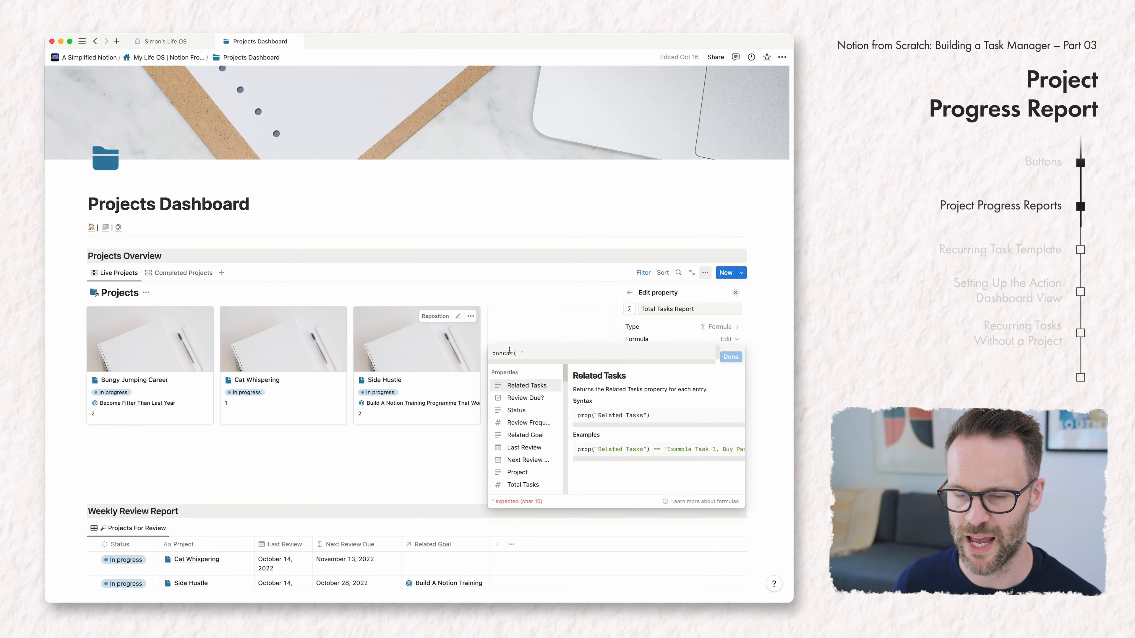
{"action": "left_click", "coordinate": [96, 7]}
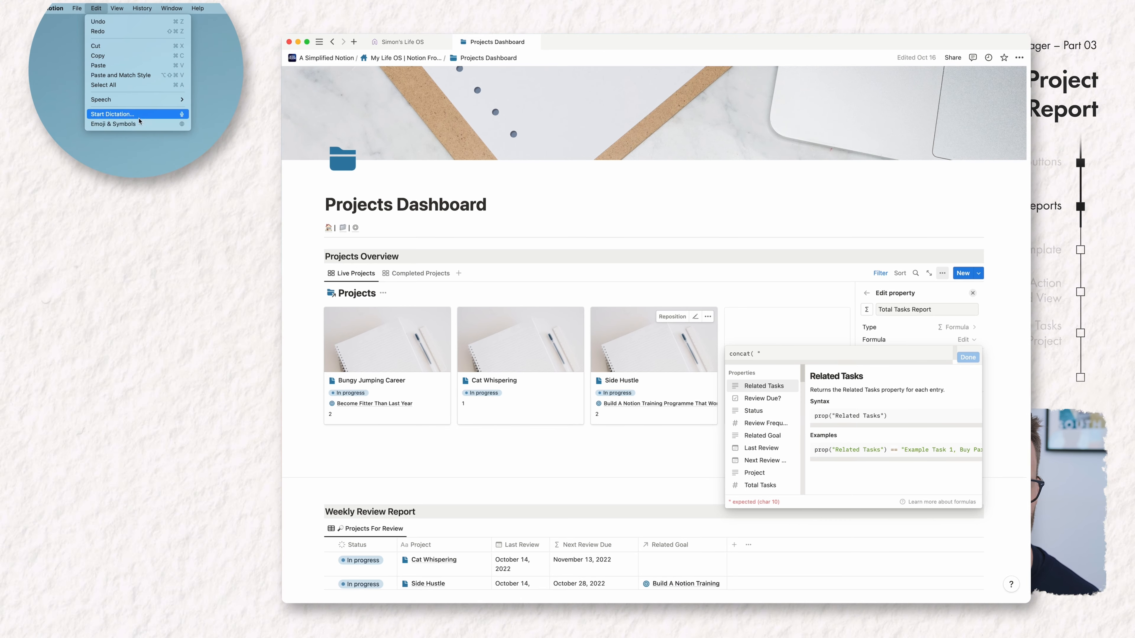
{"action": "left_click", "coordinate": [138, 125]}
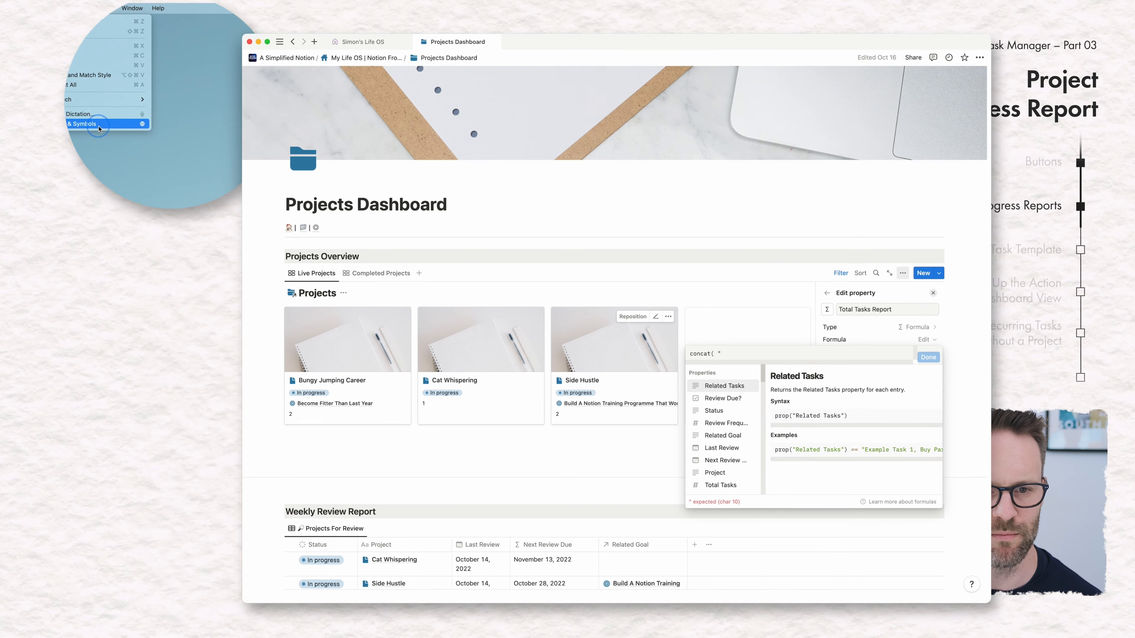
{"action": "double_click", "coordinate": [513, 137]}
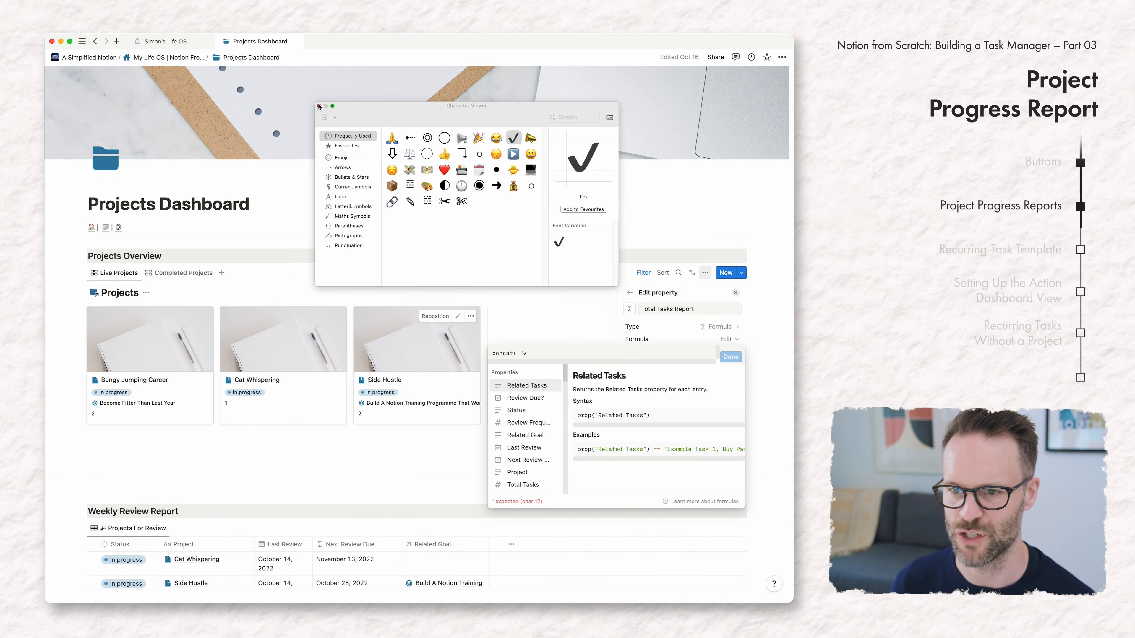
{"action": "left_click", "coordinate": [318, 107]}
{"action": "type", "text": "\""}
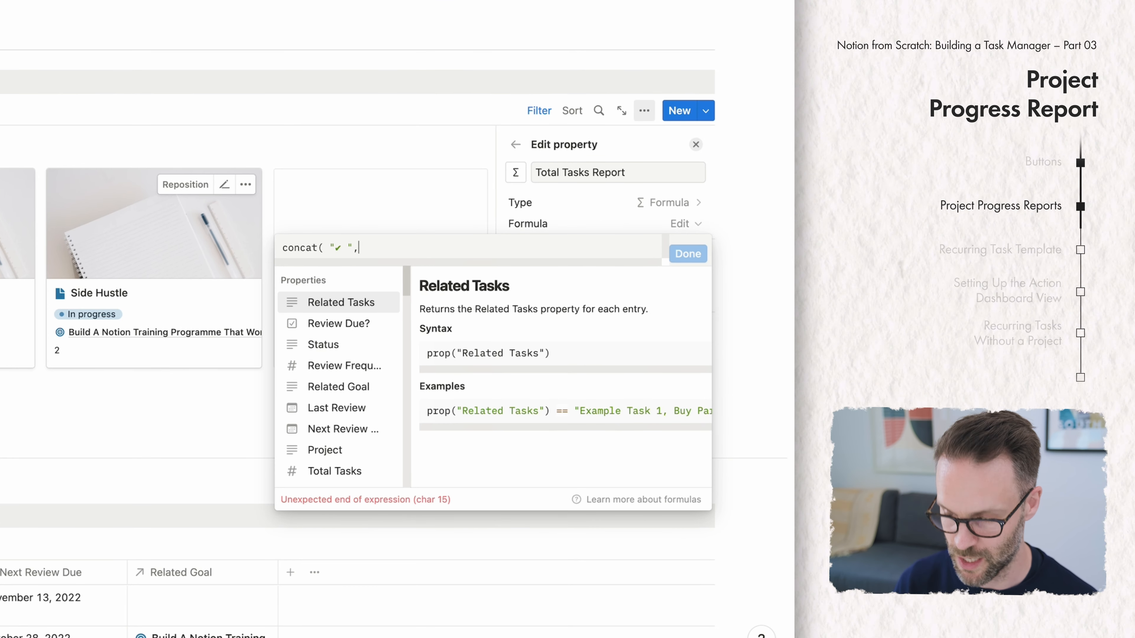
Complete the formula as concat("✔ ", format(prop("Total Tasks")), " Tasks") and save it
{"action": "type", "text": ", "}
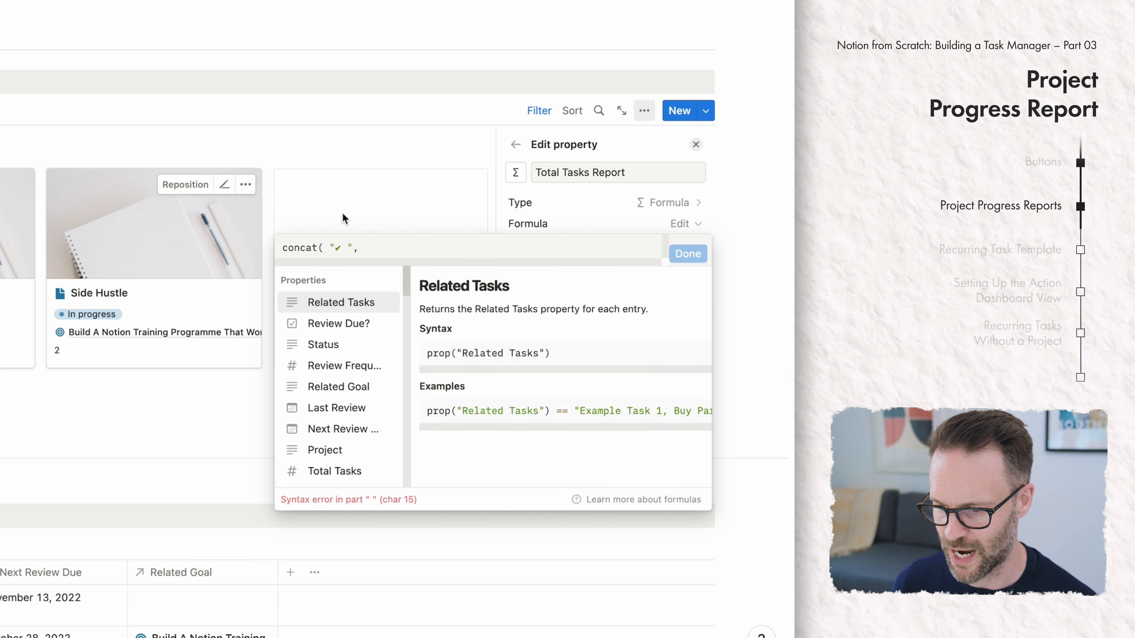
{"action": "type", "text": "format"}
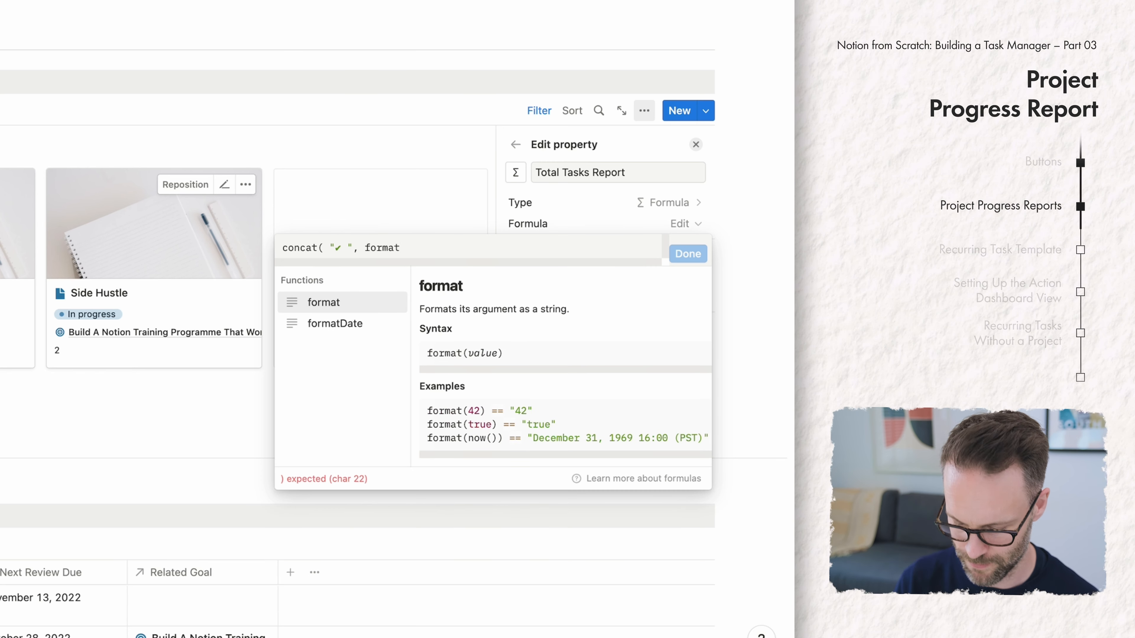
{"action": "type", "text": "("}
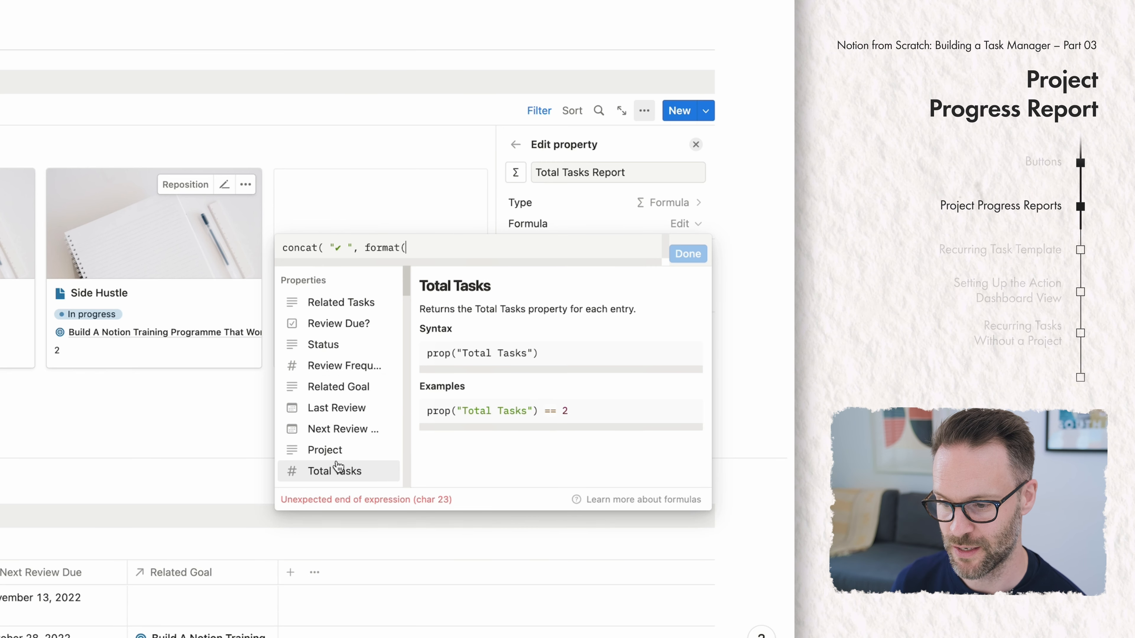
{"action": "scroll", "coordinate": [342, 460], "scroll_direction": "down", "scroll_amount": 1}
{"action": "left_click", "coordinate": [352, 452]}
{"action": "type", "text": ", \" Task"}
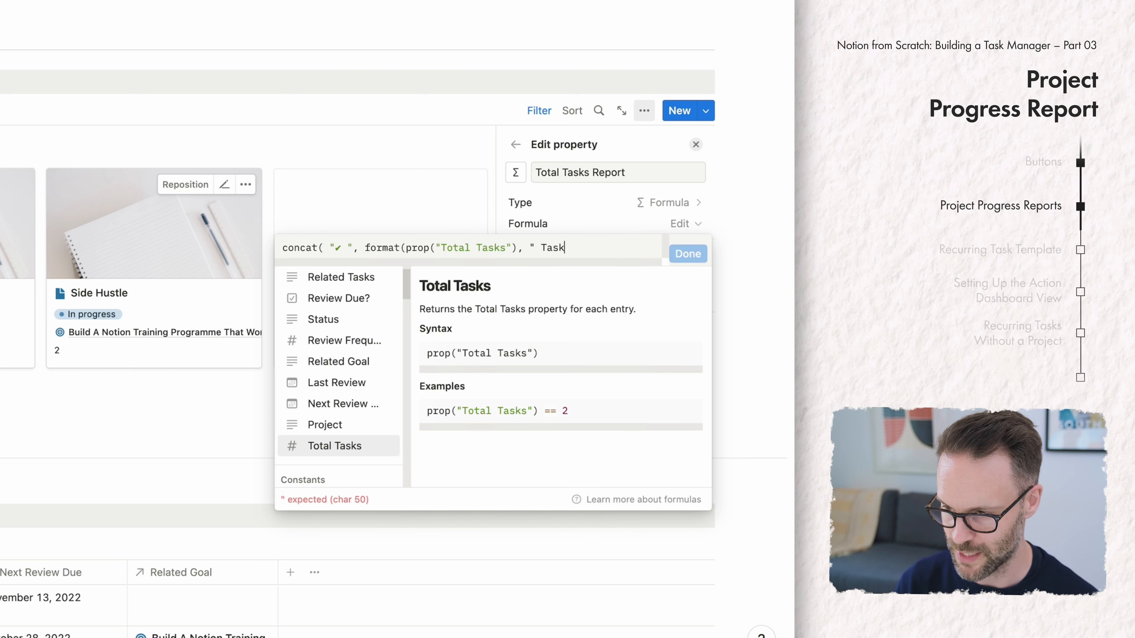
{"action": "type", "text": "\")"}
{"action": "left_click", "coordinate": [516, 248]}
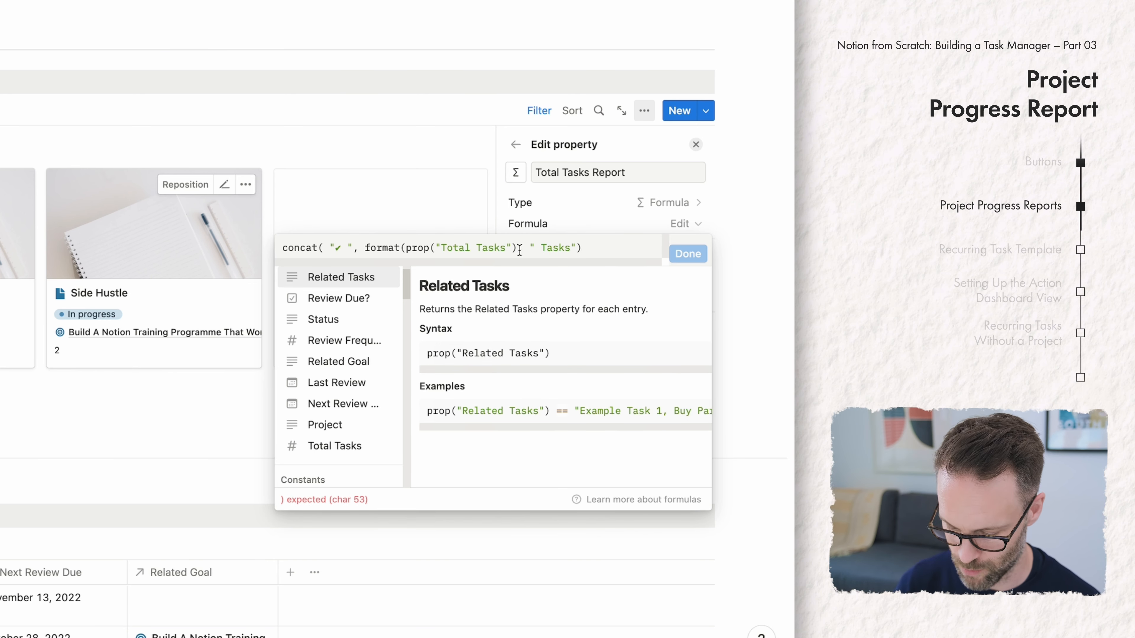
{"action": "type", "text": "),"}
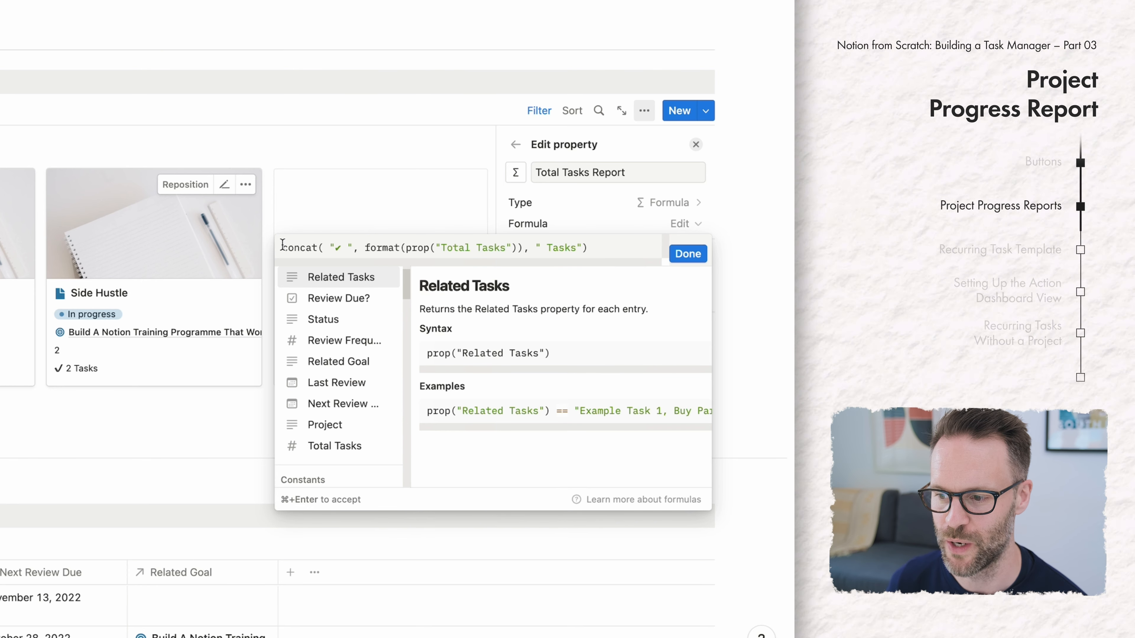
{"action": "left_click", "coordinate": [696, 255]}
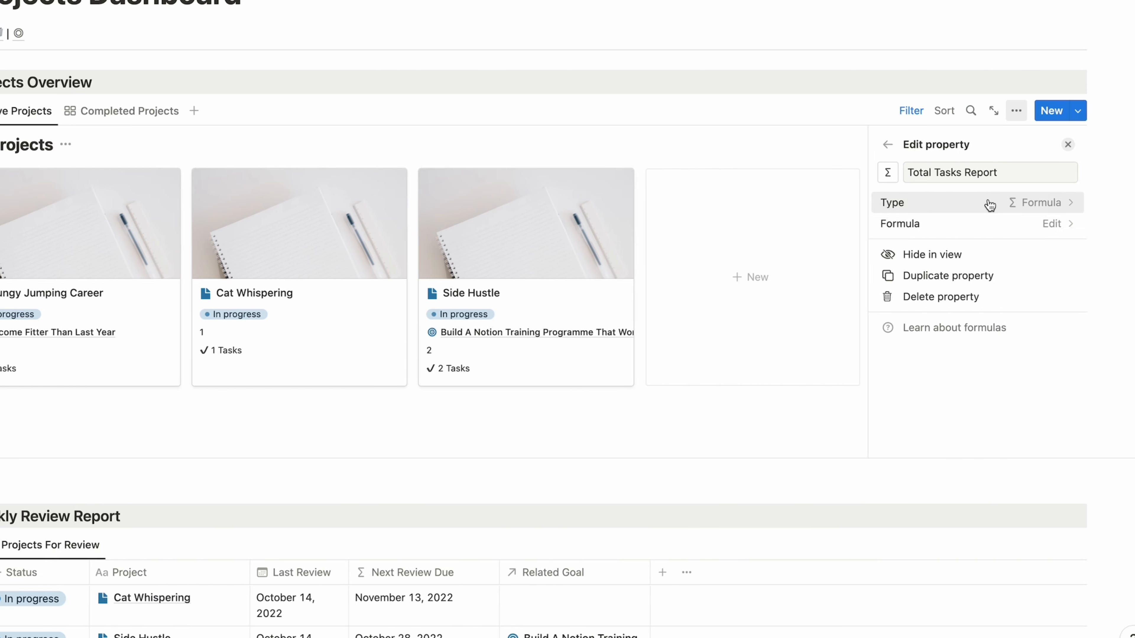
Change the first text in the Total Tasks Report formula to "✔ A Total of " and save the formula
{"action": "left_click", "coordinate": [1051, 223]}
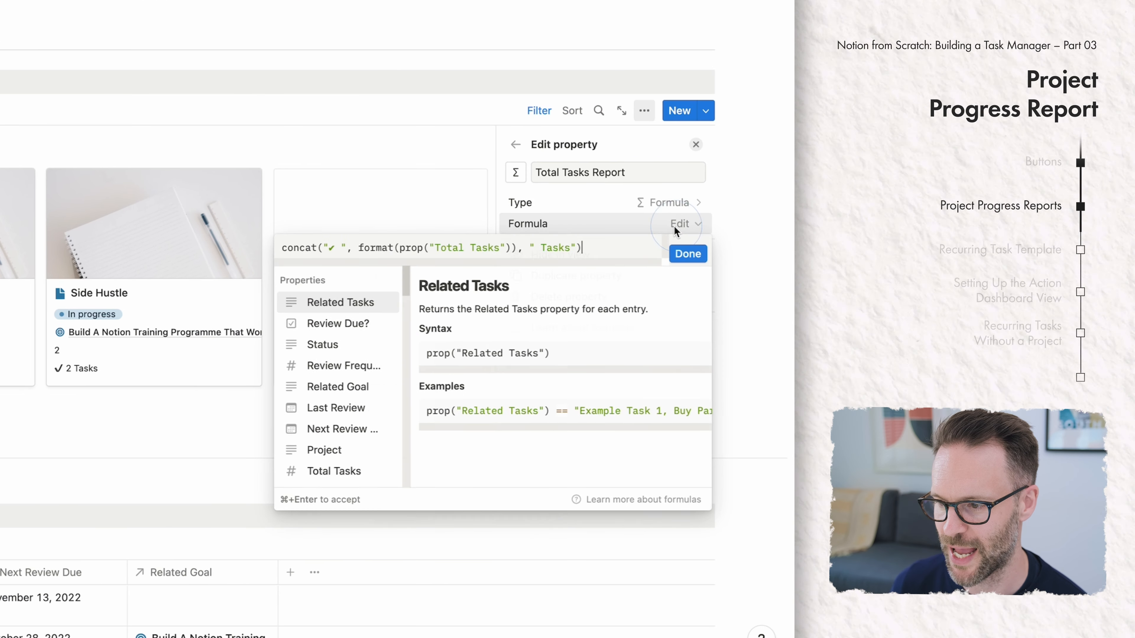
{"action": "left_click", "coordinate": [336, 249]}
{"action": "type", "text": "A TotAL"}
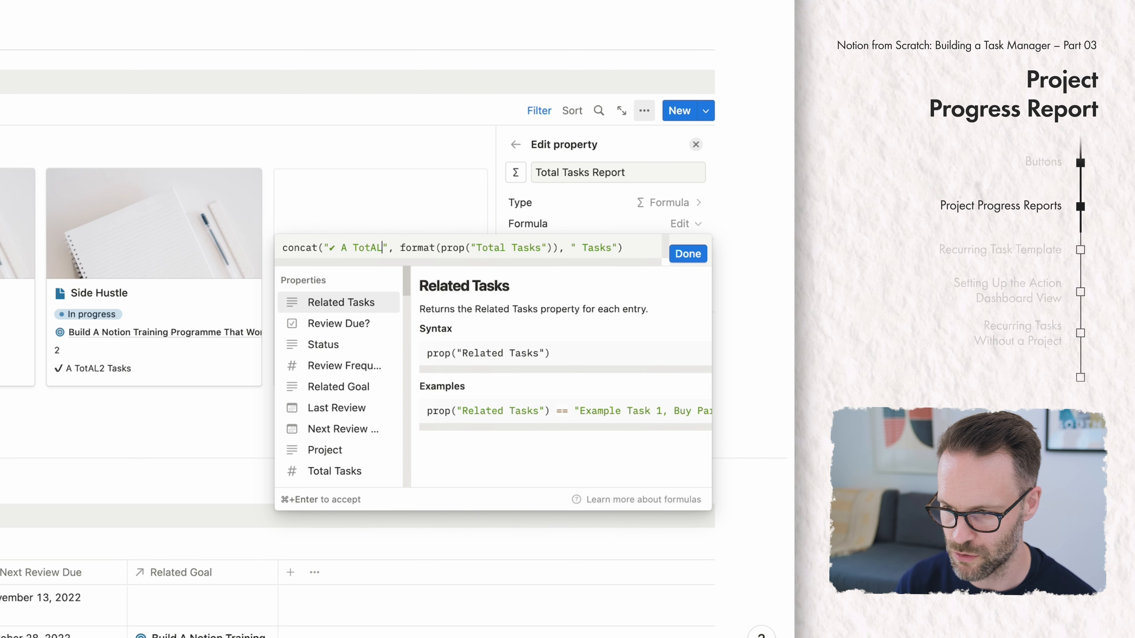
{"action": "key", "text": "BackSpace"}
{"action": "key", "text": "BackSpace"}
{"action": "type", "text": "al Of"}
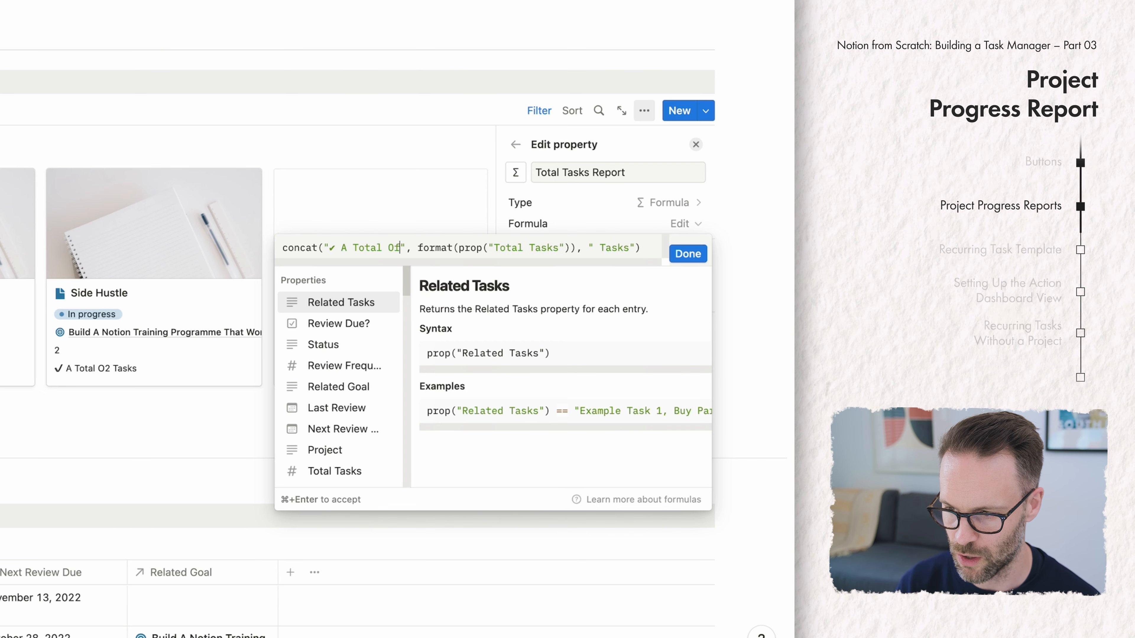
{"action": "key", "text": "BackSpace"}
{"action": "key", "text": "BackSpace"}
{"action": "type", "text": "of"}
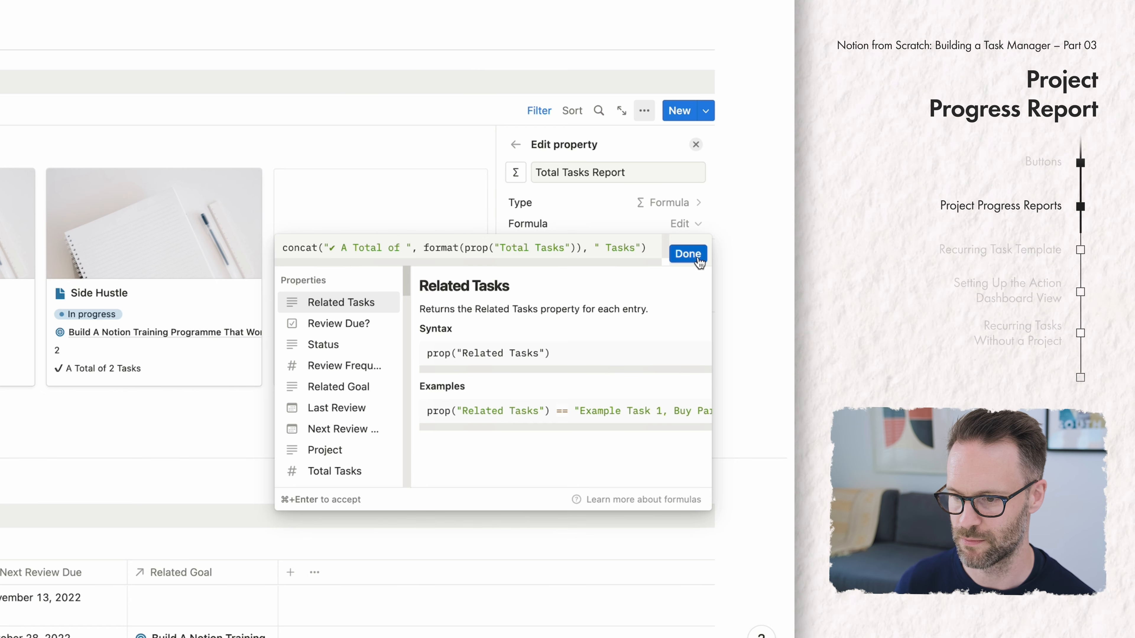
{"action": "left_click", "coordinate": [687, 254]}
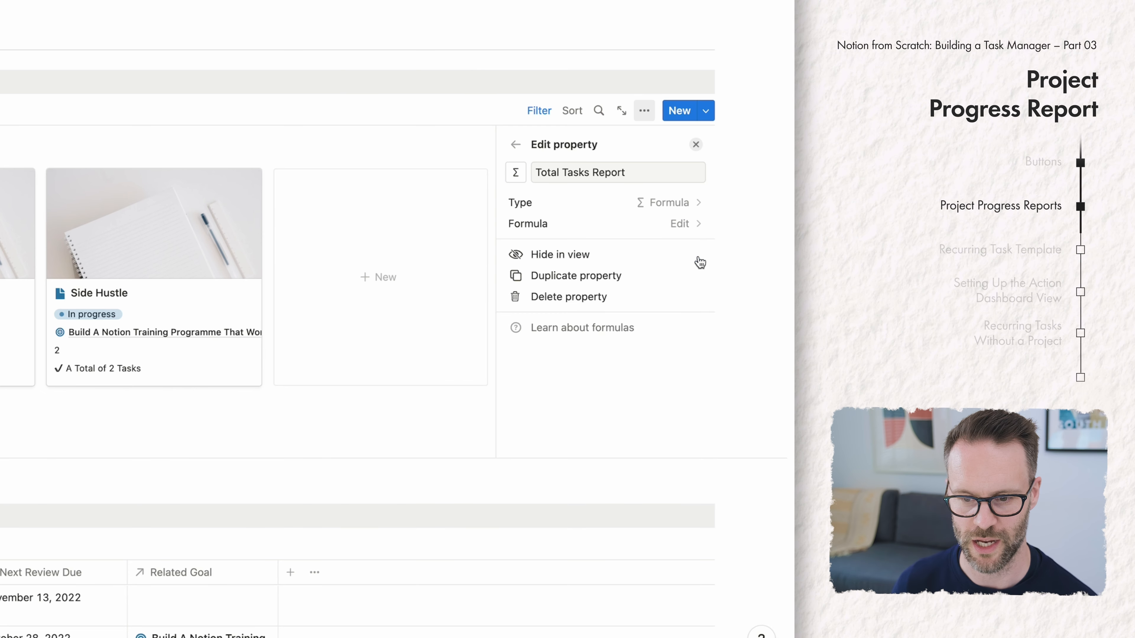
Give the Total Tasks Report property the circled check mark icon and close the property settings
{"action": "left_click", "coordinate": [516, 175]}
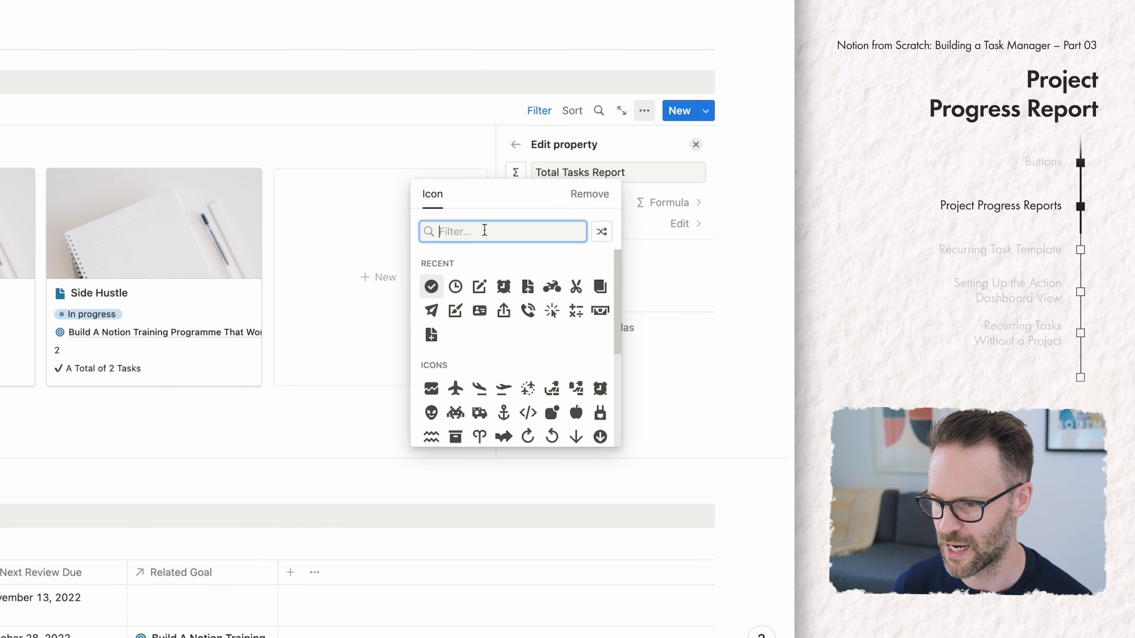
{"action": "left_click", "coordinate": [431, 286]}
{"action": "left_click", "coordinate": [515, 144]}
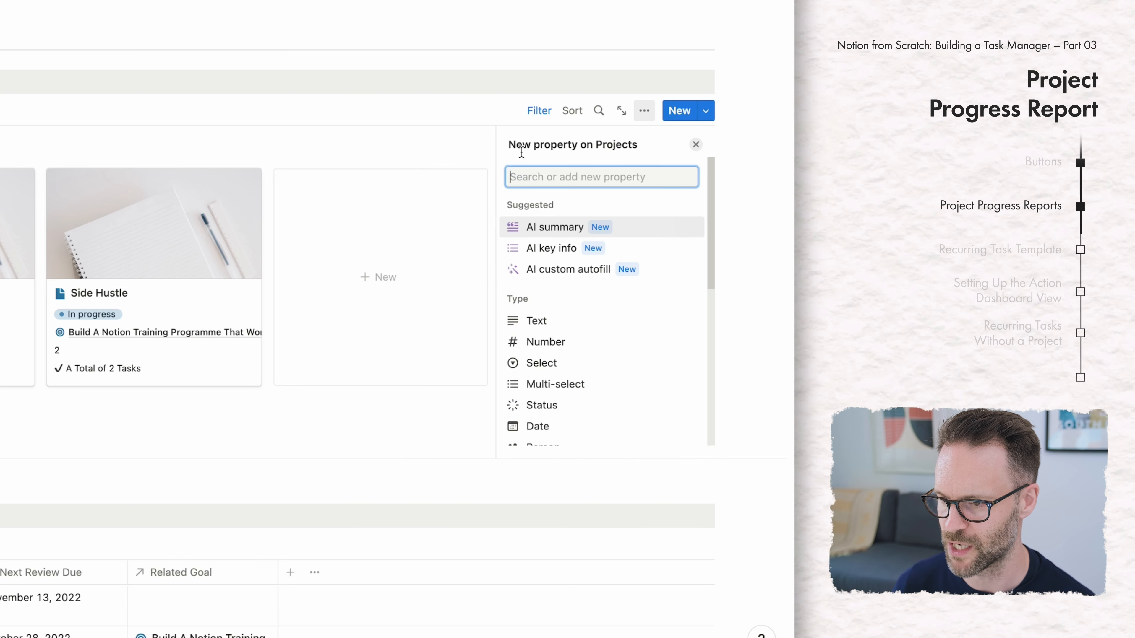
{"action": "left_click", "coordinate": [695, 145]}
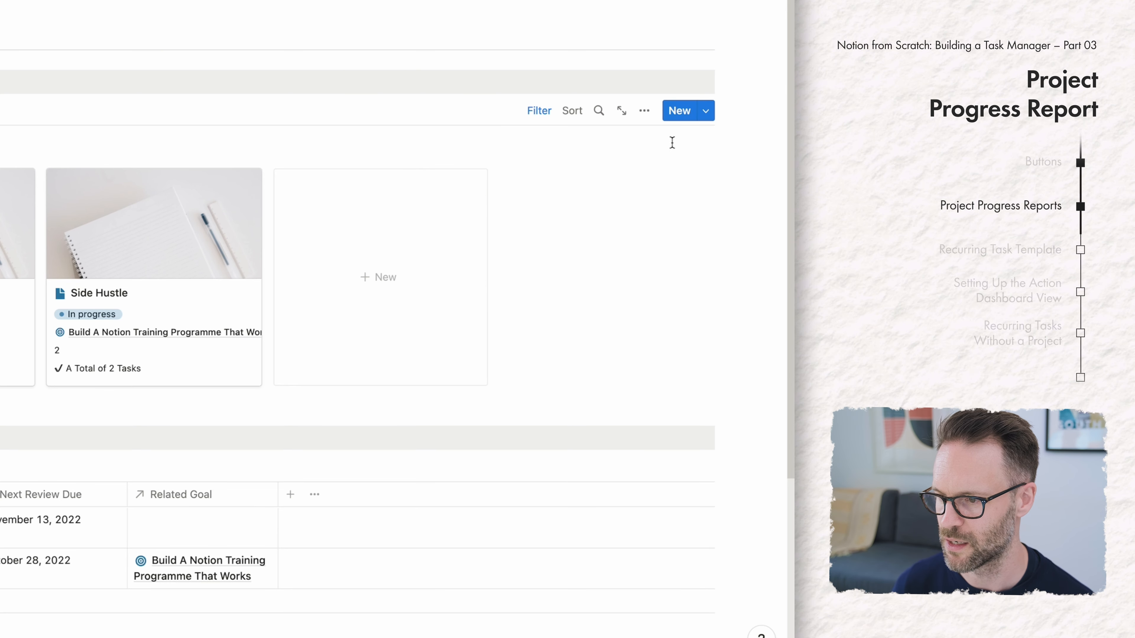
Hide the Total Tasks rollup in the Live Projects gallery and duplicate that property
{"action": "left_click", "coordinate": [644, 110]}
{"action": "left_click", "coordinate": [603, 258]}
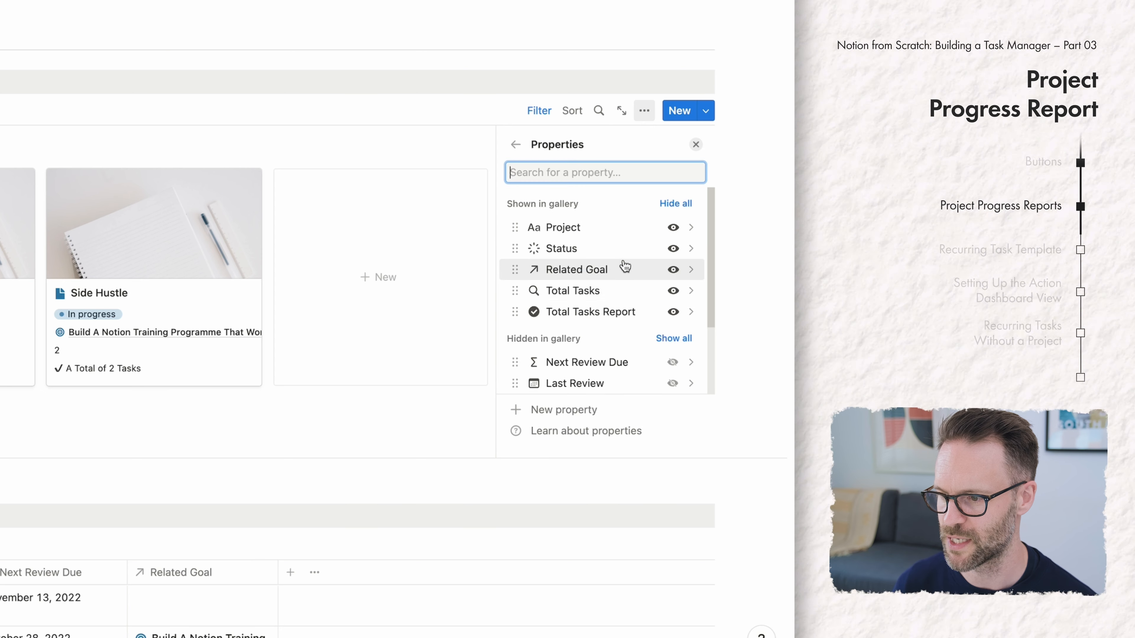
{"action": "left_click", "coordinate": [673, 291]}
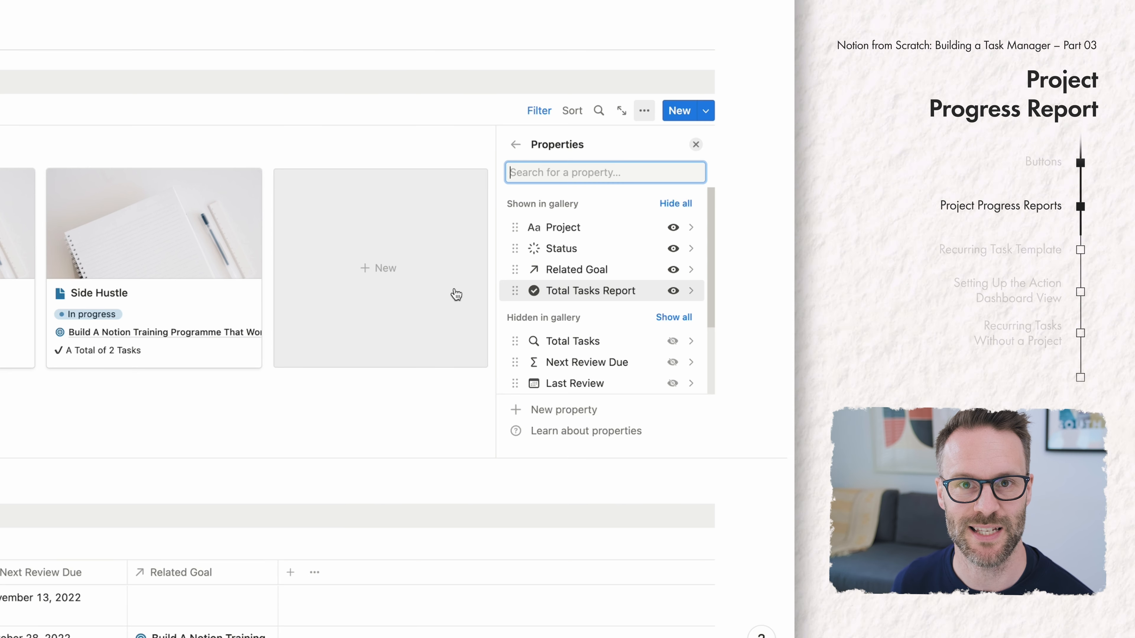
{"action": "left_click", "coordinate": [515, 342]}
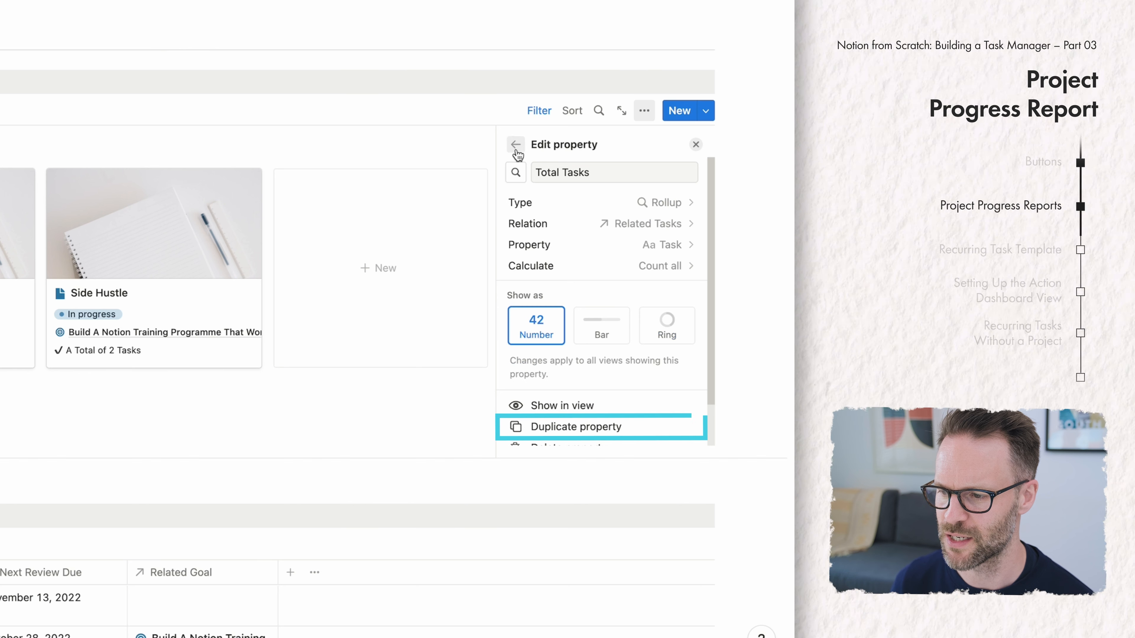
{"action": "left_click", "coordinate": [582, 428]}
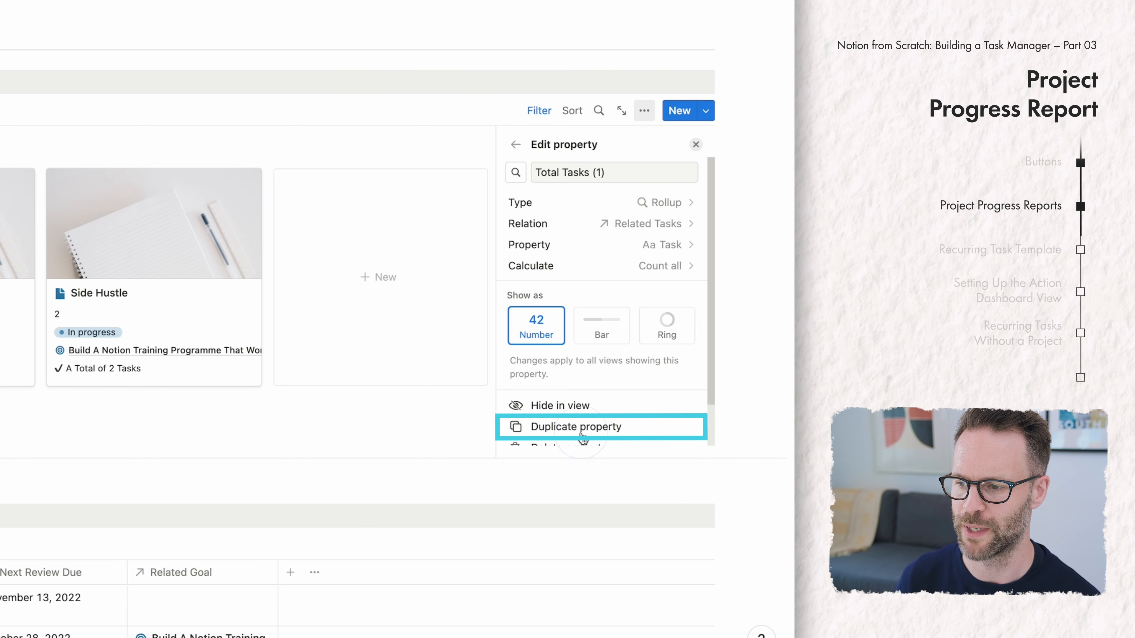
Rename the duplicated rollup to Completed Tasks and set it to roll up the Done? property from Related Tasks
{"action": "left_click", "coordinate": [562, 172]}
{"action": "type", "text": "Complated"}
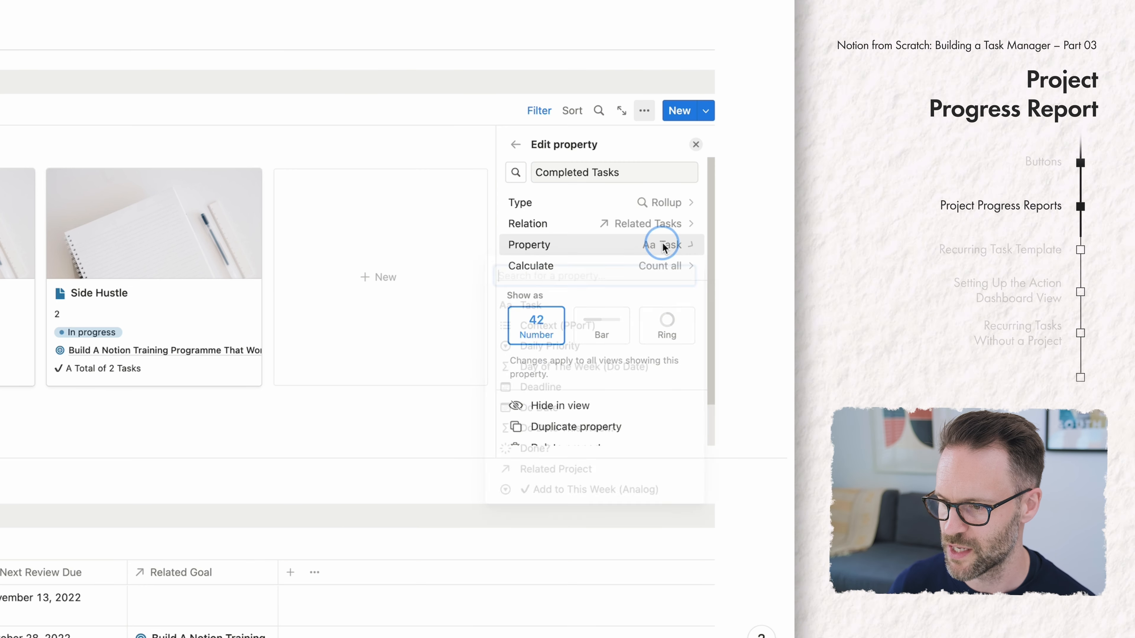
{"action": "left_click", "coordinate": [661, 243]}
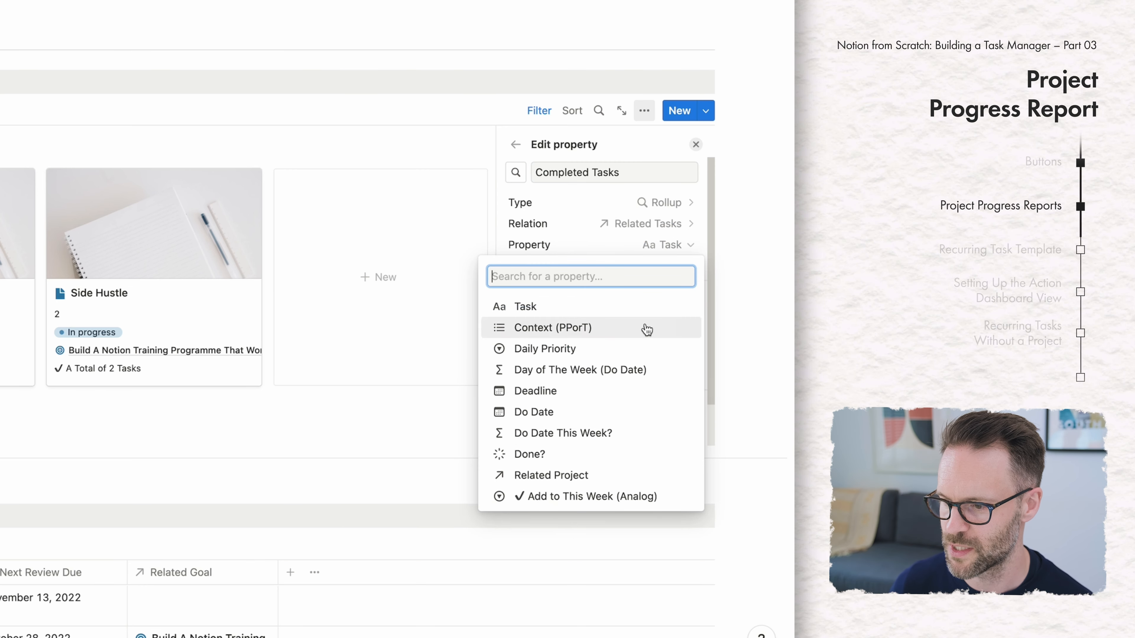
{"action": "left_click", "coordinate": [529, 456]}
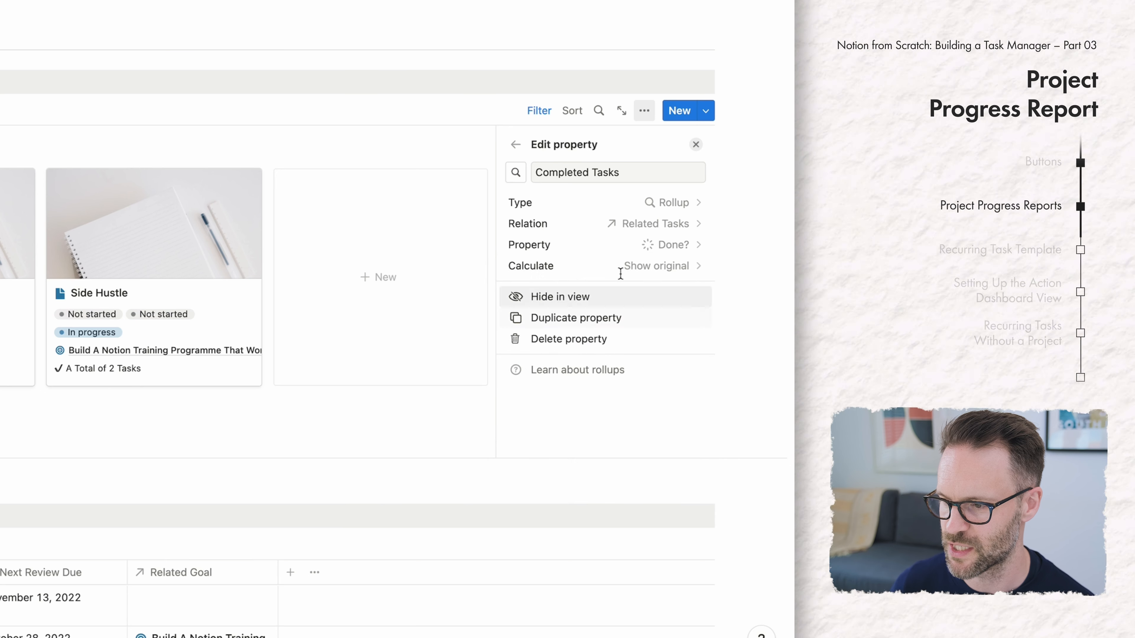
Set the Completed Tasks rollup to calculate the count per group for Complete
{"action": "left_click", "coordinate": [679, 265]}
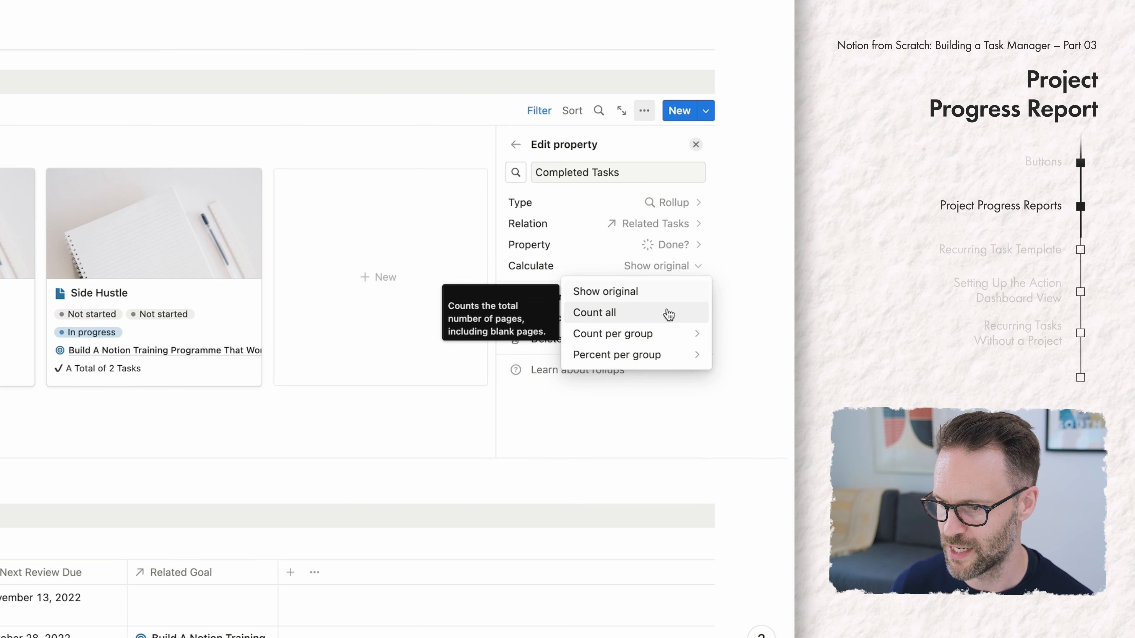
{"action": "mouse_move", "coordinate": [645, 336]}
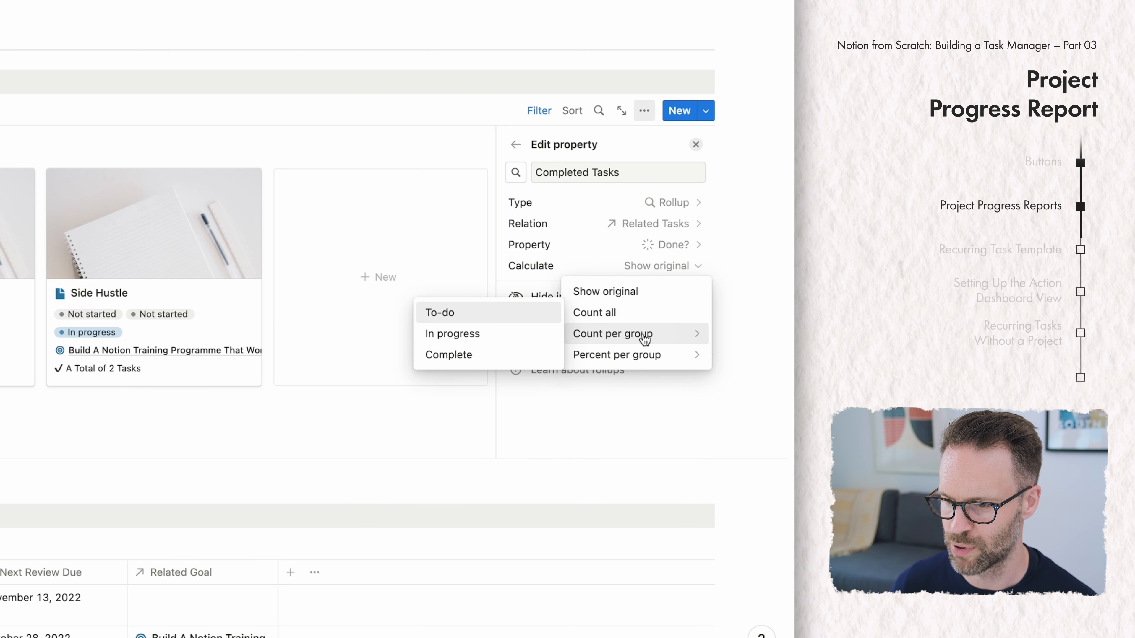
{"action": "left_click", "coordinate": [453, 360]}
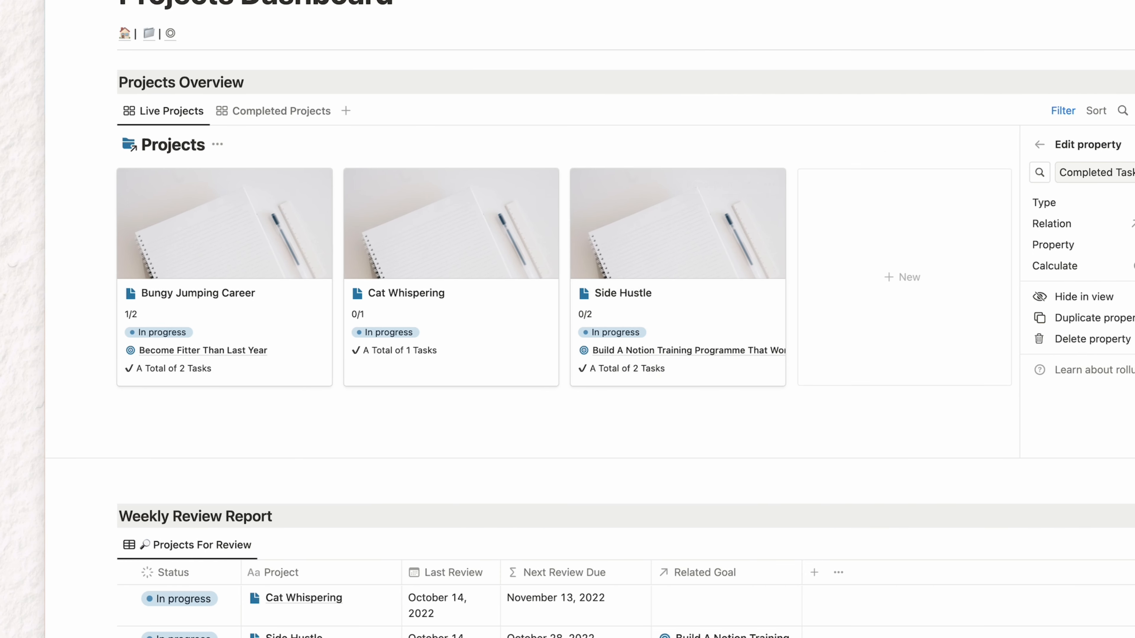
Set the Completed Tasks rollup to calculate the percent per group for Complete and hide it in the gallery
{"action": "left_click", "coordinate": [748, 268]}
{"action": "mouse_move", "coordinate": [651, 356]}
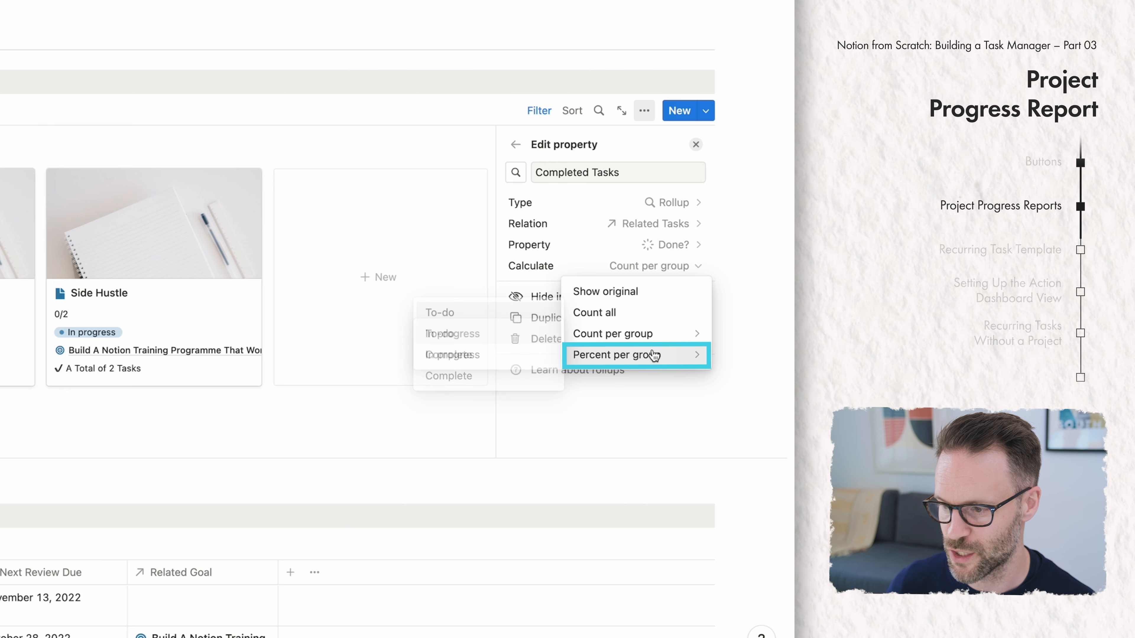
{"action": "left_click", "coordinate": [448, 377]}
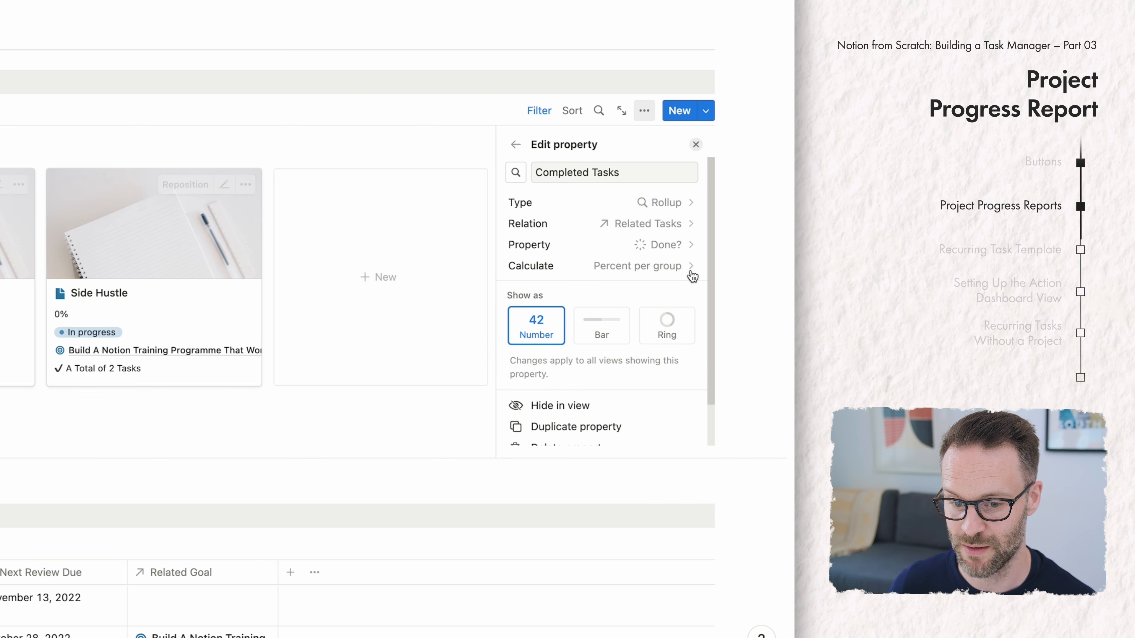
{"action": "left_click", "coordinate": [515, 146]}
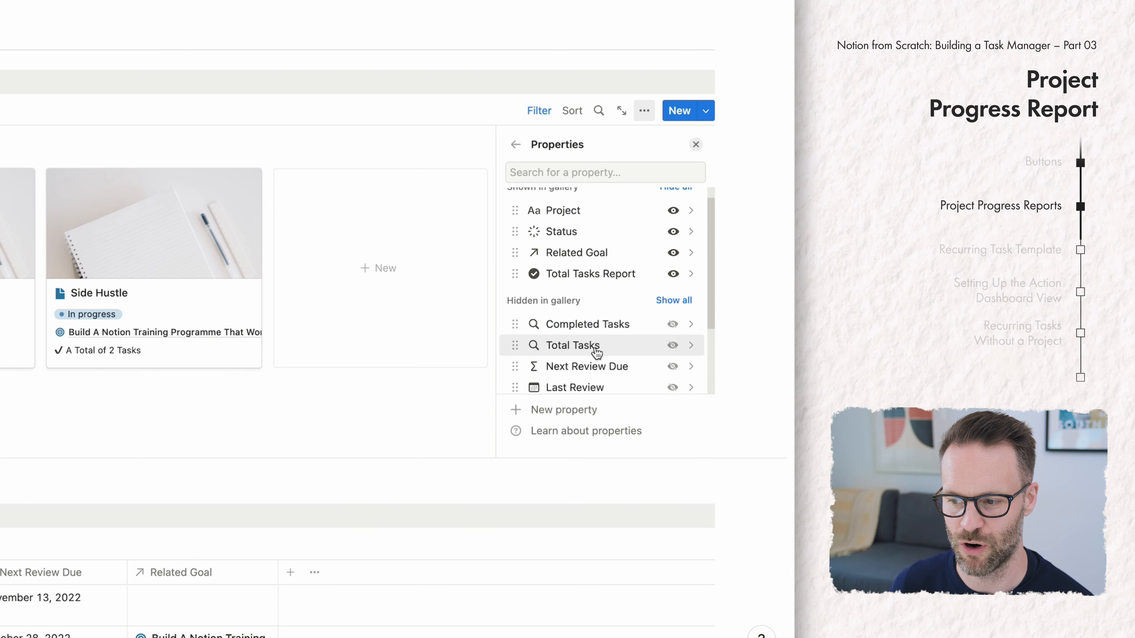
Change the Total Tasks Report formula to concat("✔ ", format(prop("Total Tasks")), " Tasks with % Complete of") and save it
{"action": "scroll", "coordinate": [587, 354], "scroll_direction": "up", "scroll_amount": 1}
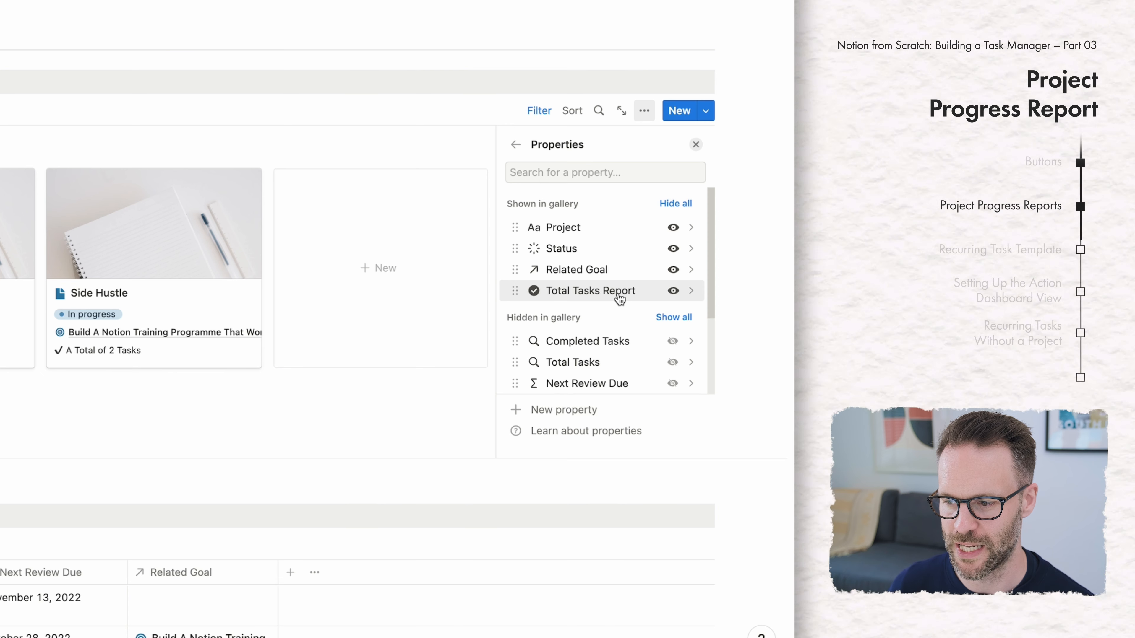
{"action": "left_click", "coordinate": [690, 292]}
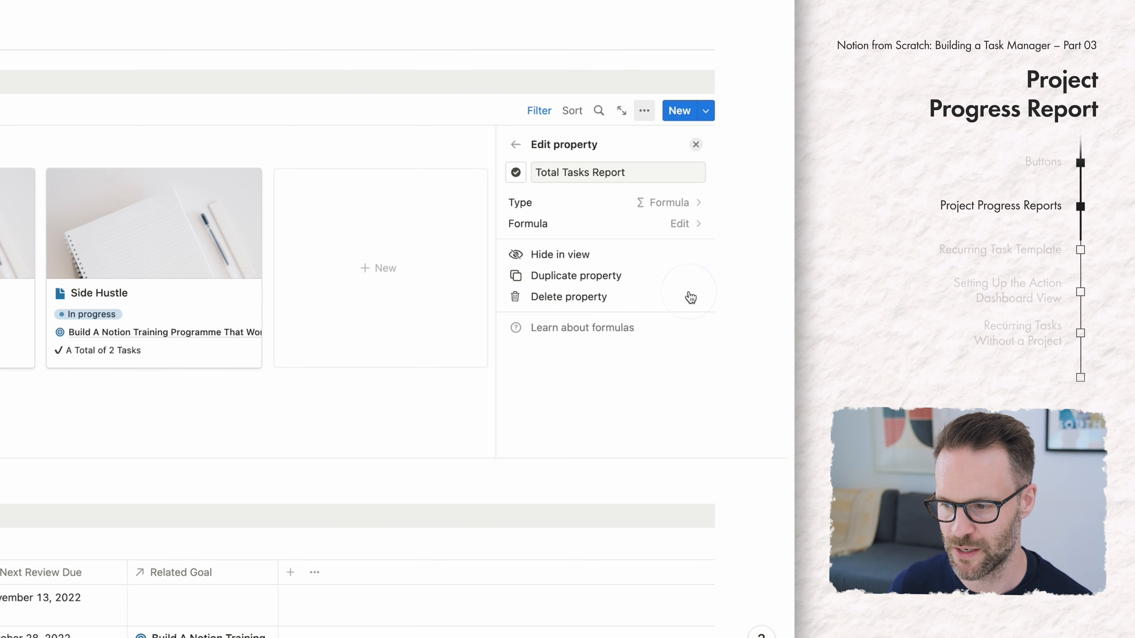
{"action": "left_click", "coordinate": [594, 232]}
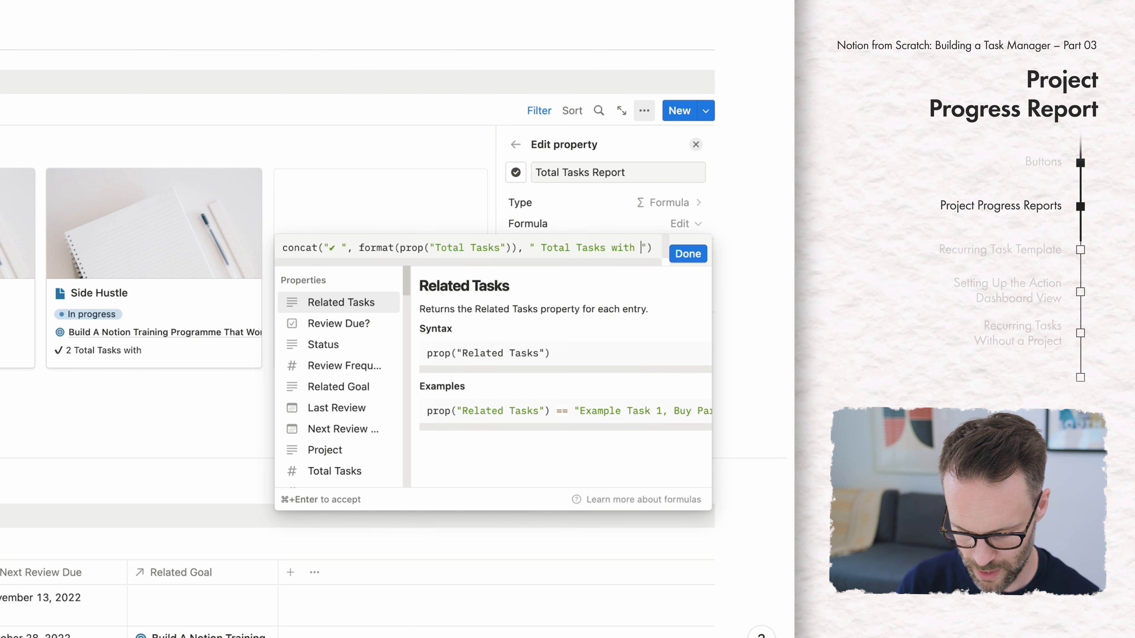
{"action": "type", "text": "% Complete of"}
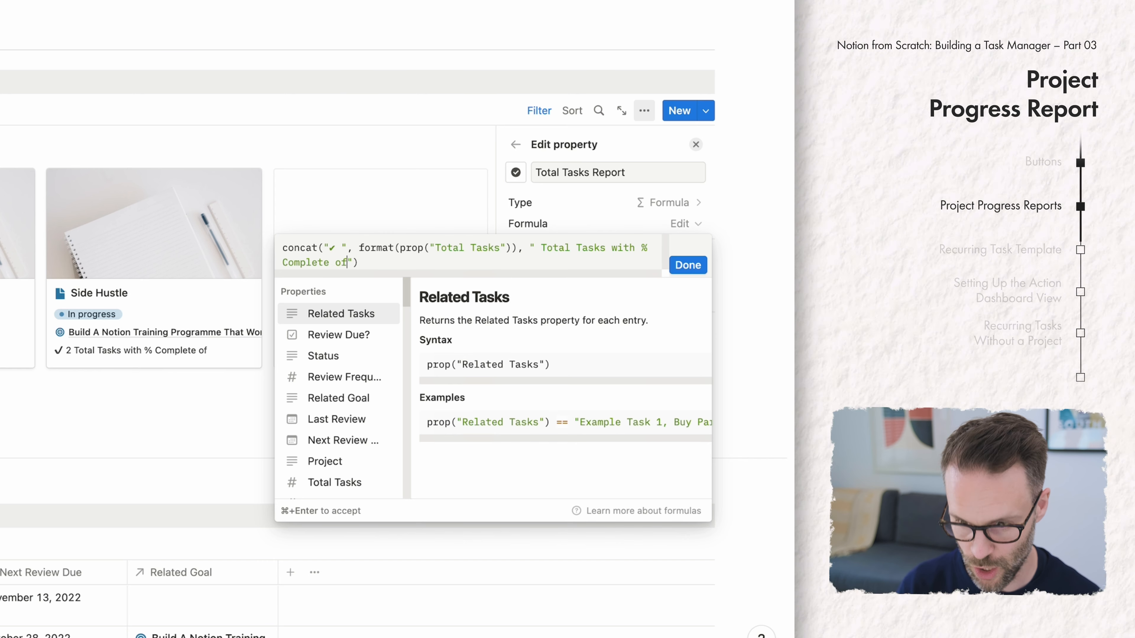
{"action": "left_click", "coordinate": [688, 265]}
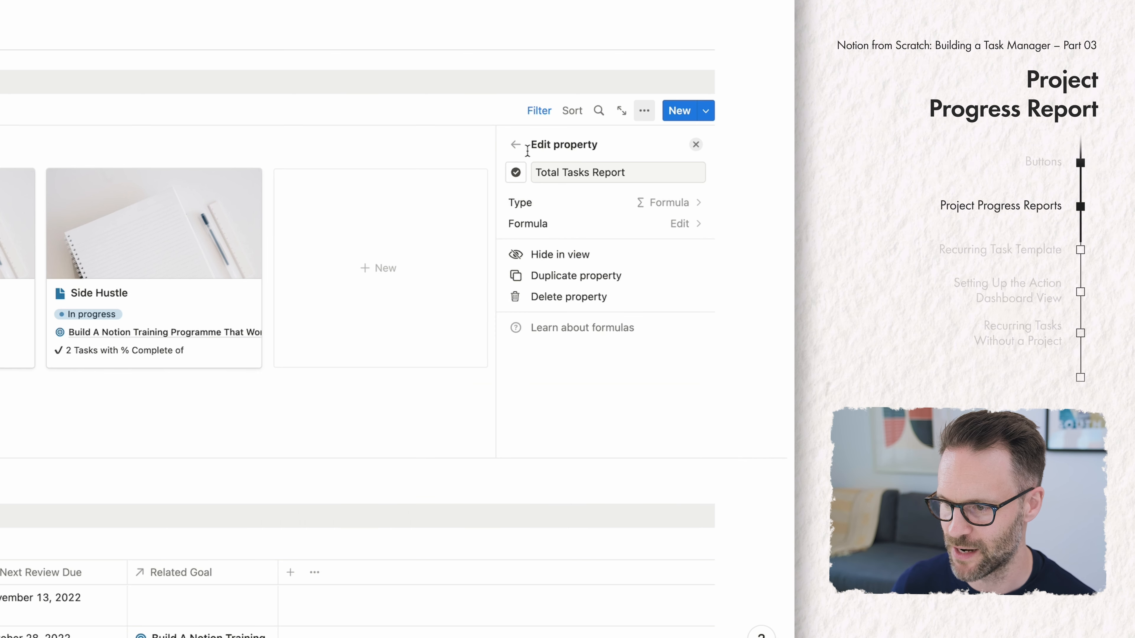
Show Completed Tasks in the Live Projects gallery and display it as a blue bar
{"action": "left_click", "coordinate": [514, 144]}
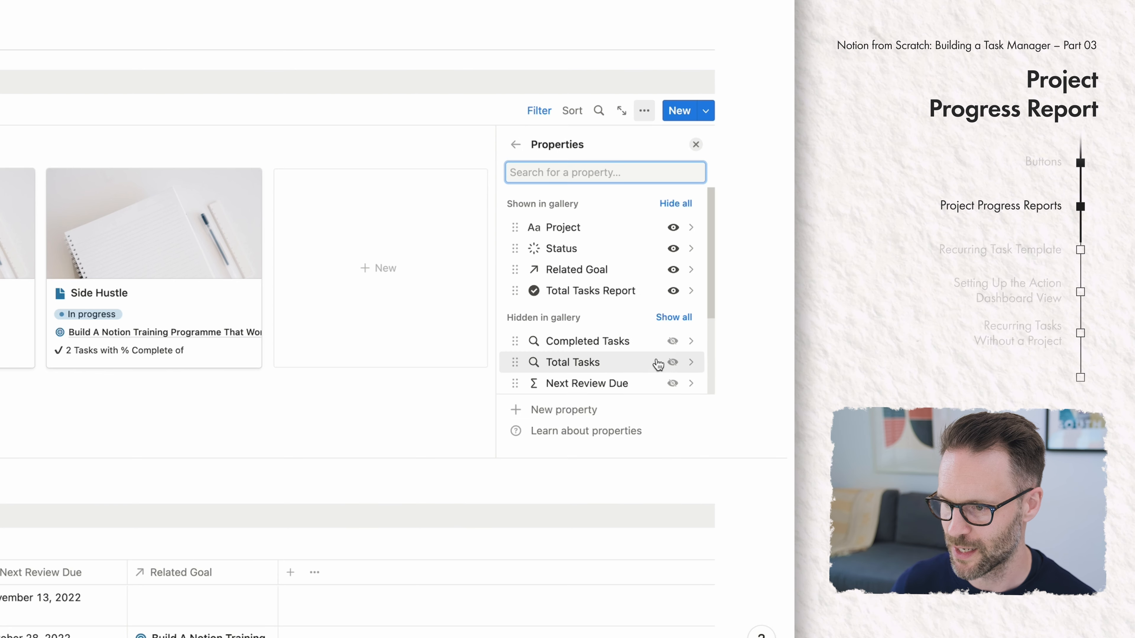
{"action": "left_click", "coordinate": [673, 338]}
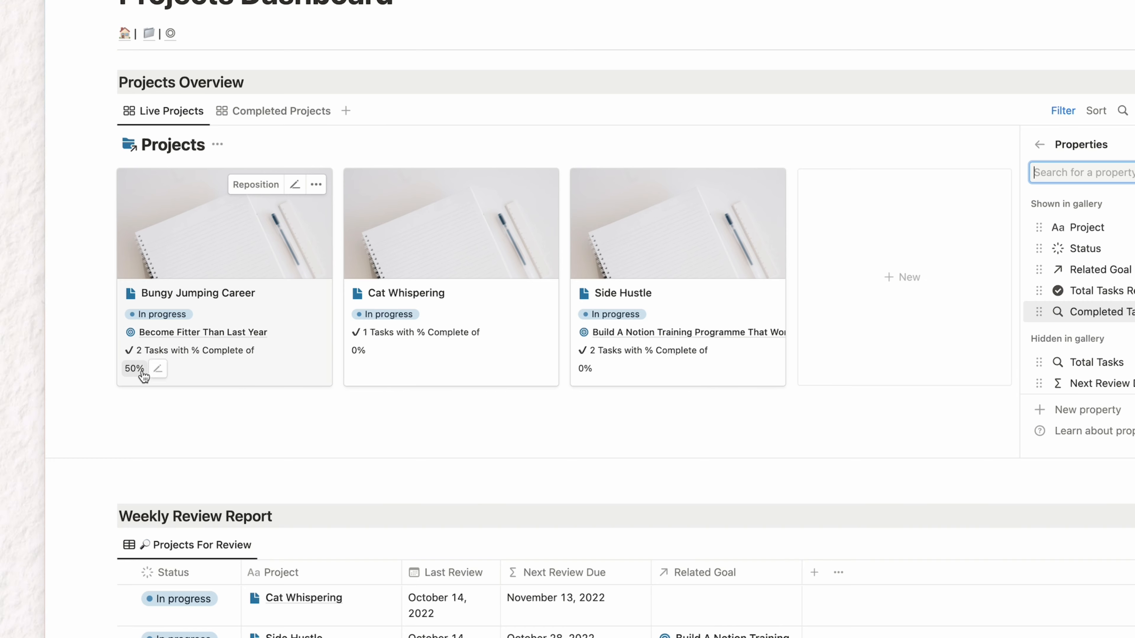
{"action": "left_click", "coordinate": [1128, 312]}
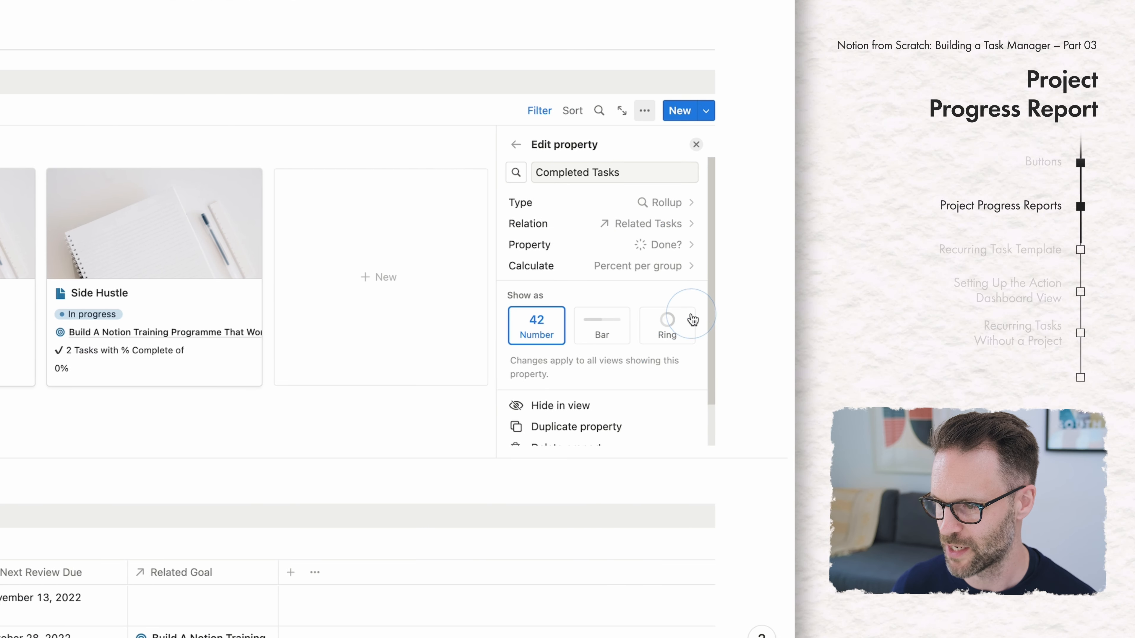
{"action": "left_click", "coordinate": [603, 330]}
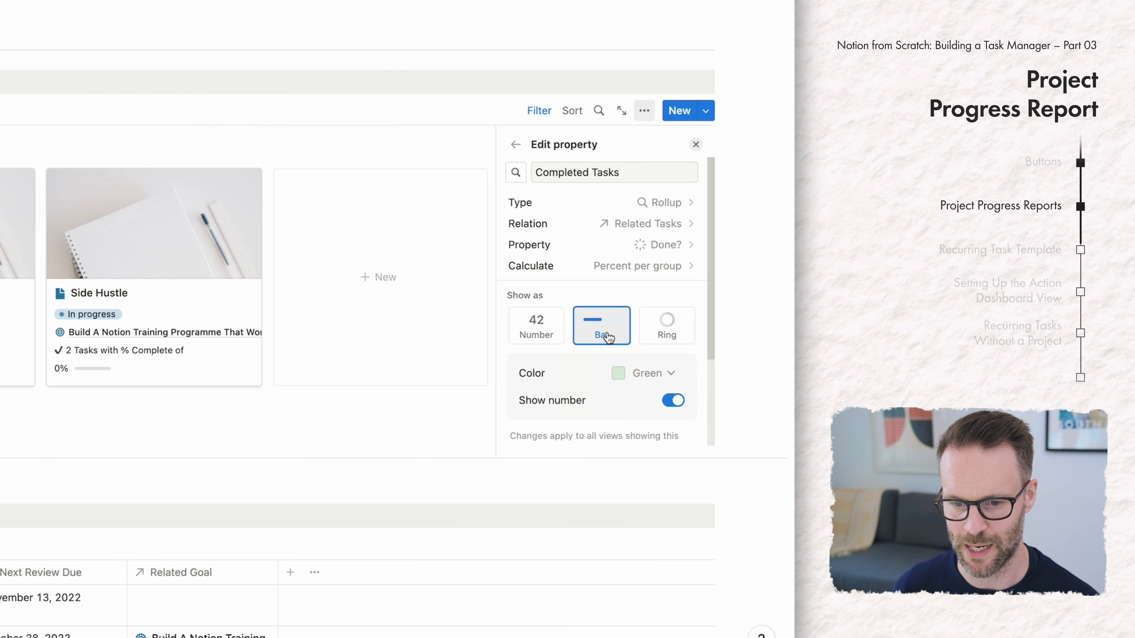
{"action": "left_click", "coordinate": [675, 374]}
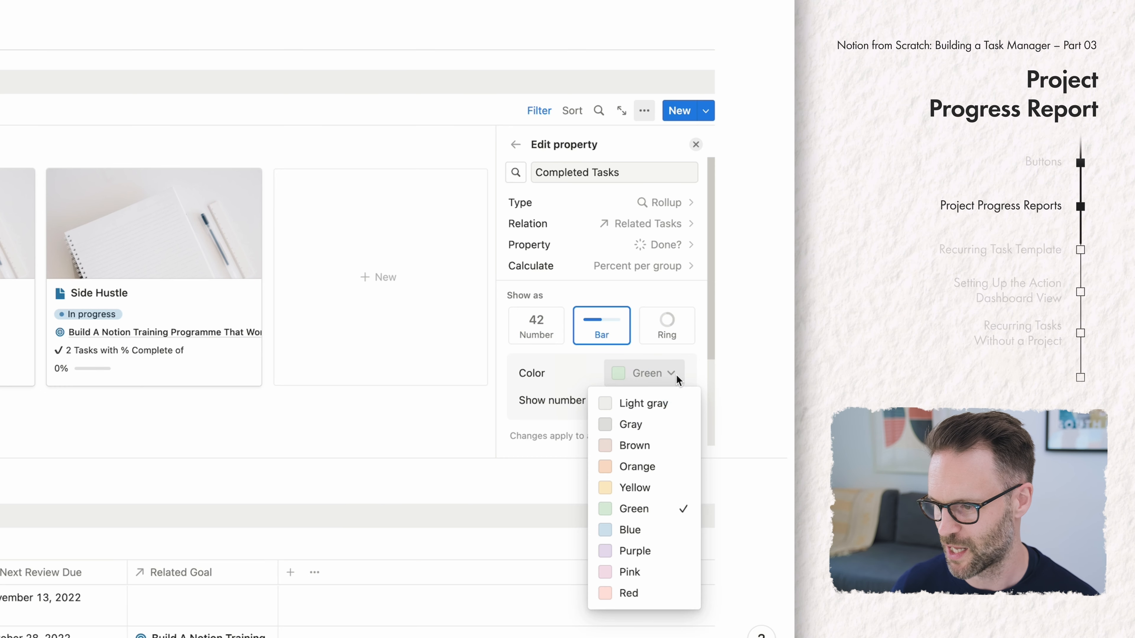
{"action": "left_click", "coordinate": [631, 527]}
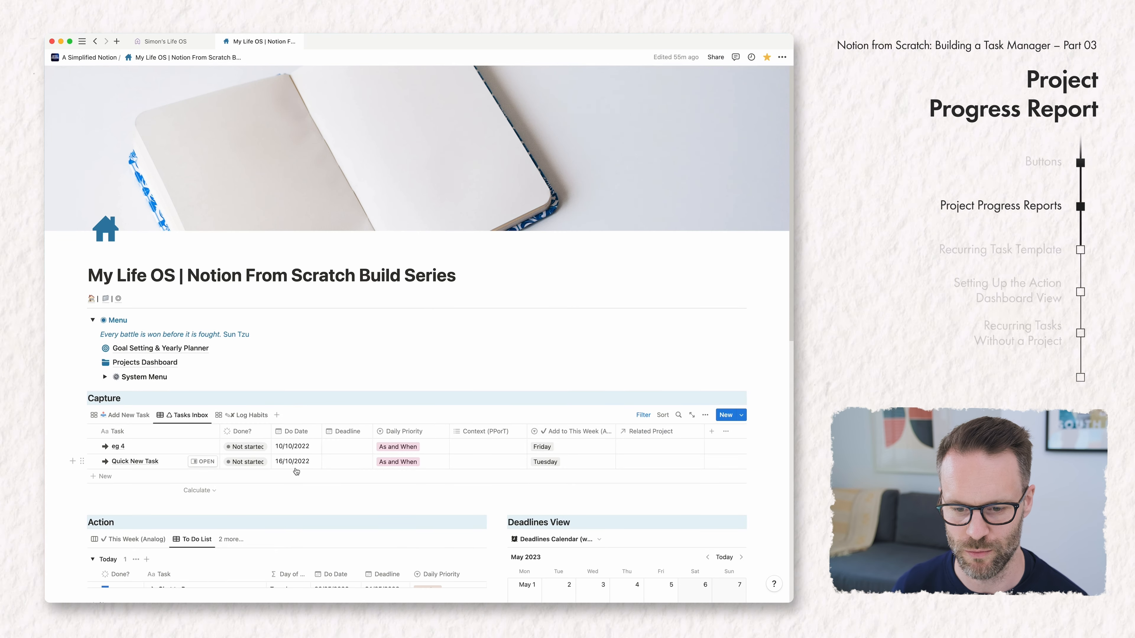
Show the Total Tasks Report property in the Projects In Progress gallery on the My Life OS page
{"action": "scroll", "coordinate": [297, 424], "scroll_direction": "down", "scroll_amount": 10}
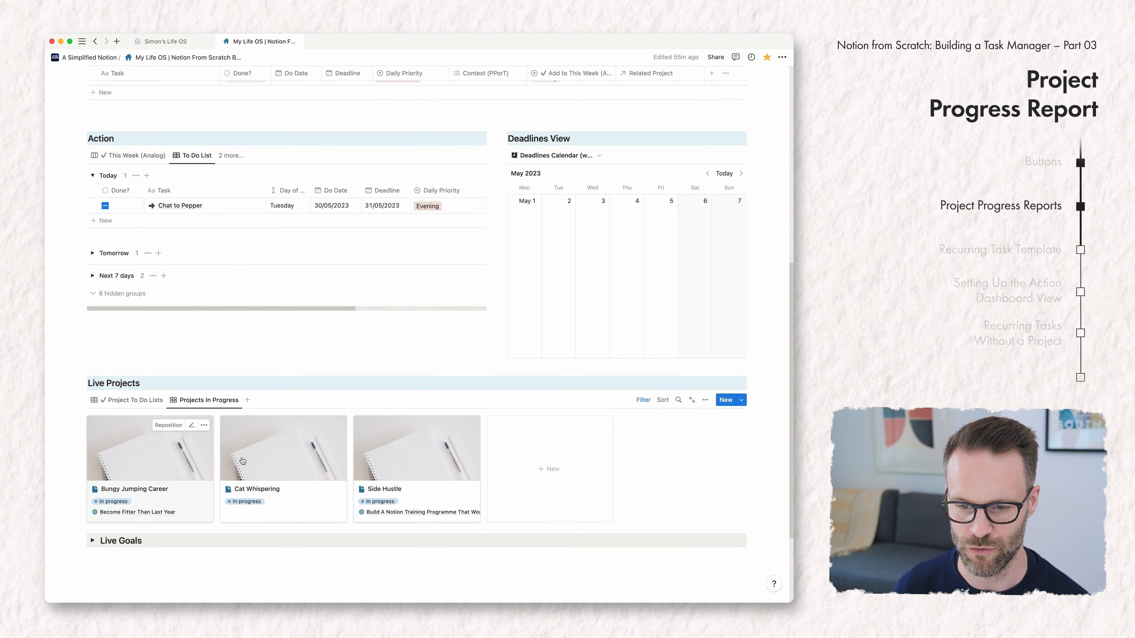
{"action": "left_click", "coordinate": [705, 400]}
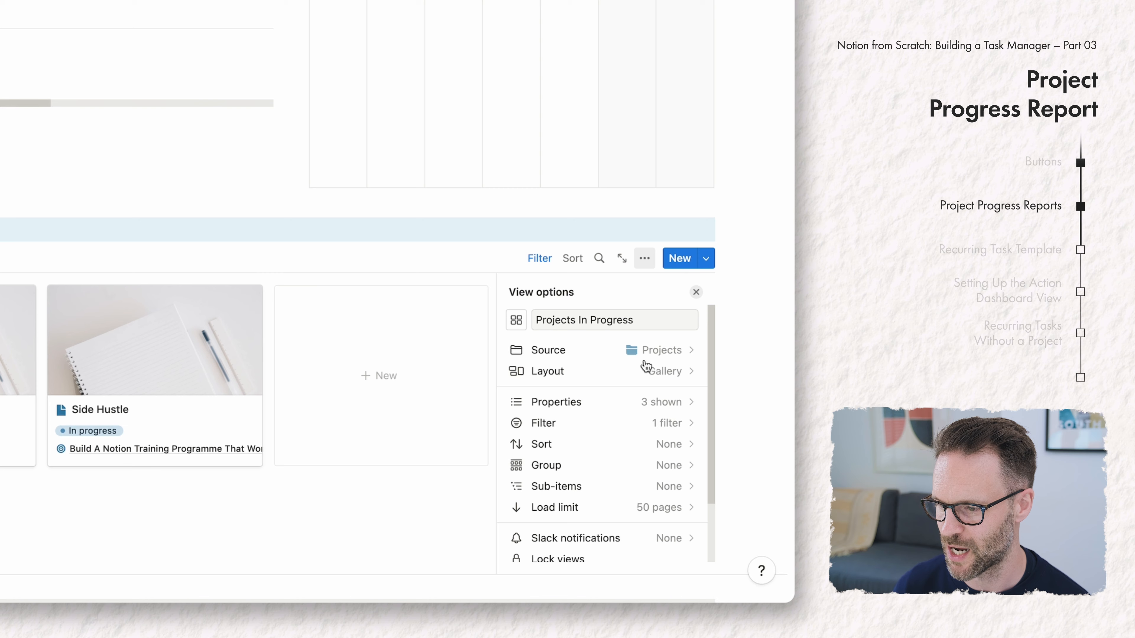
{"action": "left_click", "coordinate": [616, 404]}
{"action": "scroll", "coordinate": [646, 447], "scroll_direction": "down", "scroll_amount": 5}
{"action": "left_click", "coordinate": [686, 471]}
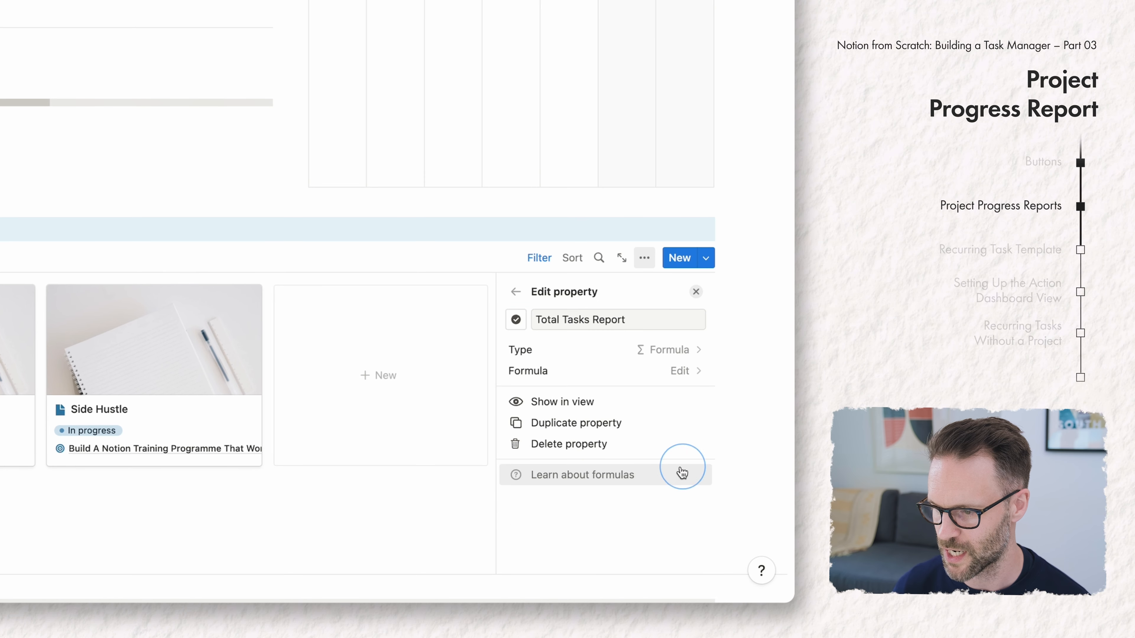
{"action": "left_click", "coordinate": [546, 401]}
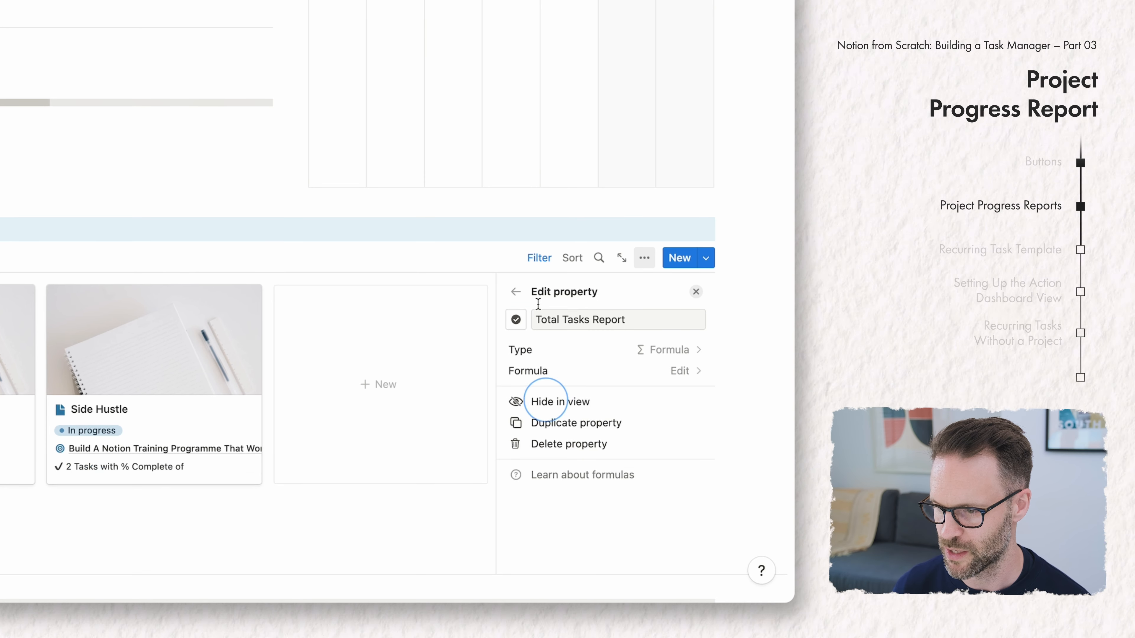
Show the Completed Tasks property in the Projects In Progress gallery and close the view options
{"action": "left_click", "coordinate": [516, 292]}
{"action": "scroll", "coordinate": [646, 463], "scroll_direction": "down", "scroll_amount": 3}
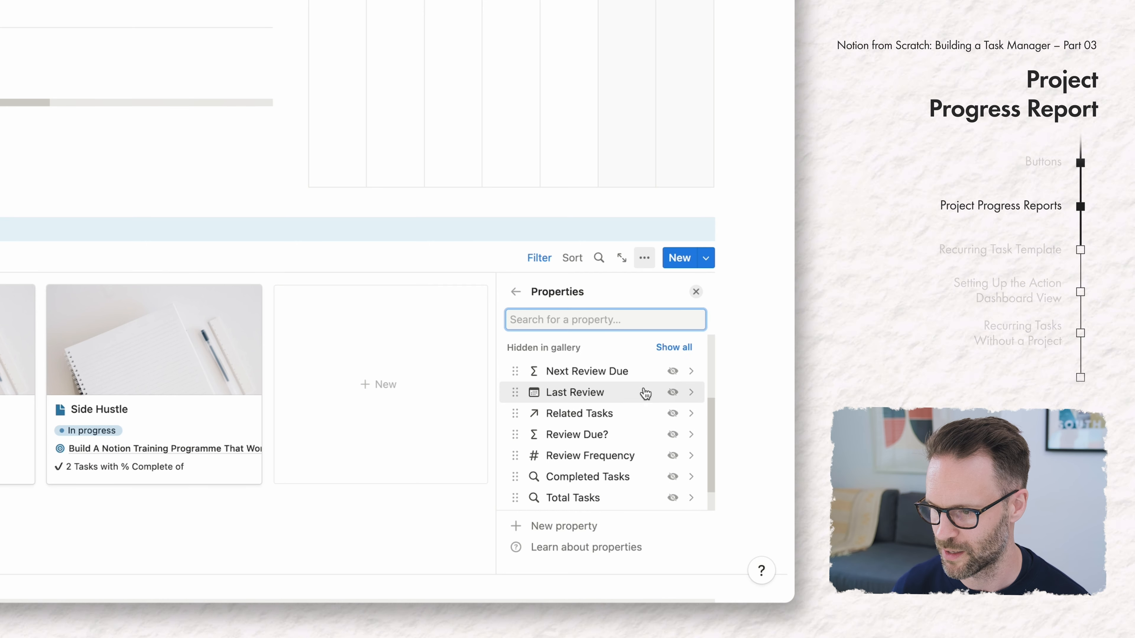
{"action": "left_click", "coordinate": [672, 476]}
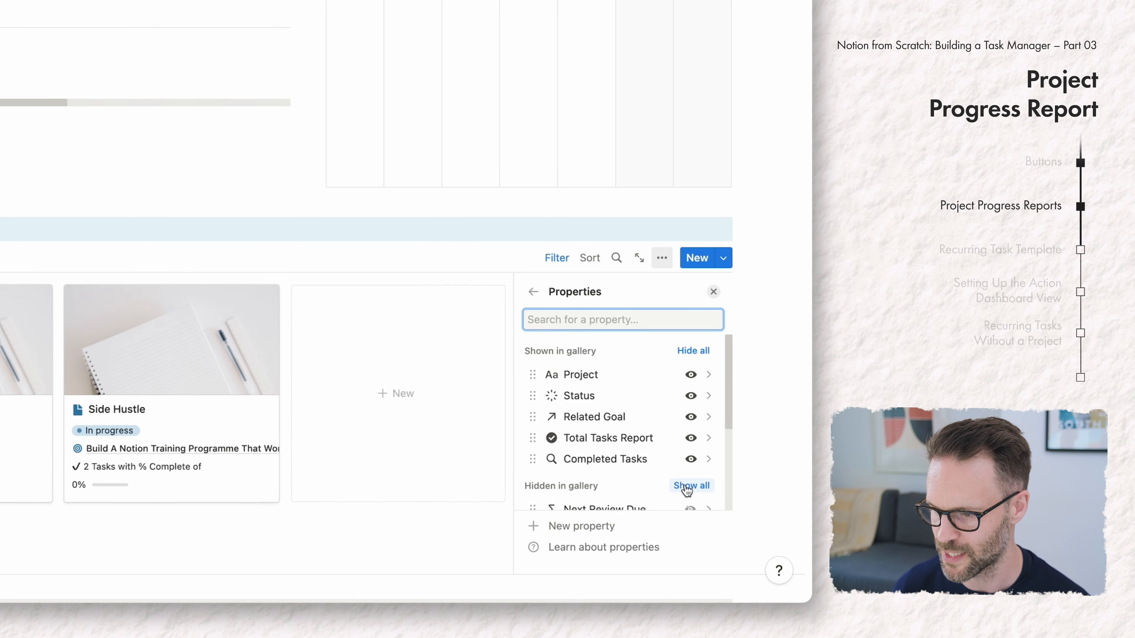
{"action": "key", "text": "Escape"}
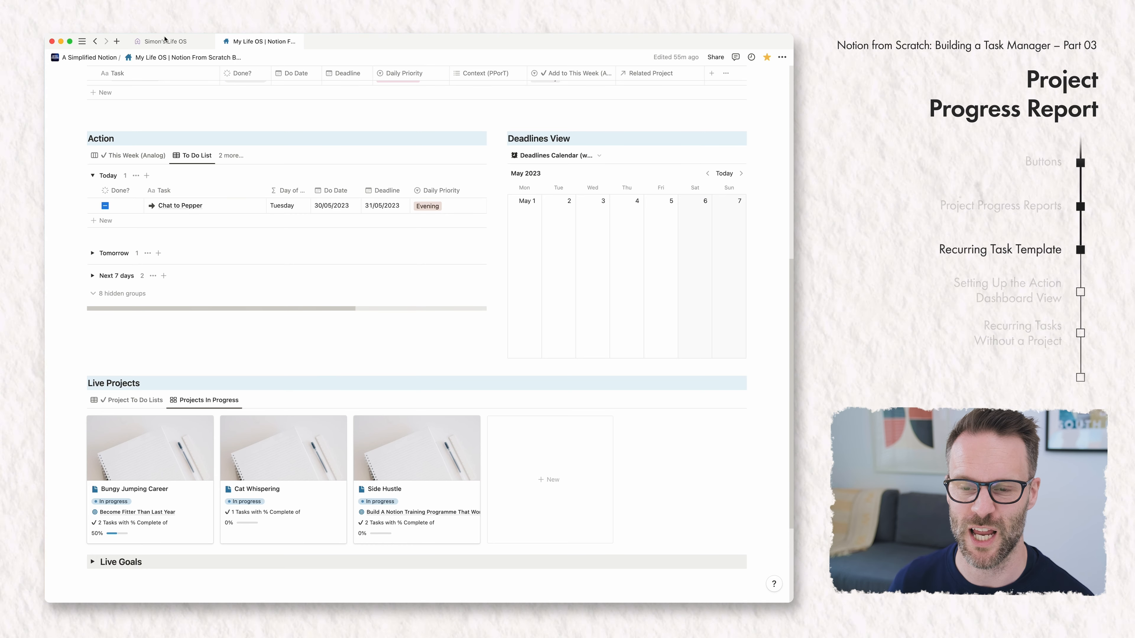
{"action": "scroll", "coordinate": [254, 204], "scroll_direction": "up", "scroll_amount": 10}
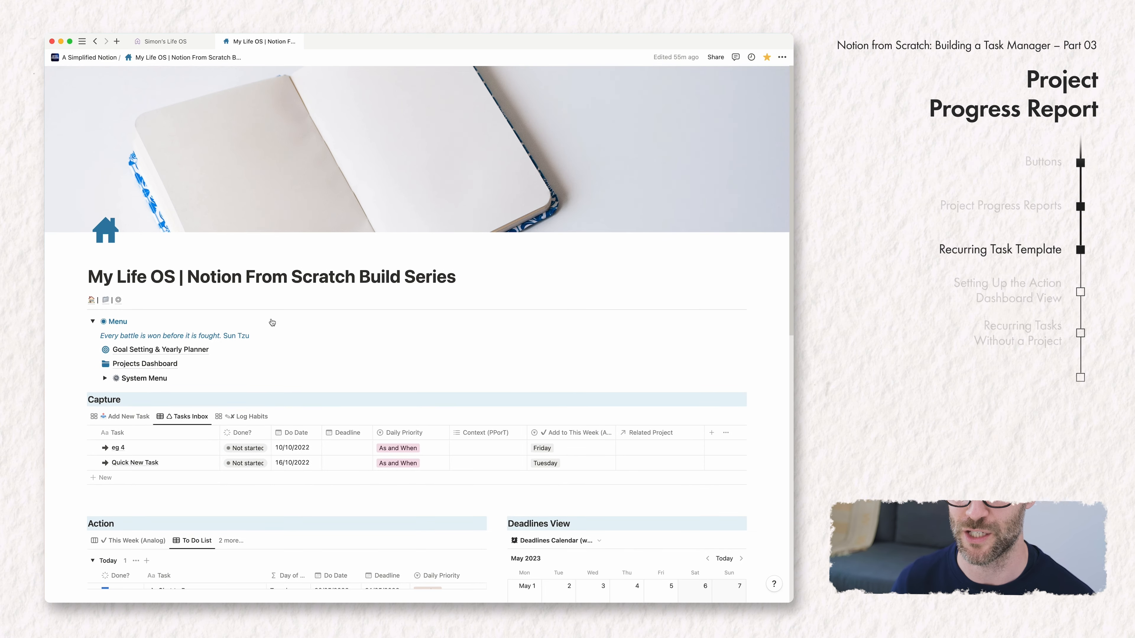
{"action": "scroll", "coordinate": [271, 318], "scroll_direction": "down", "scroll_amount": 3}
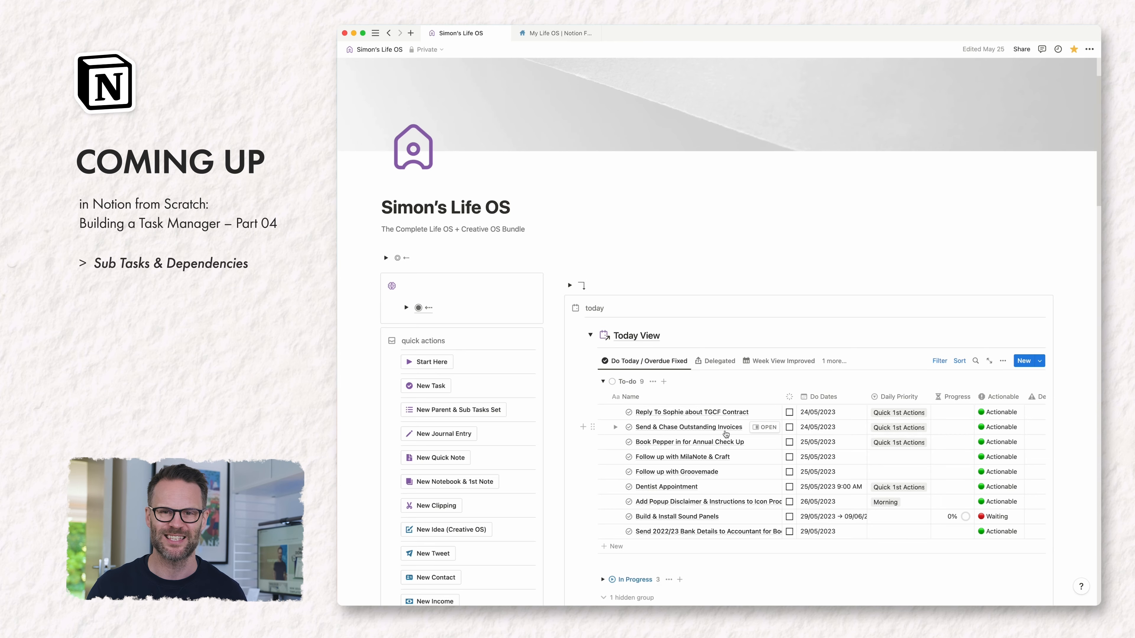
{"action": "scroll", "coordinate": [726, 434], "scroll_direction": "down", "scroll_amount": 1}
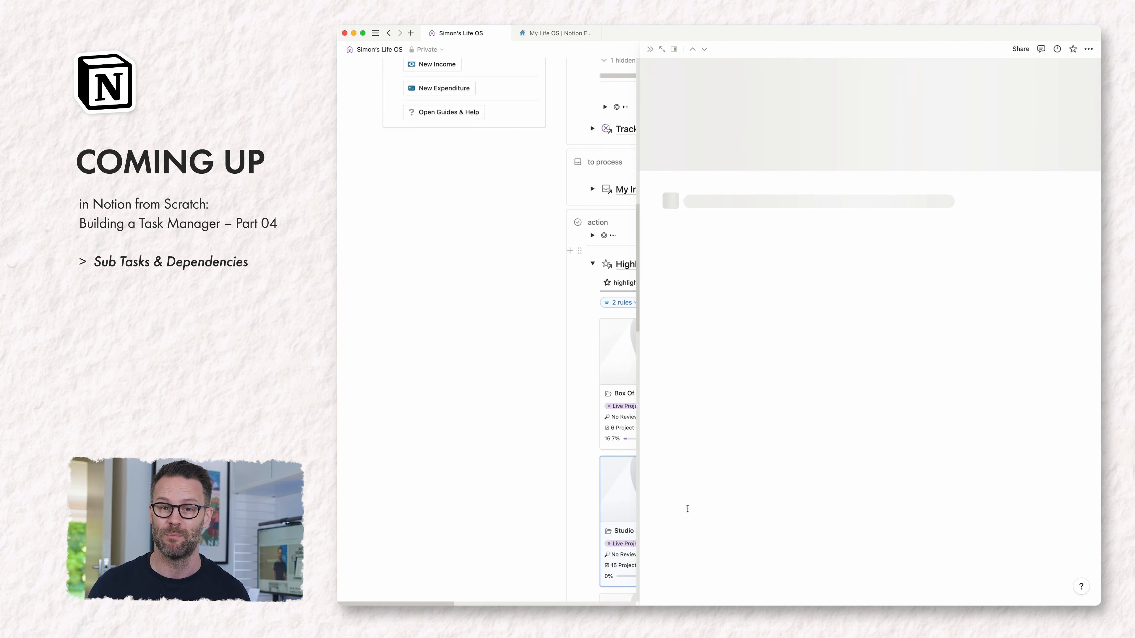
{"action": "scroll", "coordinate": [697, 504], "scroll_direction": "down", "scroll_amount": 10}
{"action": "left_click", "coordinate": [688, 405]}
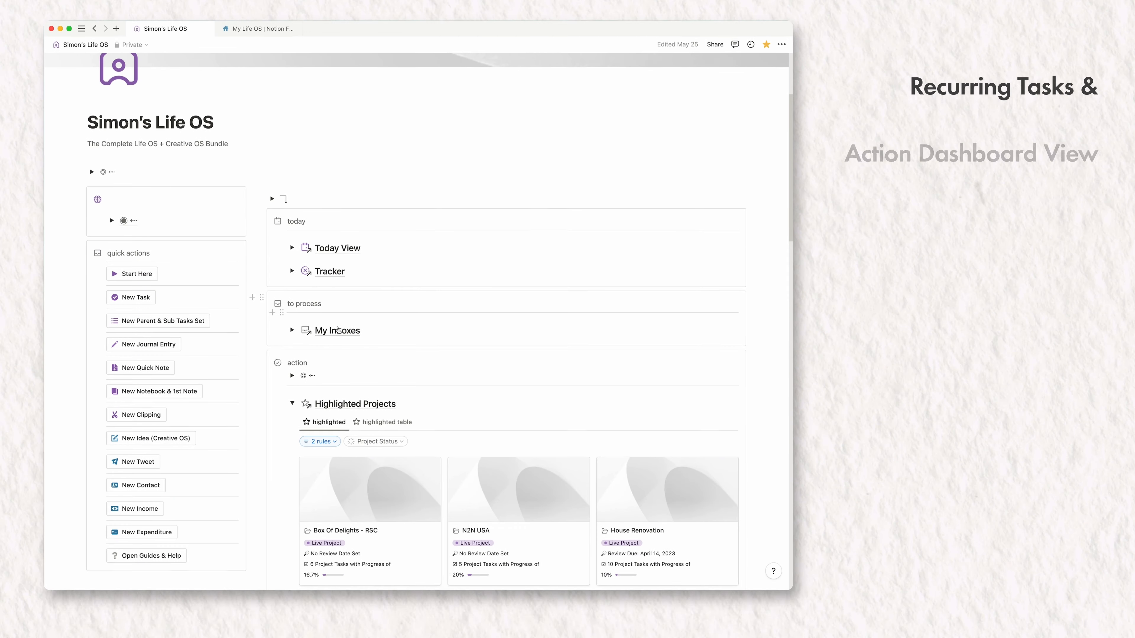
Expand My Inboxes and open the repeat settings of the Watch Better Creating on YouTube template for the Tasks Database
{"action": "left_click", "coordinate": [291, 330]}
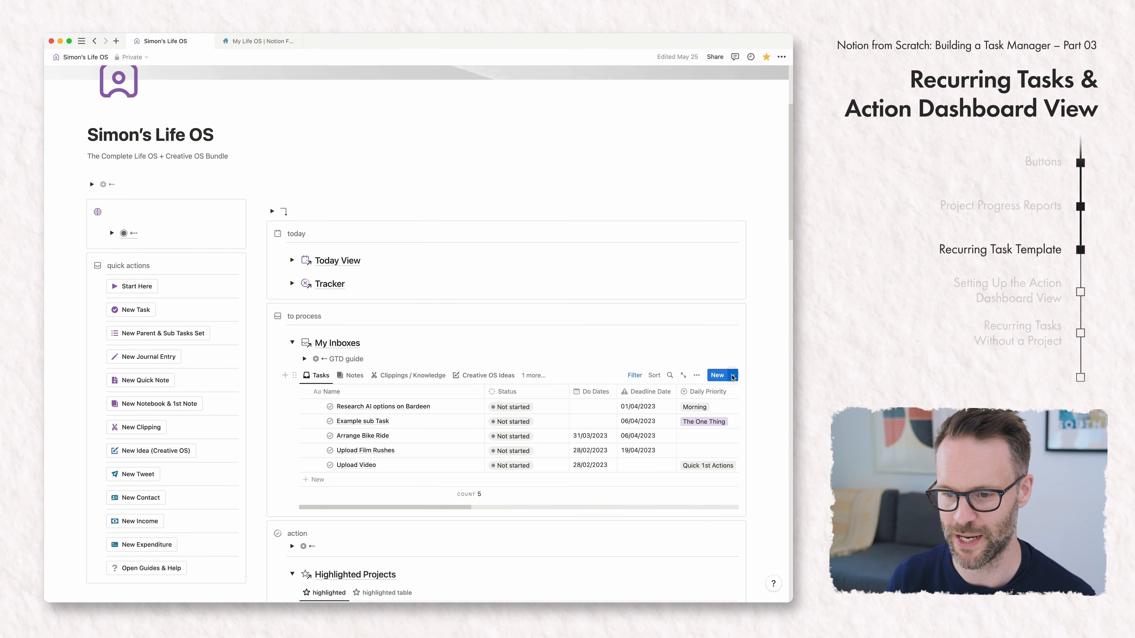
{"action": "left_click", "coordinate": [732, 375]}
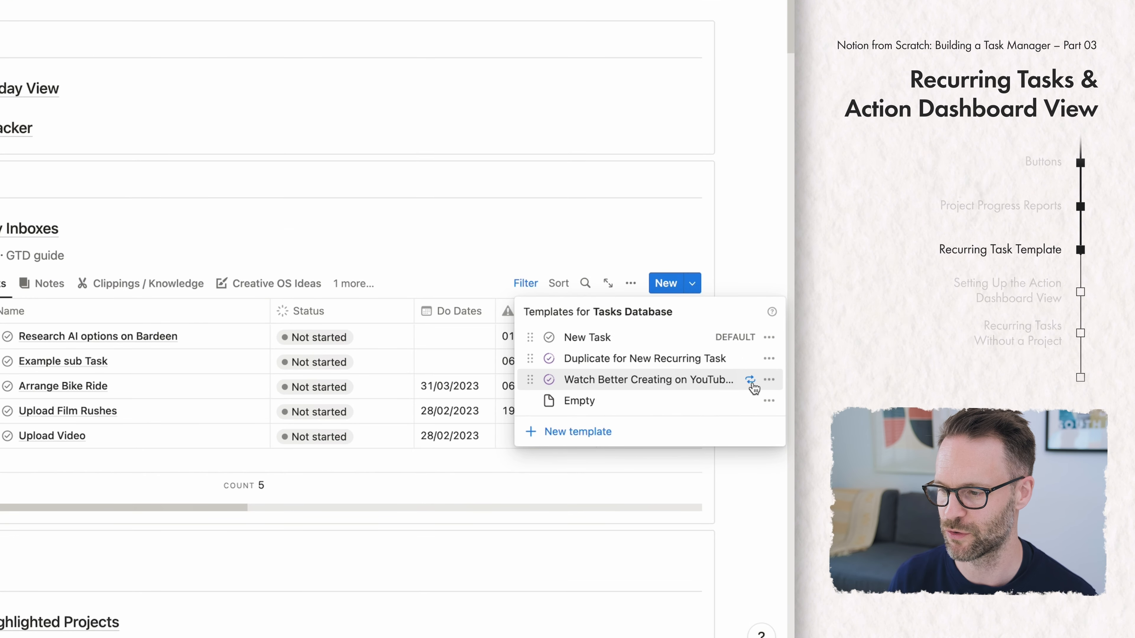
{"action": "left_click", "coordinate": [768, 380]}
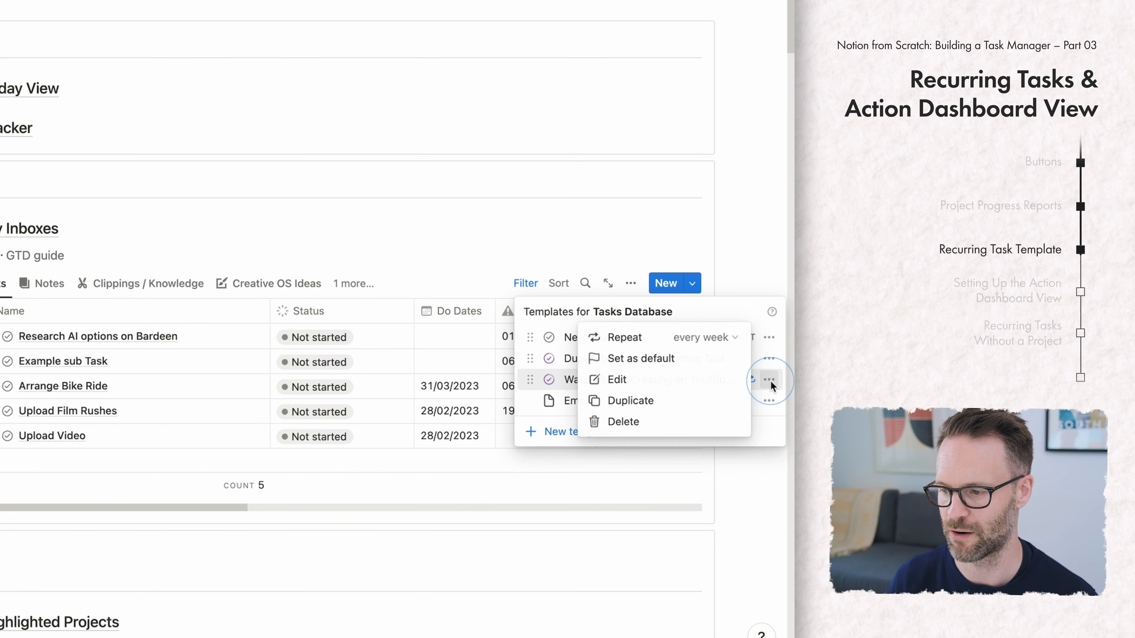
{"action": "left_click", "coordinate": [700, 338]}
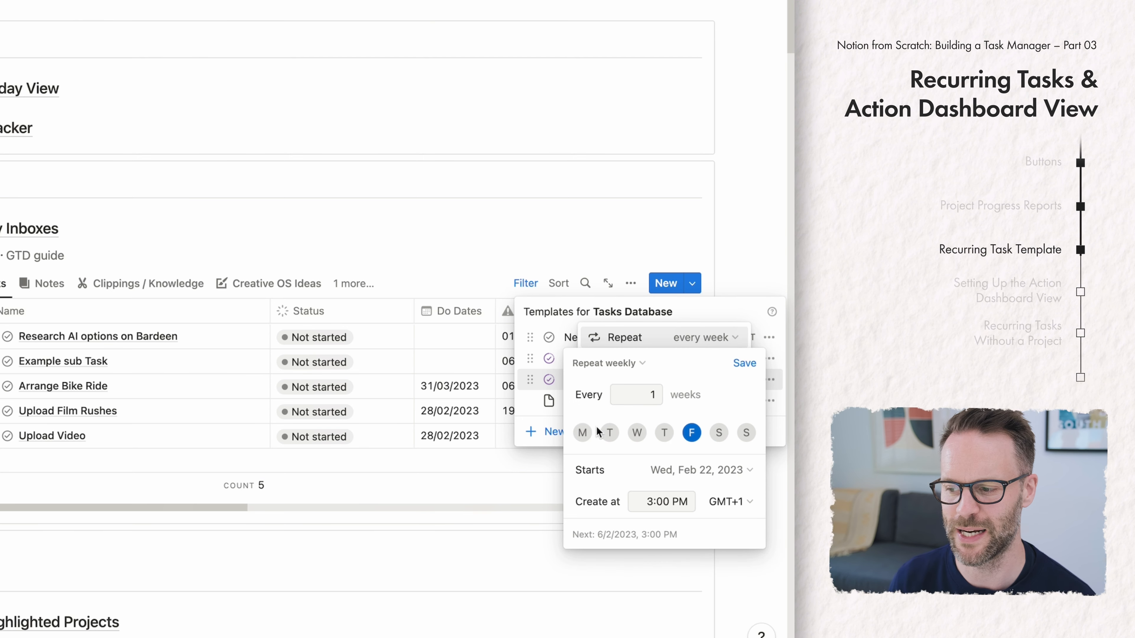
Set the Watch Better Creating on YouTube template to repeat weekly on Tuesday, Wednesday and Friday, save it and close the template list
{"action": "left_click", "coordinate": [637, 364]}
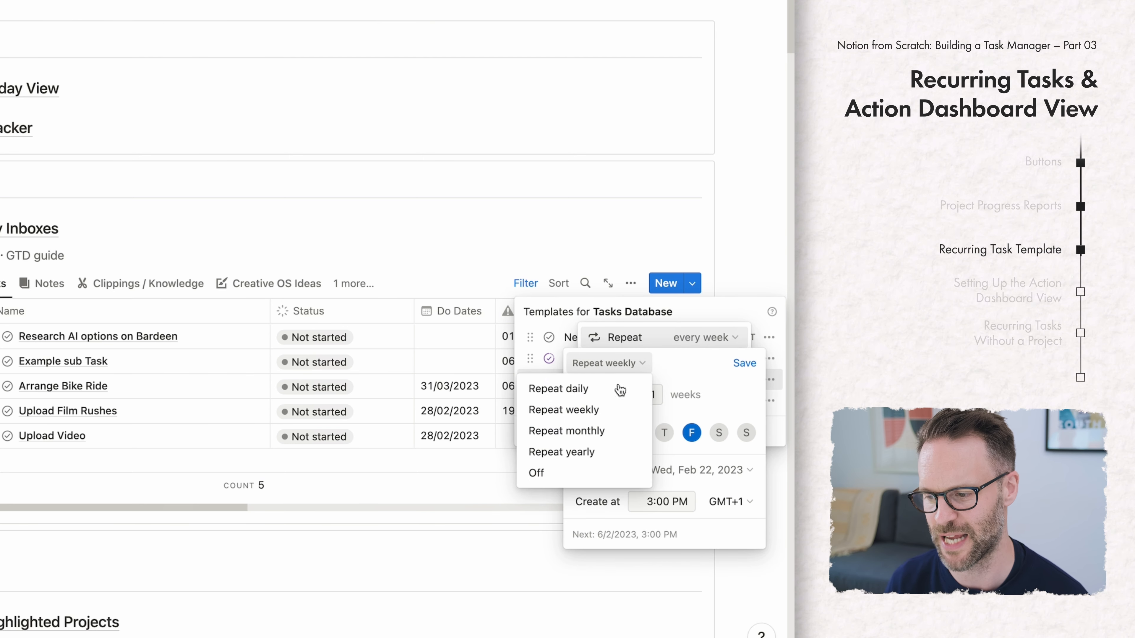
{"action": "left_click", "coordinate": [676, 367]}
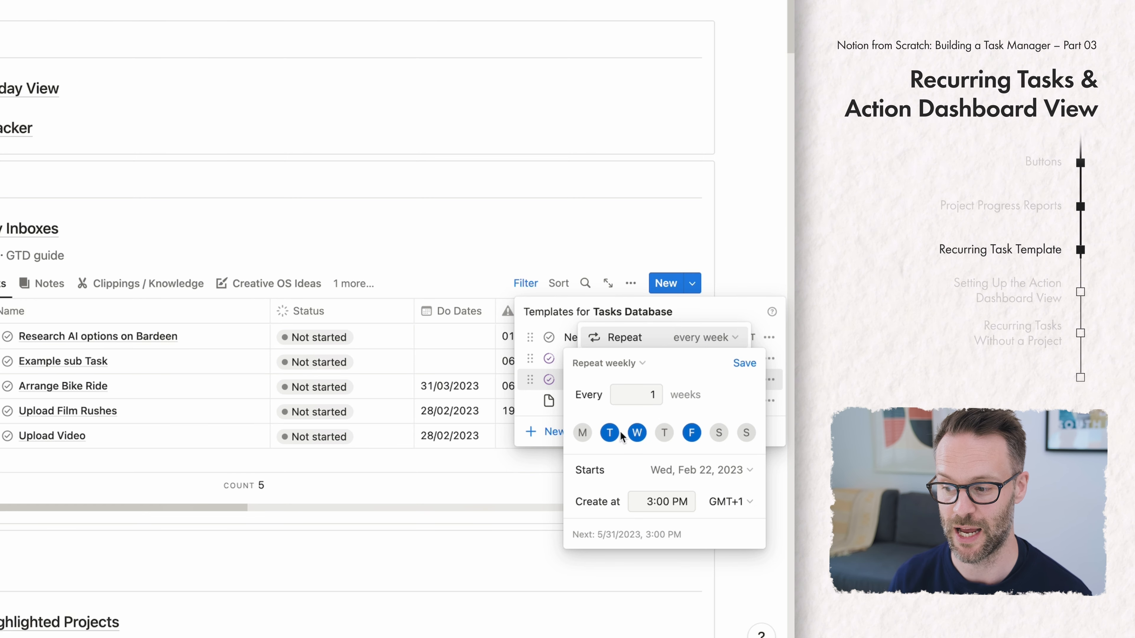
{"action": "left_click", "coordinate": [743, 363]}
{"action": "left_click", "coordinate": [735, 265]}
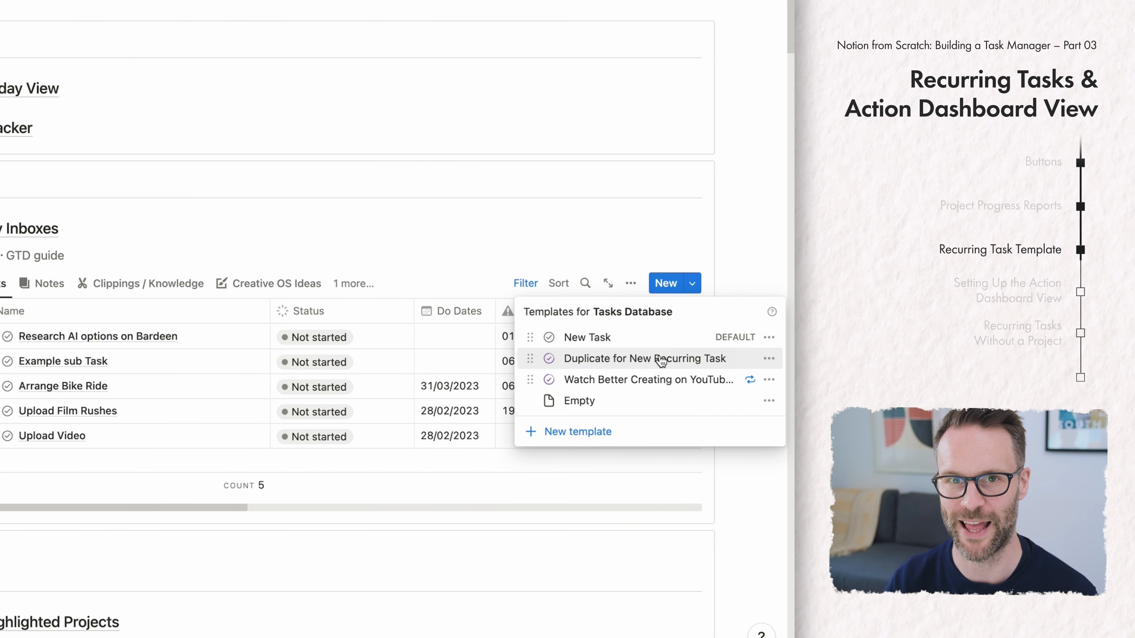
{"action": "key", "text": "Escape"}
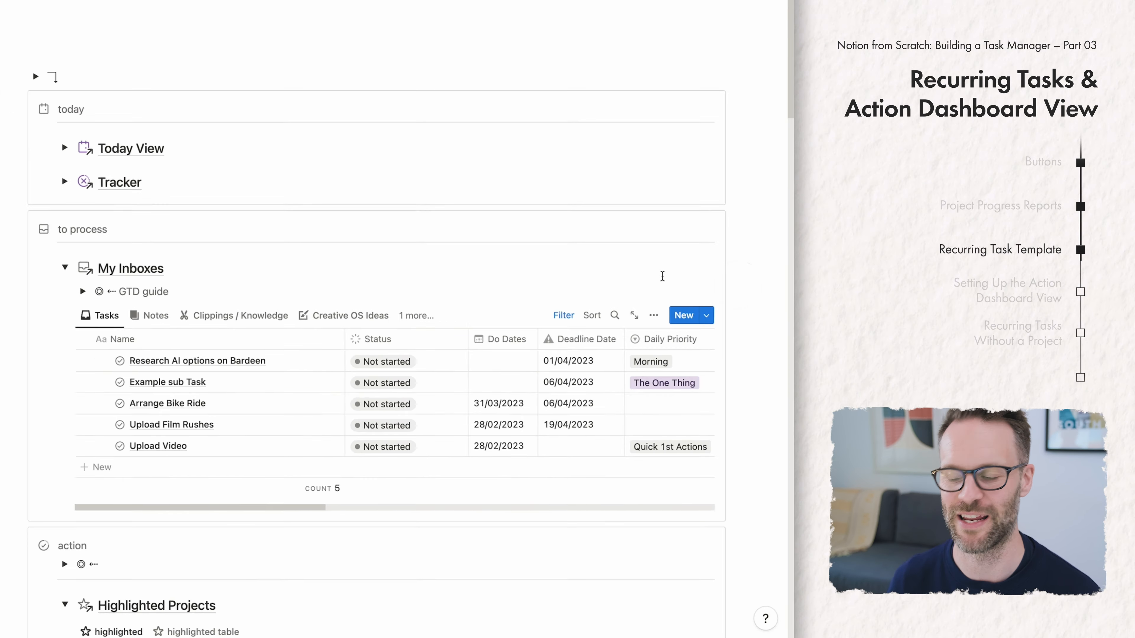
Switch to the My Life OS page and duplicate the New Main Task template of the Tasks Inbox
{"action": "left_click", "coordinate": [243, 43]}
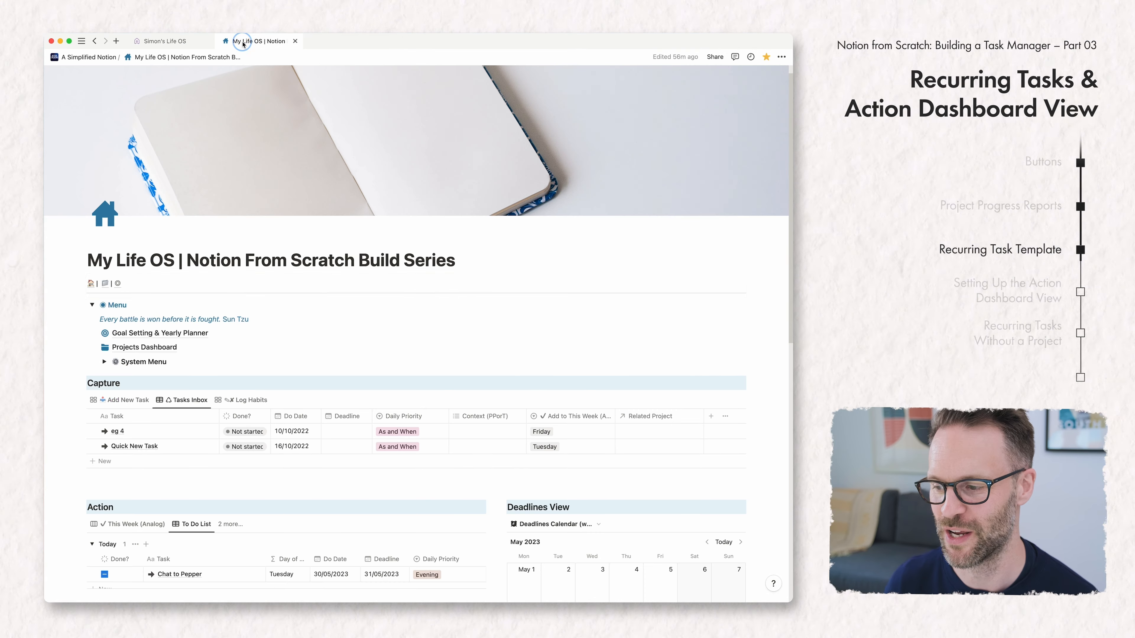
{"action": "scroll", "coordinate": [698, 387], "scroll_direction": "down", "scroll_amount": 1}
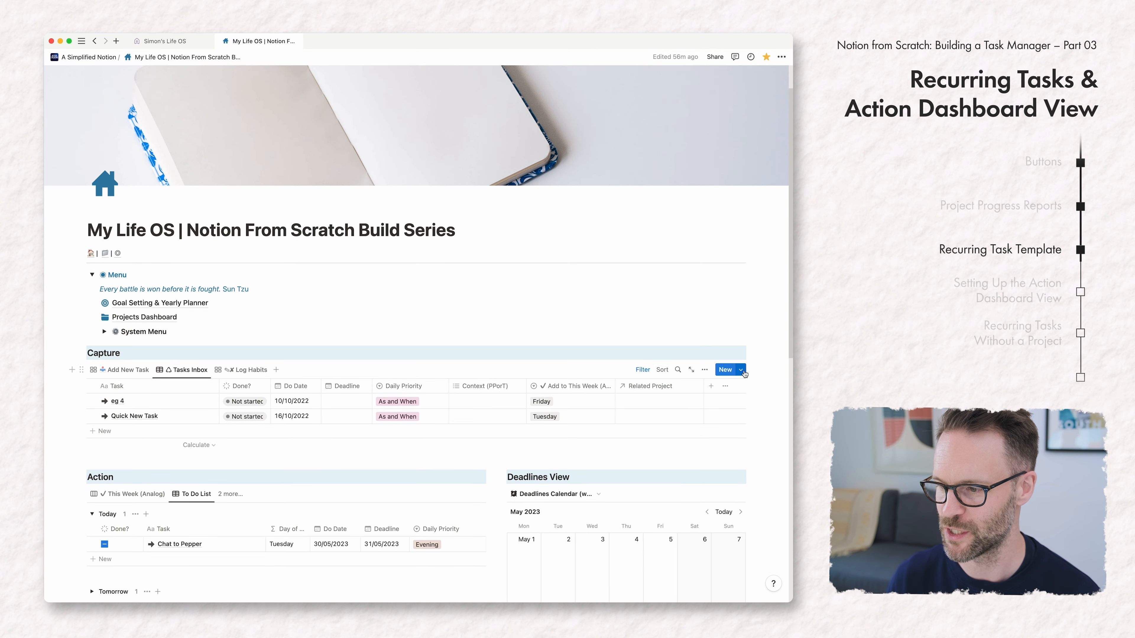
{"action": "left_click", "coordinate": [742, 371]}
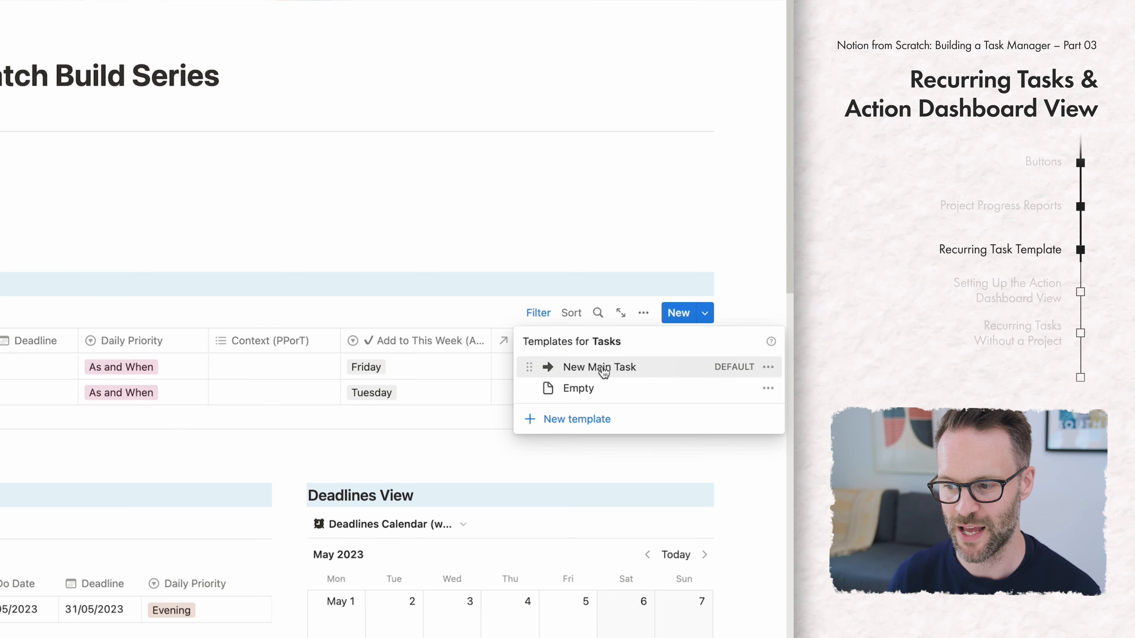
{"action": "left_click", "coordinate": [768, 367]}
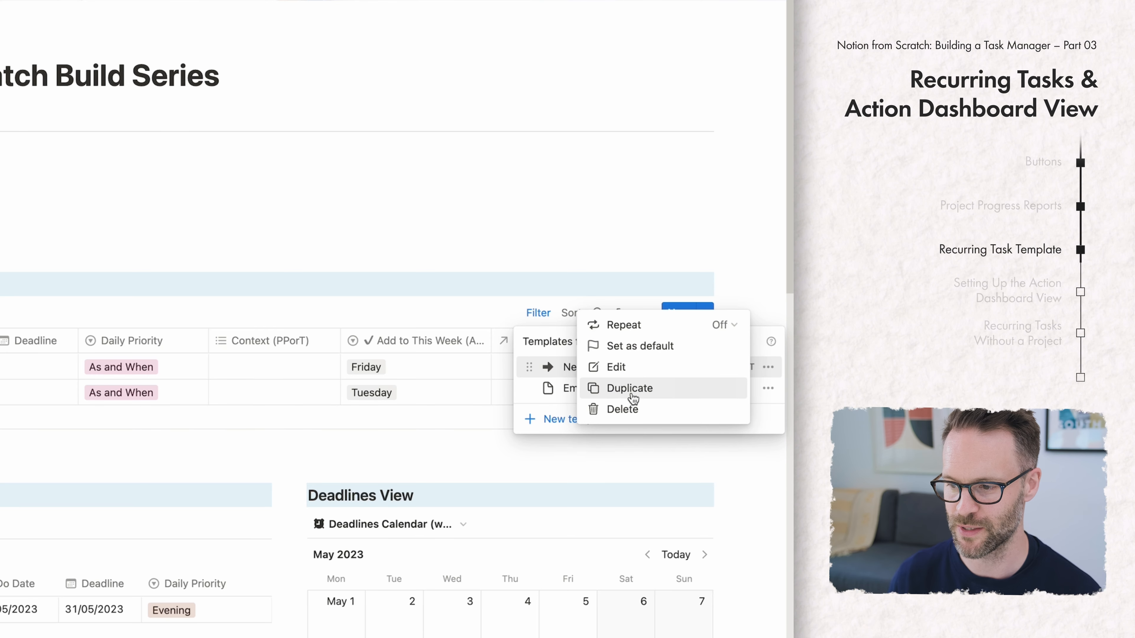
{"action": "left_click", "coordinate": [633, 397]}
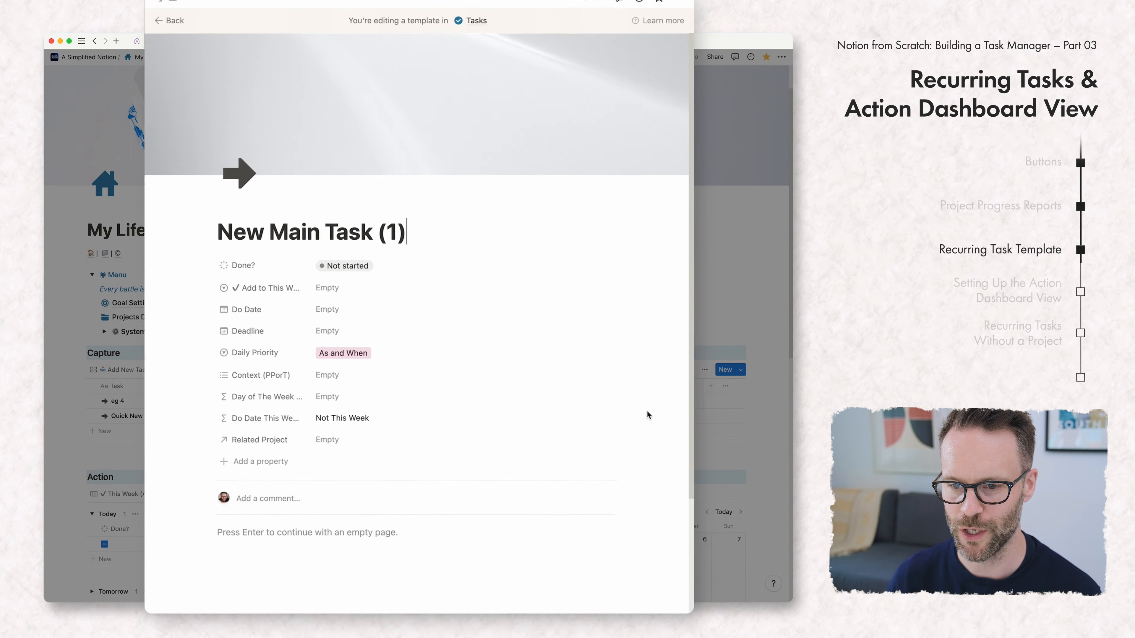
Rename the duplicated template as Recurring Task TEMPLATE and give it a blue counterclockwise arrow icon
{"action": "left_click_drag", "start_coordinate": [411, 233], "coordinate": [218, 220]}
{"action": "type", "text": "Recurring"}
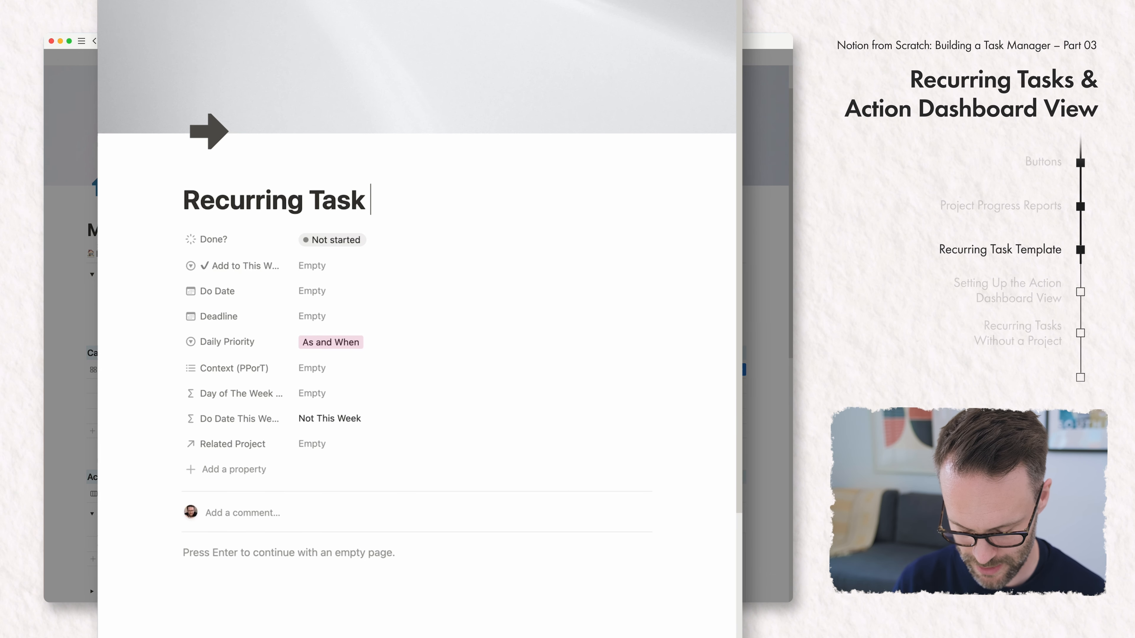
{"action": "left_click", "coordinate": [208, 131]}
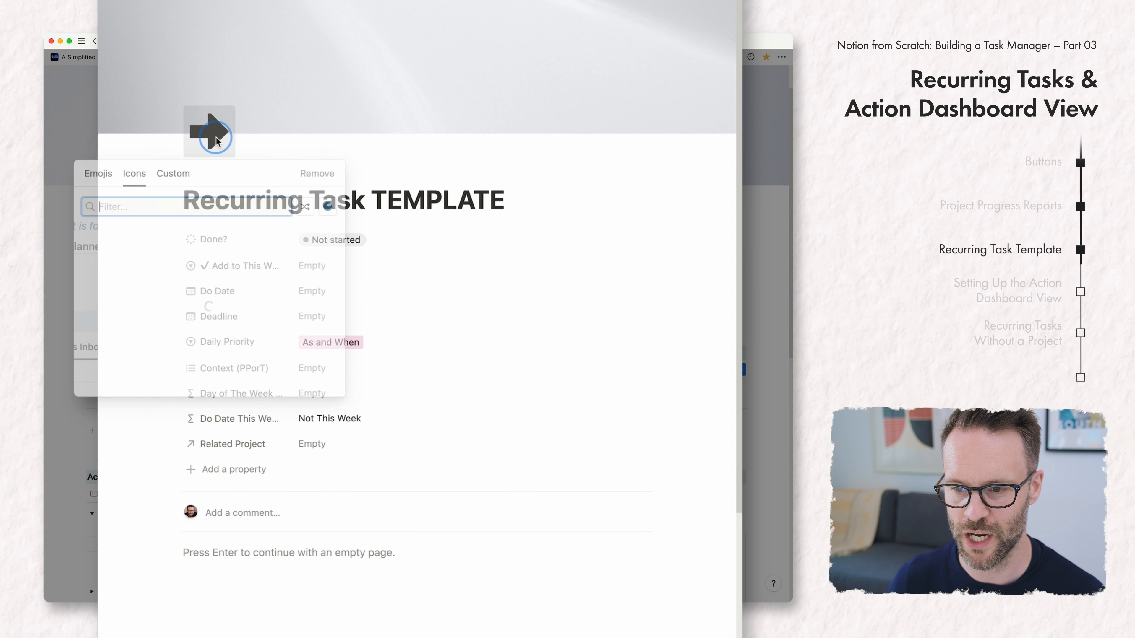
{"action": "left_click", "coordinate": [114, 322]}
Replace the template's Daily Priority value with a new option named Recurring Today
{"action": "left_click", "coordinate": [346, 342]}
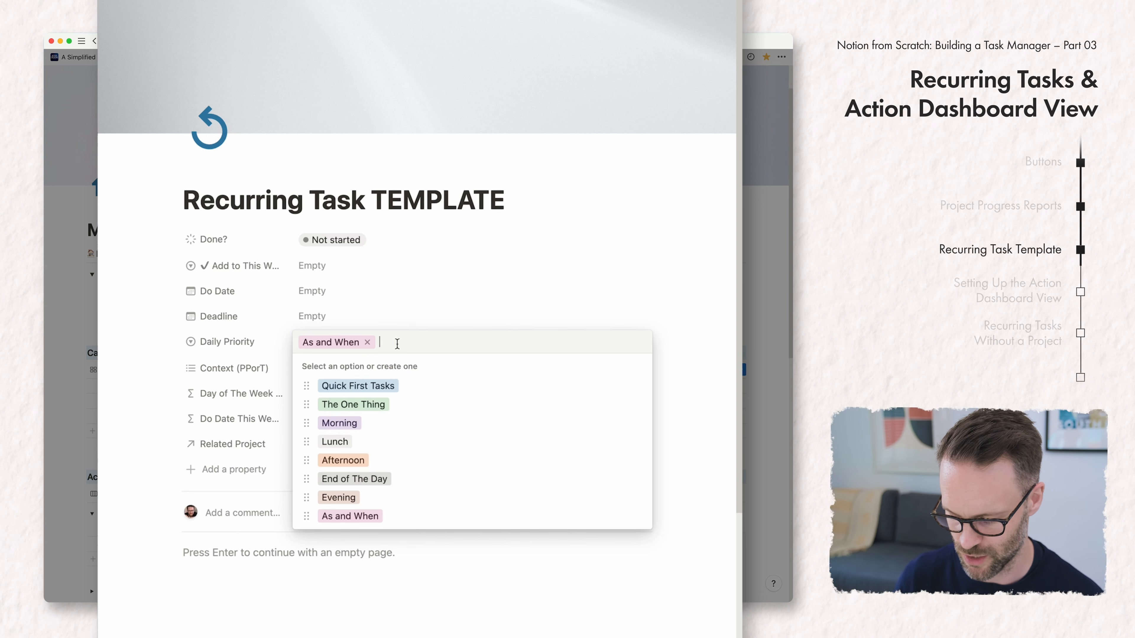
{"action": "key", "text": "BackSpace"}
{"action": "type", "text": "Rucurr"}
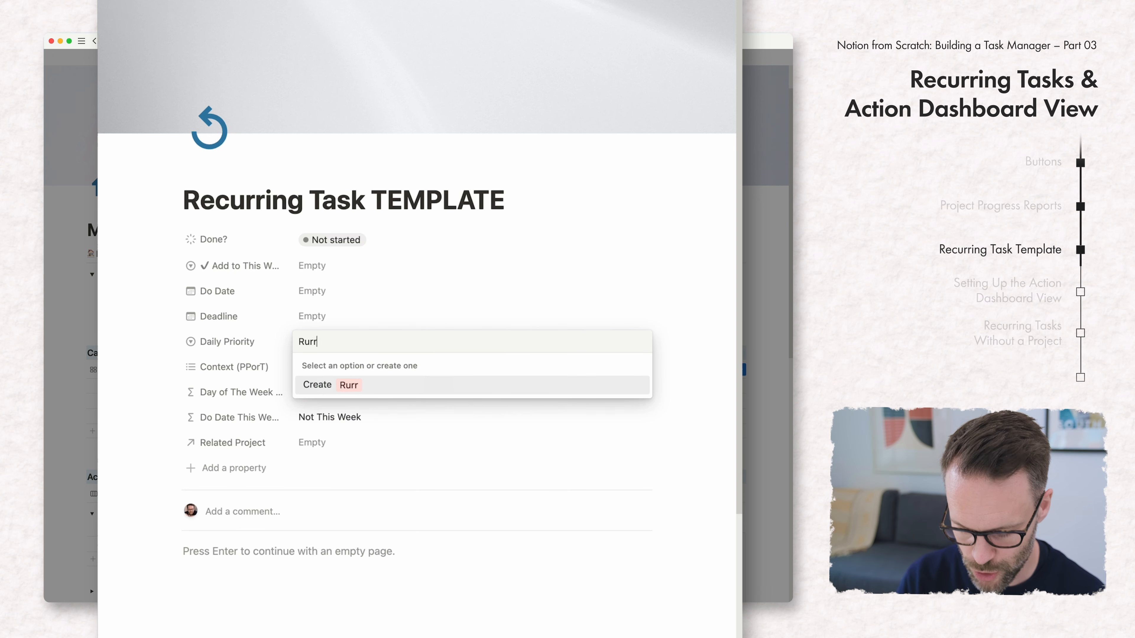
{"action": "type", "text": "ing Today"}
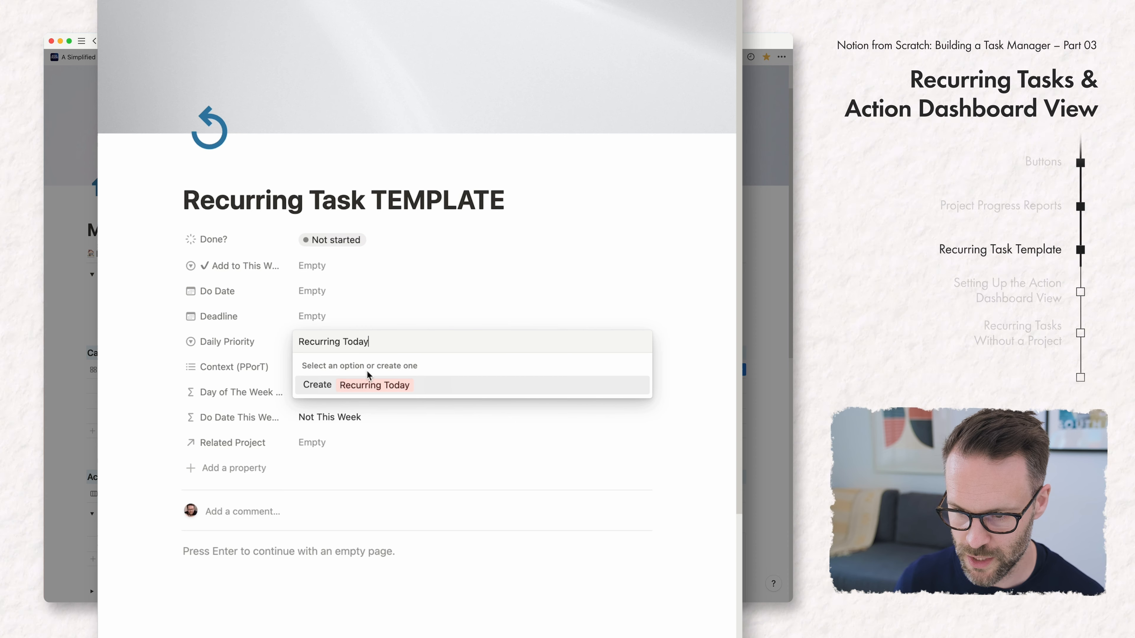
{"action": "left_click", "coordinate": [362, 389]}
Set the color of the Recurring Today option in Daily Priority to light gray
{"action": "left_click", "coordinate": [364, 342]}
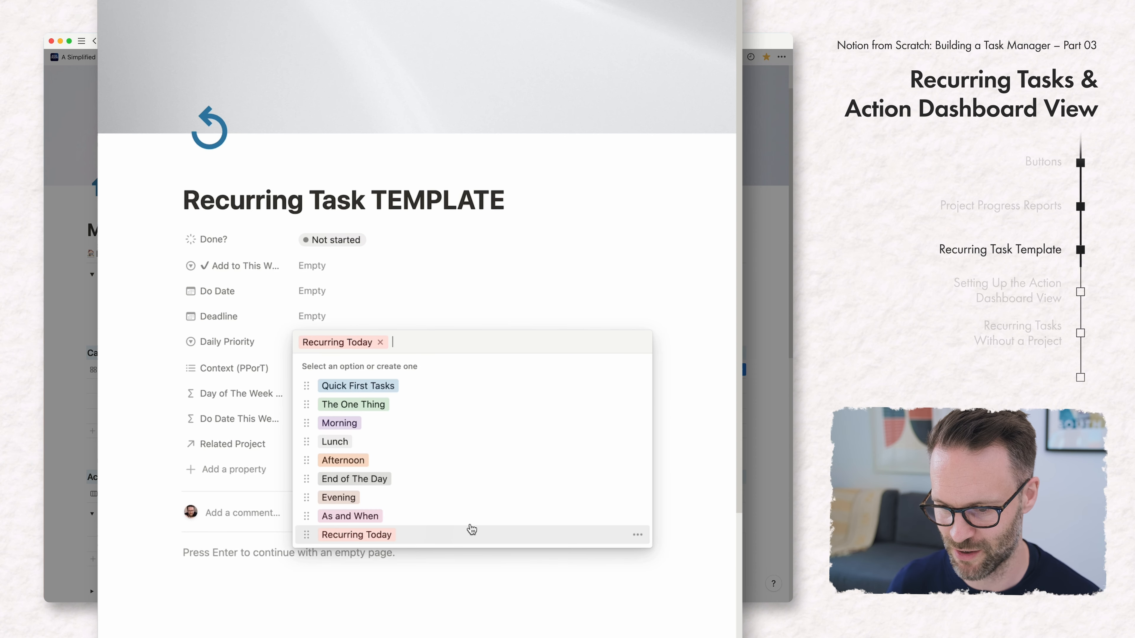
{"action": "left_click", "coordinate": [637, 534]}
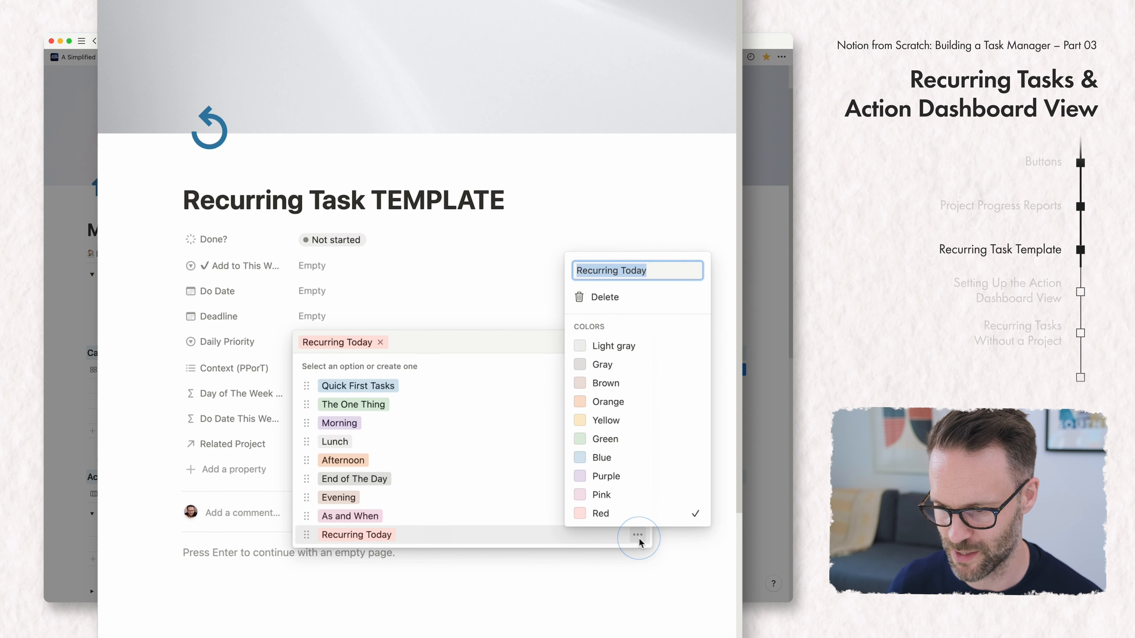
{"action": "left_click", "coordinate": [613, 347]}
{"action": "left_click", "coordinate": [418, 280]}
Add a status option named Recurring Today to the In Progress group of the Done? property
{"action": "left_click", "coordinate": [219, 239]}
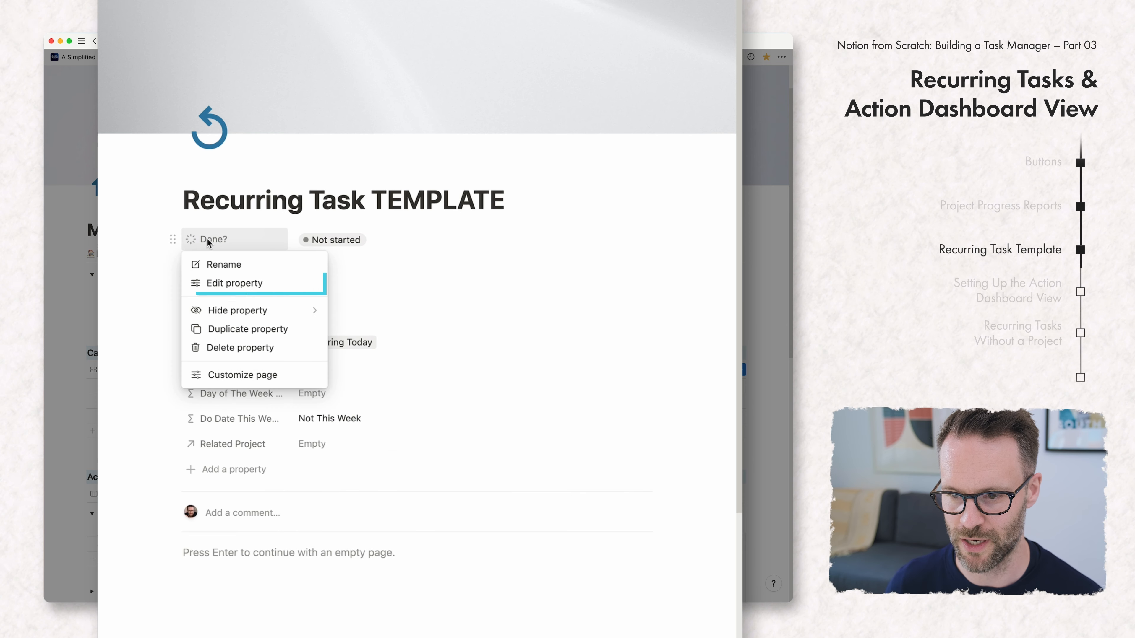
{"action": "mouse_move", "coordinate": [230, 310]}
{"action": "left_click", "coordinate": [232, 282]}
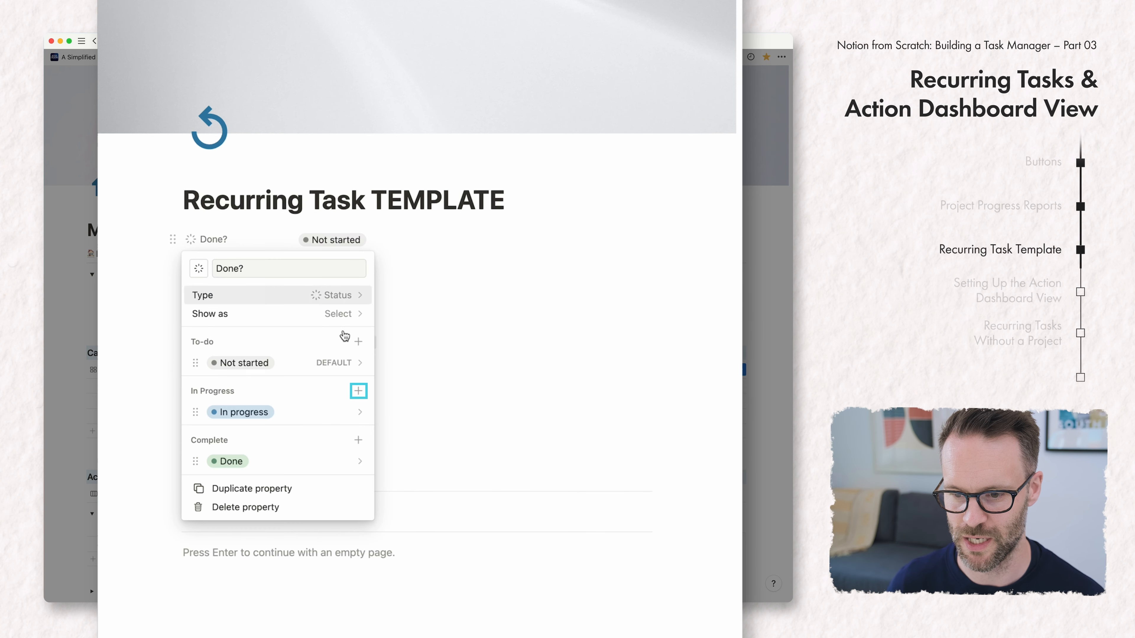
{"action": "left_click", "coordinate": [358, 391]}
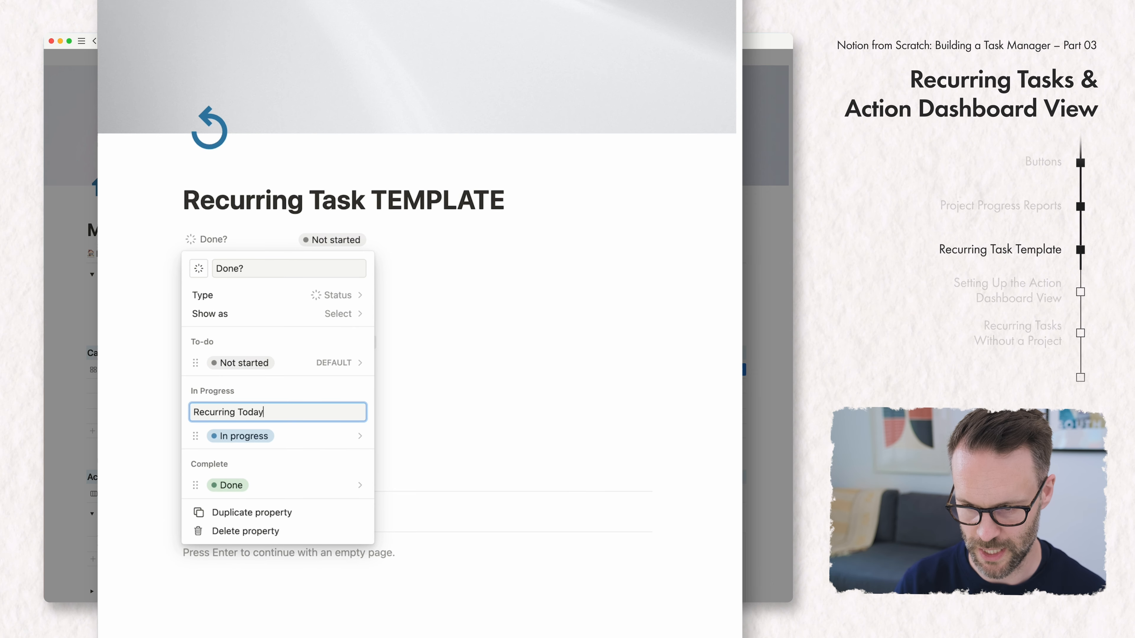
{"action": "type", "text": "Recurring Today"}
{"action": "key", "text": "Return"}
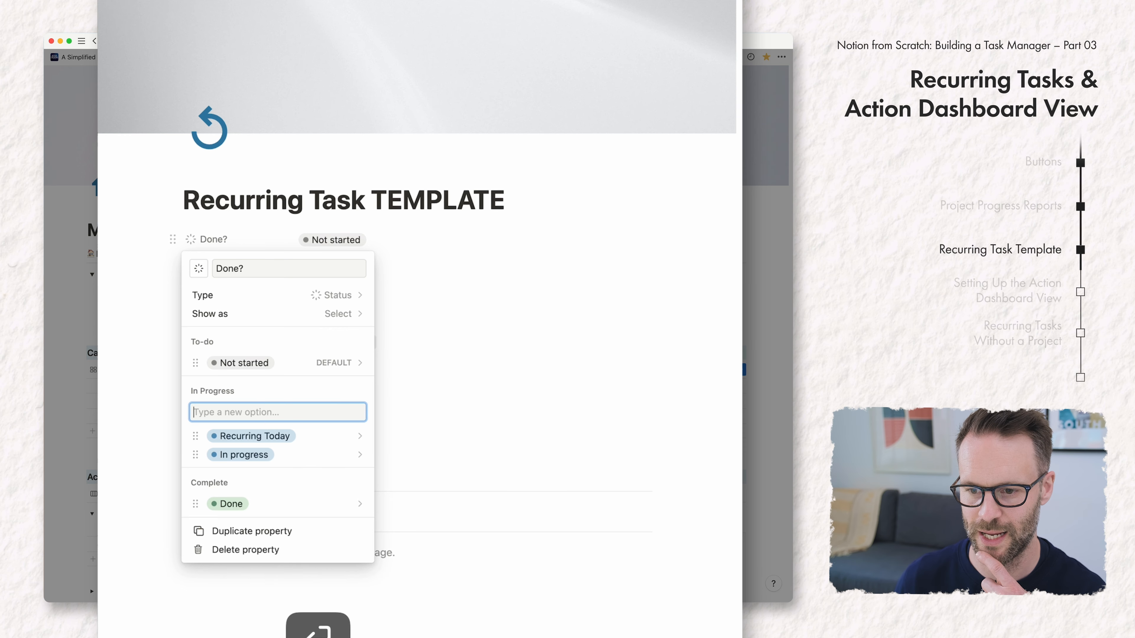
Set the color of the Recurring Today status to light gray and close the Done? property settings
{"action": "left_click", "coordinate": [360, 436]}
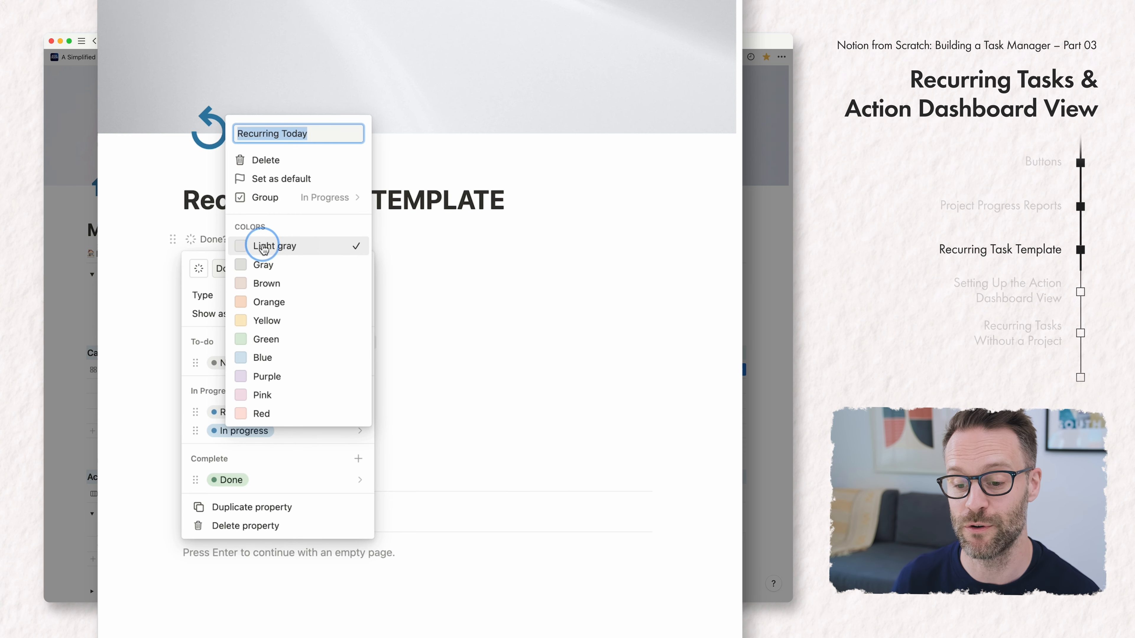
{"action": "left_click", "coordinate": [542, 300]}
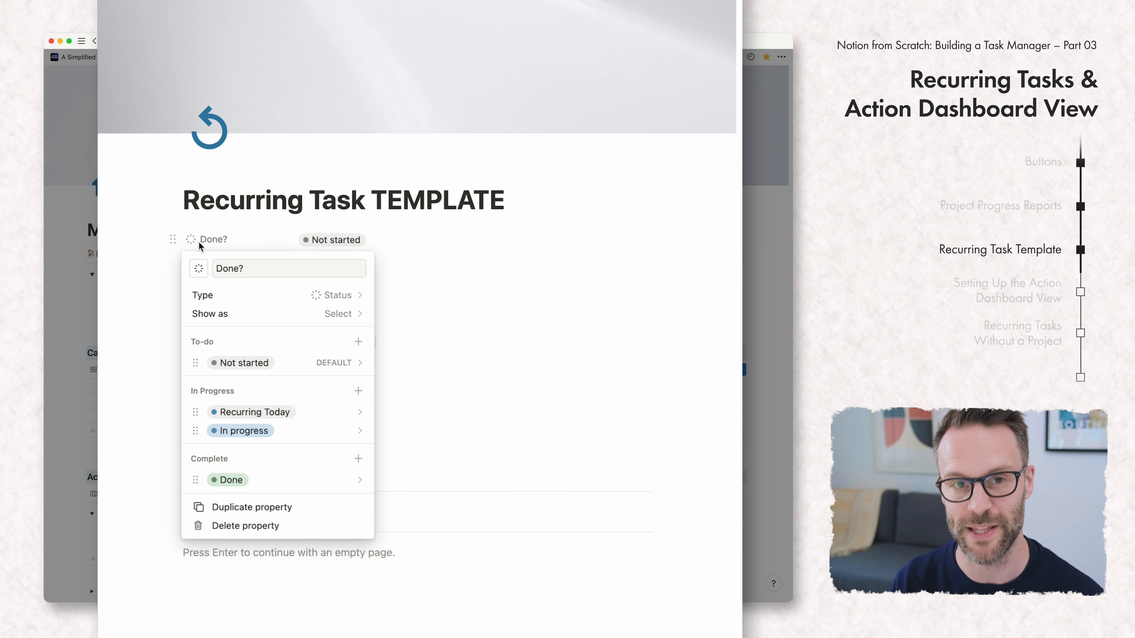
{"action": "left_click", "coordinate": [464, 318]}
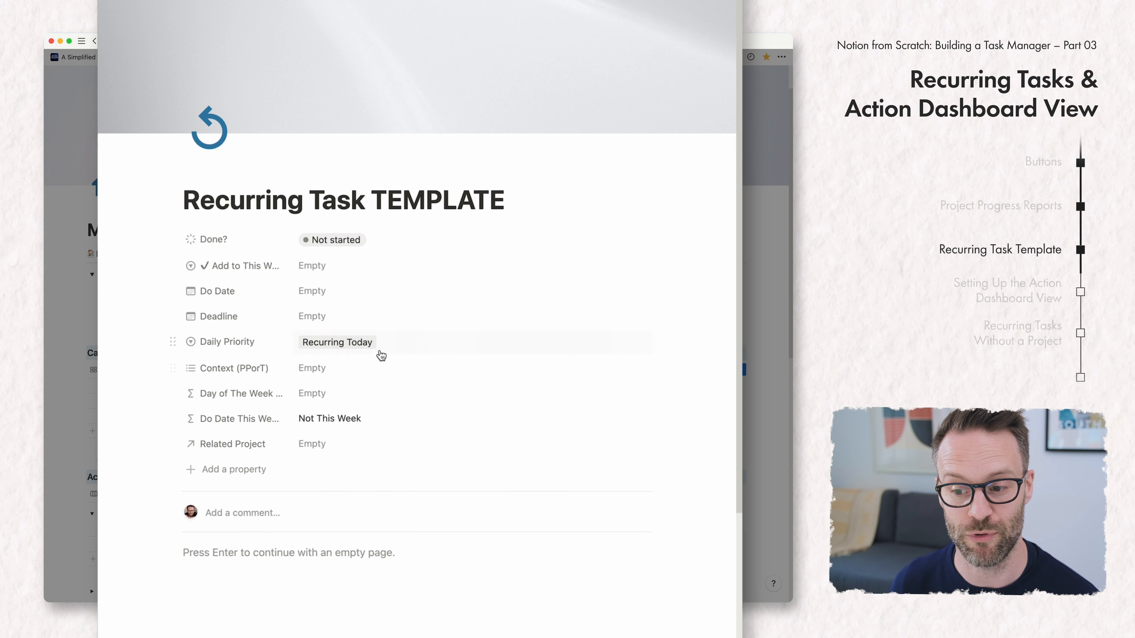
{"action": "left_click", "coordinate": [325, 350]}
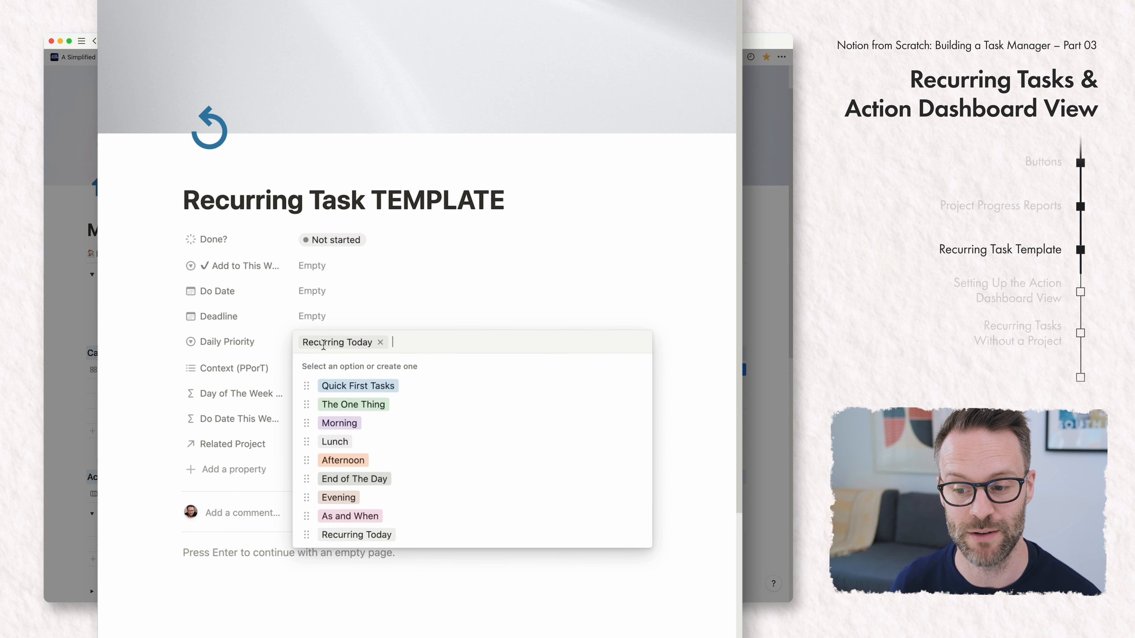
{"action": "left_click", "coordinate": [429, 326]}
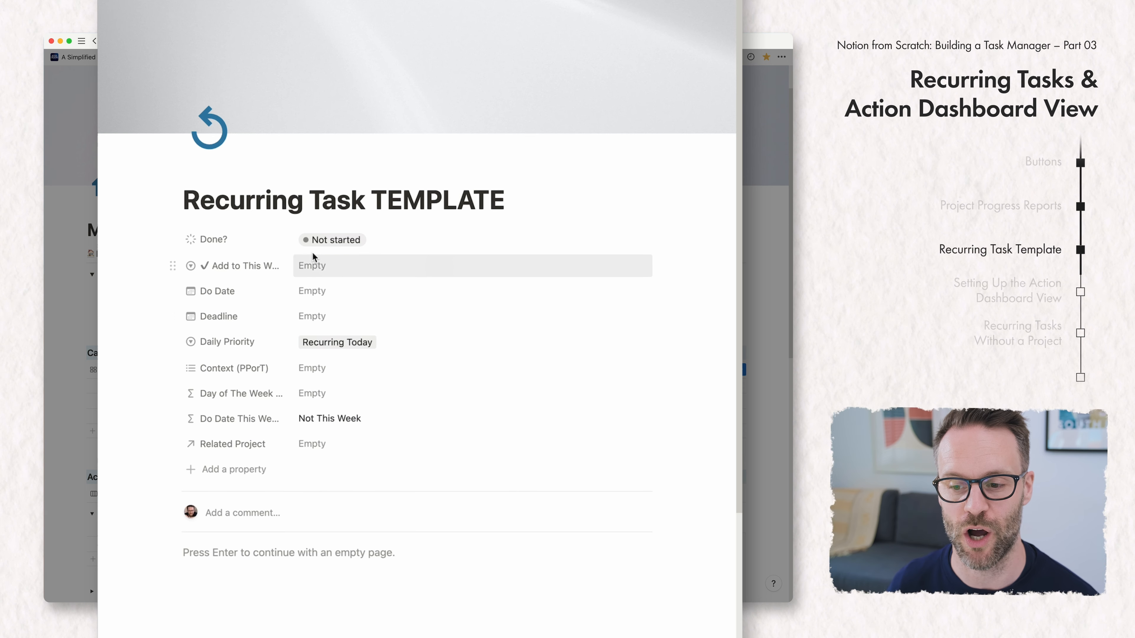
{"action": "left_click", "coordinate": [314, 241]}
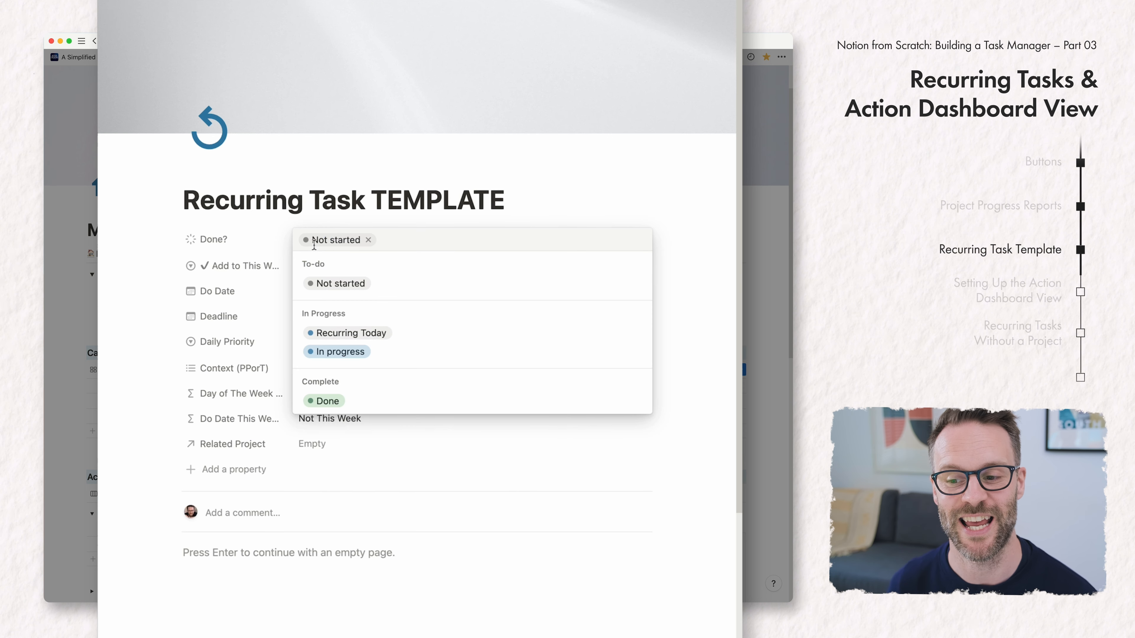
{"action": "left_click", "coordinate": [633, 190]}
Hide the Day of The Week and Do Date This Week formula properties in the recurring task template
{"action": "left_click", "coordinate": [170, 393]}
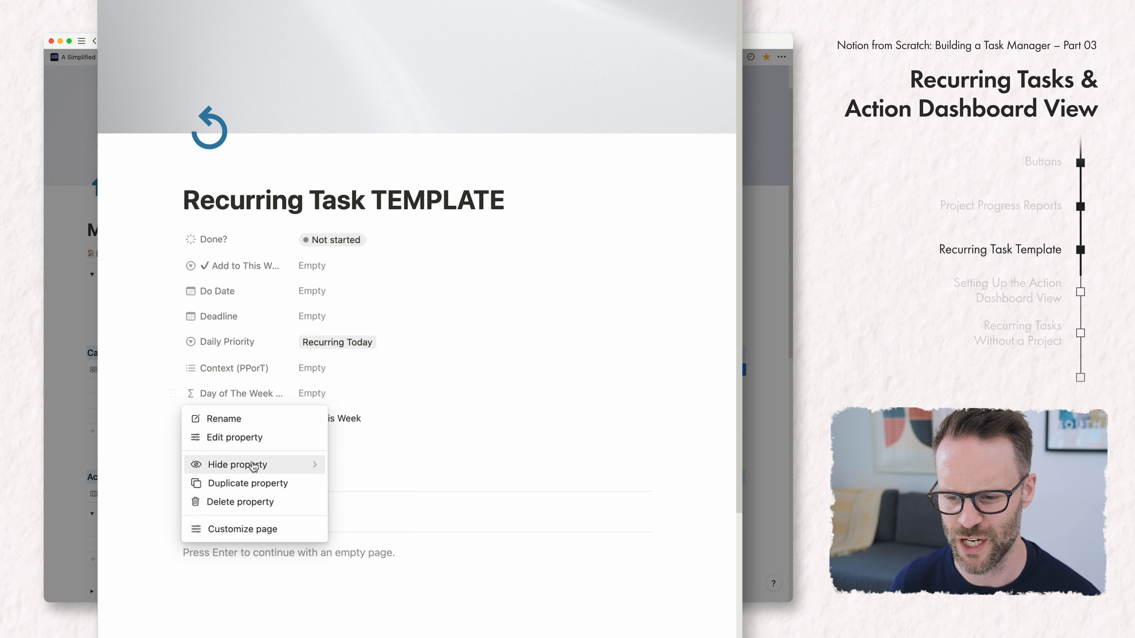
{"action": "mouse_move", "coordinate": [267, 467]}
{"action": "left_click", "coordinate": [375, 487]}
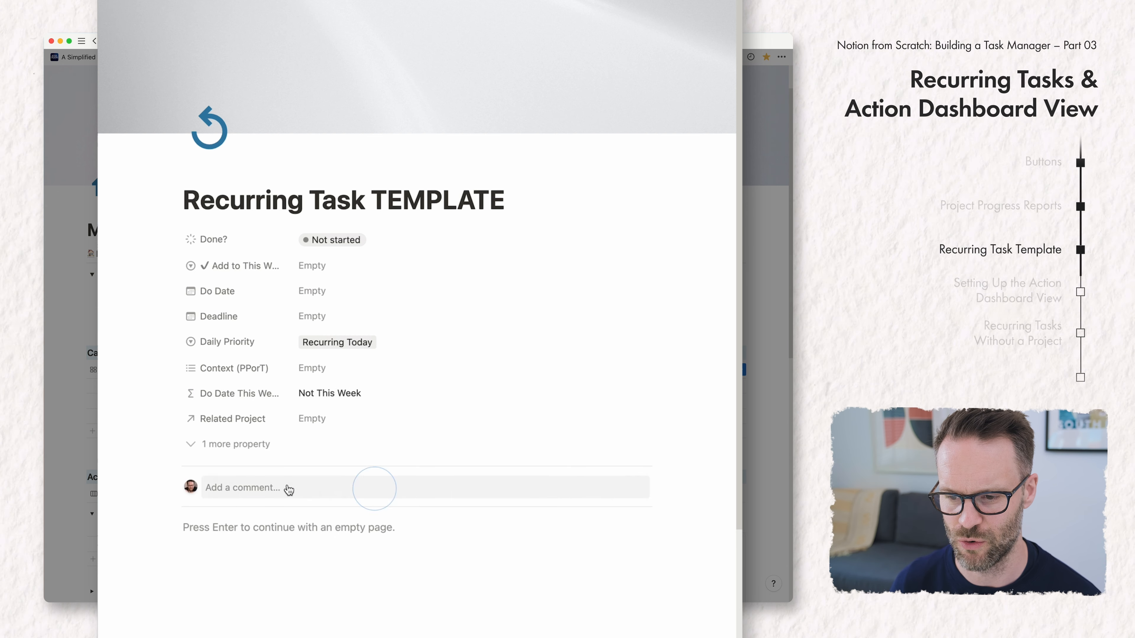
{"action": "left_click", "coordinate": [173, 393]}
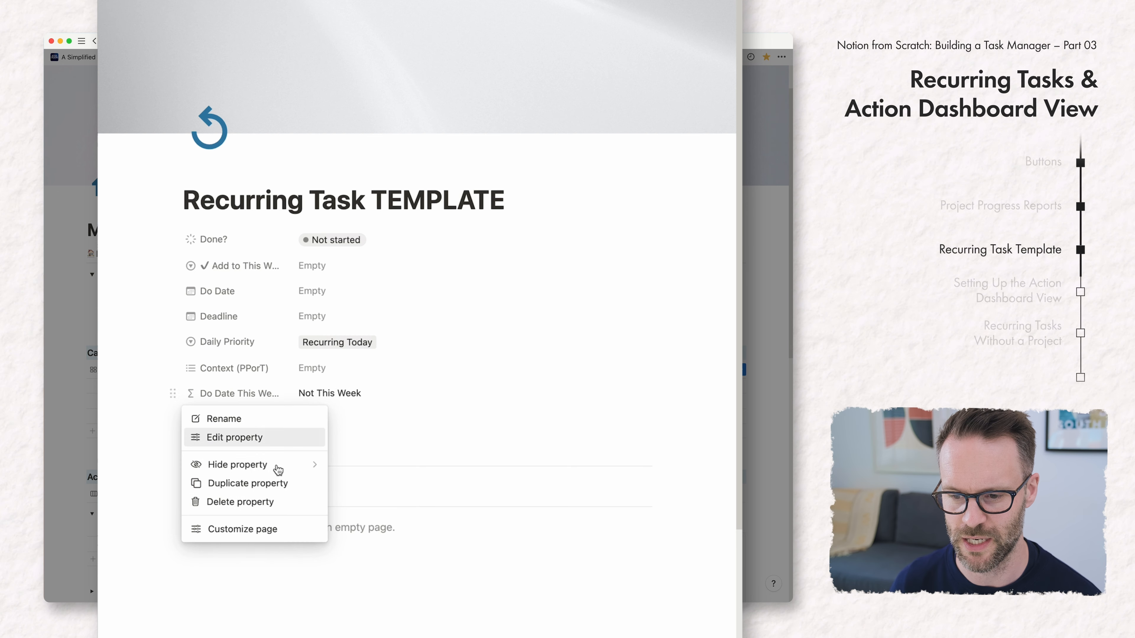
{"action": "mouse_move", "coordinate": [278, 465]}
{"action": "left_click", "coordinate": [363, 484]}
Set the template's Done? status to Recurring Today and leave the template editor
{"action": "left_click", "coordinate": [333, 240]}
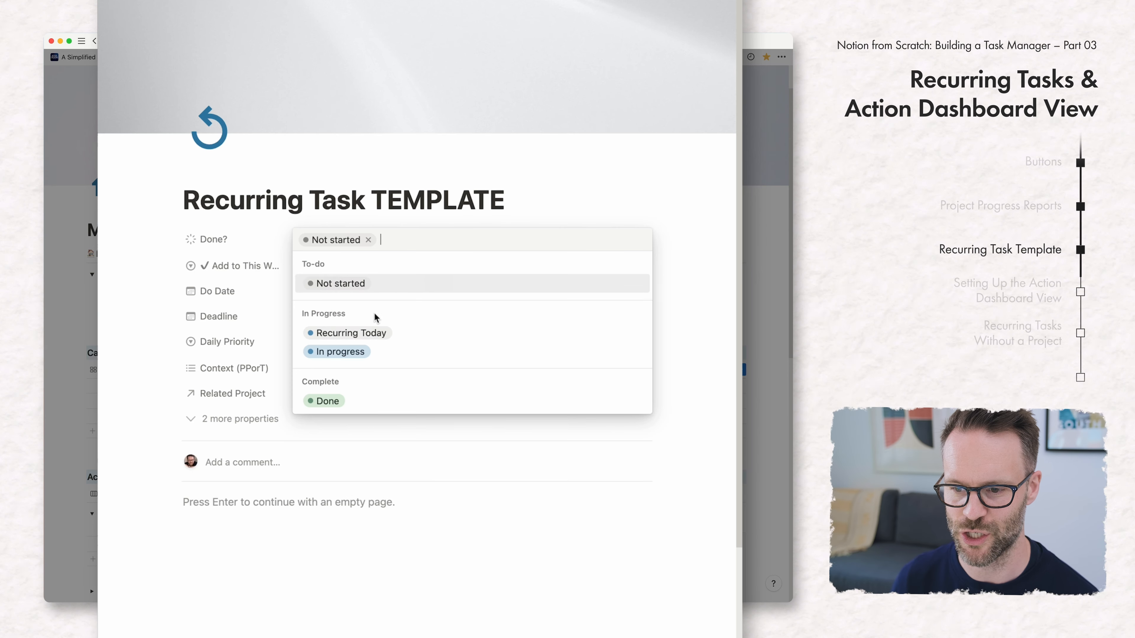
{"action": "left_click", "coordinate": [339, 333]}
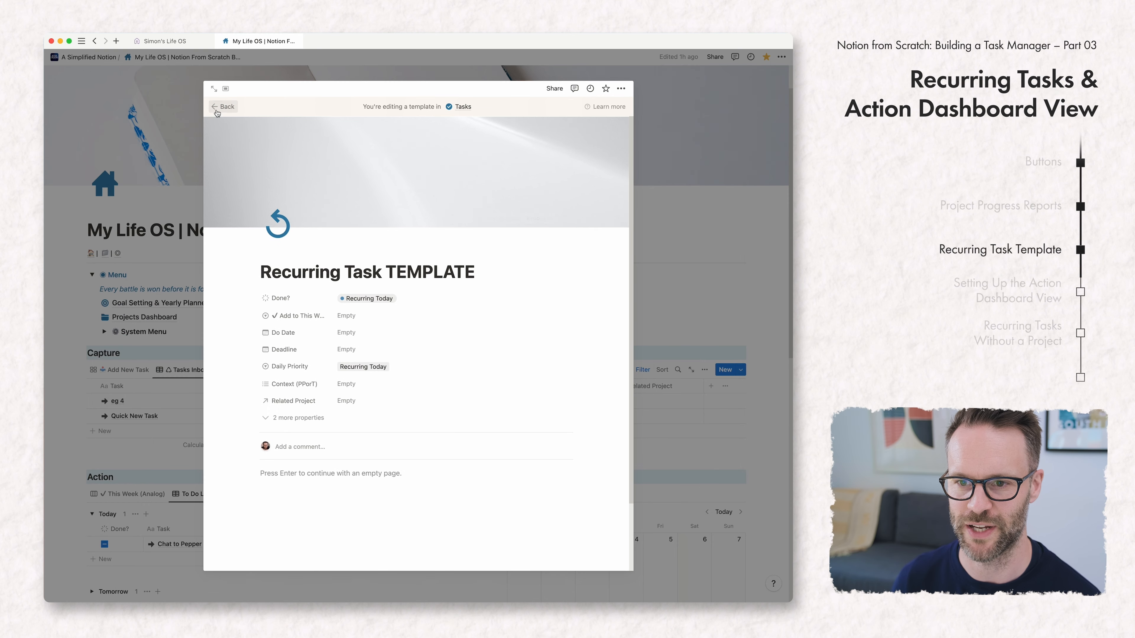
{"action": "left_click", "coordinate": [219, 111]}
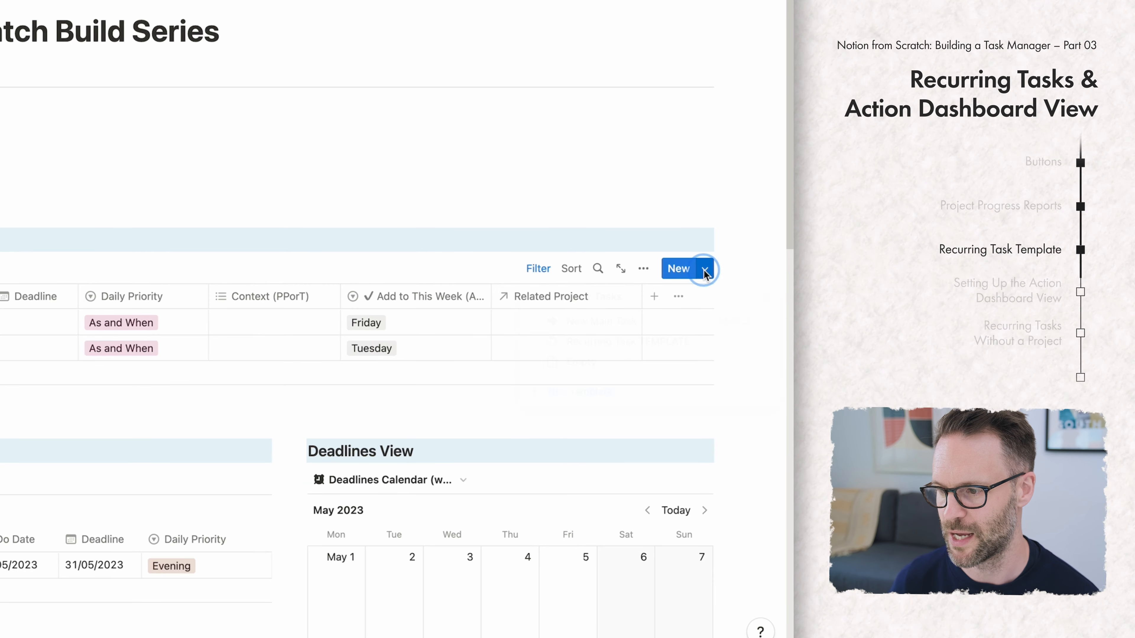
Duplicate the Recurring Task TEMPLATE, title the copy "Watch Better Creating on YT" and leave the template editor
{"action": "left_click", "coordinate": [734, 353]}
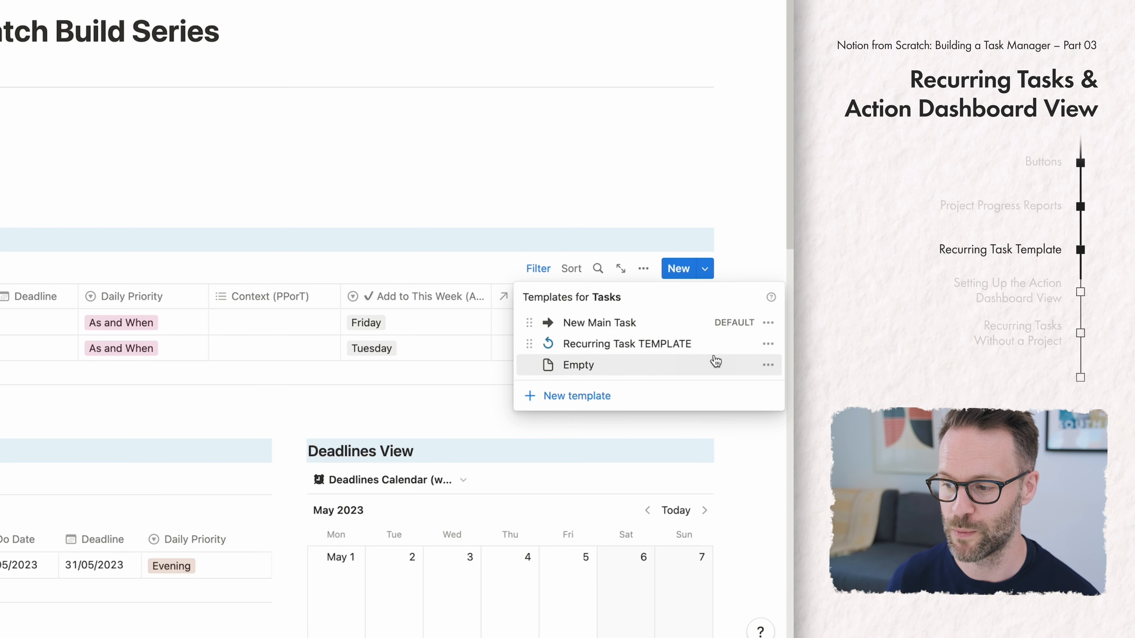
{"action": "left_click", "coordinate": [768, 347]}
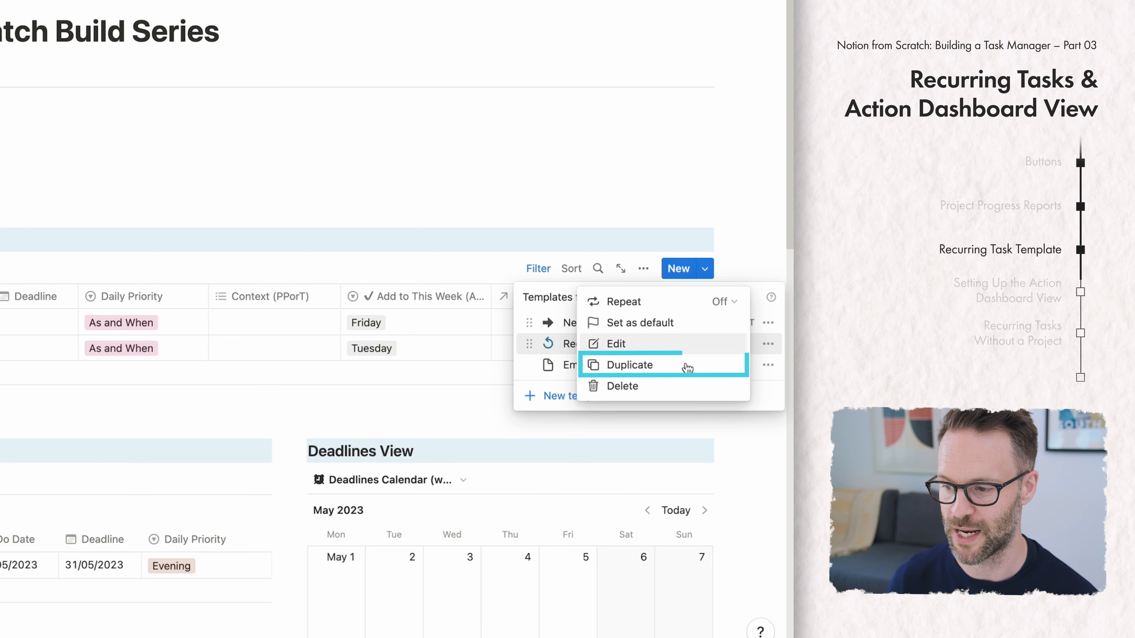
{"action": "left_click", "coordinate": [653, 383]}
{"action": "triple_click", "coordinate": [367, 224]}
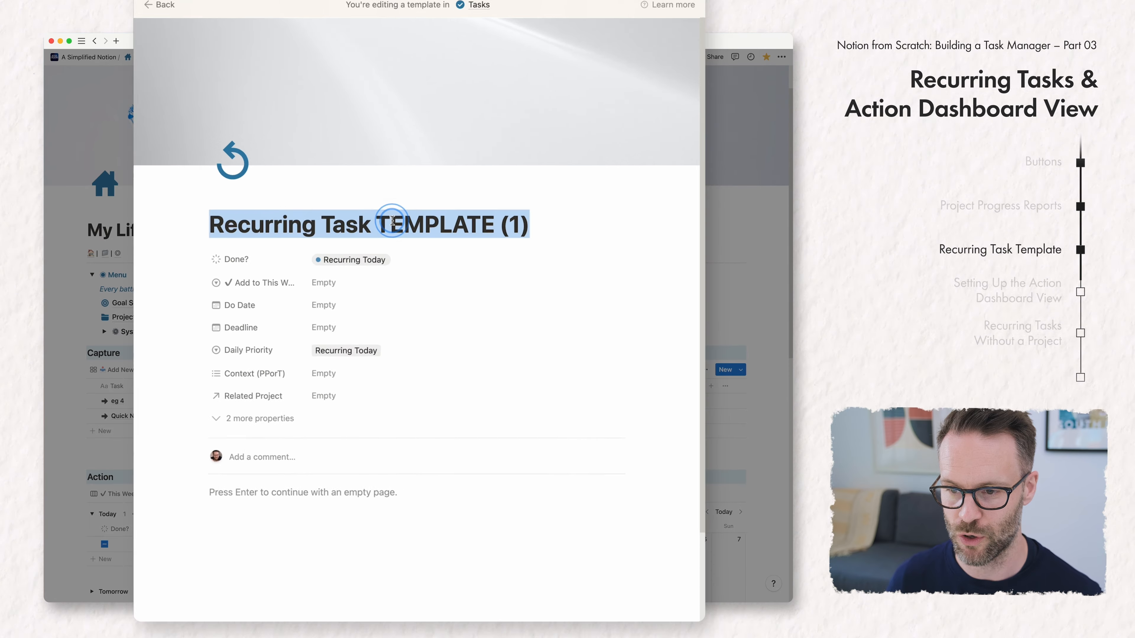
{"action": "type", "text": "Watch Better Creating on YT"}
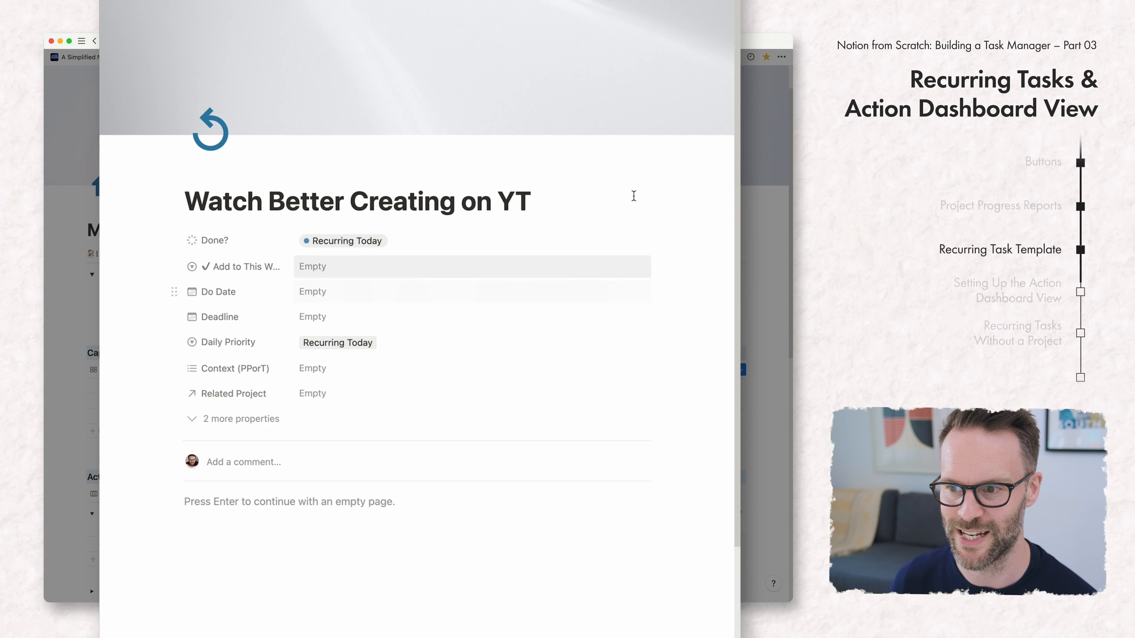
{"action": "left_click", "coordinate": [713, 253]}
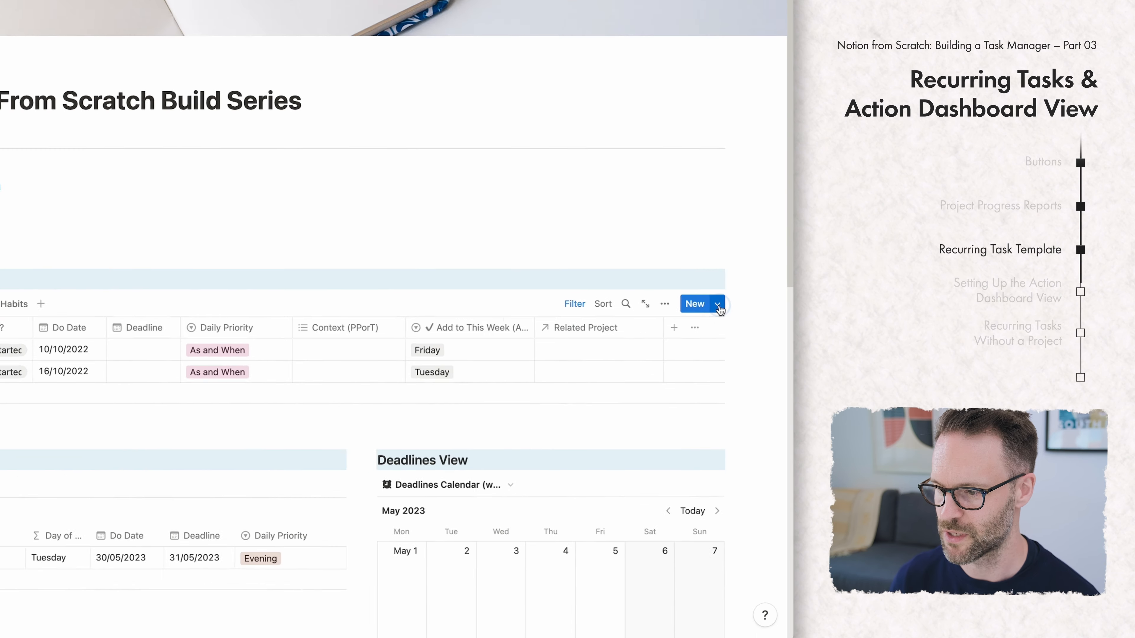
Set the Watch Better Creating on YT template to repeat every week on Friday at 3:00 PM and save the schedule
{"action": "left_click", "coordinate": [739, 367]}
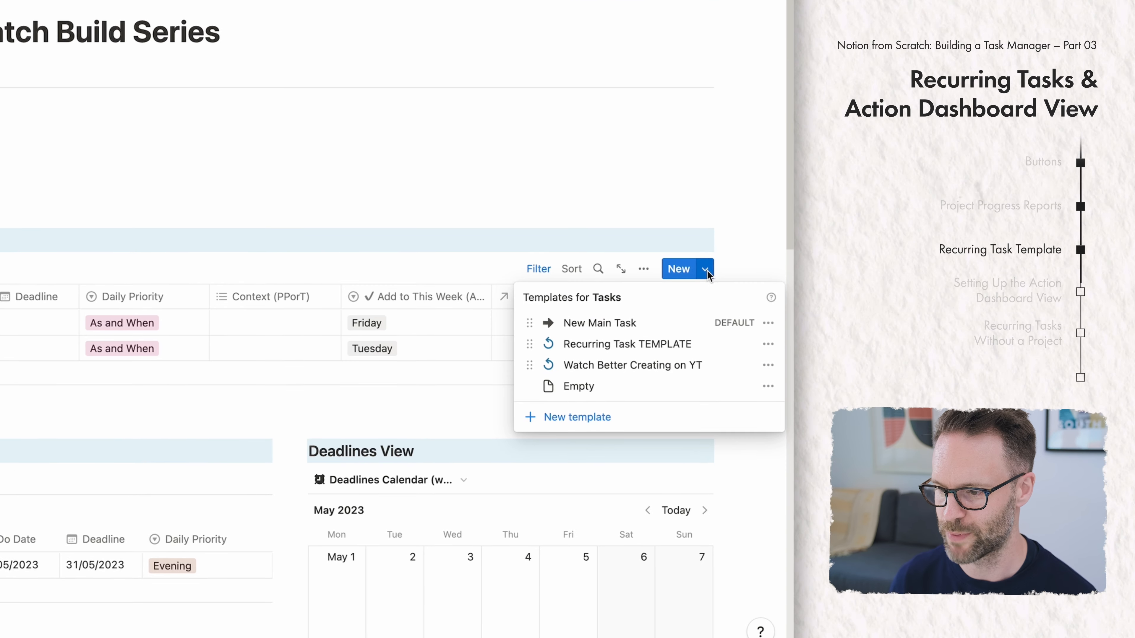
{"action": "left_click", "coordinate": [767, 367]}
{"action": "left_click", "coordinate": [663, 327]}
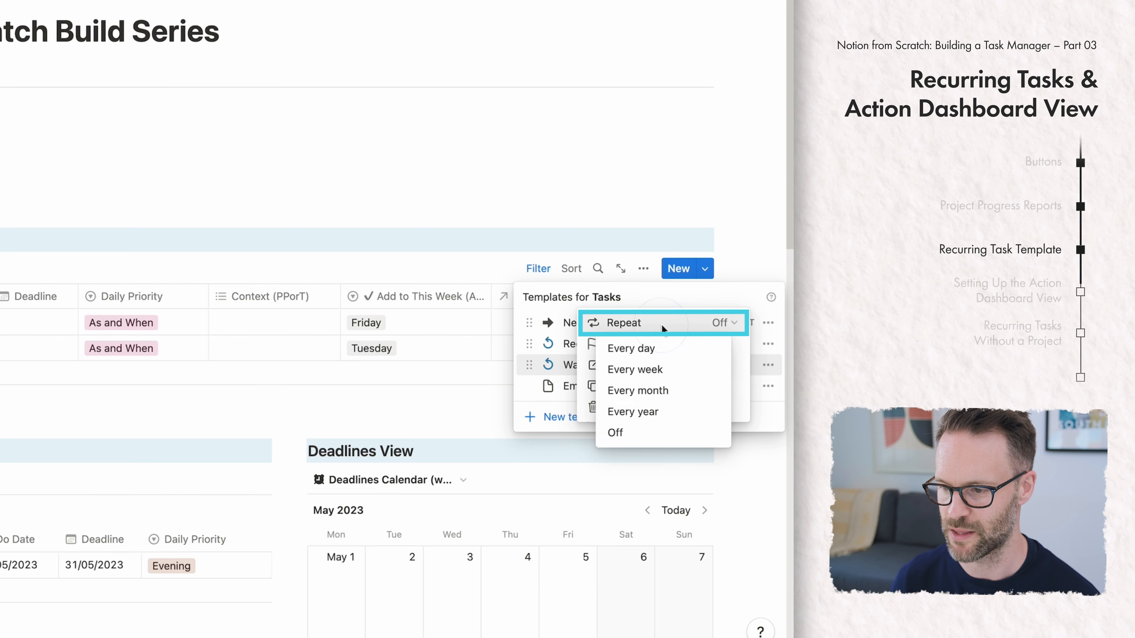
{"action": "left_click", "coordinate": [650, 370]}
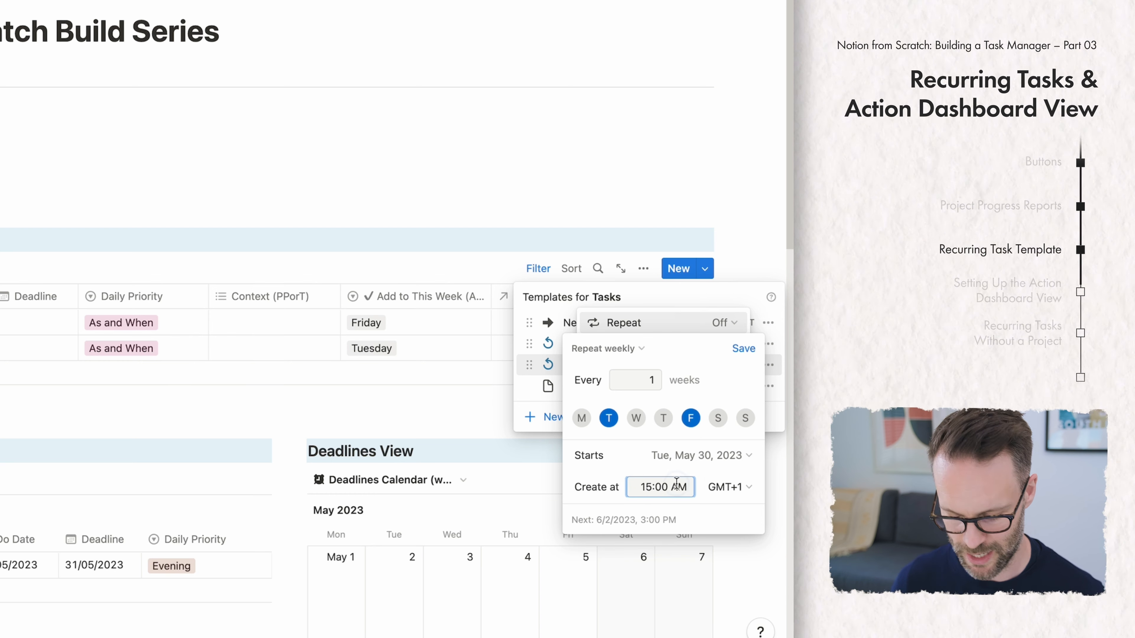
{"action": "key", "text": "Return"}
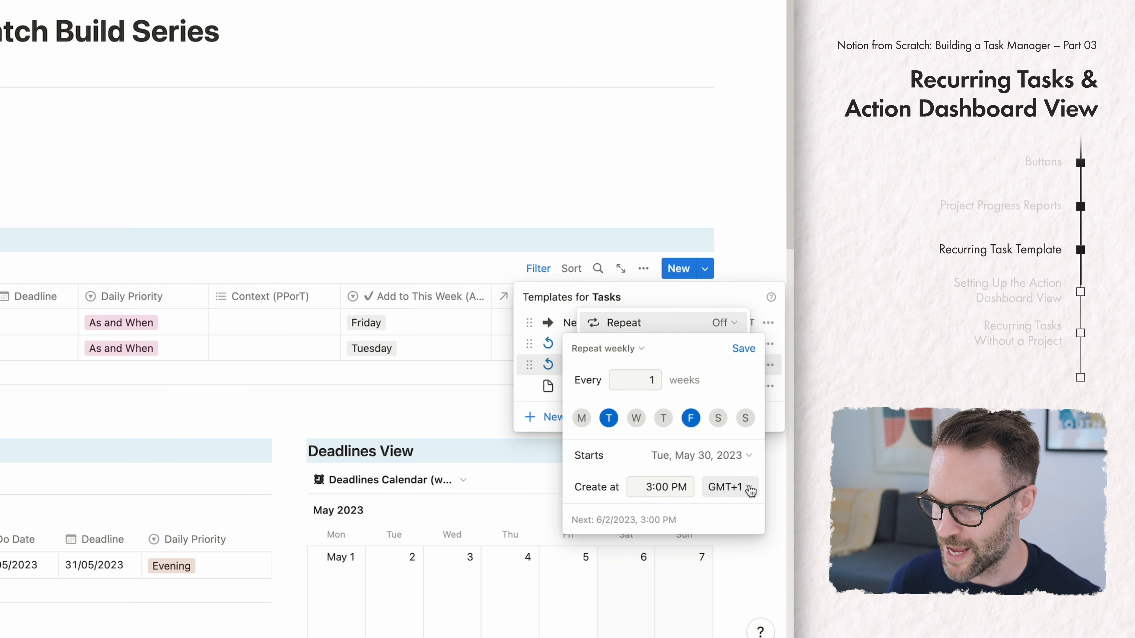
{"action": "left_click", "coordinate": [606, 422]}
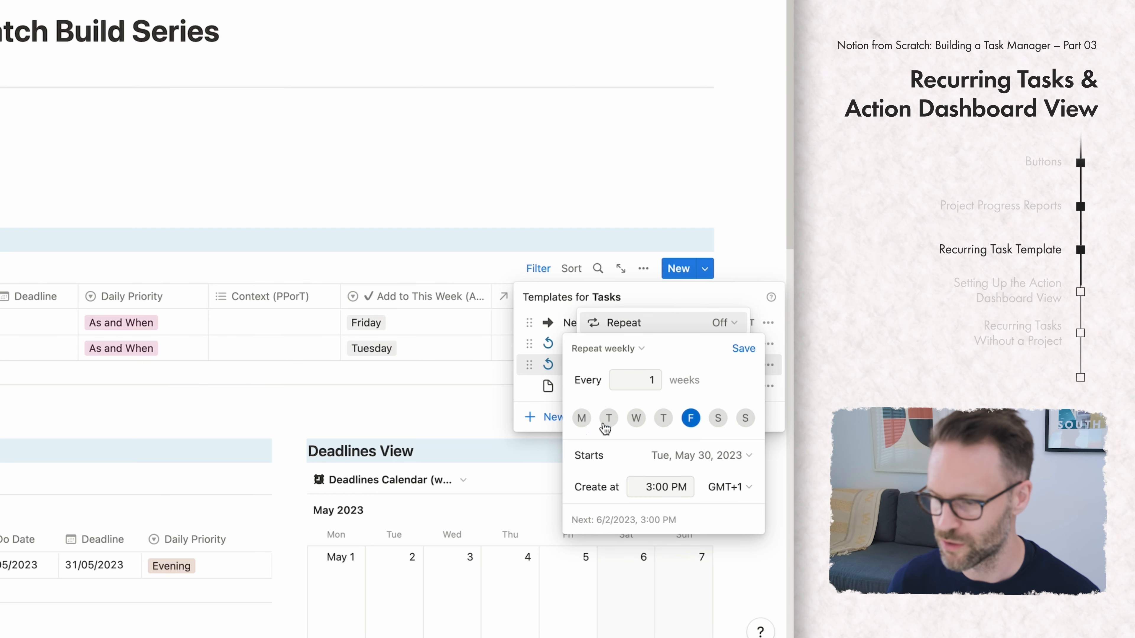
{"action": "left_click", "coordinate": [742, 351]}
{"action": "left_click", "coordinate": [758, 230]}
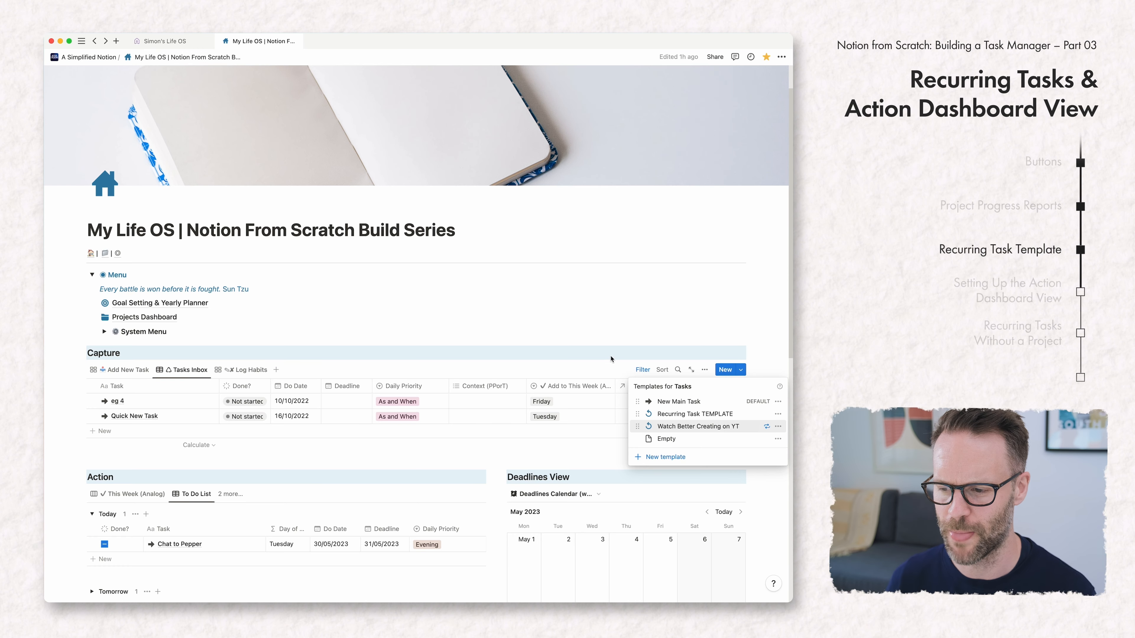
{"action": "left_click", "coordinate": [330, 442]}
Compare the This Week (Analog) and This Week by Date boards in the Action section
{"action": "scroll", "coordinate": [259, 447], "scroll_direction": "down", "scroll_amount": 1}
{"action": "scroll", "coordinate": [258, 447], "scroll_direction": "down", "scroll_amount": 3}
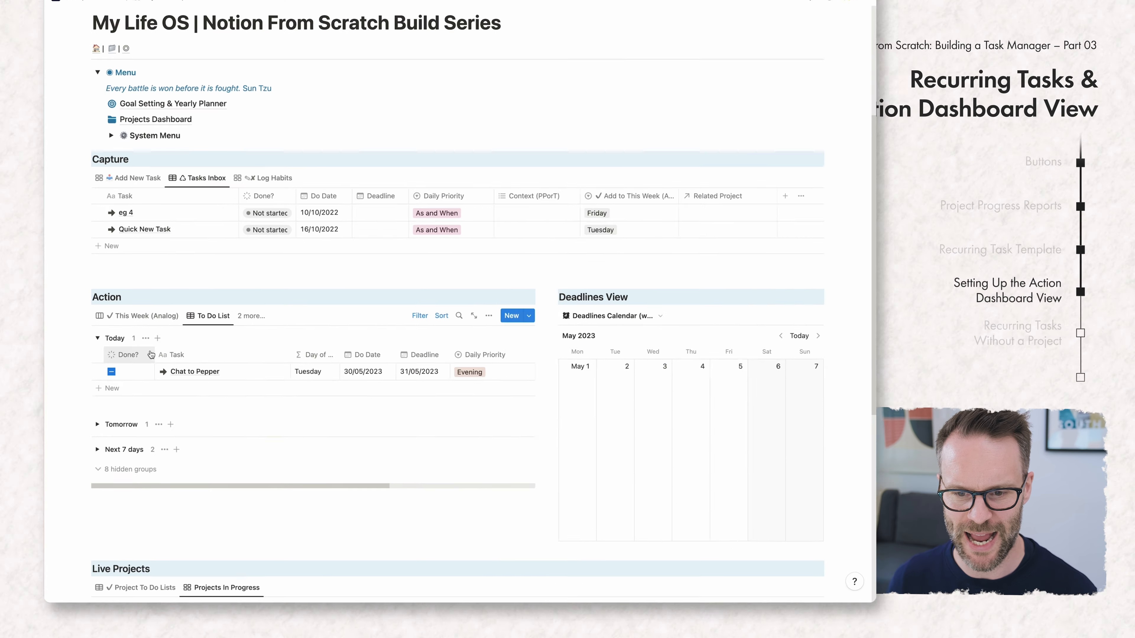
{"action": "left_click", "coordinate": [143, 346]}
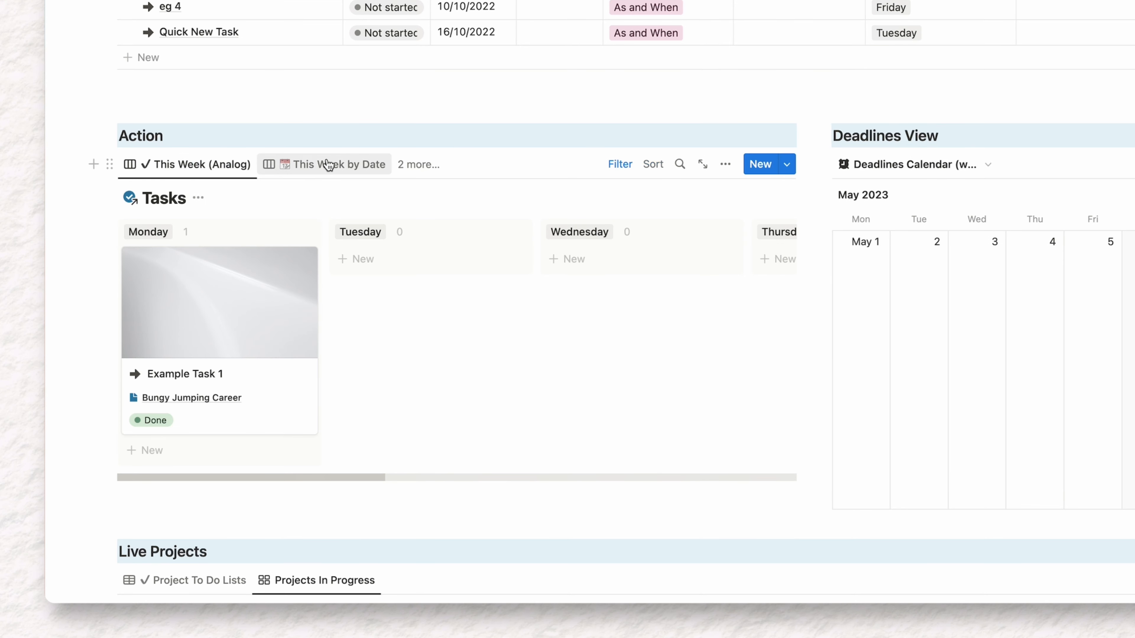
{"action": "left_click", "coordinate": [329, 164]}
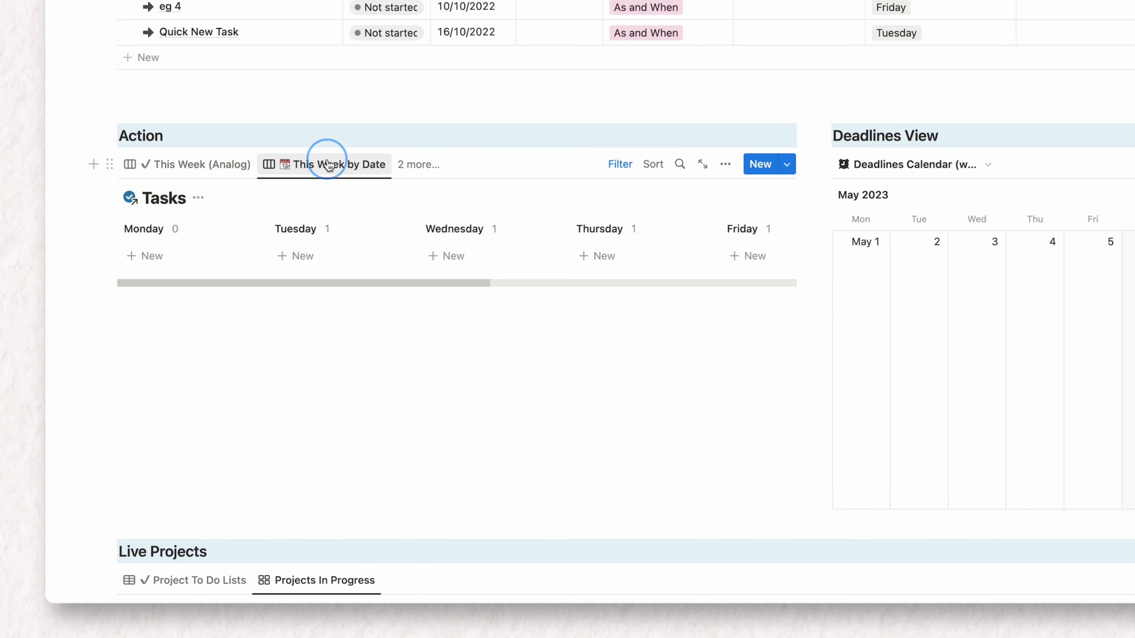
{"action": "left_click", "coordinate": [205, 164]}
{"action": "left_click", "coordinate": [325, 164]}
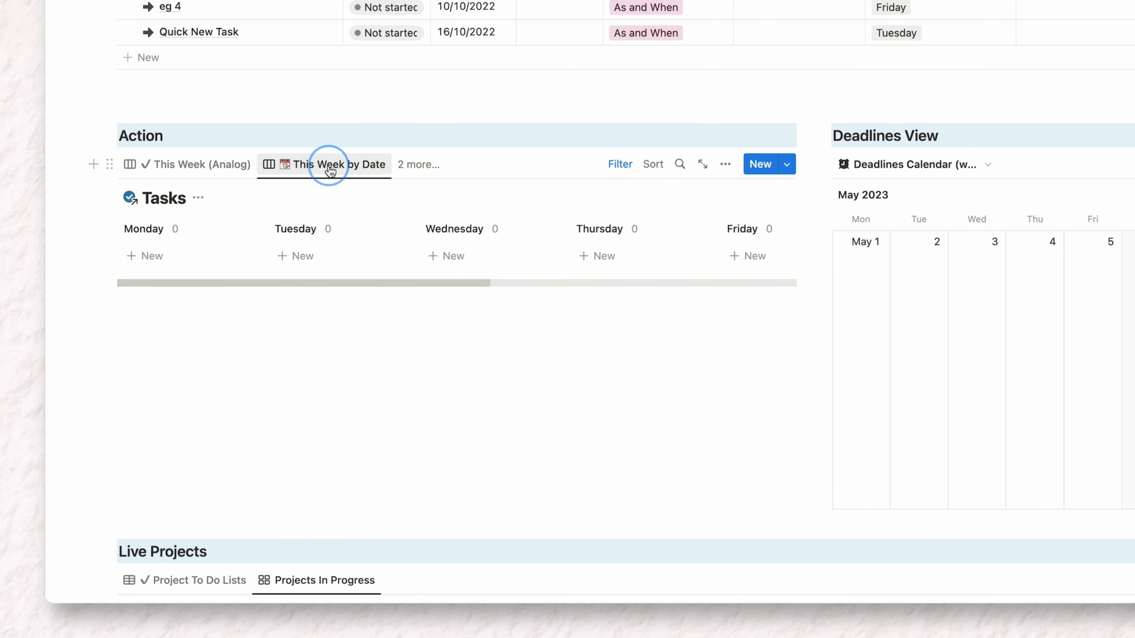
{"action": "left_click", "coordinate": [212, 164]}
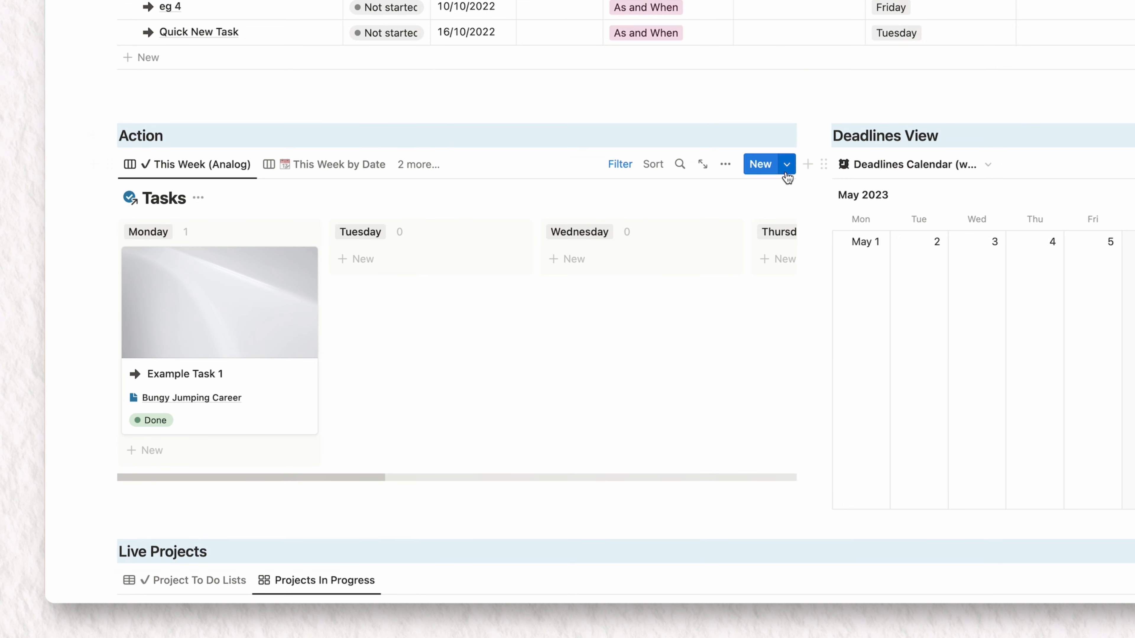
Set Add to This Week to Friday in the Watch Better Creating on YT template and leave the template editor
{"action": "left_click", "coordinate": [562, 295]}
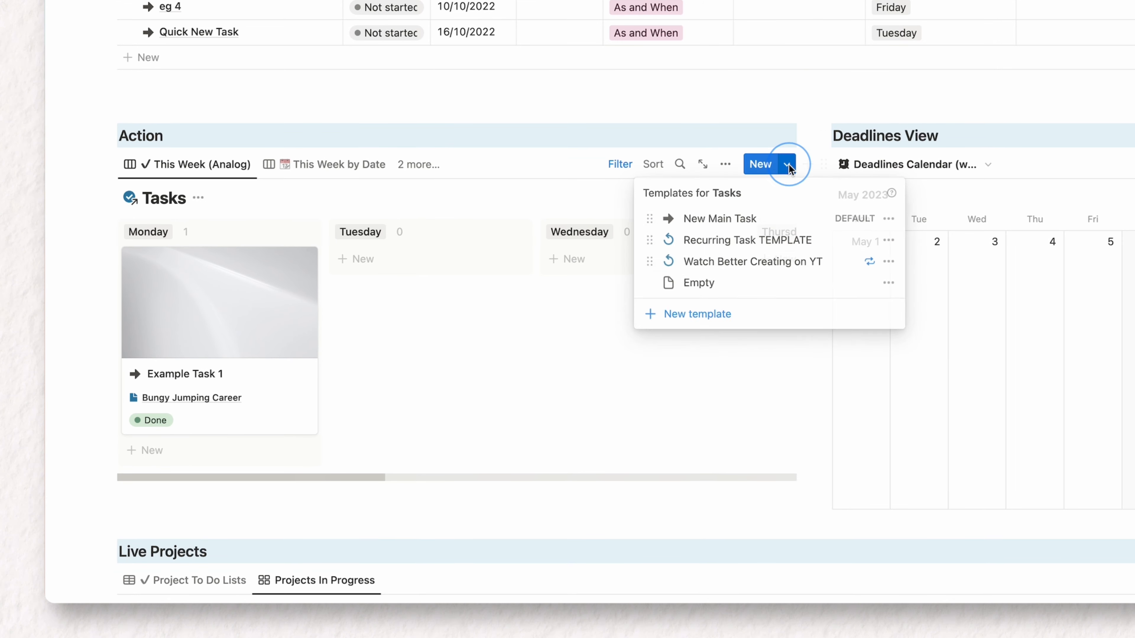
{"action": "left_click", "coordinate": [888, 261]}
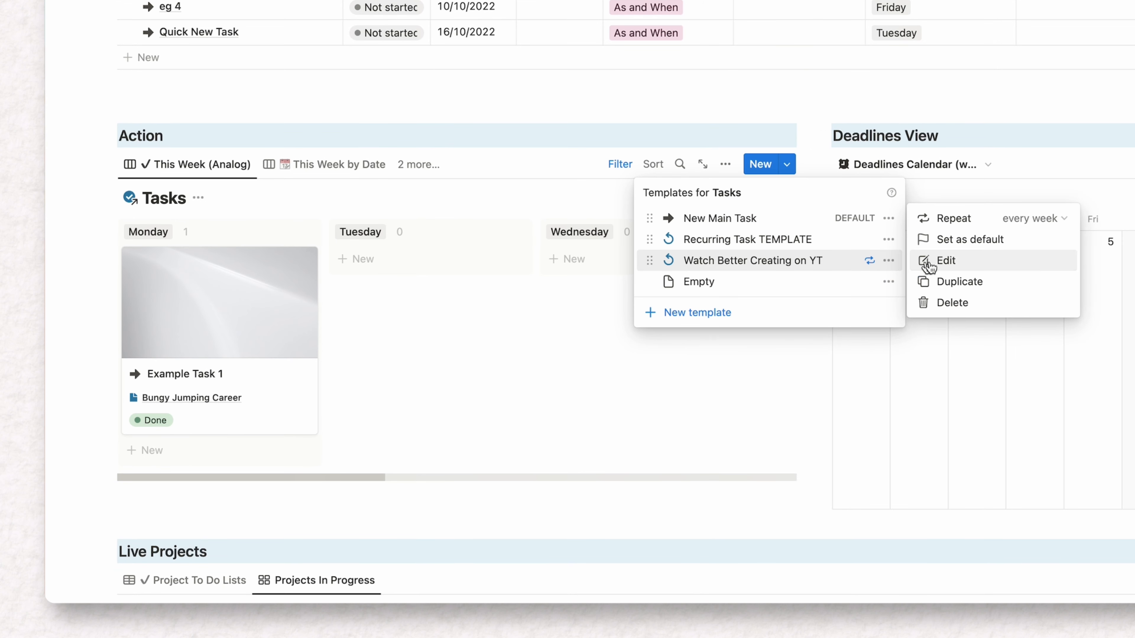
{"action": "left_click", "coordinate": [942, 258]}
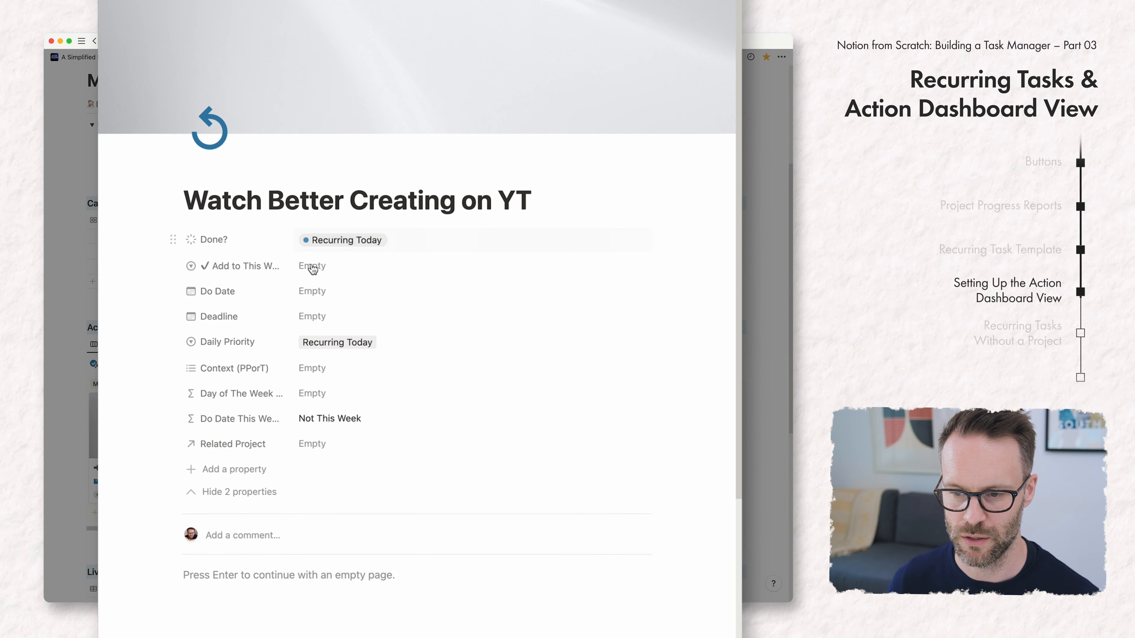
{"action": "left_click", "coordinate": [550, 121]}
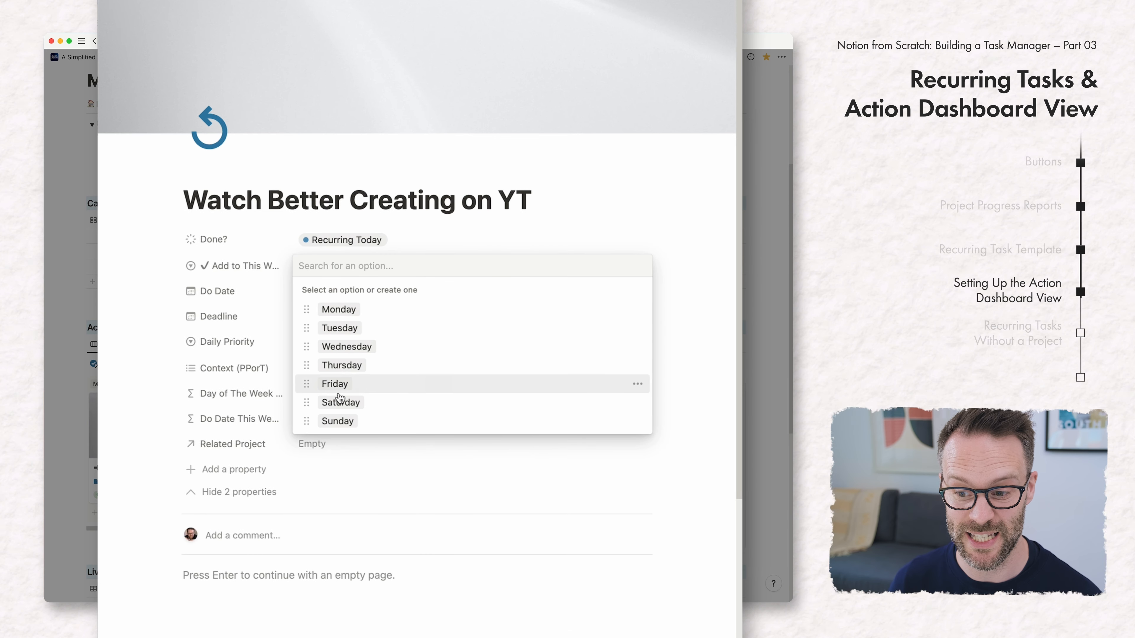
{"action": "left_click", "coordinate": [334, 384]}
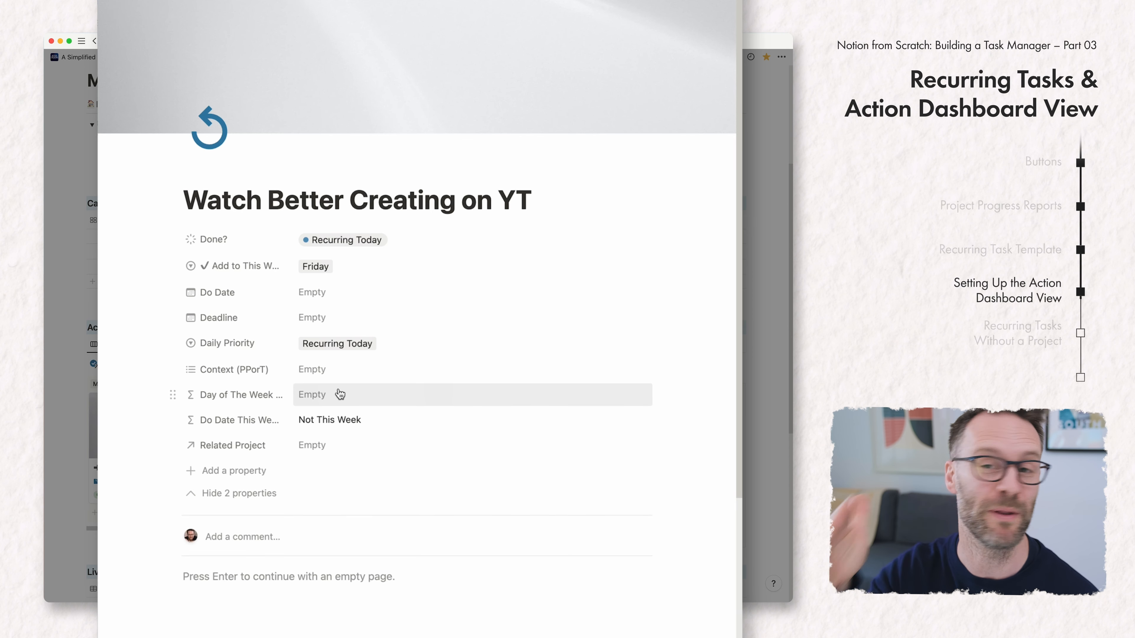
{"action": "left_click", "coordinate": [695, 299]}
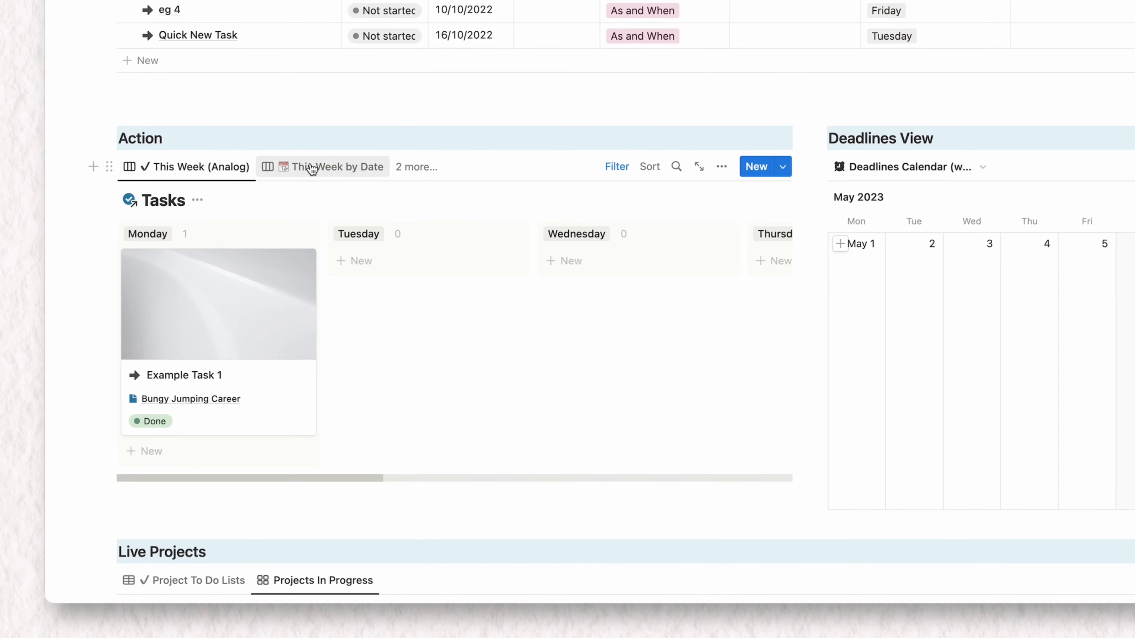
Display the Action section's tasks in the This Week by Date board and its calendar counterpart
{"action": "left_click", "coordinate": [312, 168]}
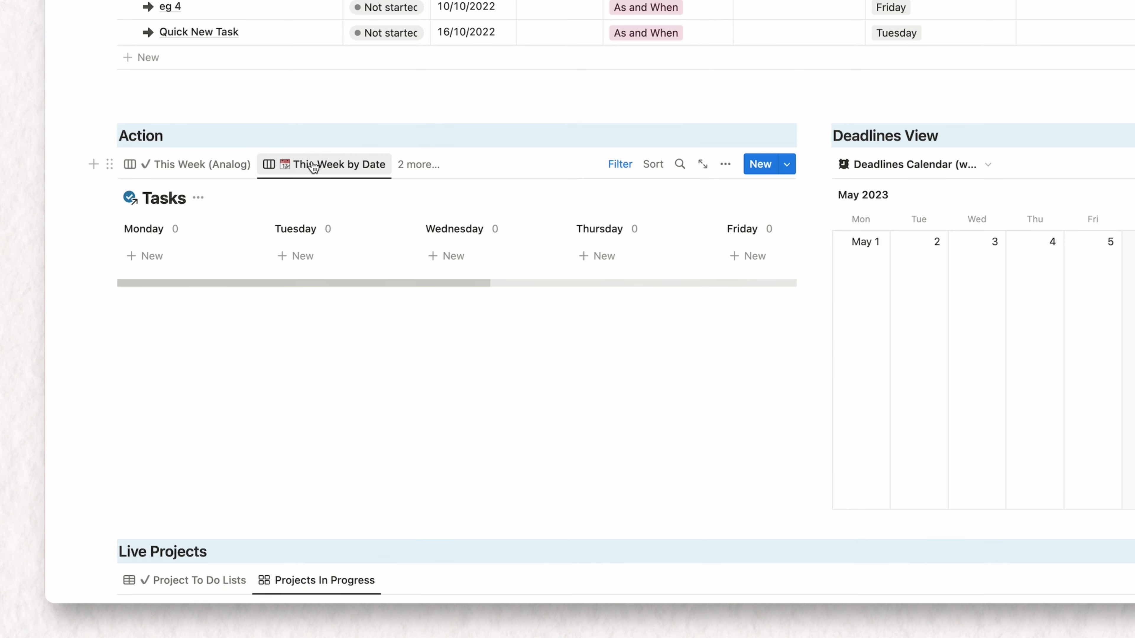
{"action": "left_click", "coordinate": [418, 165]}
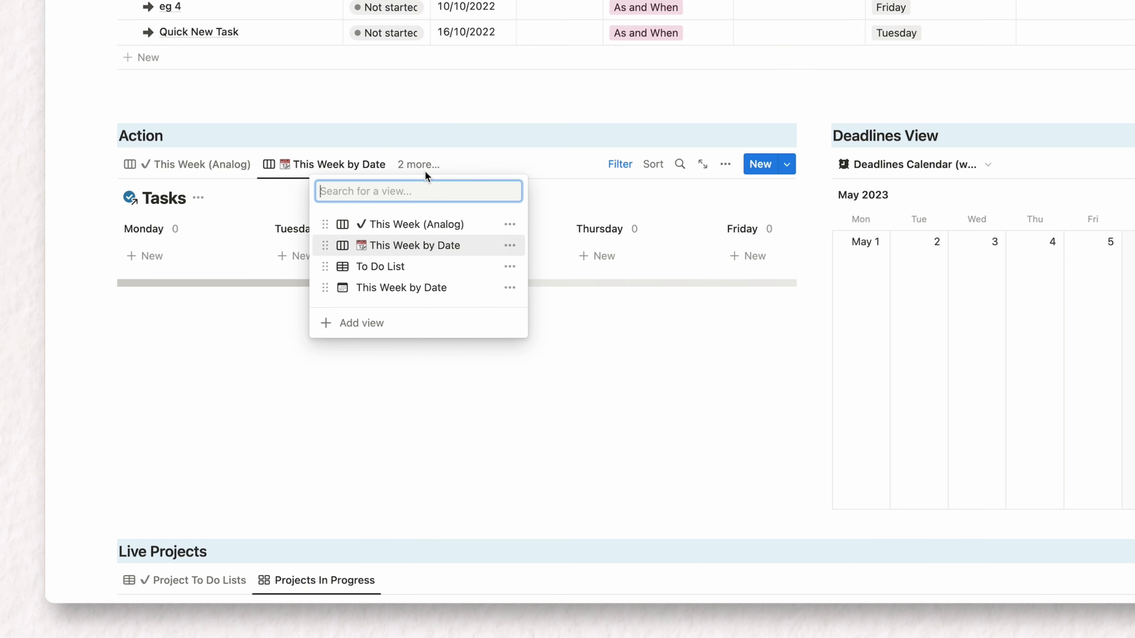
{"action": "left_click", "coordinate": [398, 288]}
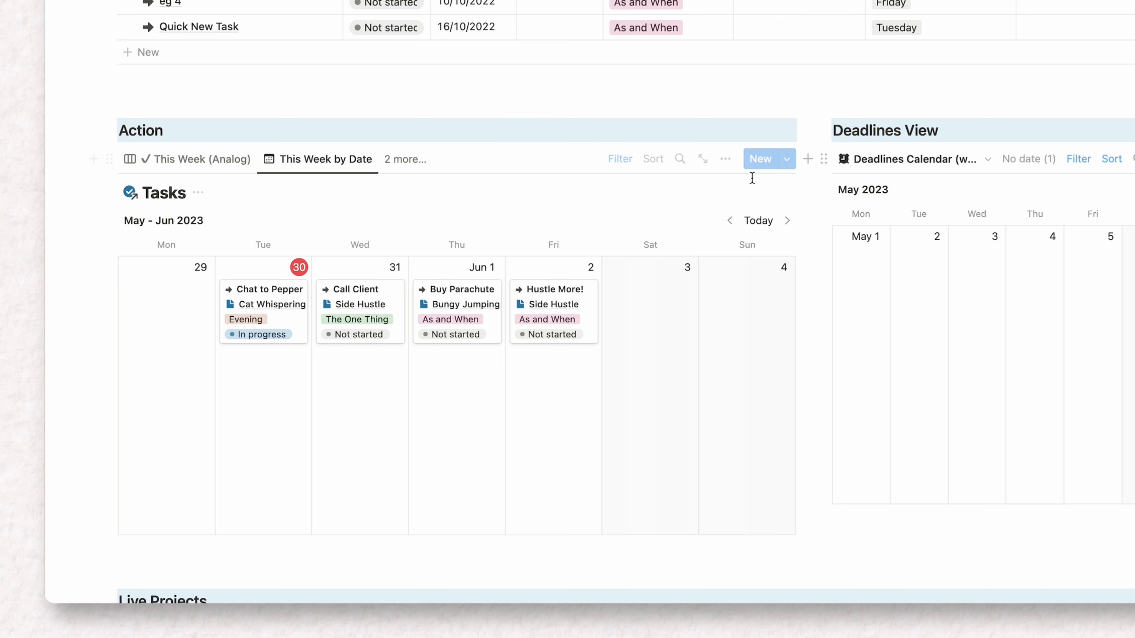
Add Tuesday to the weekly repeat schedule of the Watch Better Creating on YT template and edit its creation time
{"action": "left_click", "coordinate": [786, 159]}
{"action": "left_click", "coordinate": [900, 259]}
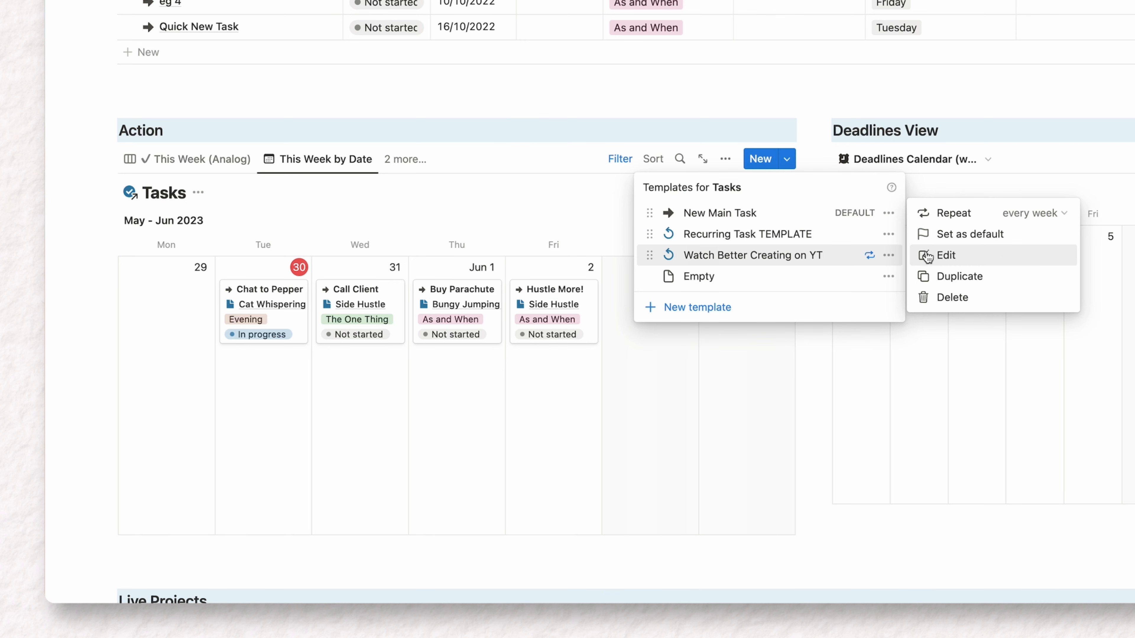
{"action": "left_click", "coordinate": [1020, 213]}
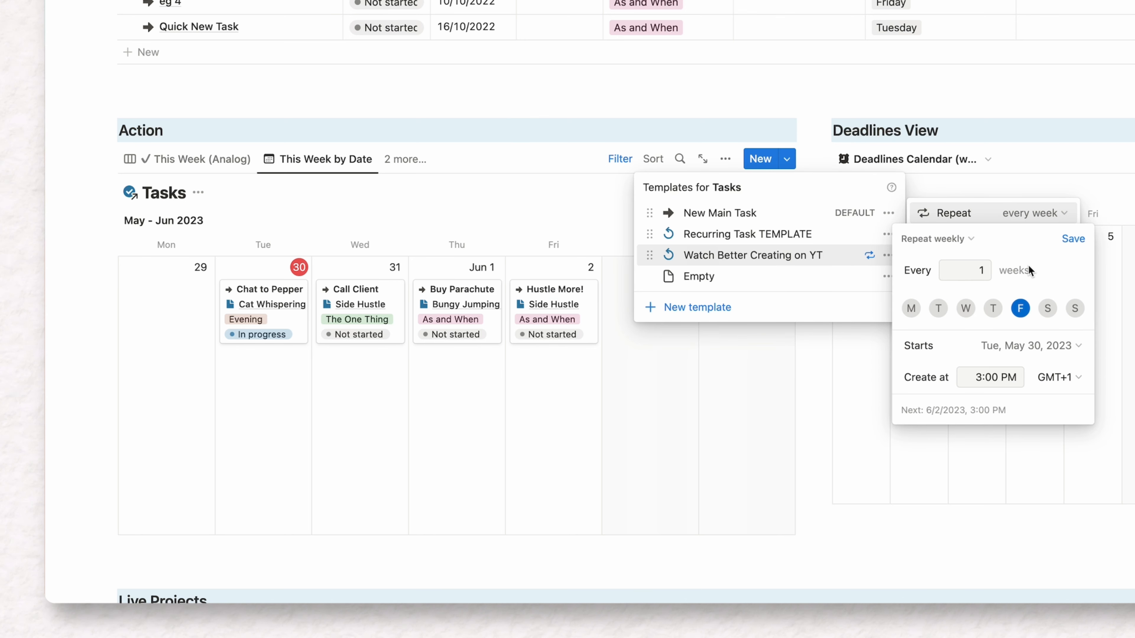
{"action": "left_click", "coordinate": [938, 308]}
{"action": "left_click", "coordinate": [994, 377]}
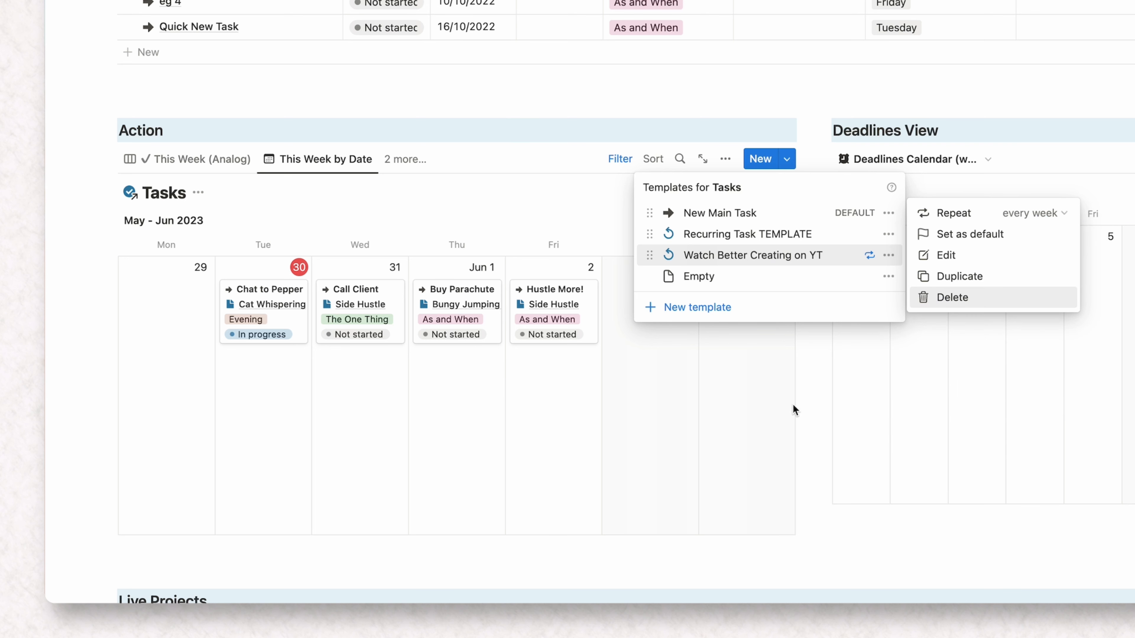
{"action": "left_click", "coordinate": [696, 408]}
{"action": "left_click", "coordinate": [557, 210]}
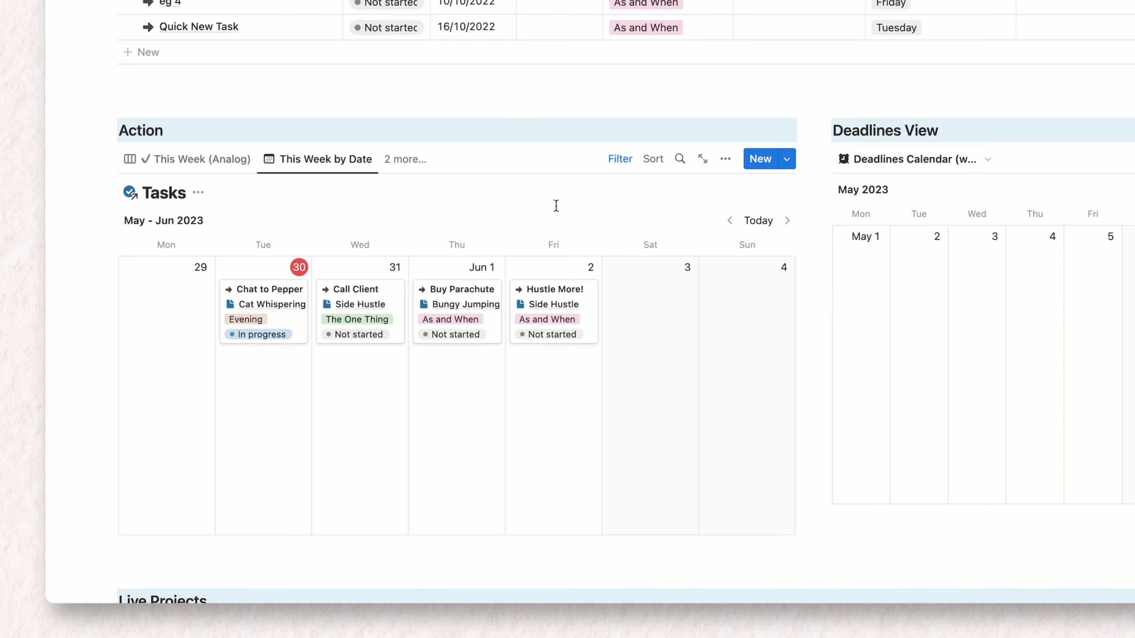
Look through the weekday columns of the This Week (Analog) board for the Watch Better Creating on YT task
{"action": "scroll", "coordinate": [556, 208], "scroll_direction": "up", "scroll_amount": 4}
{"action": "scroll", "coordinate": [784, 335], "scroll_direction": "up", "scroll_amount": 2}
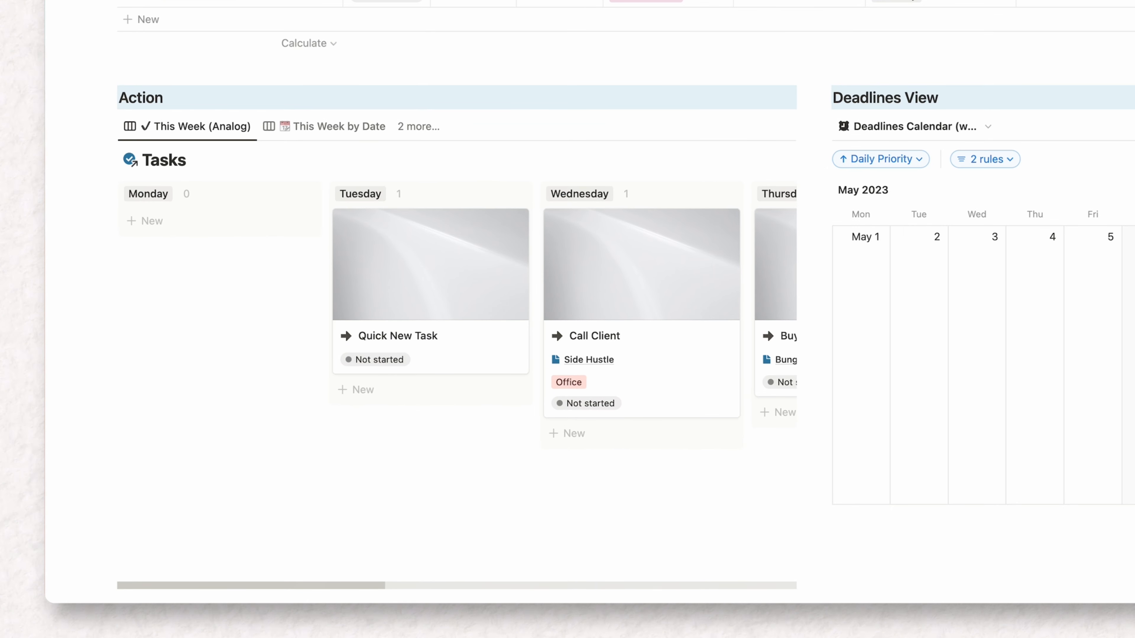
{"action": "scroll", "coordinate": [646, 447], "scroll_direction": "right", "scroll_amount": 10}
{"action": "scroll", "coordinate": [465, 419], "scroll_direction": "left", "scroll_amount": 6}
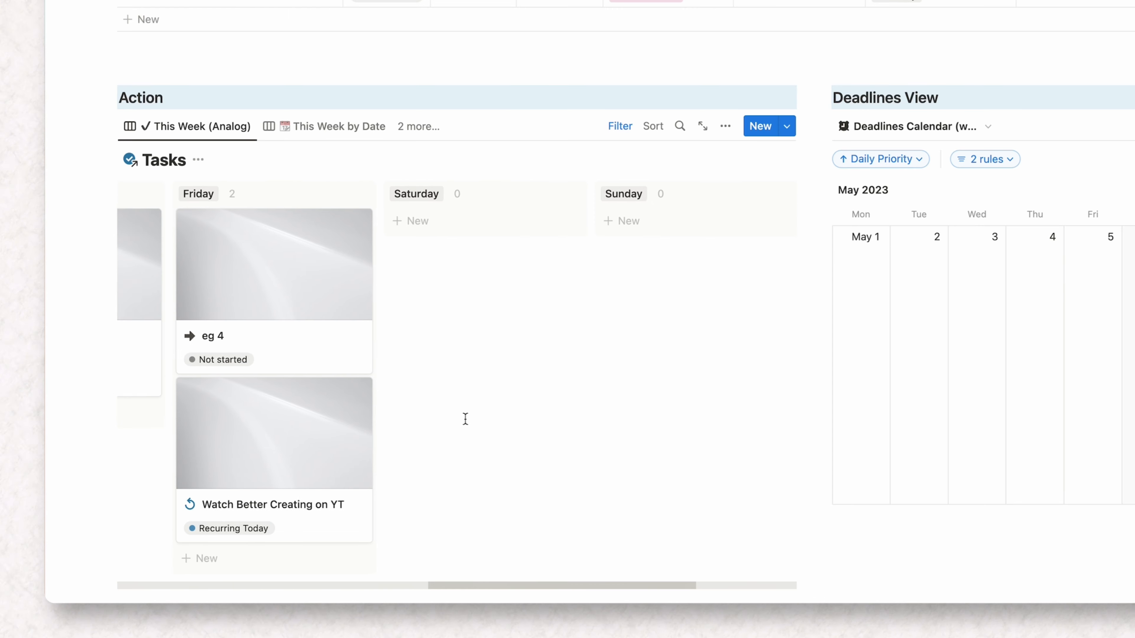
{"action": "scroll", "coordinate": [498, 464], "scroll_direction": "down", "scroll_amount": 2}
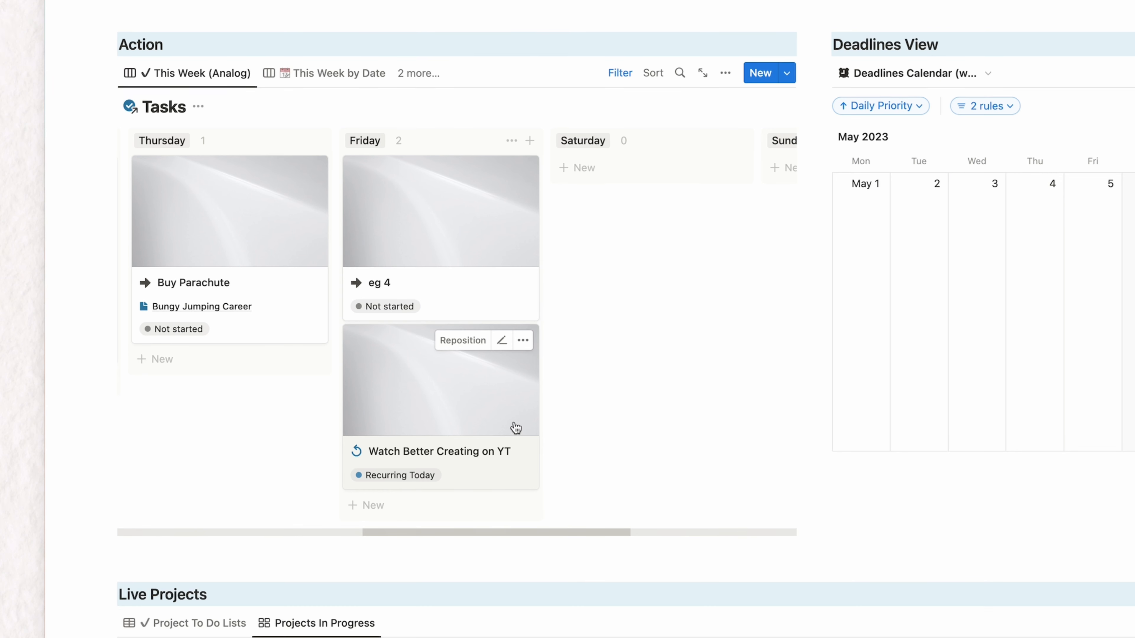
Check the This Week by Date board and switch the Action section to the This Week by Date calendar view
{"action": "left_click", "coordinate": [320, 80]}
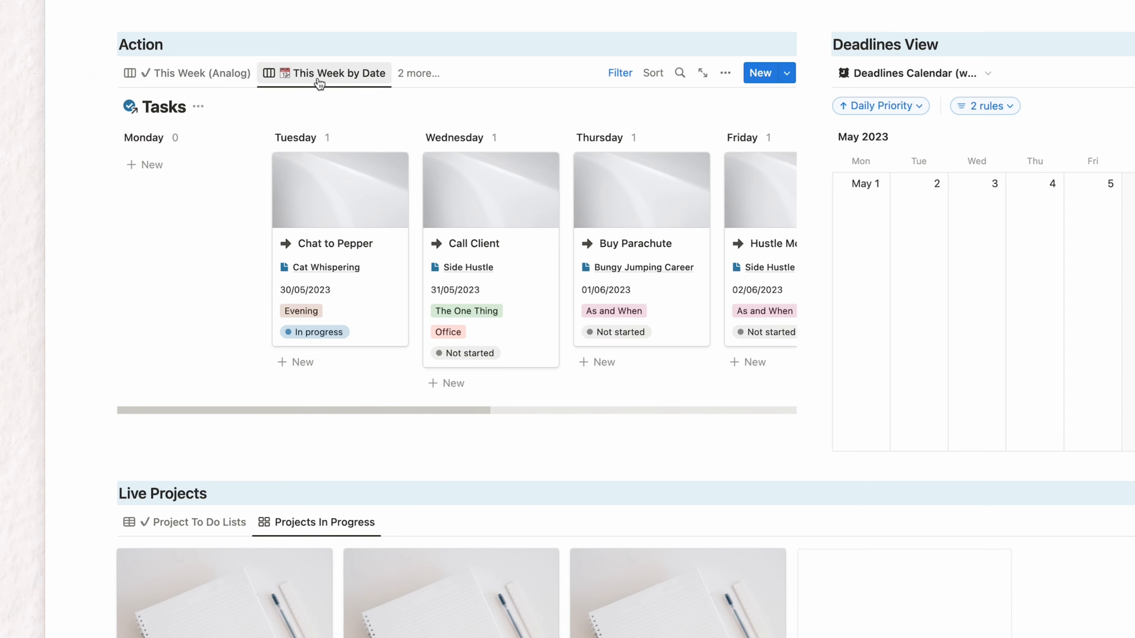
{"action": "left_click", "coordinate": [418, 74]}
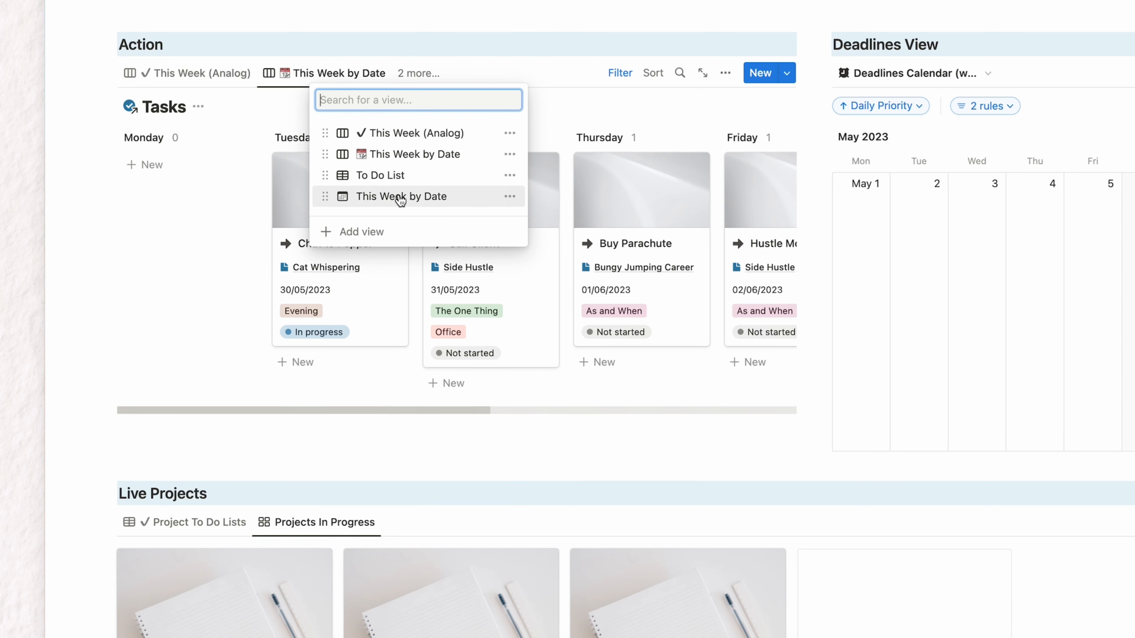
{"action": "left_click", "coordinate": [394, 203]}
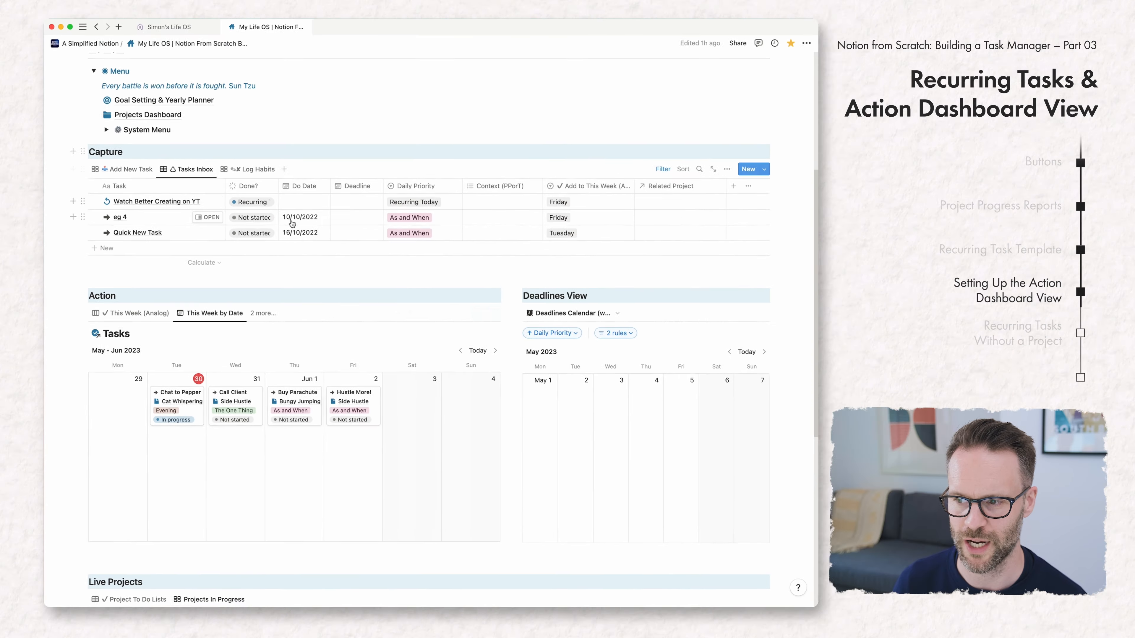
Try linking the Watch Better Creating on YT task in the Tasks Inbox to the Side Hustle project
{"action": "left_click", "coordinate": [660, 214]}
{"action": "left_click", "coordinate": [646, 251]}
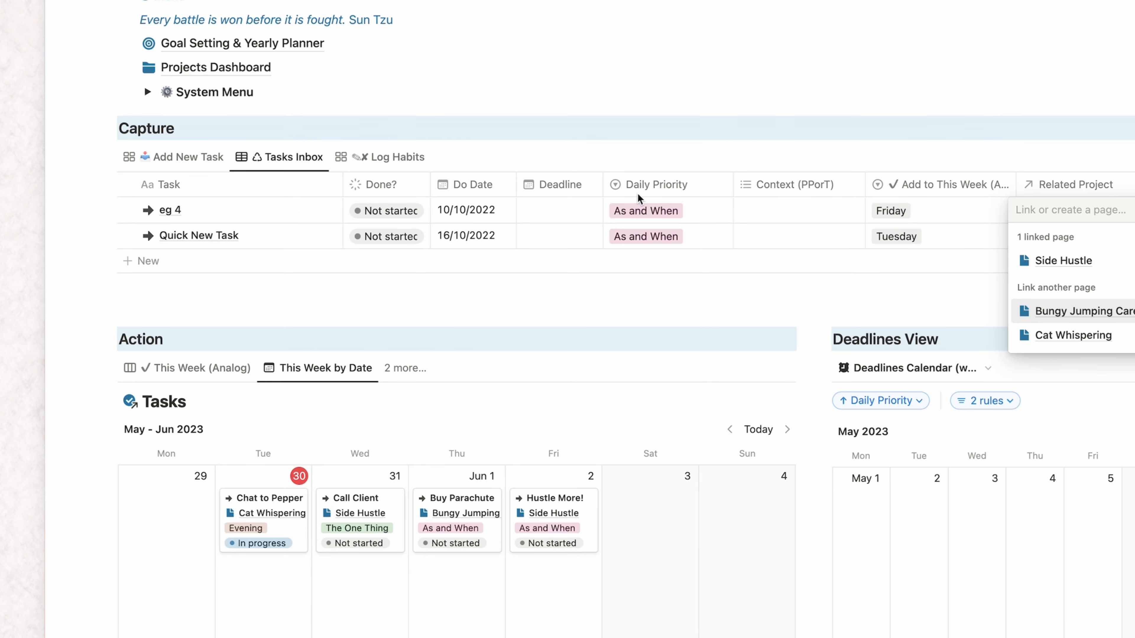
{"action": "left_click", "coordinate": [688, 164]}
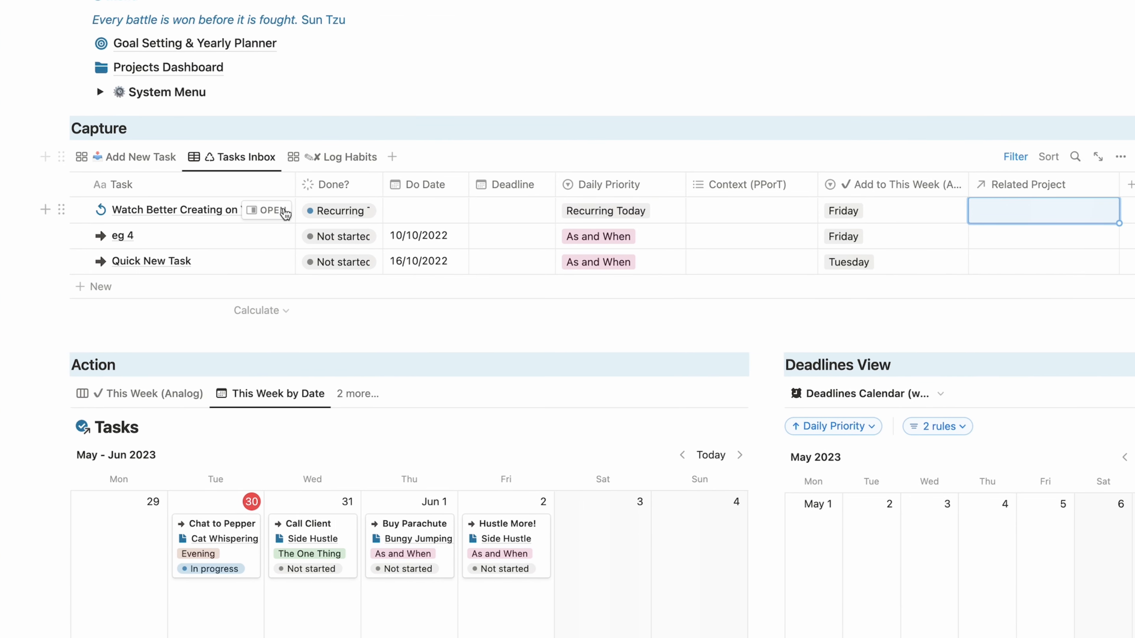
Add a Created time property named Created Date to the Tasks Inbox and format its date as Day/Month/Year
{"action": "left_click", "coordinate": [655, 184]}
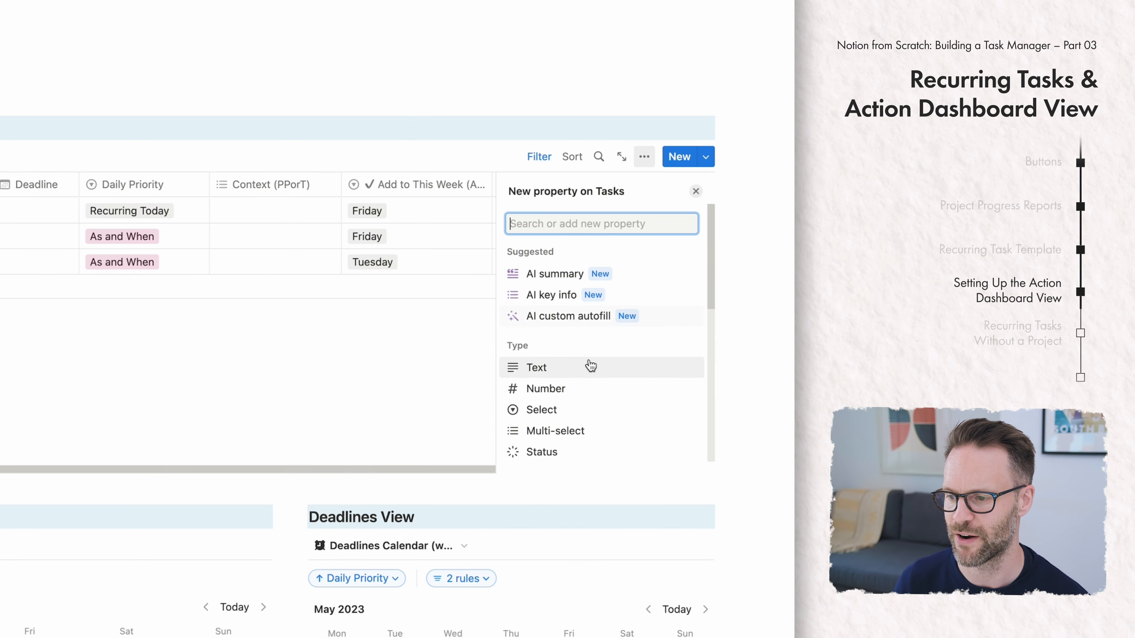
{"action": "scroll", "coordinate": [589, 364], "scroll_direction": "down", "scroll_amount": 8}
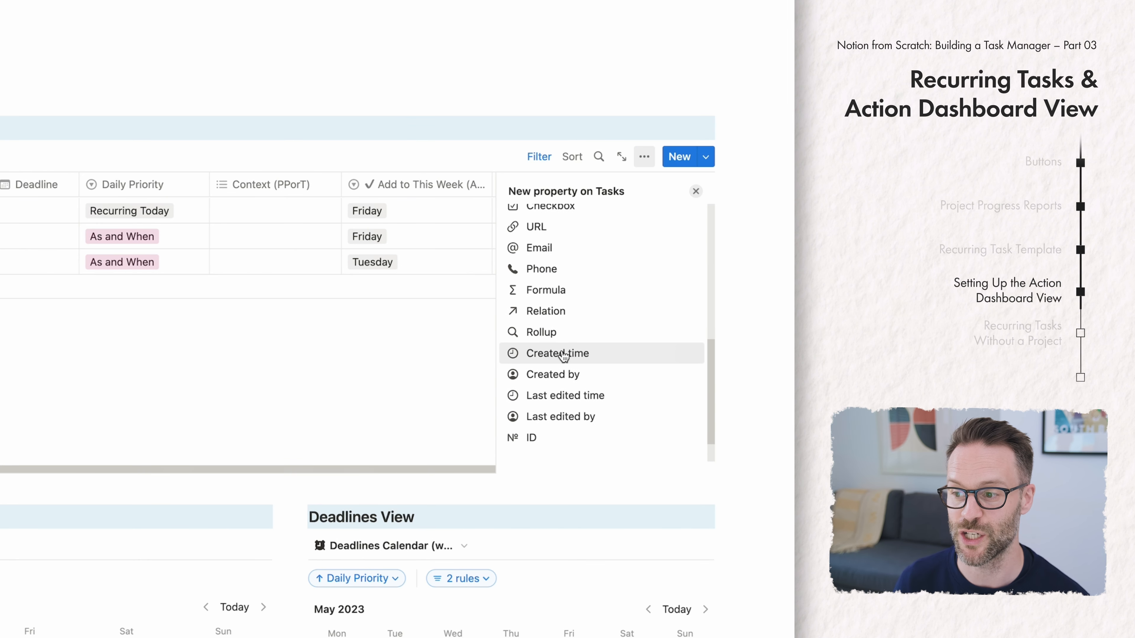
{"action": "left_click", "coordinate": [563, 354]}
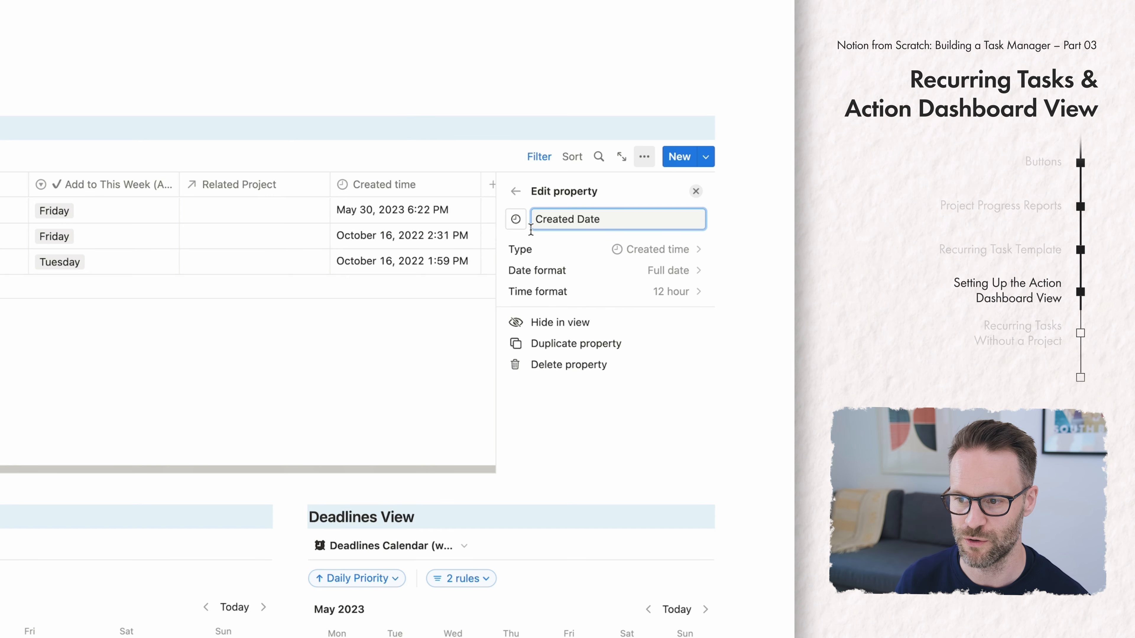
{"action": "left_click", "coordinate": [641, 271]}
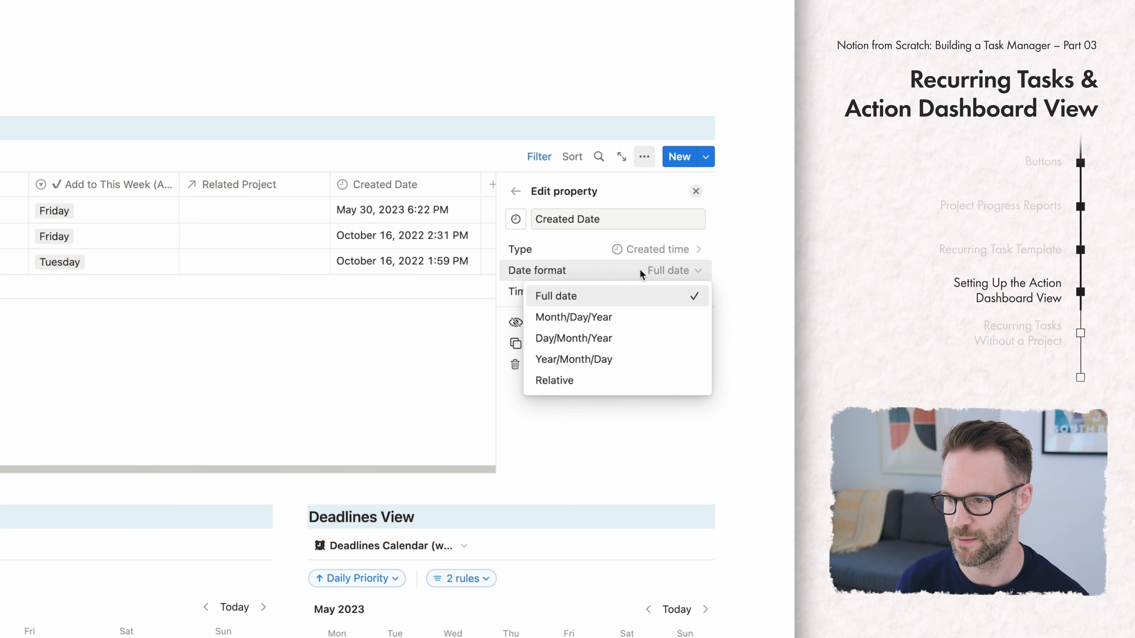
{"action": "left_click", "coordinate": [594, 339]}
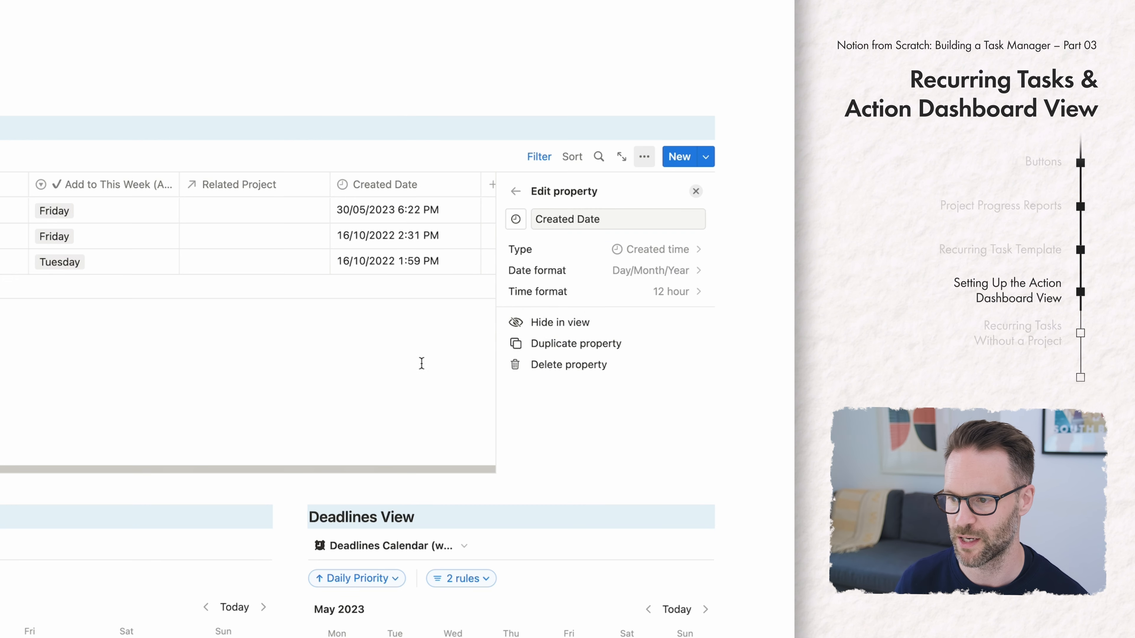
{"action": "left_click", "coordinate": [382, 342]}
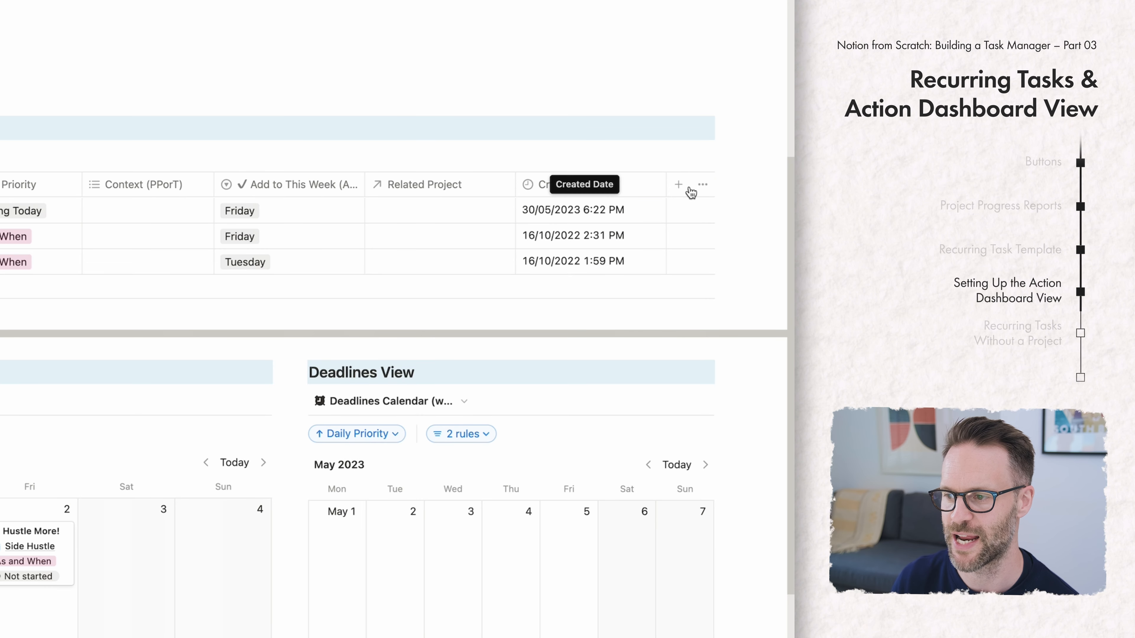
Add a Formula property named Do Date Formula to the Tasks Inbox
{"action": "left_click", "coordinate": [677, 185]}
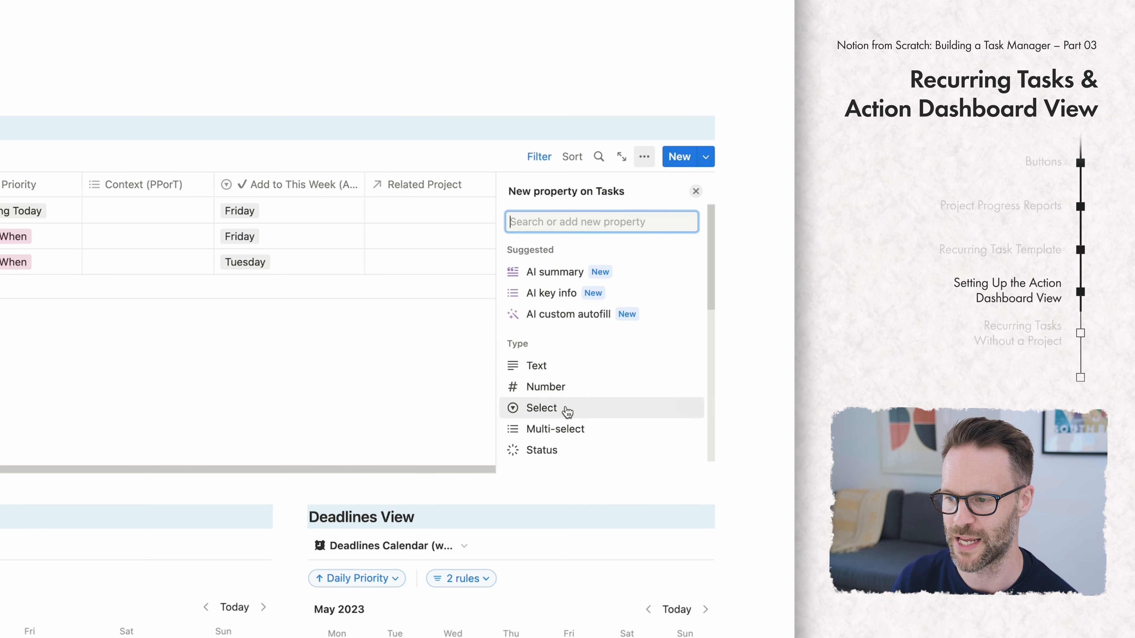
{"action": "scroll", "coordinate": [566, 411], "scroll_direction": "down", "scroll_amount": 7}
{"action": "scroll", "coordinate": [599, 371], "scroll_direction": "up", "scroll_amount": 1}
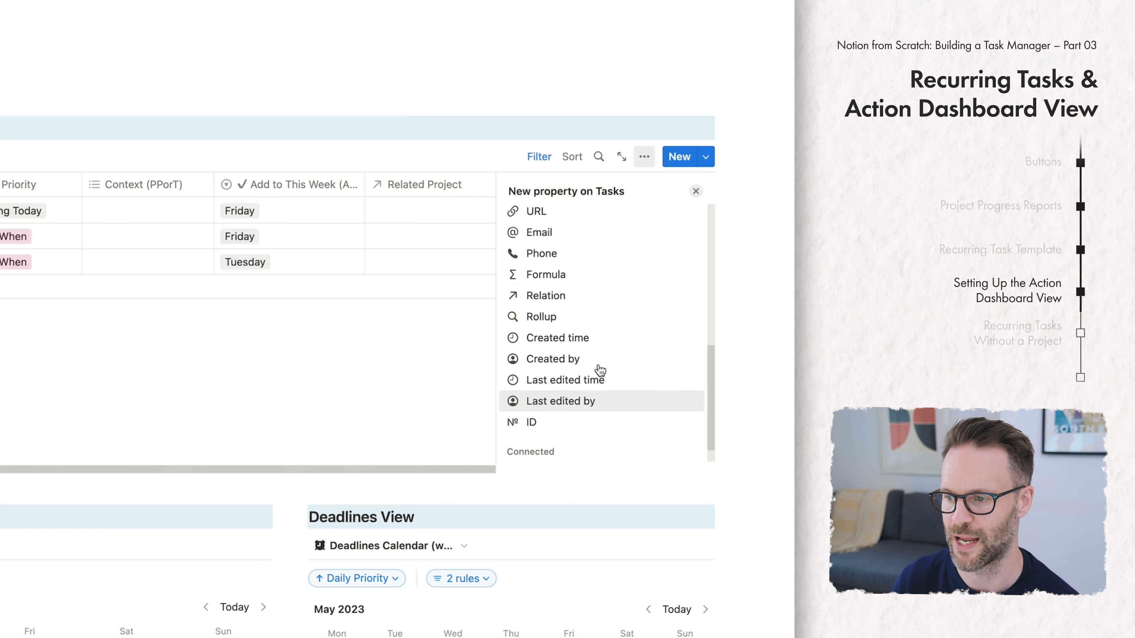
{"action": "left_click", "coordinate": [551, 281]}
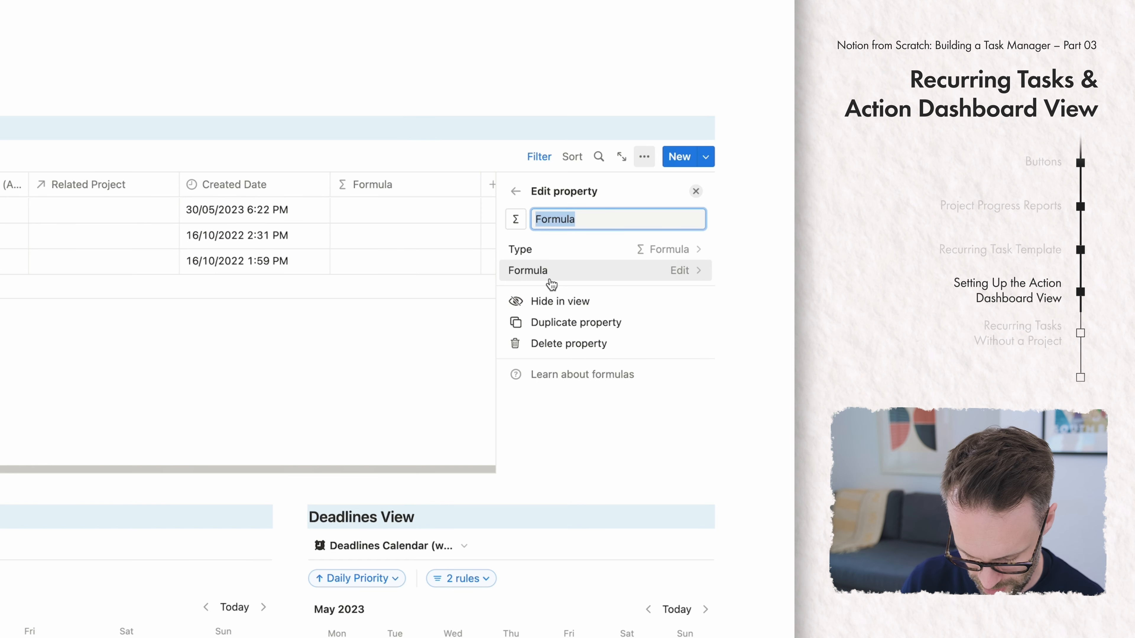
Set the Do Date Formula property's formula to if(empty(prop("Do Date")), prop("Created Date"),prop("Do Date"))
{"action": "left_click", "coordinate": [677, 271]}
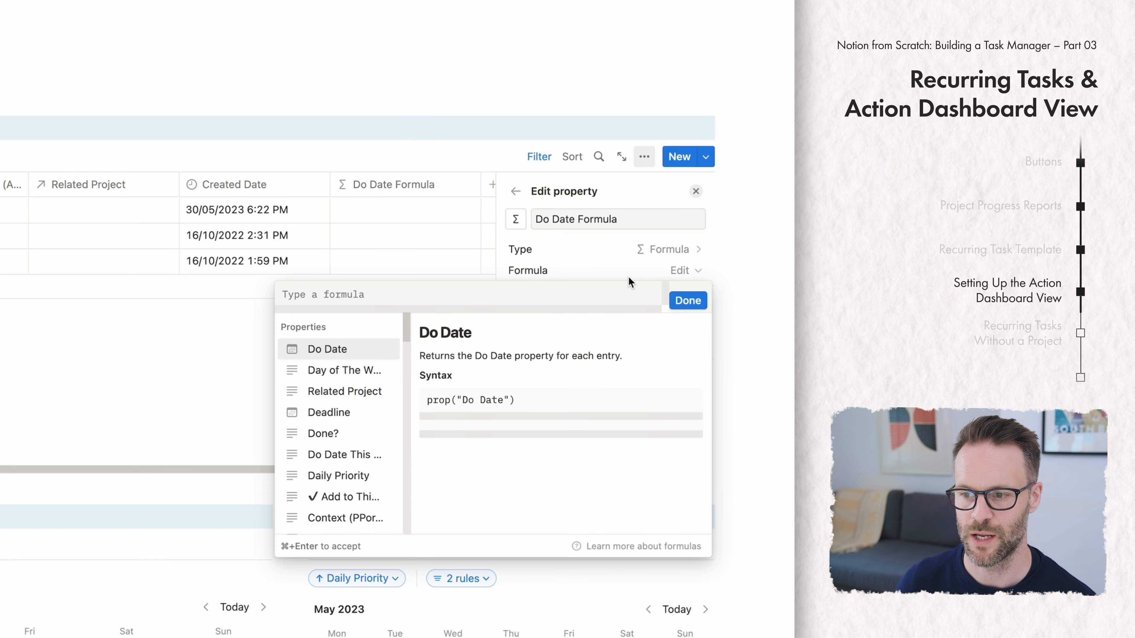
{"action": "type", "text": "if(empty(prop(\"Do Date\")),"}
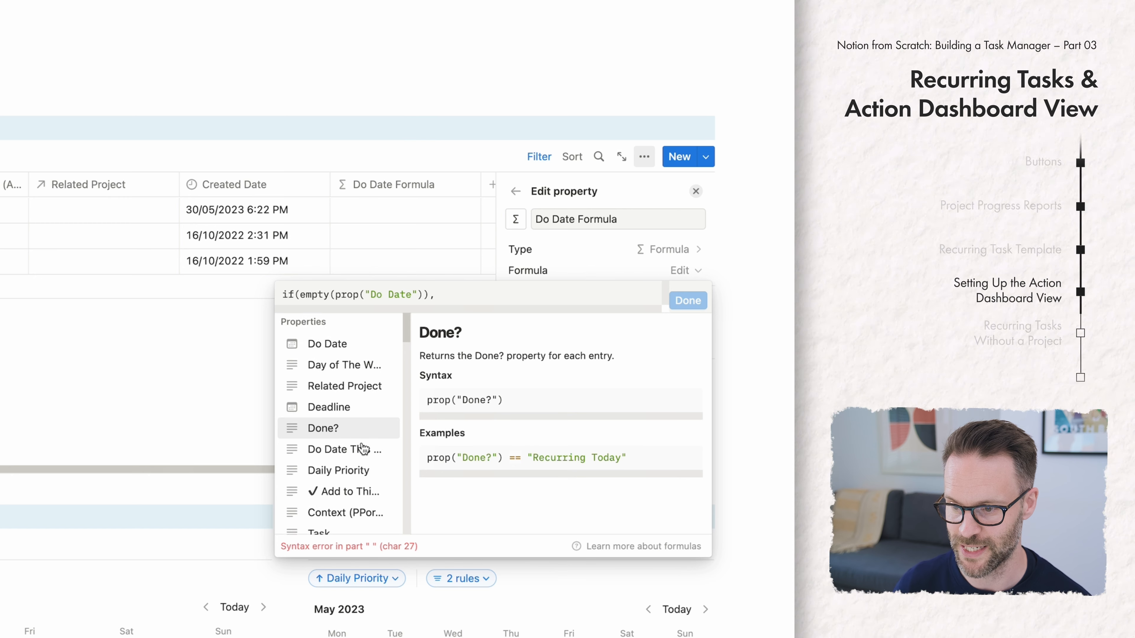
{"action": "scroll", "coordinate": [357, 436], "scroll_direction": "down", "scroll_amount": 5}
{"action": "left_click", "coordinate": [356, 417]}
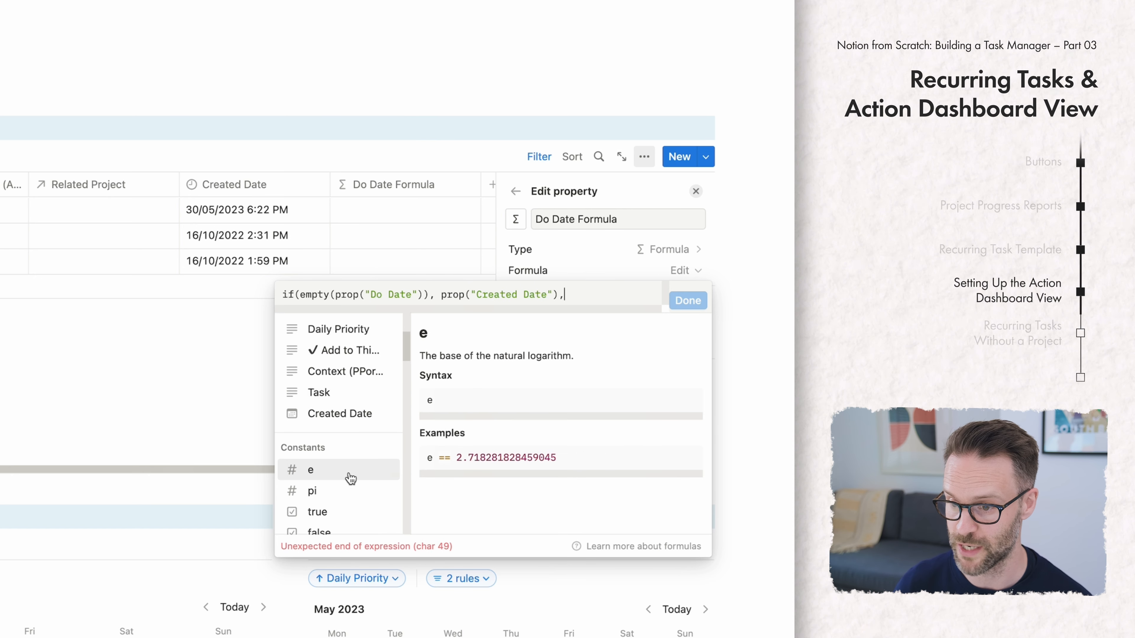
{"action": "scroll", "coordinate": [367, 465], "scroll_direction": "up", "scroll_amount": 5}
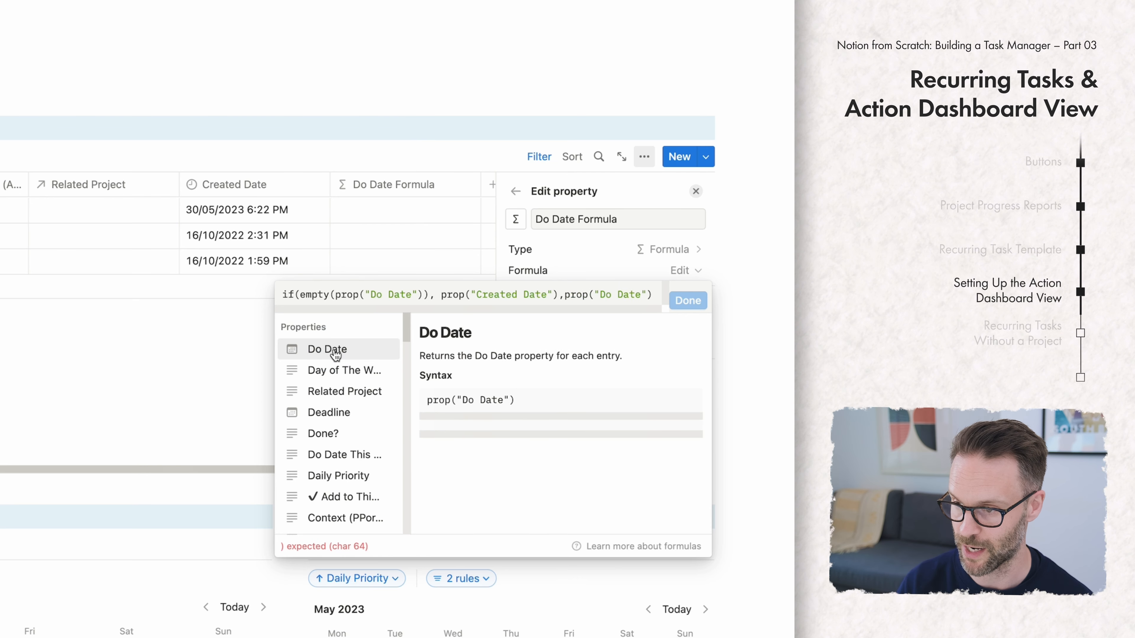
{"action": "type", "text": ")"}
{"action": "left_click", "coordinate": [687, 311]}
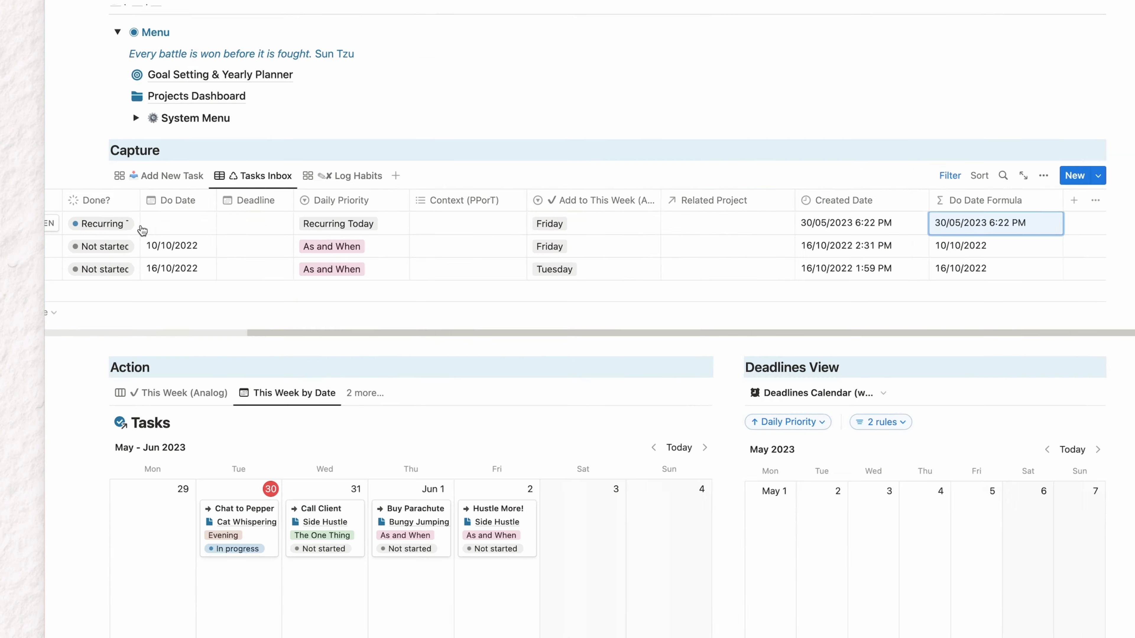
Try setting the Do Date of the Watch Better Creating on YT task to 02/06/2023
{"action": "scroll", "coordinate": [147, 221], "scroll_direction": "left", "scroll_amount": 5}
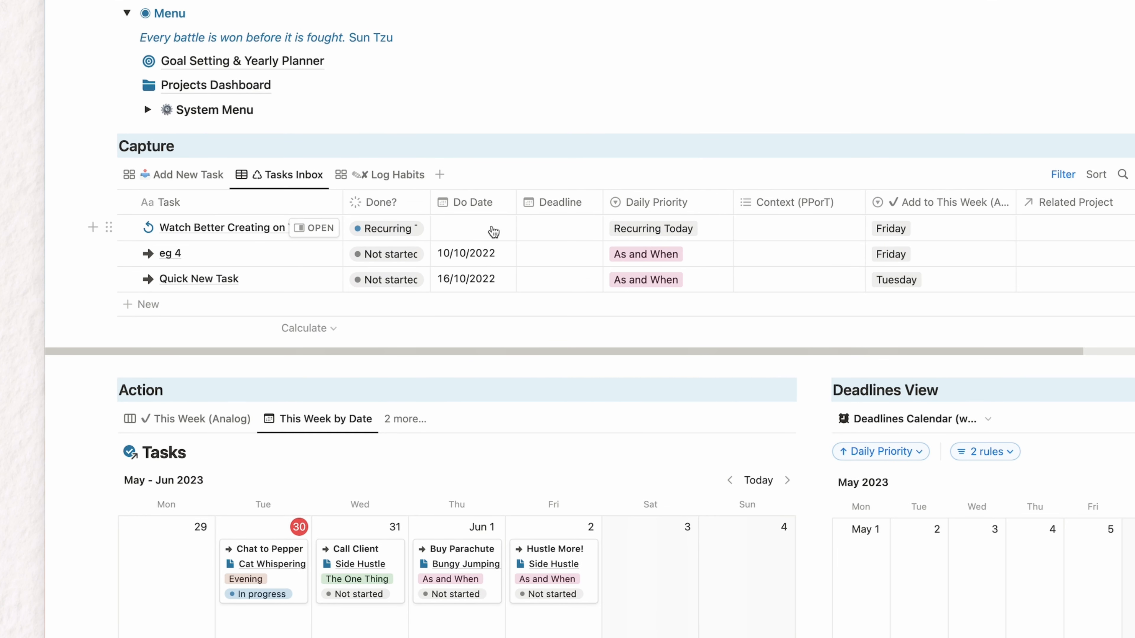
{"action": "left_click", "coordinate": [459, 227]}
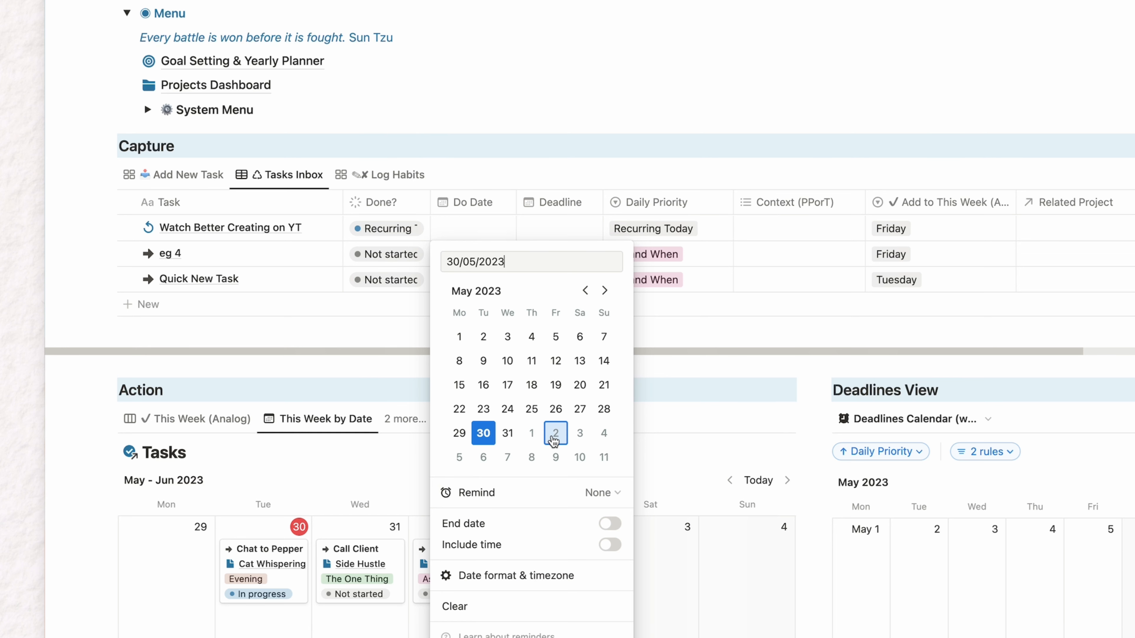
{"action": "left_click", "coordinate": [555, 434]}
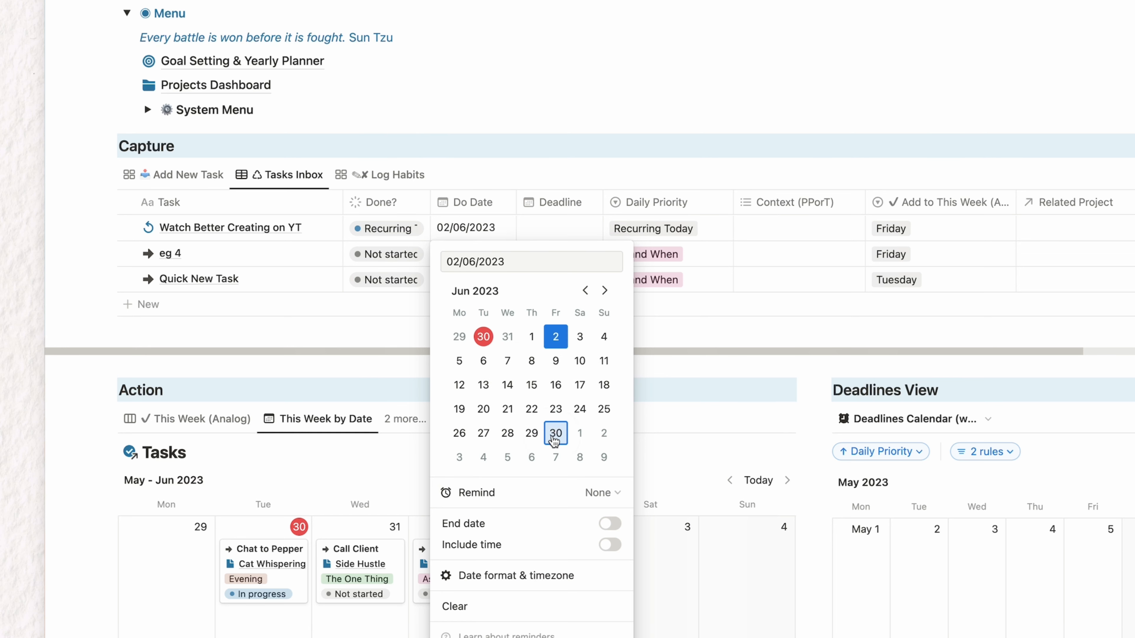
{"action": "left_click", "coordinate": [738, 179]}
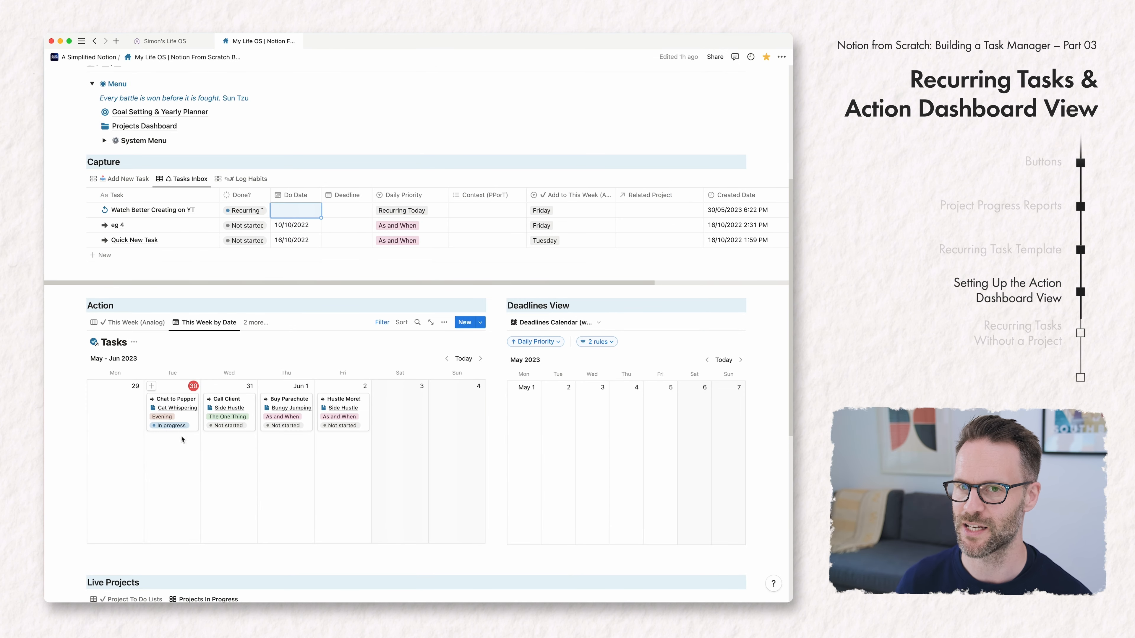
Set the Action section's This Week by Date calendar to show tasks by Do Date Formula
{"action": "left_click", "coordinate": [169, 348]}
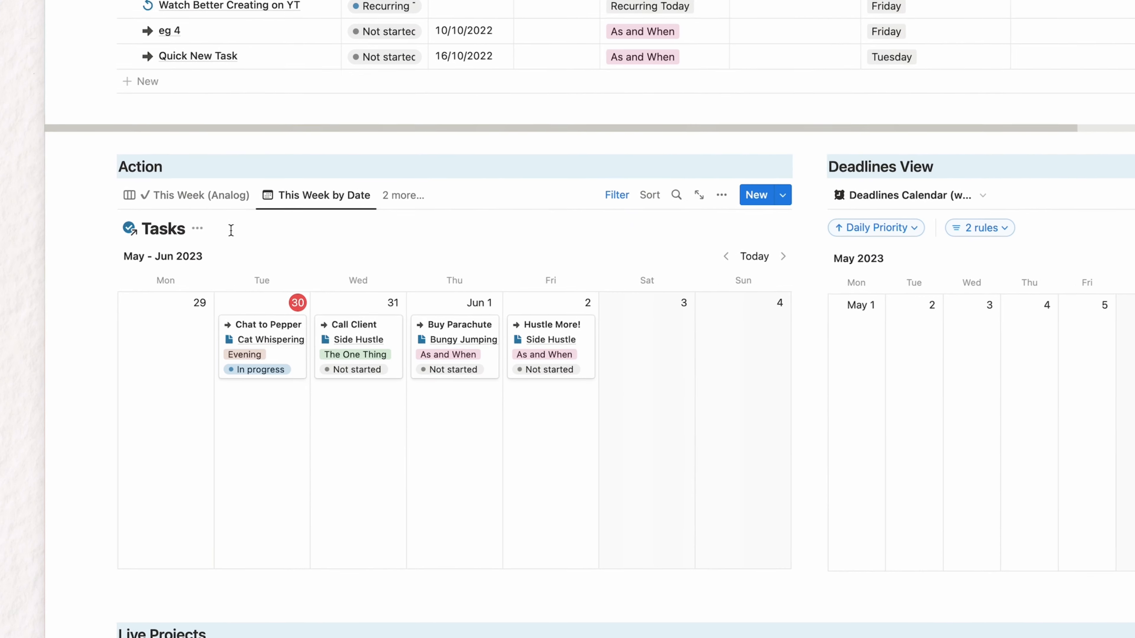
{"action": "left_click", "coordinate": [725, 193]}
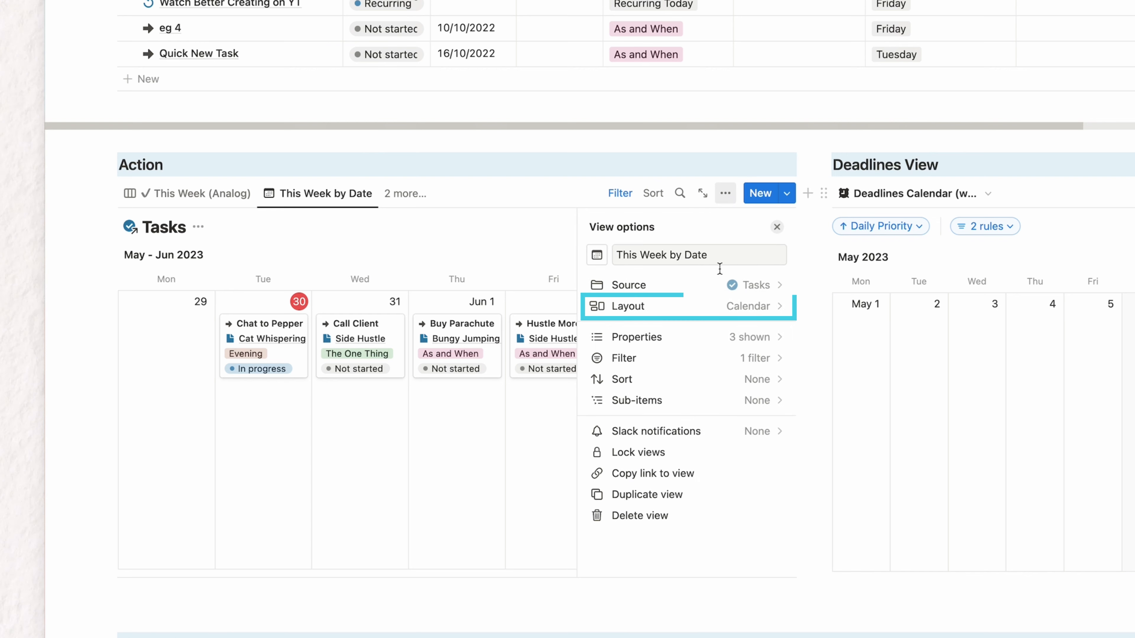
{"action": "left_click", "coordinate": [720, 313]}
{"action": "left_click", "coordinate": [753, 422]}
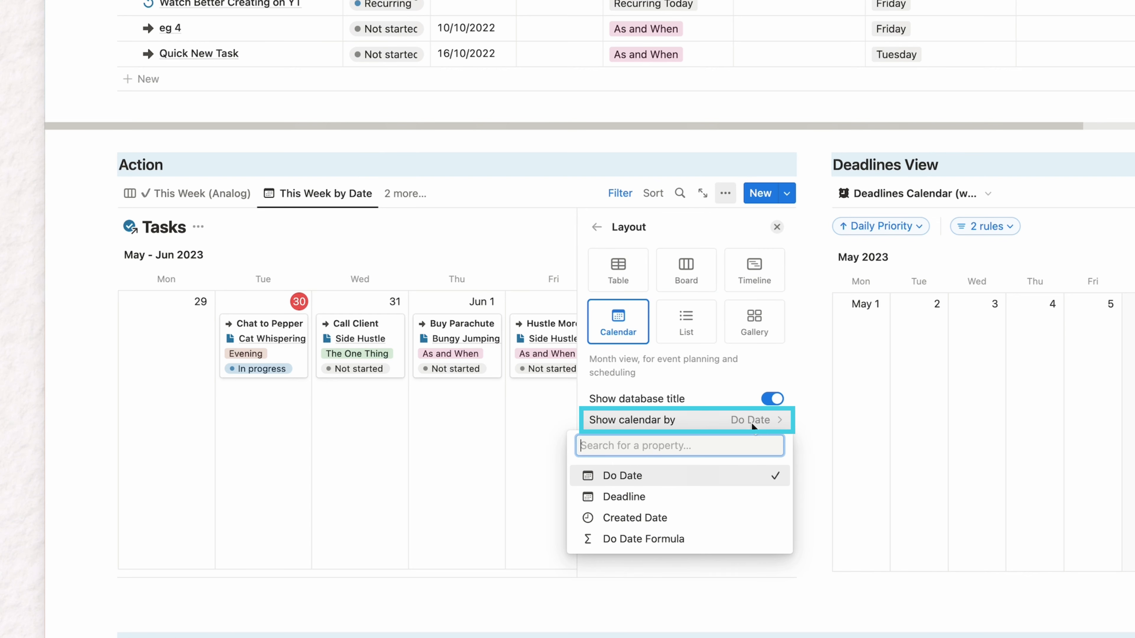
{"action": "left_click", "coordinate": [669, 540]}
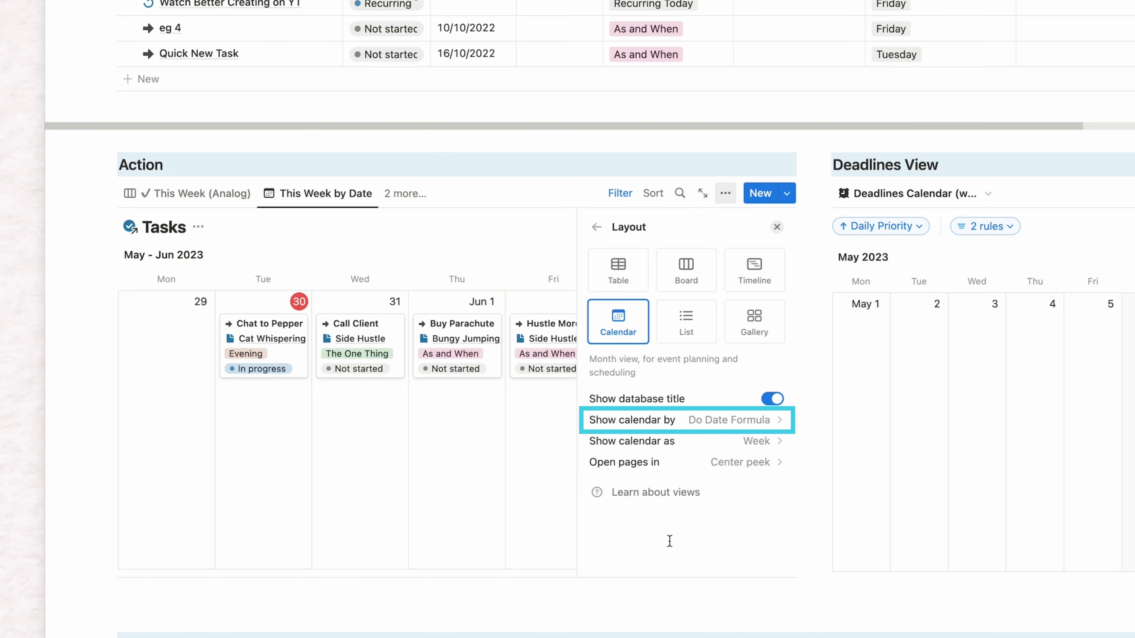
{"action": "key", "text": "Escape"}
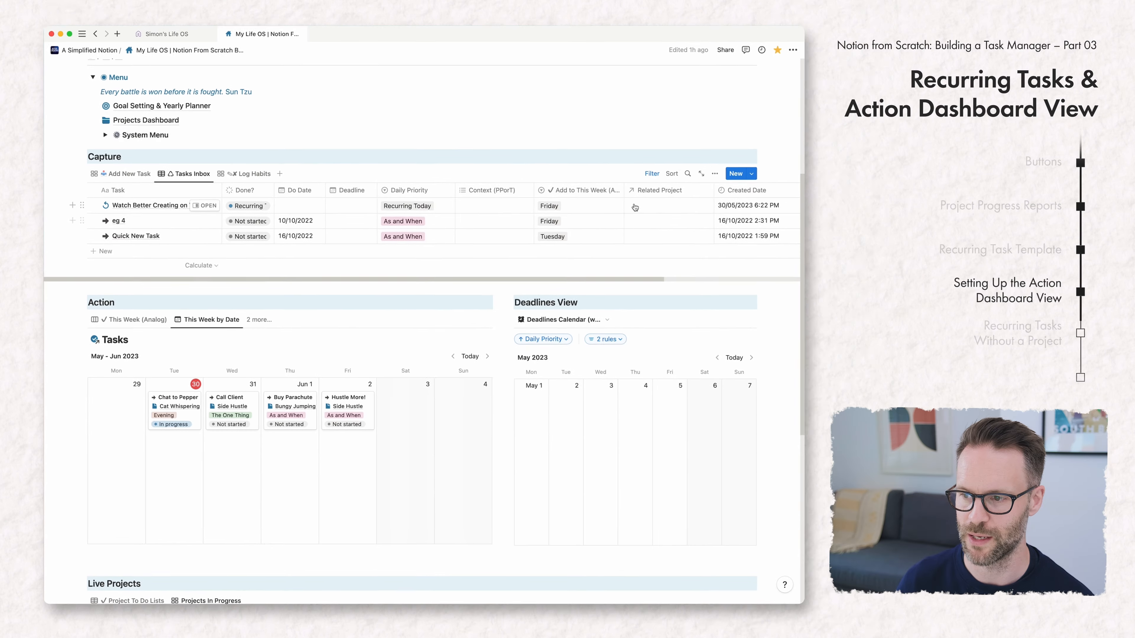
Link the Watch Better Creating on YT task in the Tasks Inbox to the Side Hustle project
{"action": "left_click", "coordinate": [644, 212]}
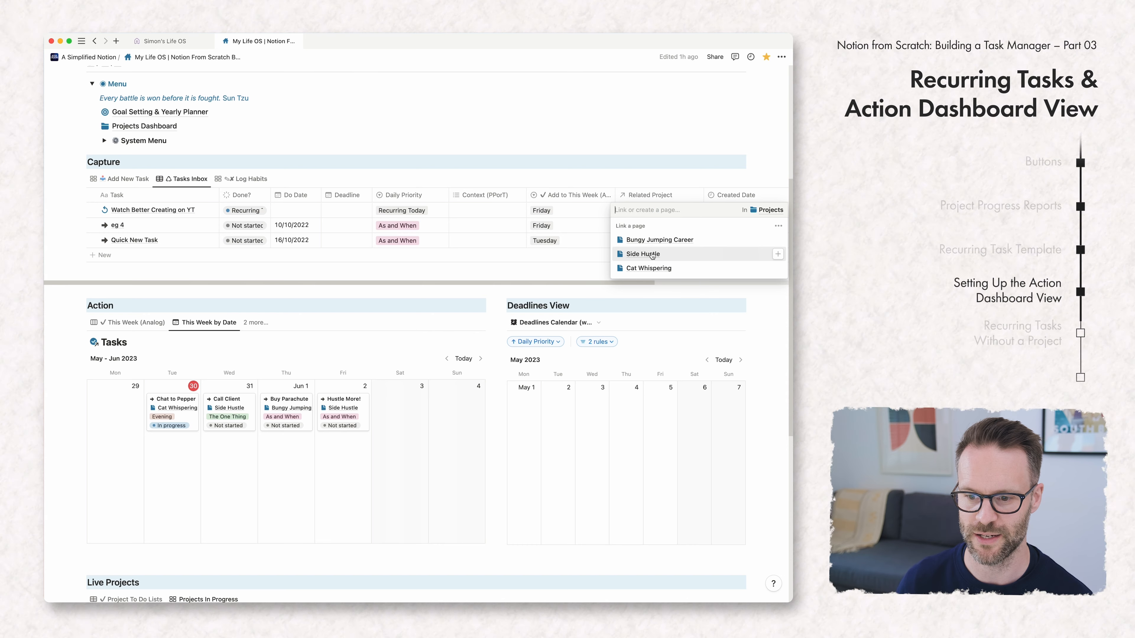
{"action": "left_click", "coordinate": [652, 253]}
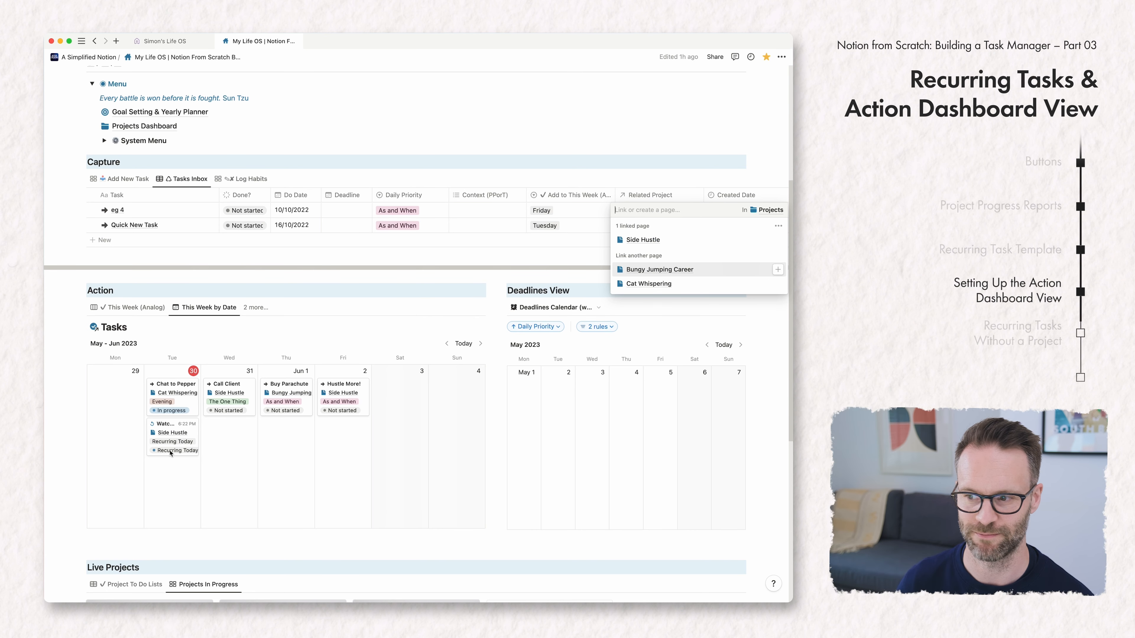
{"action": "left_click", "coordinate": [192, 450]}
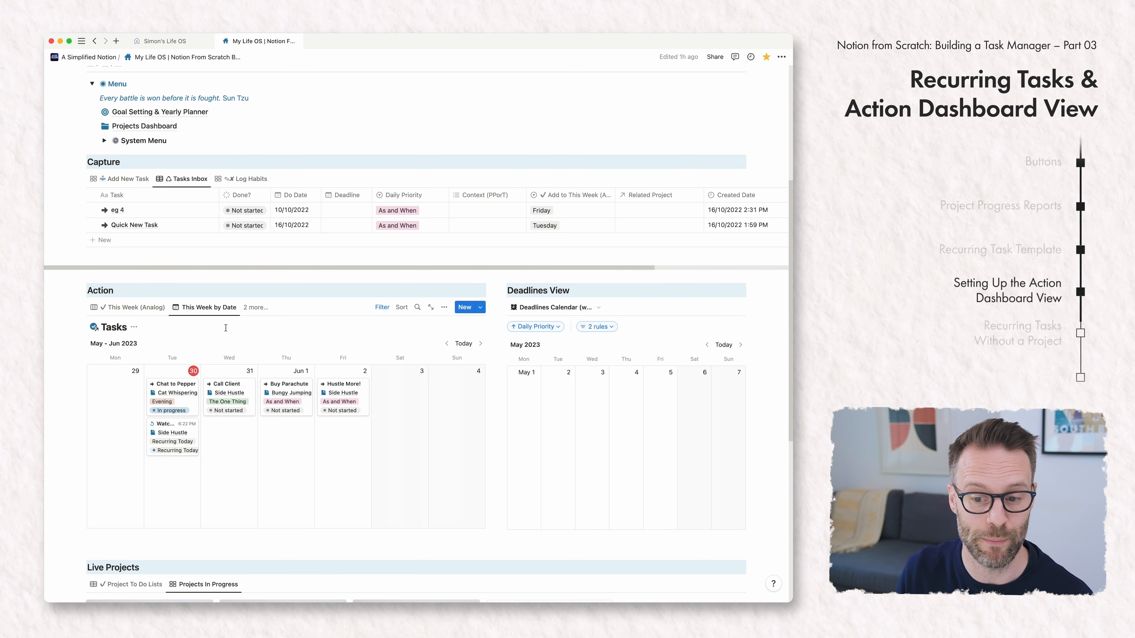
Look through the Action section's This Week (Analog) and This Week by Date boards
{"action": "left_click", "coordinate": [134, 307]}
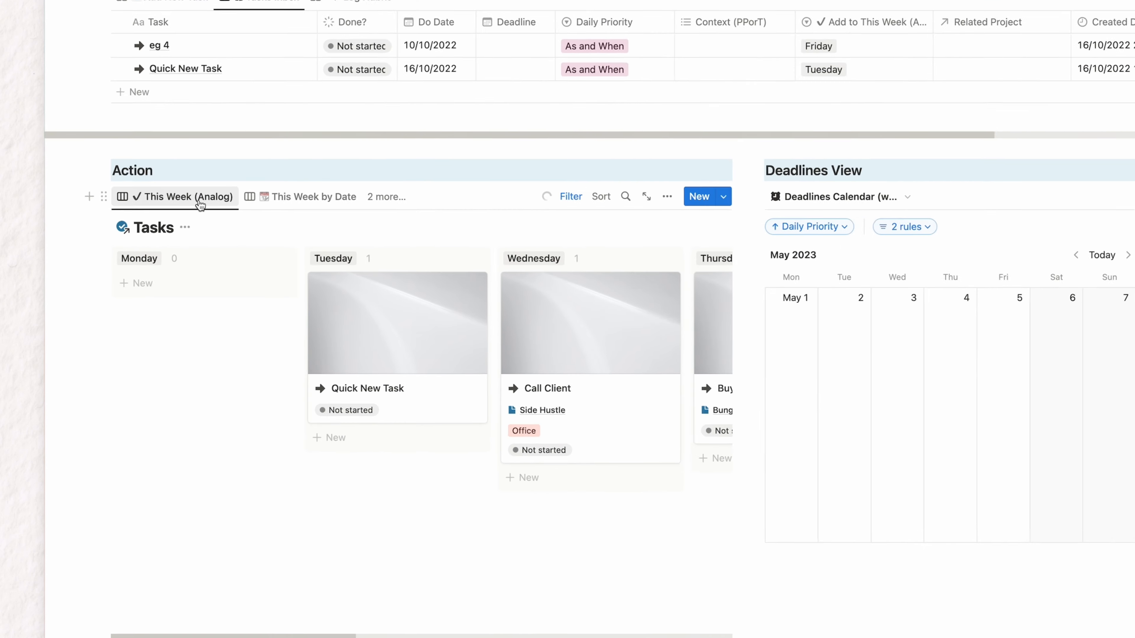
{"action": "left_click", "coordinate": [345, 176]}
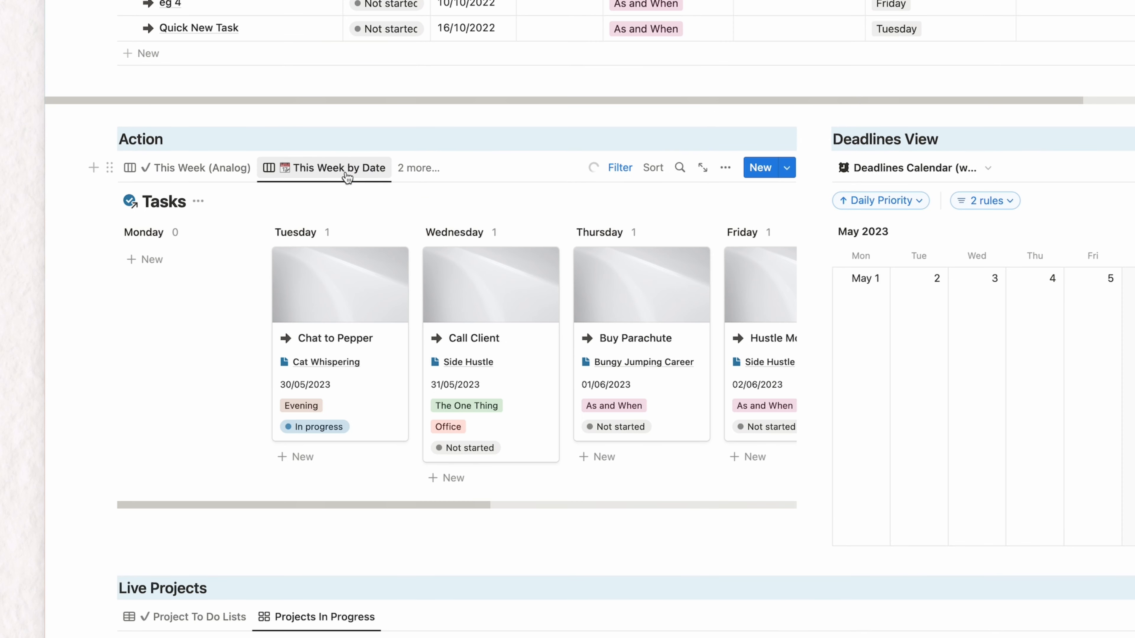
{"action": "scroll", "coordinate": [469, 363], "scroll_direction": "right", "scroll_amount": 10}
{"action": "scroll", "coordinate": [481, 367], "scroll_direction": "left", "scroll_amount": 10}
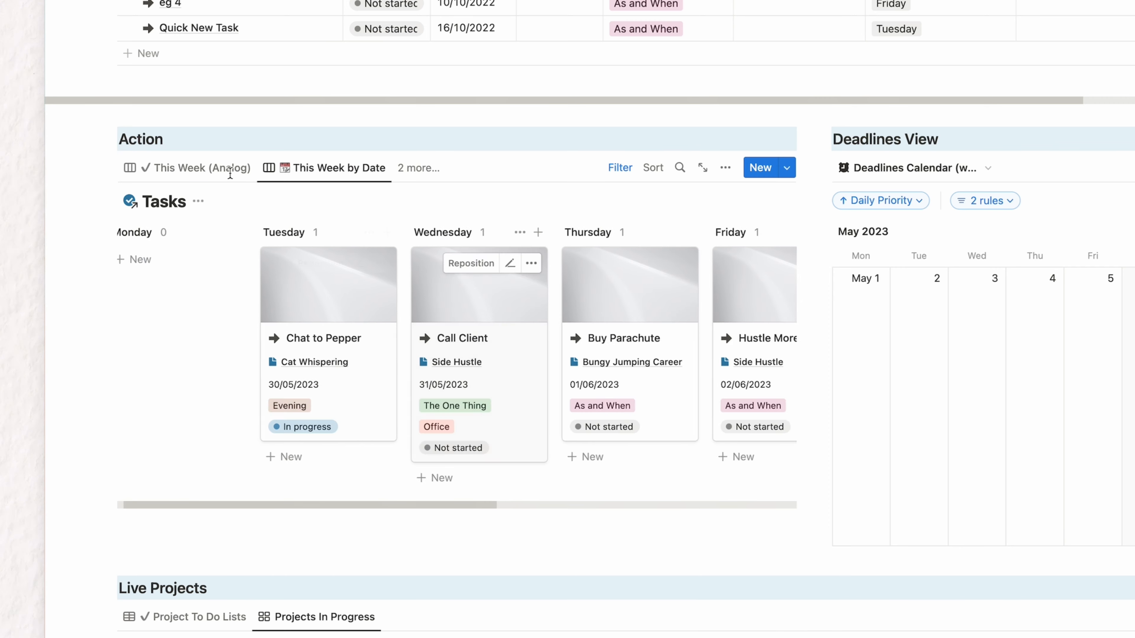
Group the Action section's To Do List view by Do Date Formula and hide its No Do Date Formula group
{"action": "left_click", "coordinate": [418, 168]}
{"action": "left_click", "coordinate": [389, 269]}
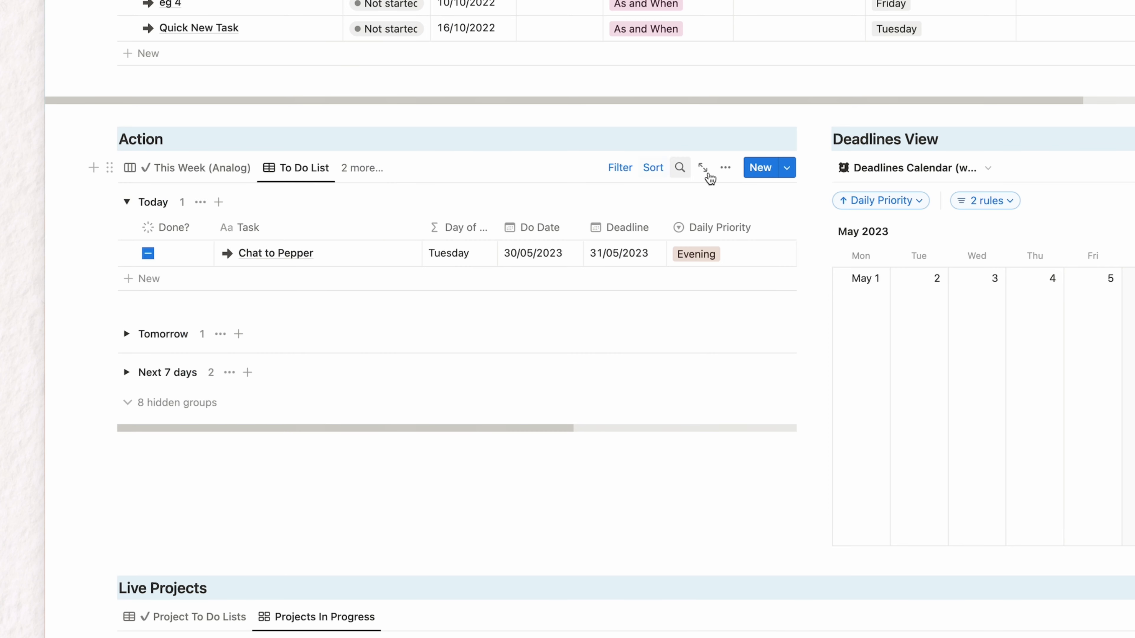
{"action": "left_click", "coordinate": [724, 169]}
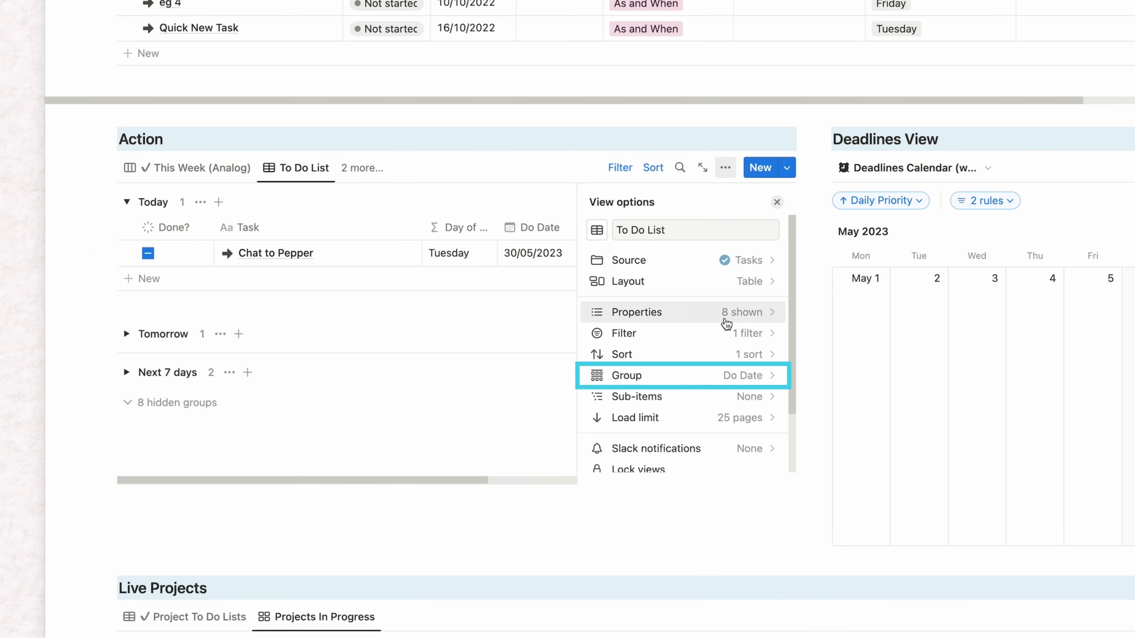
{"action": "scroll", "coordinate": [719, 353], "scroll_direction": "down", "scroll_amount": 2}
{"action": "left_click", "coordinate": [674, 325]}
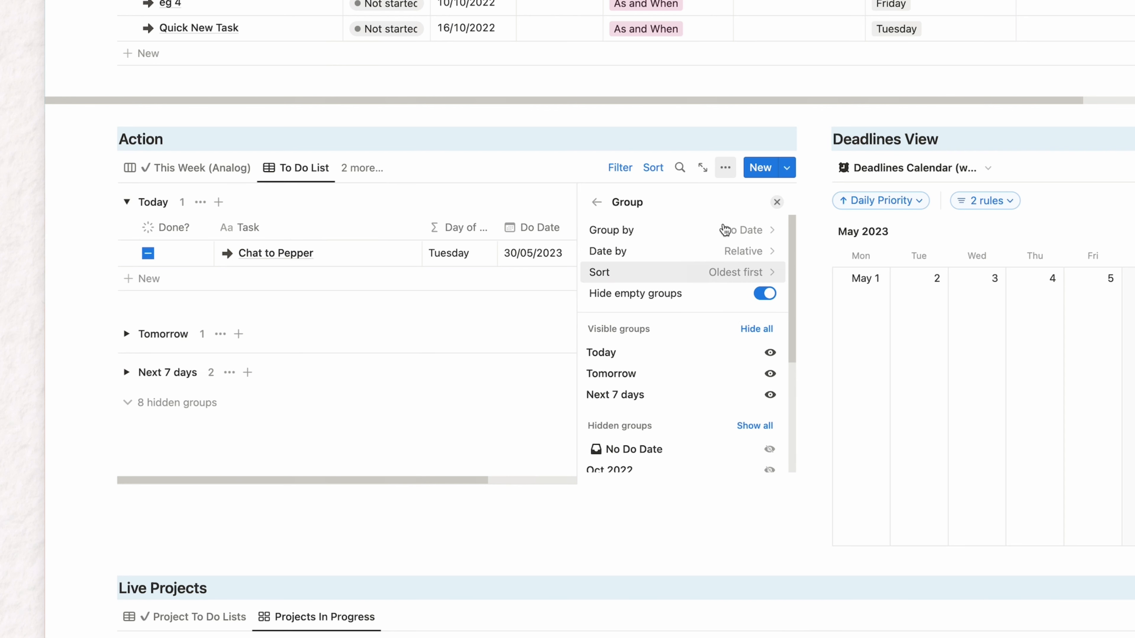
{"action": "left_click", "coordinate": [717, 229]}
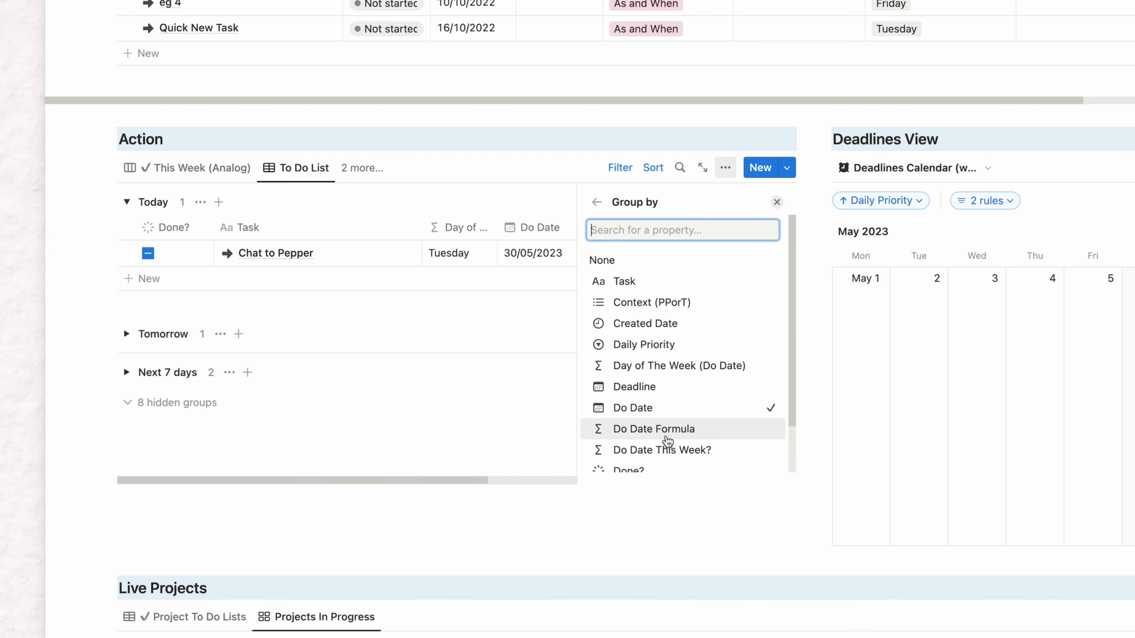
{"action": "left_click", "coordinate": [666, 430]}
{"action": "left_click", "coordinate": [283, 203]}
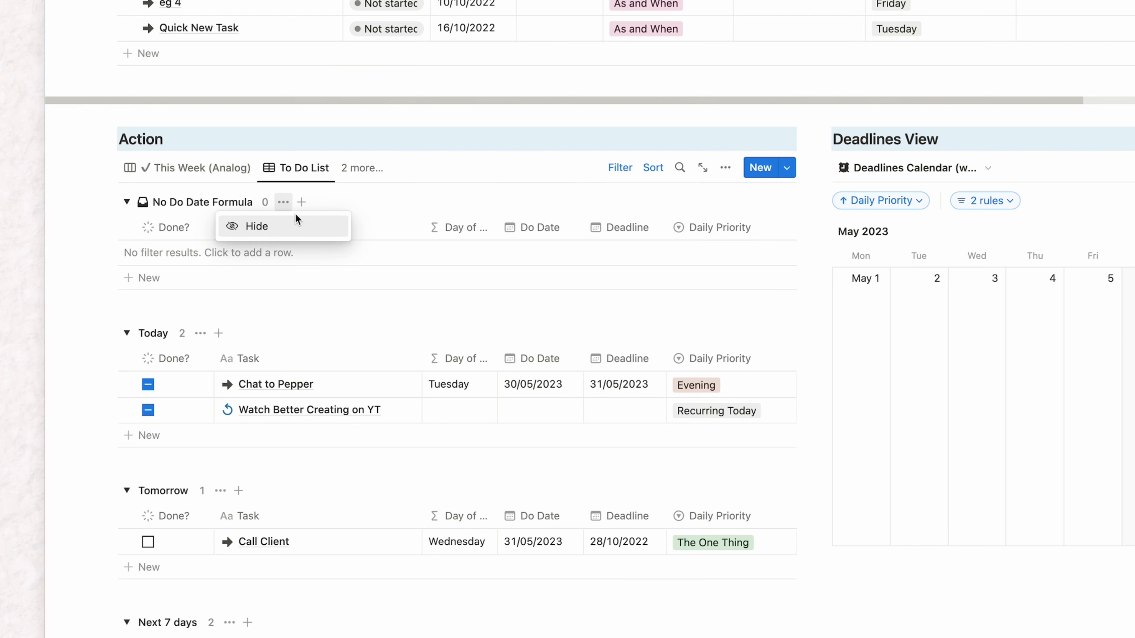
{"action": "left_click", "coordinate": [260, 230]}
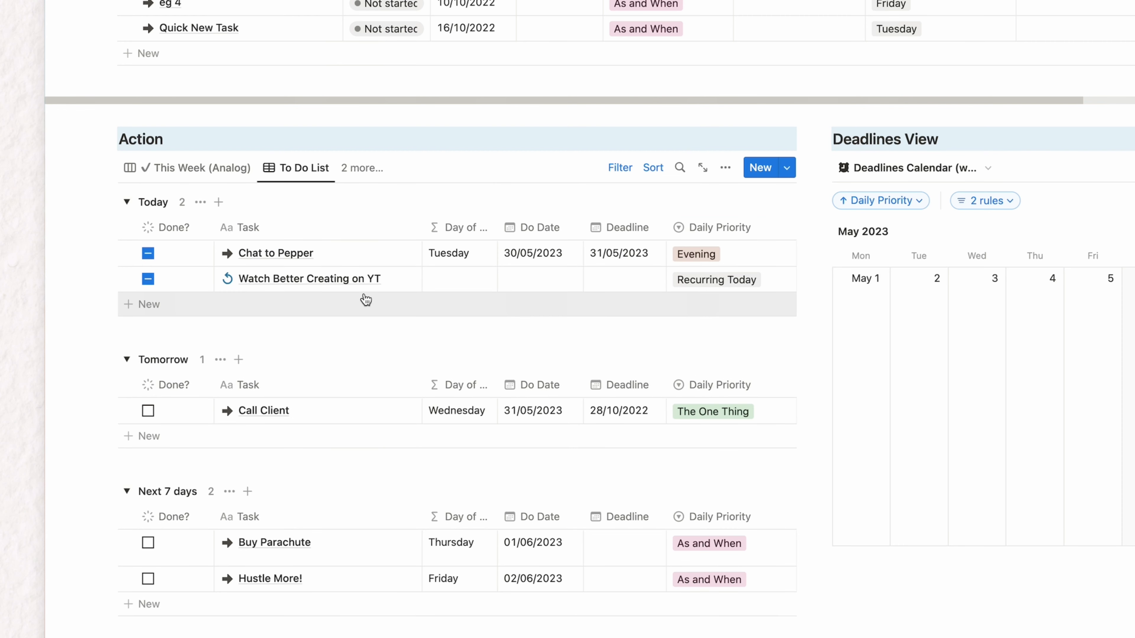
Set the Do Date of the Watch Better Creating on YT task to 02/06/2023 in the To Do List
{"action": "left_click", "coordinate": [555, 285]}
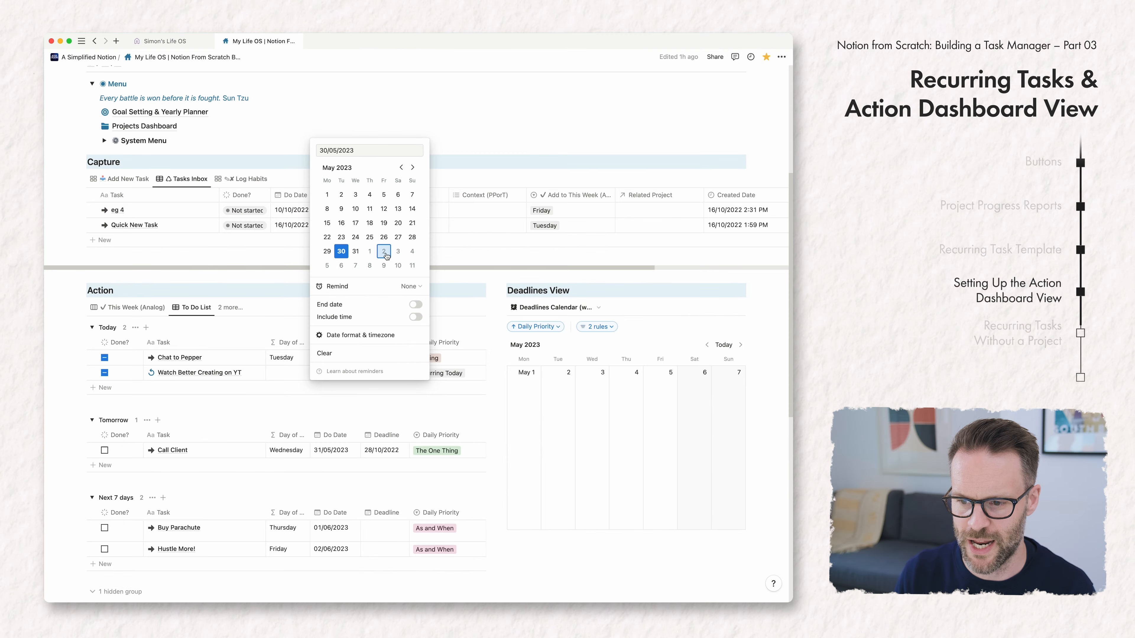
{"action": "left_click", "coordinate": [384, 251]}
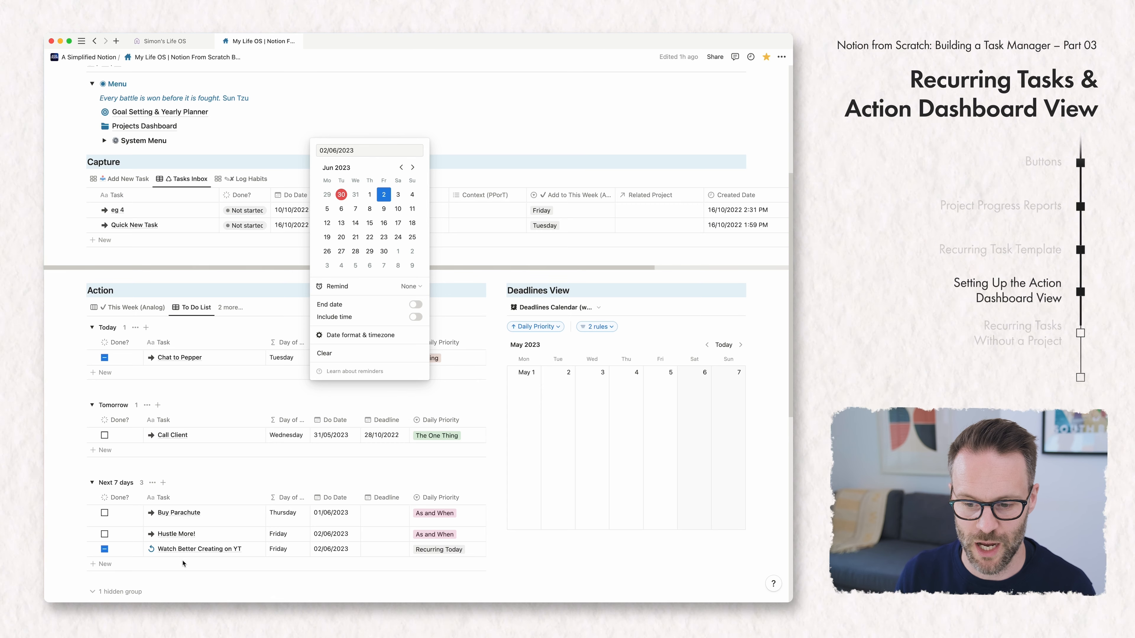
{"action": "left_click", "coordinate": [224, 473]}
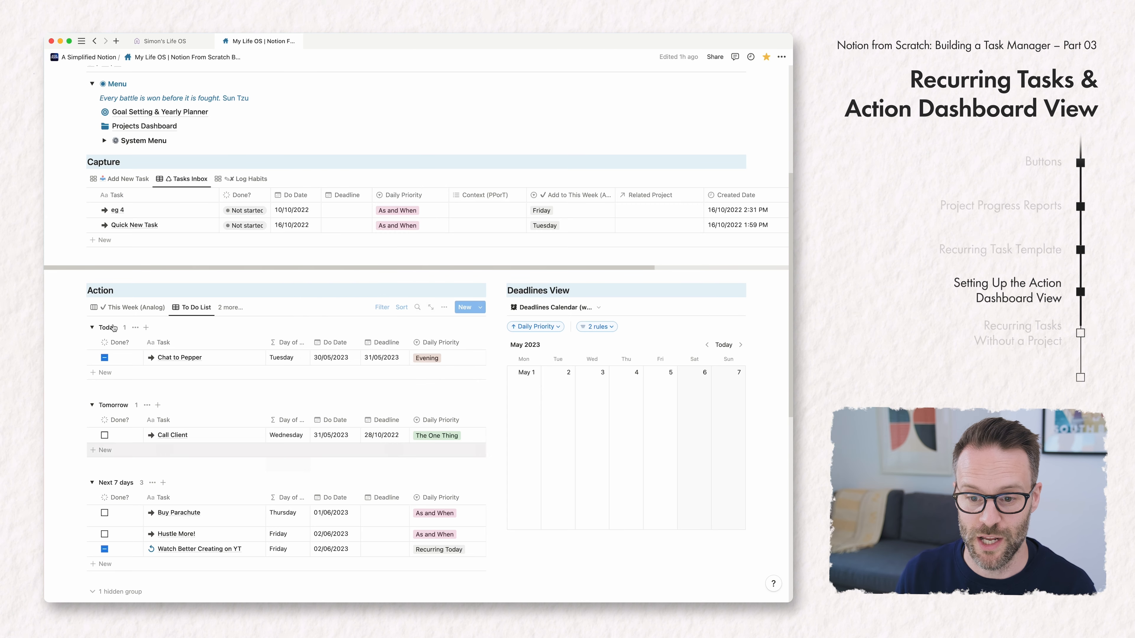
{"action": "left_click", "coordinate": [132, 307]}
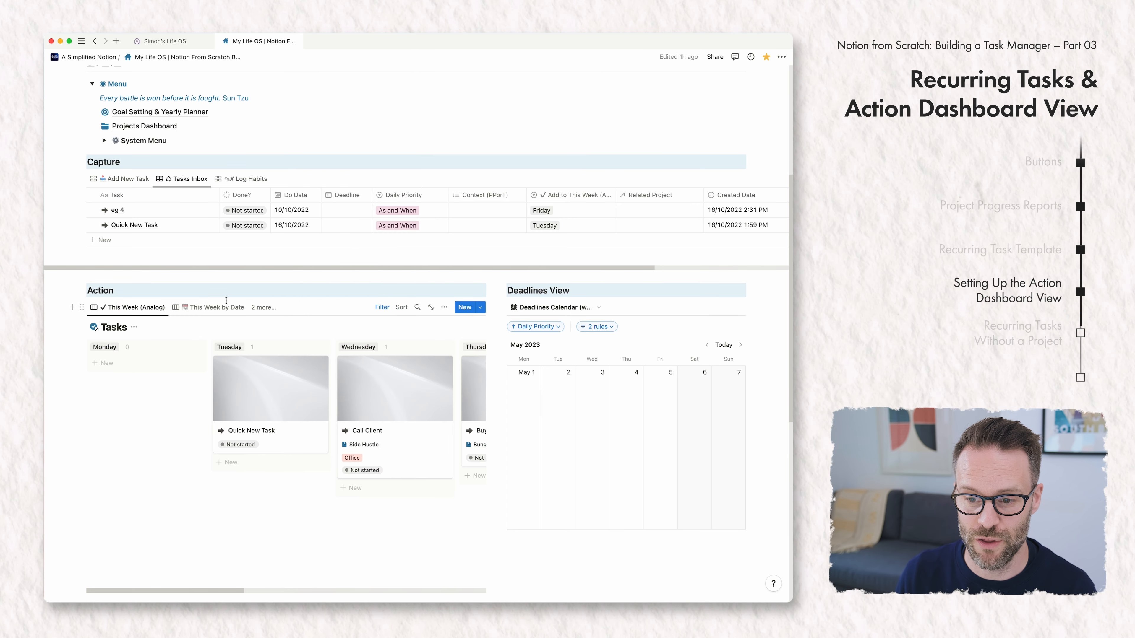
{"action": "left_click", "coordinate": [263, 308]}
{"action": "left_click", "coordinate": [264, 310]}
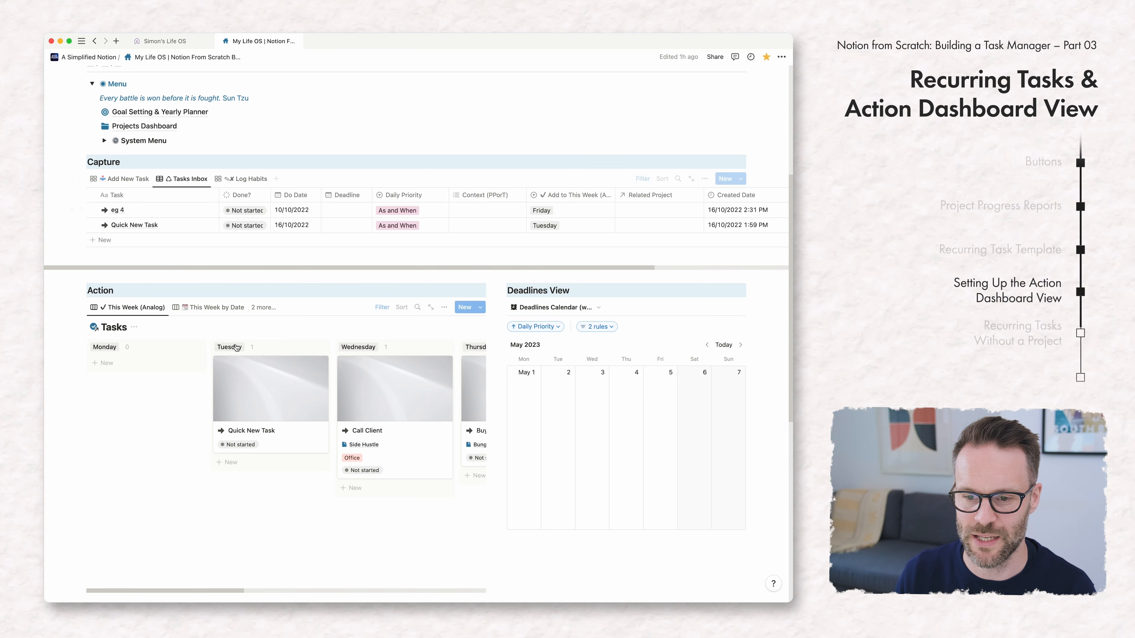
Go to the Projects Dashboard and open the New Project TEMPLATE of the Projects database for editing
{"action": "scroll", "coordinate": [188, 357], "scroll_direction": "up", "scroll_amount": 6}
{"action": "left_click", "coordinate": [141, 366]}
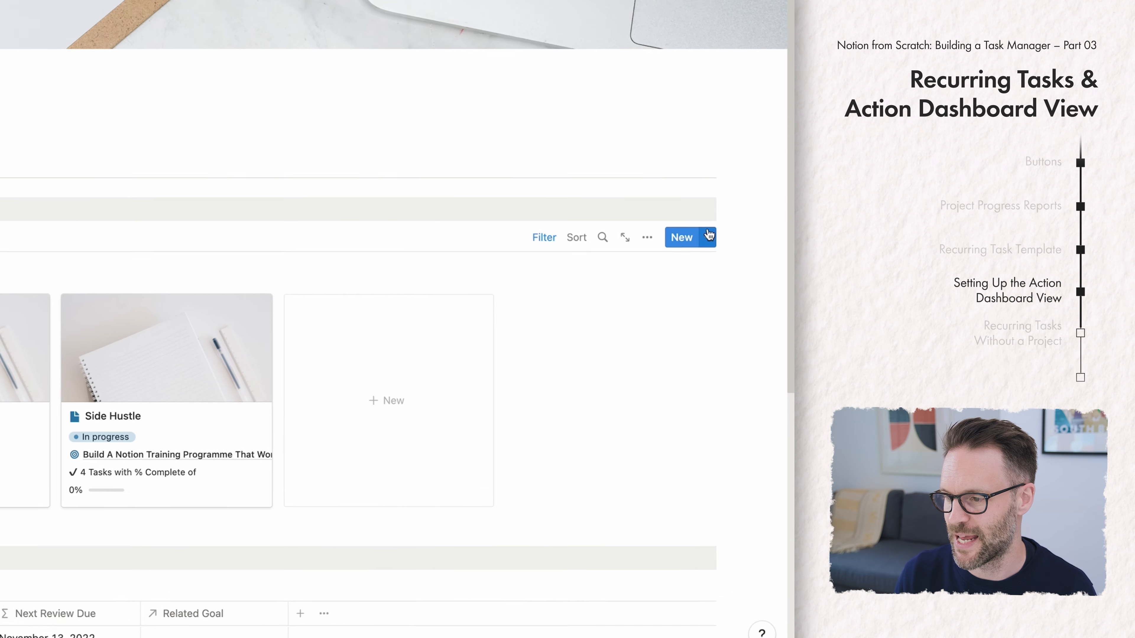
{"action": "left_click", "coordinate": [744, 350]}
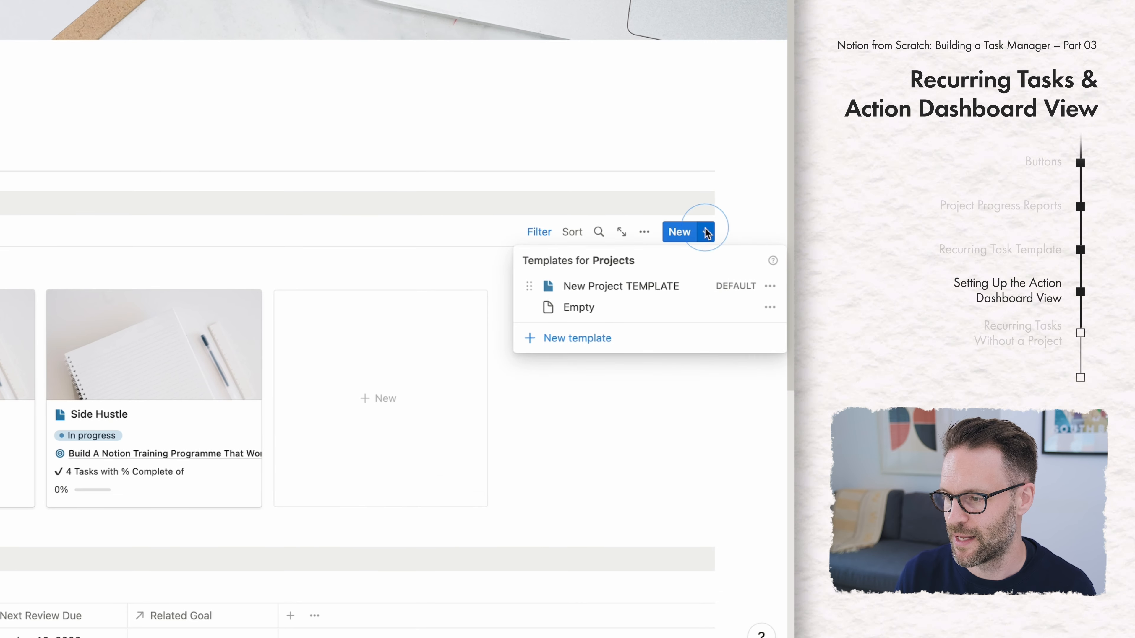
{"action": "left_click", "coordinate": [768, 287]}
{"action": "left_click", "coordinate": [625, 287]}
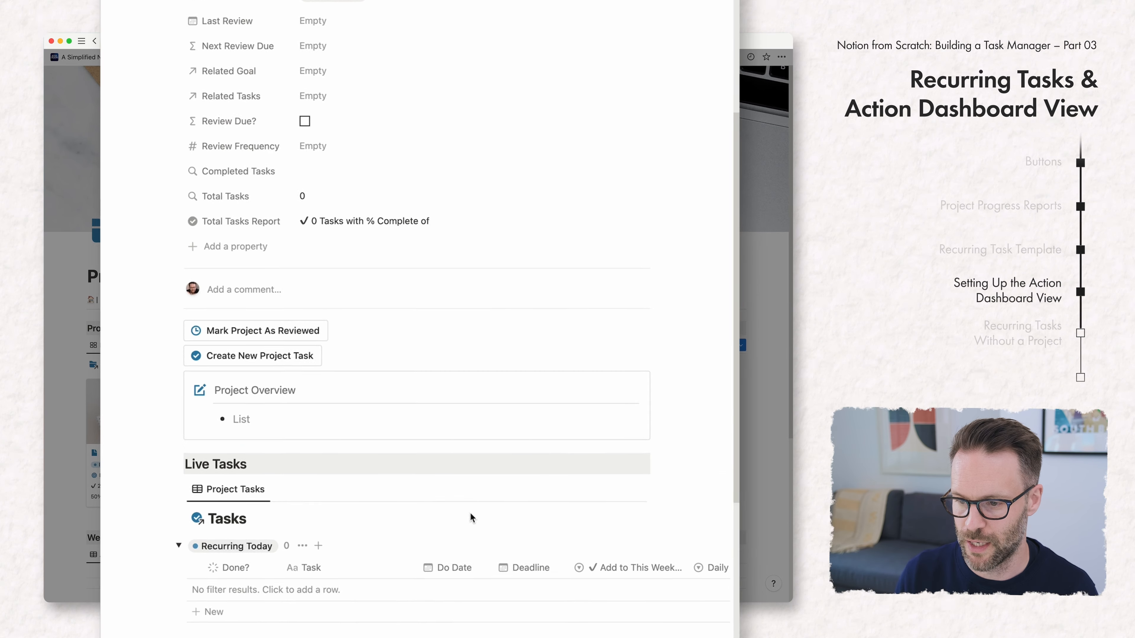
Sort the template's Project Tasks view by Do Date Formula instead of Done?, and close the template
{"action": "scroll", "coordinate": [469, 513], "scroll_direction": "down", "scroll_amount": 5}
{"action": "left_click", "coordinate": [586, 239]}
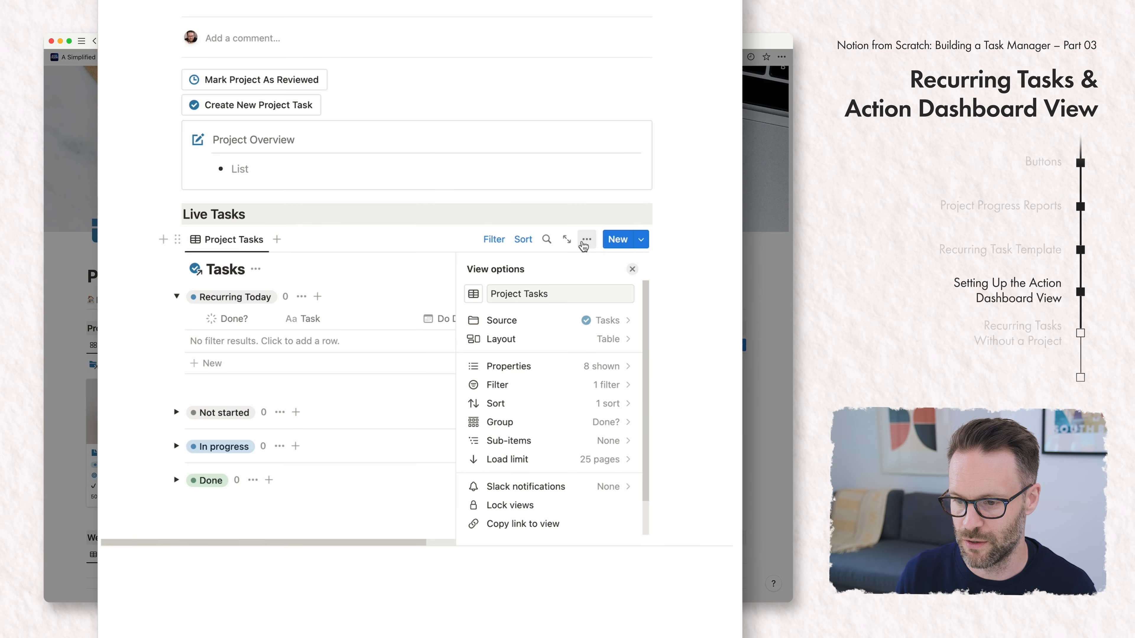
{"action": "left_click", "coordinate": [493, 405]}
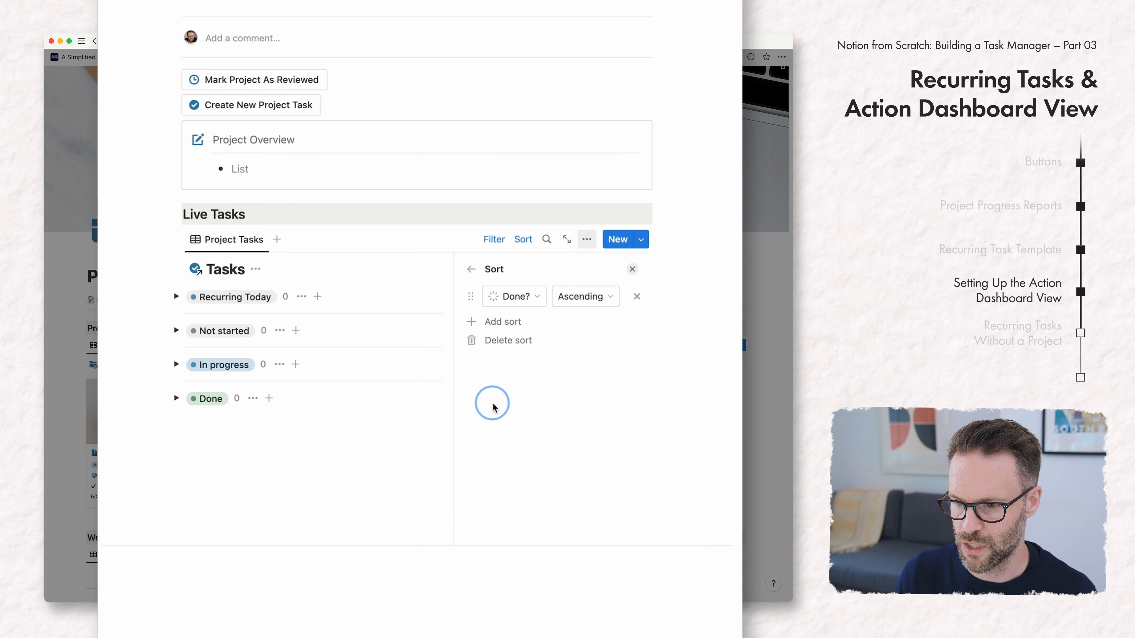
{"action": "left_click", "coordinate": [537, 297]}
{"action": "left_click", "coordinate": [514, 477]}
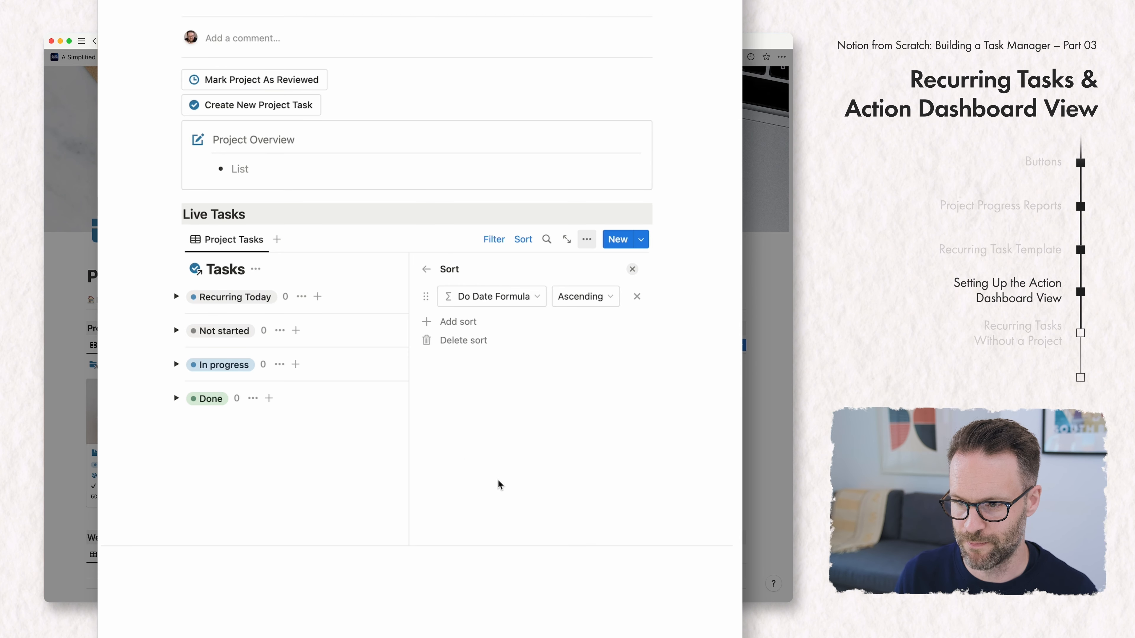
{"action": "scroll", "coordinate": [313, 460], "scroll_direction": "up", "scroll_amount": 10}
{"action": "key", "text": "Escape"}
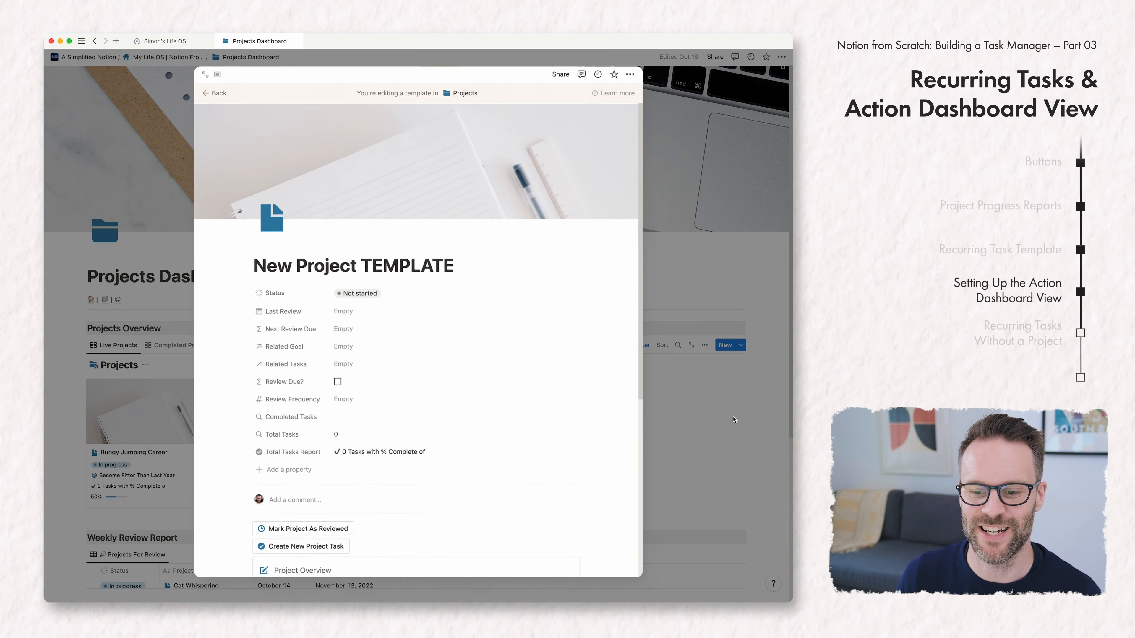
Switch the dashboard's Action section to the This Week by Date calendar view
{"action": "scroll", "coordinate": [489, 478], "scroll_direction": "down", "scroll_amount": 3}
{"action": "scroll", "coordinate": [489, 478], "scroll_direction": "up", "scroll_amount": 4}
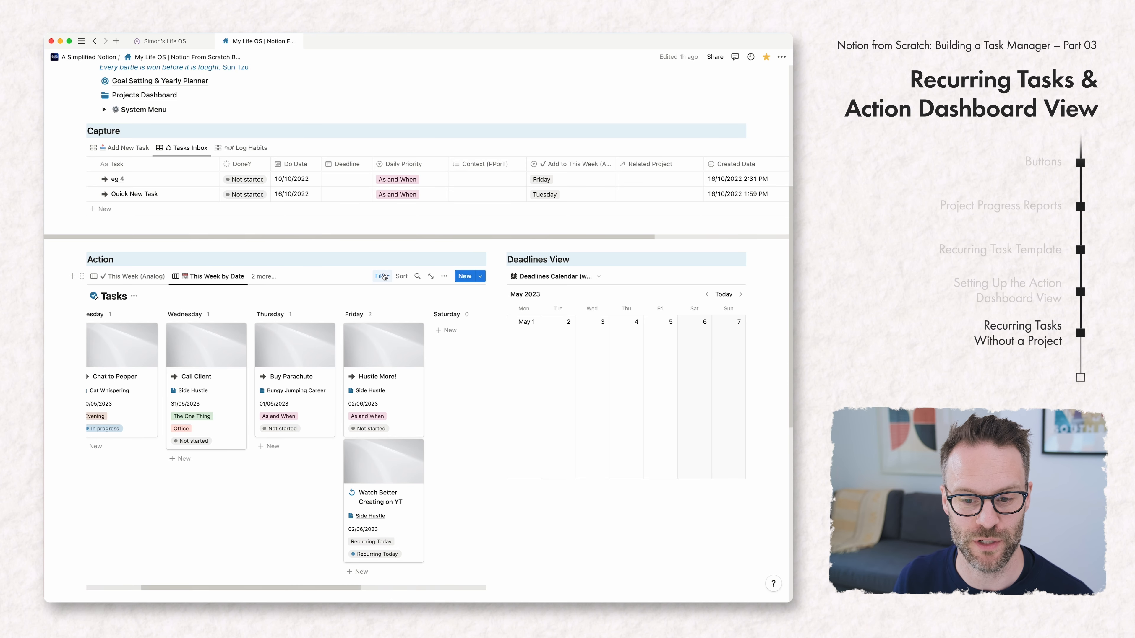
{"action": "left_click", "coordinate": [375, 276]}
{"action": "left_click", "coordinate": [264, 276]}
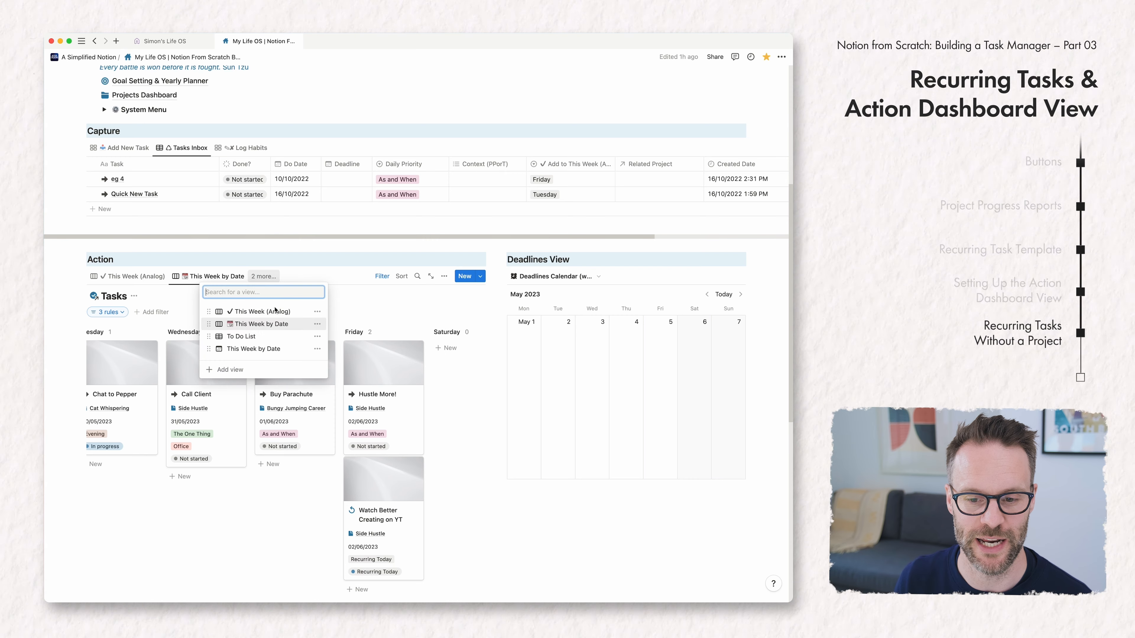
{"action": "left_click", "coordinate": [257, 349]}
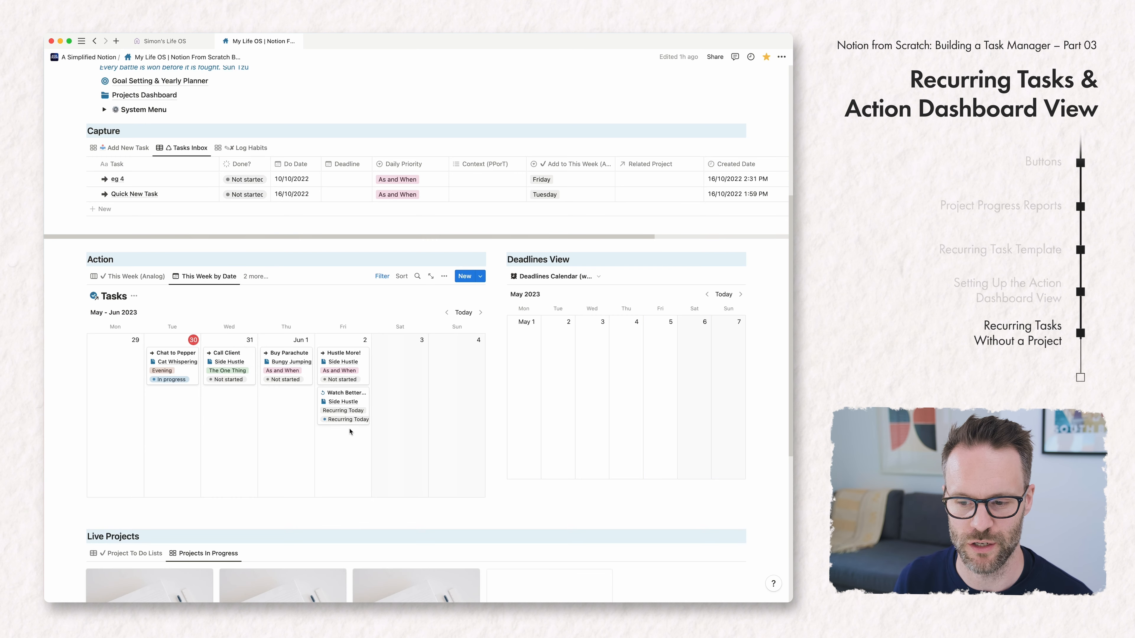
Unlink the Side Hustle project from the Watch Better Creating on YT task and clear its Do Date
{"action": "left_click", "coordinate": [351, 394]}
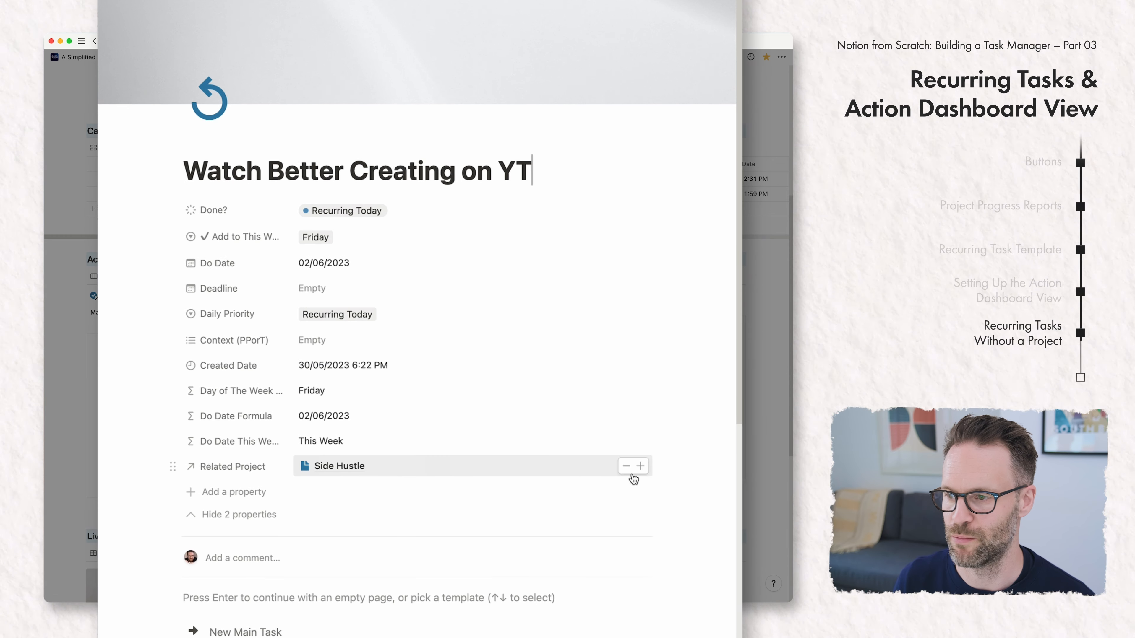
{"action": "left_click", "coordinate": [625, 467]}
{"action": "key", "text": "Escape"}
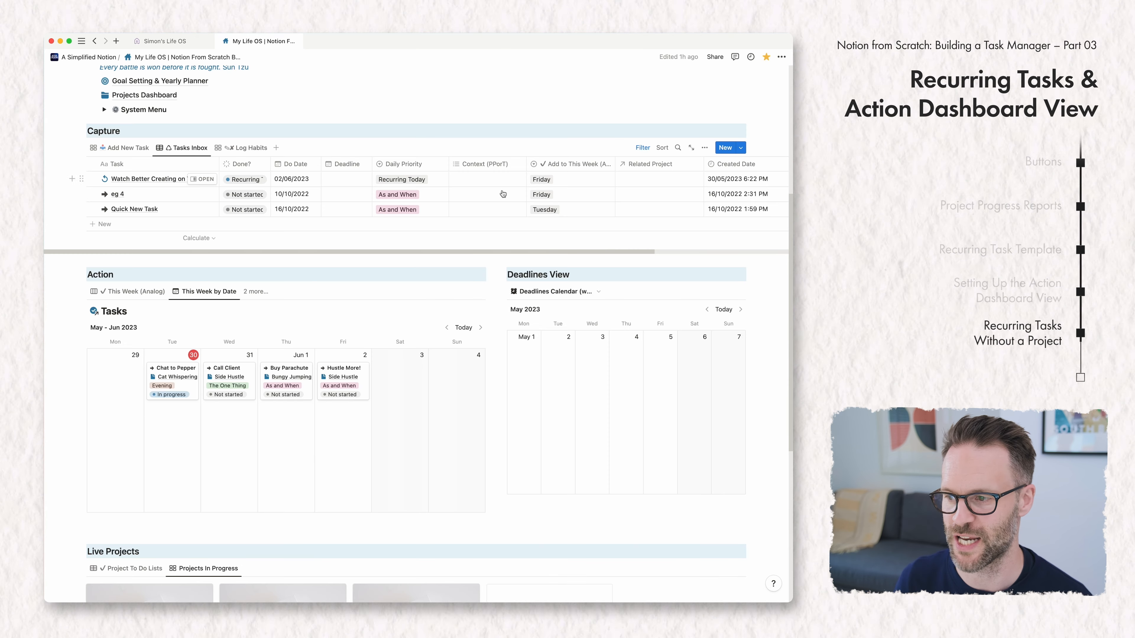
{"action": "left_click", "coordinate": [288, 180]}
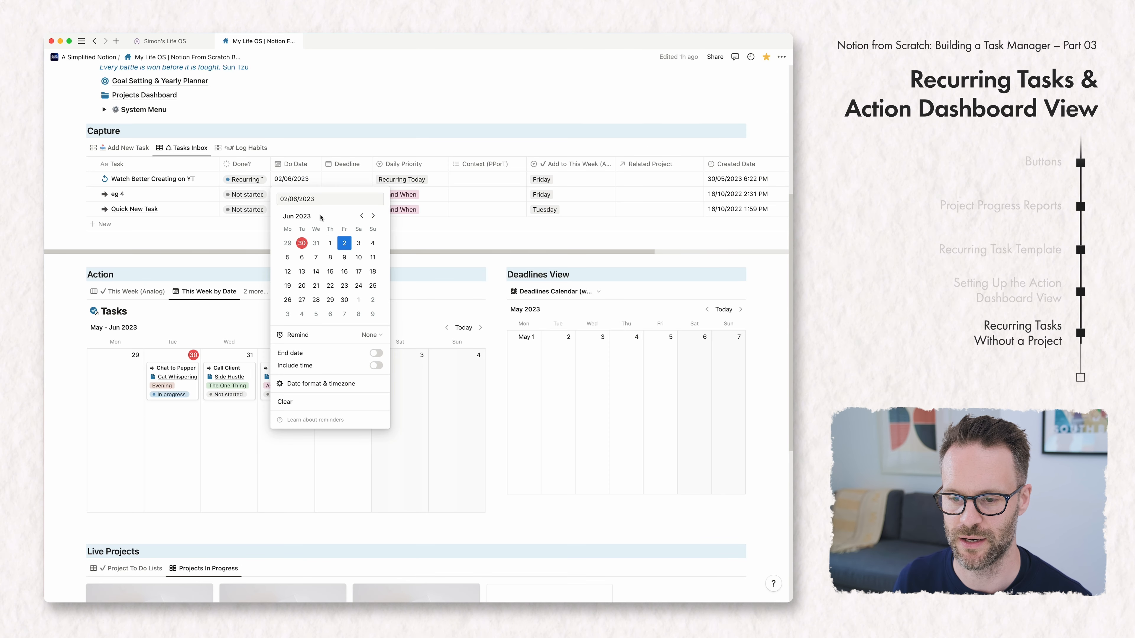
{"action": "left_click", "coordinate": [287, 404]}
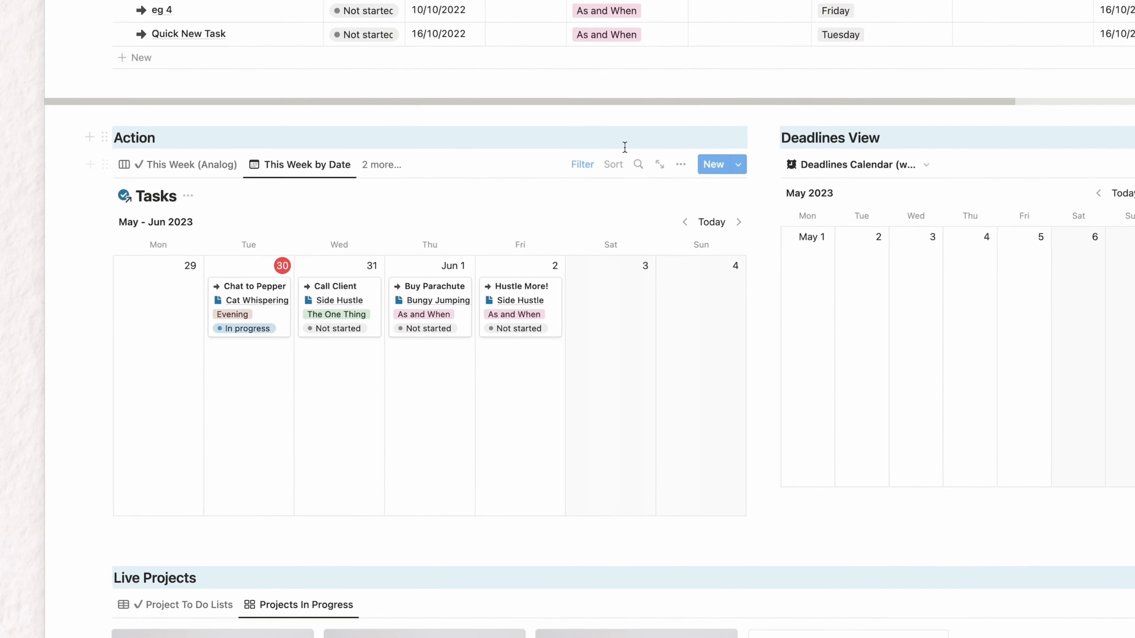
Turn the "Done? is not Done" filter rule of the This Week by Date calendar into a filter group
{"action": "left_click", "coordinate": [583, 165]}
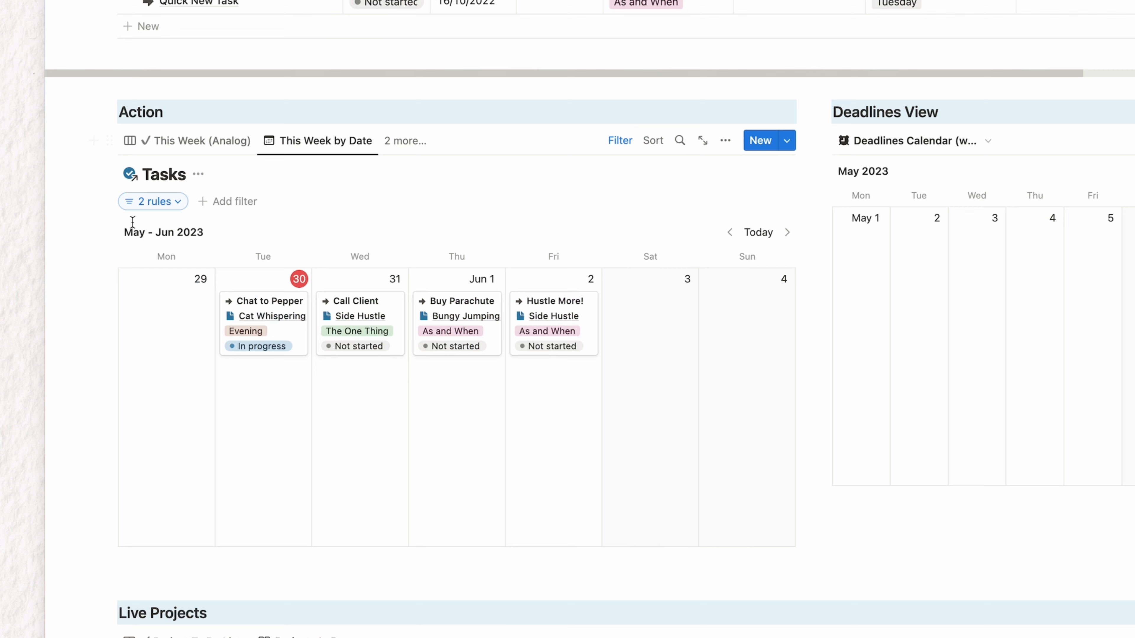
{"action": "left_click", "coordinate": [181, 201]}
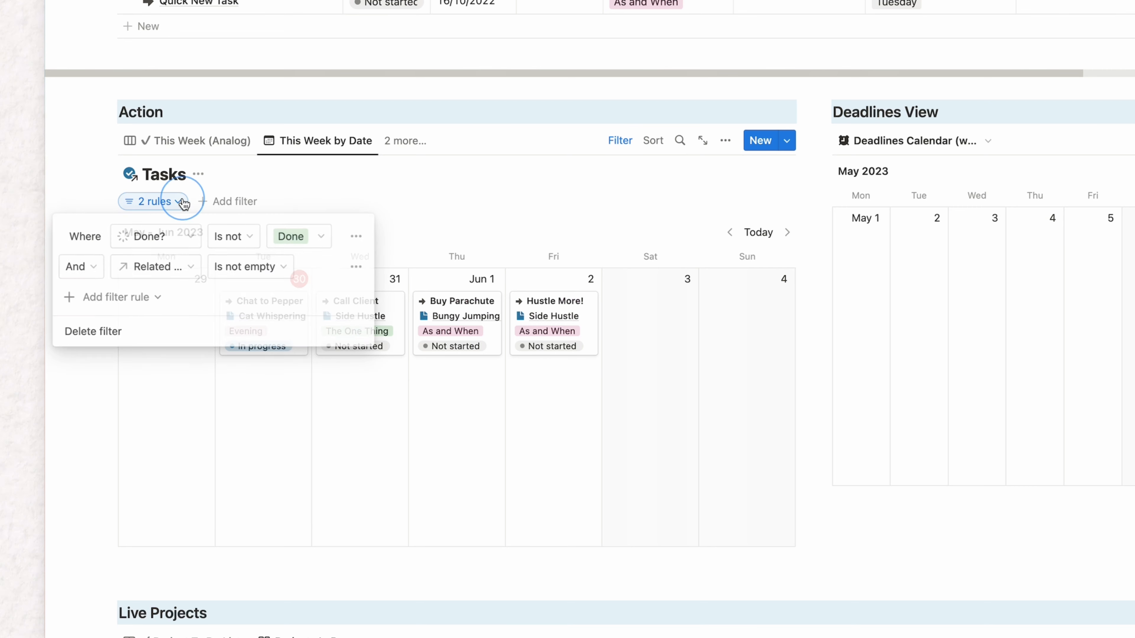
{"action": "left_click", "coordinate": [356, 236]}
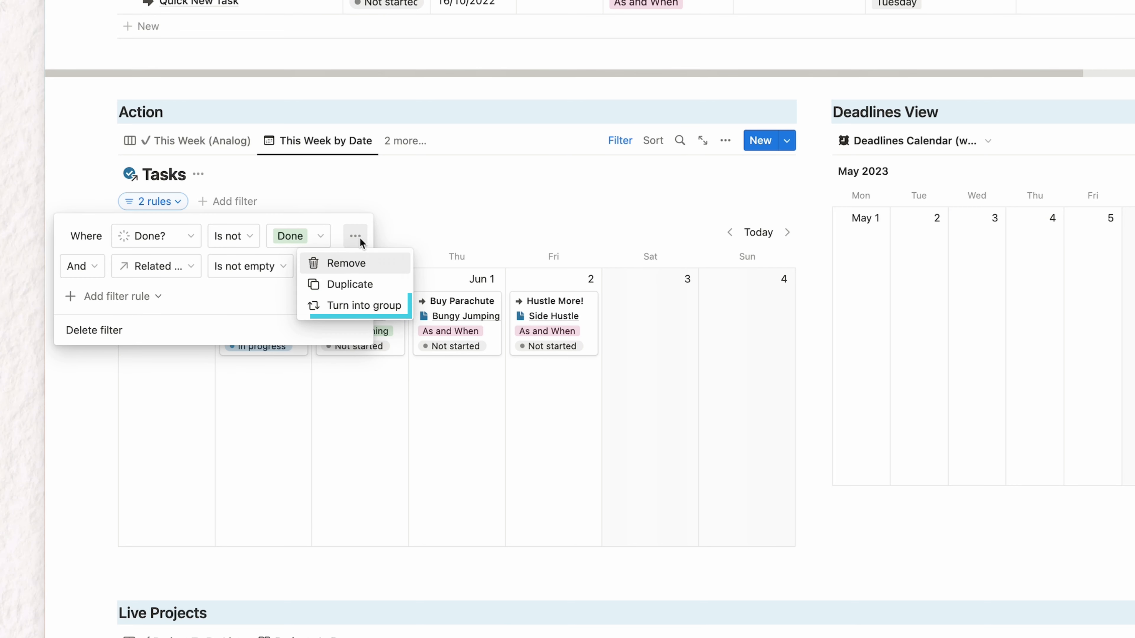
{"action": "left_click", "coordinate": [354, 308]}
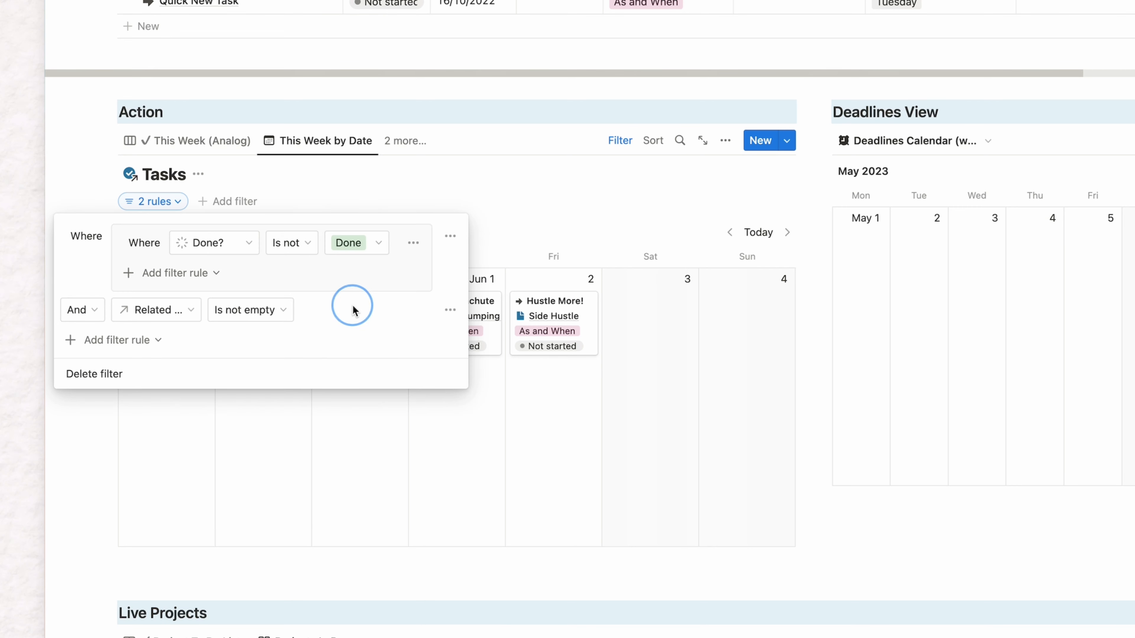
Add a second rule to the filter group, joined with And, requiring that Related Project is not empty
{"action": "left_click", "coordinate": [153, 271]}
{"action": "left_click", "coordinate": [148, 300]}
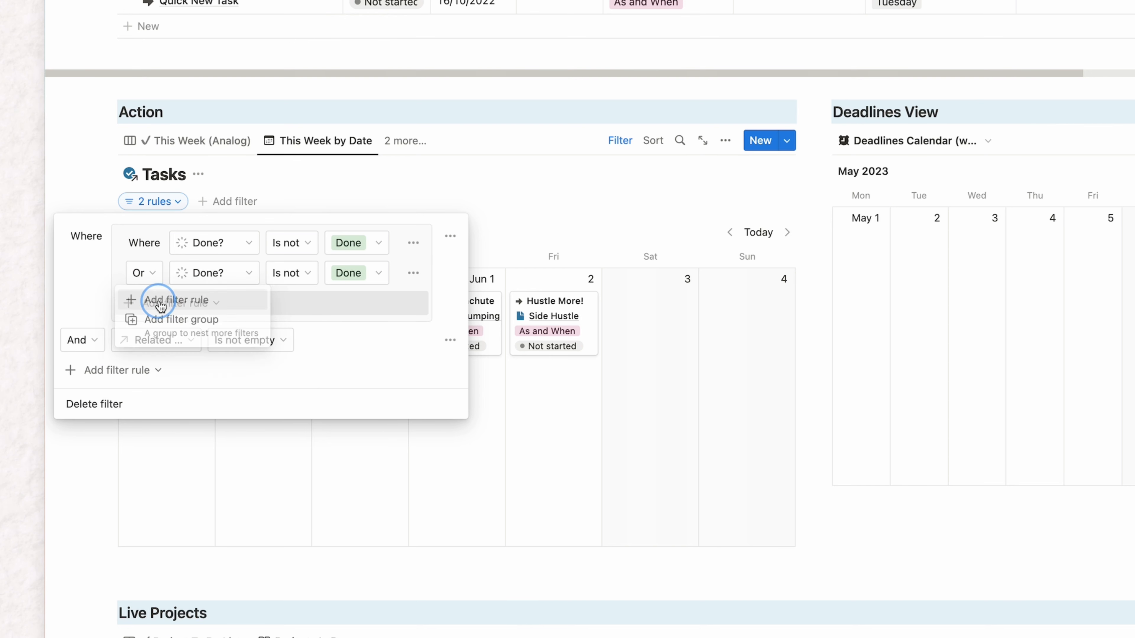
{"action": "left_click", "coordinate": [154, 278]}
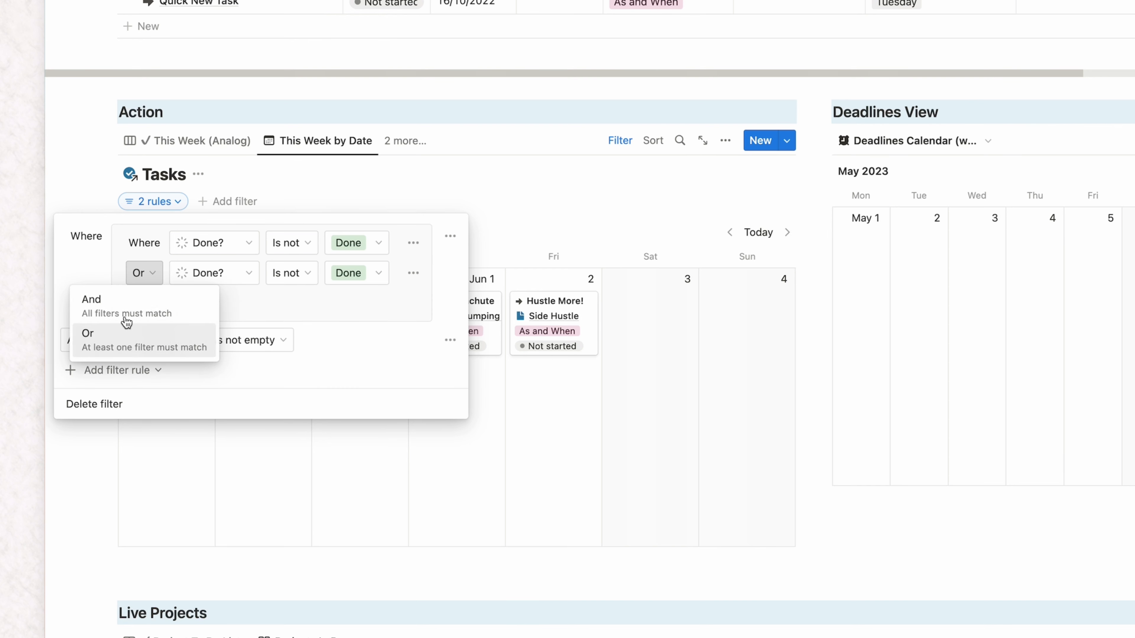
{"action": "left_click", "coordinate": [103, 298]}
{"action": "left_click", "coordinate": [234, 275]}
{"action": "left_click", "coordinate": [190, 543]}
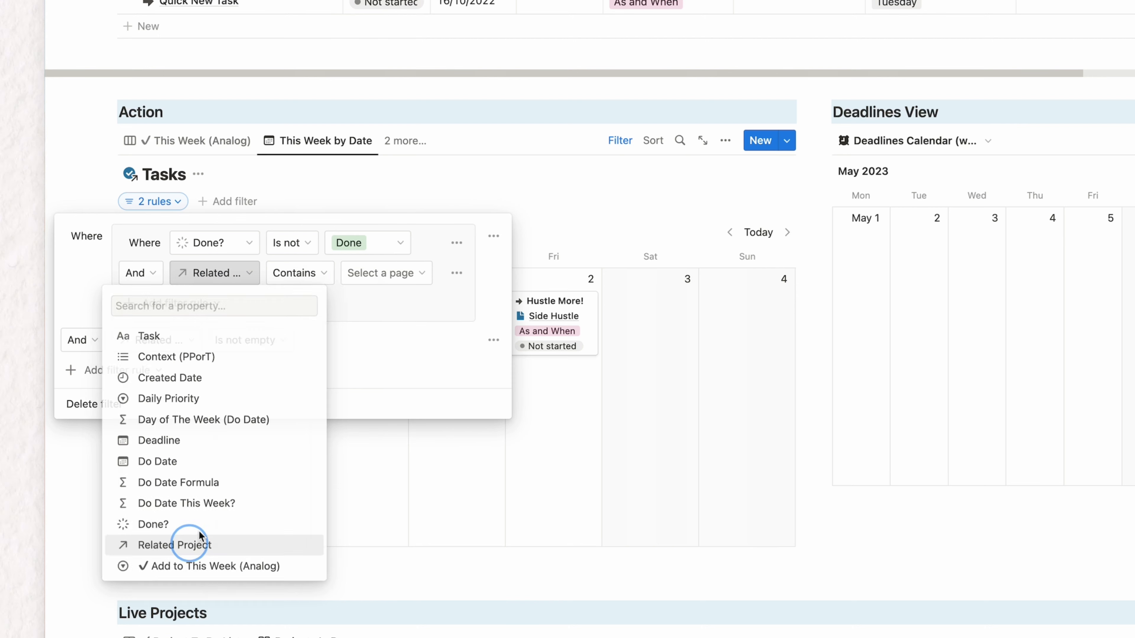
{"action": "left_click", "coordinate": [293, 273]}
{"action": "left_click", "coordinate": [274, 362]}
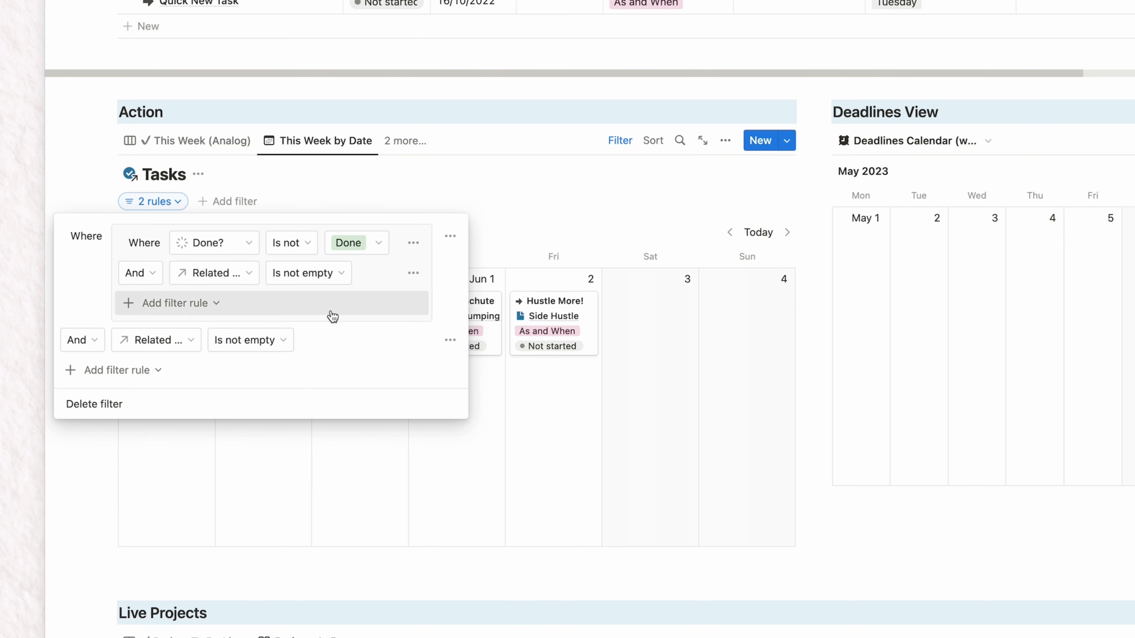
Change the rule outside the filter group to an Or condition requiring that Done? is Recurring Today, and close the filter settings
{"action": "left_click", "coordinate": [102, 344]}
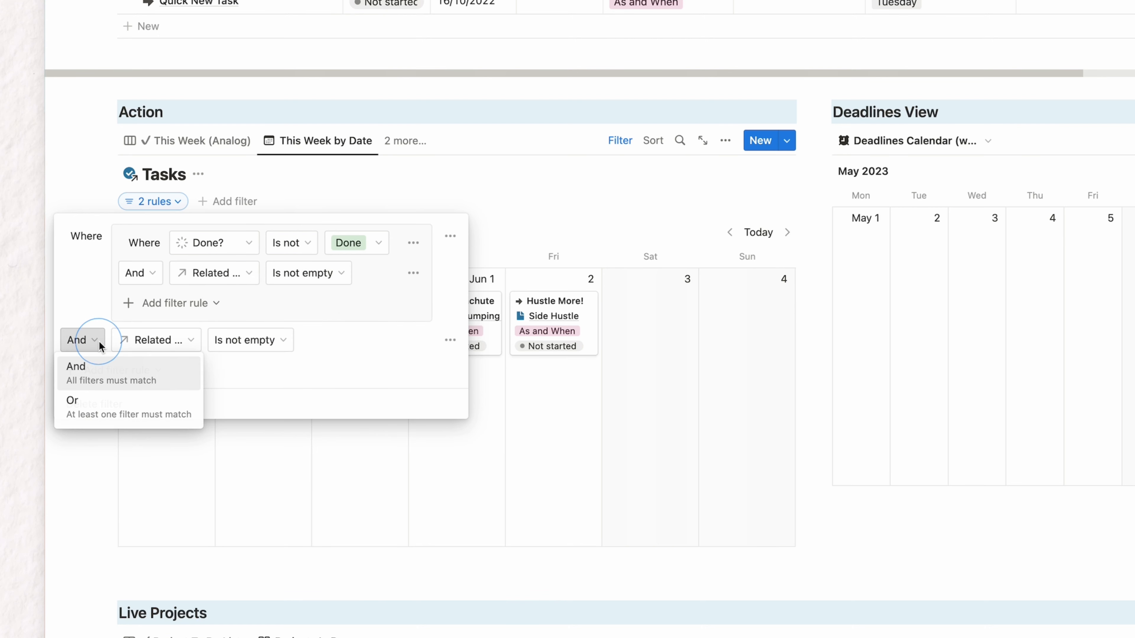
{"action": "left_click", "coordinate": [85, 401]}
{"action": "left_click", "coordinate": [174, 342]}
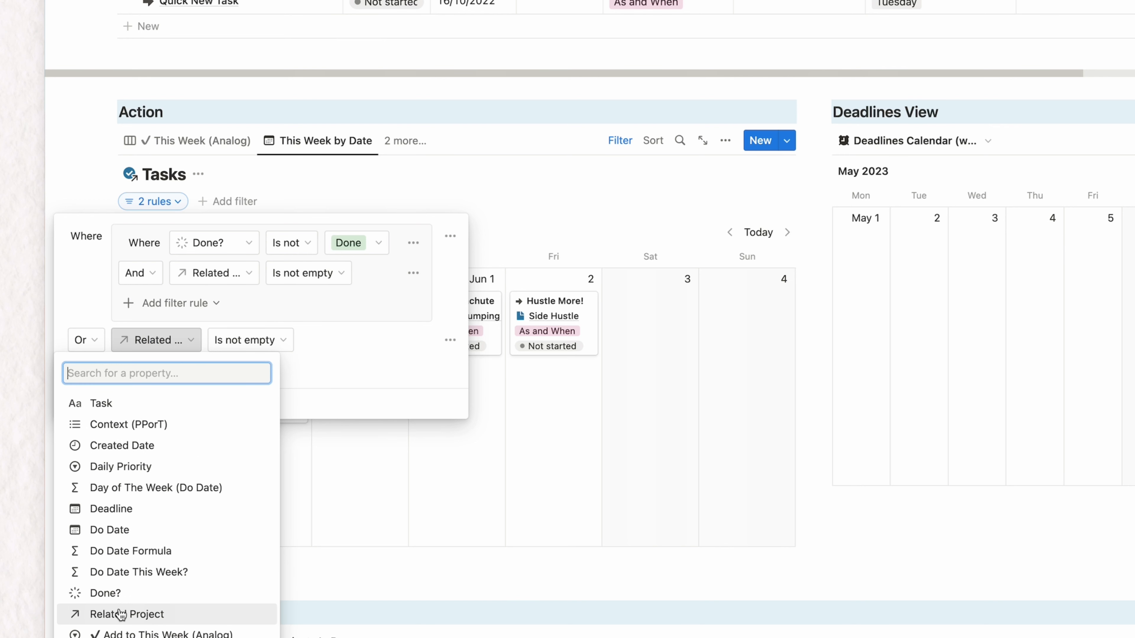
{"action": "left_click", "coordinate": [103, 594]}
{"action": "left_click", "coordinate": [256, 349]}
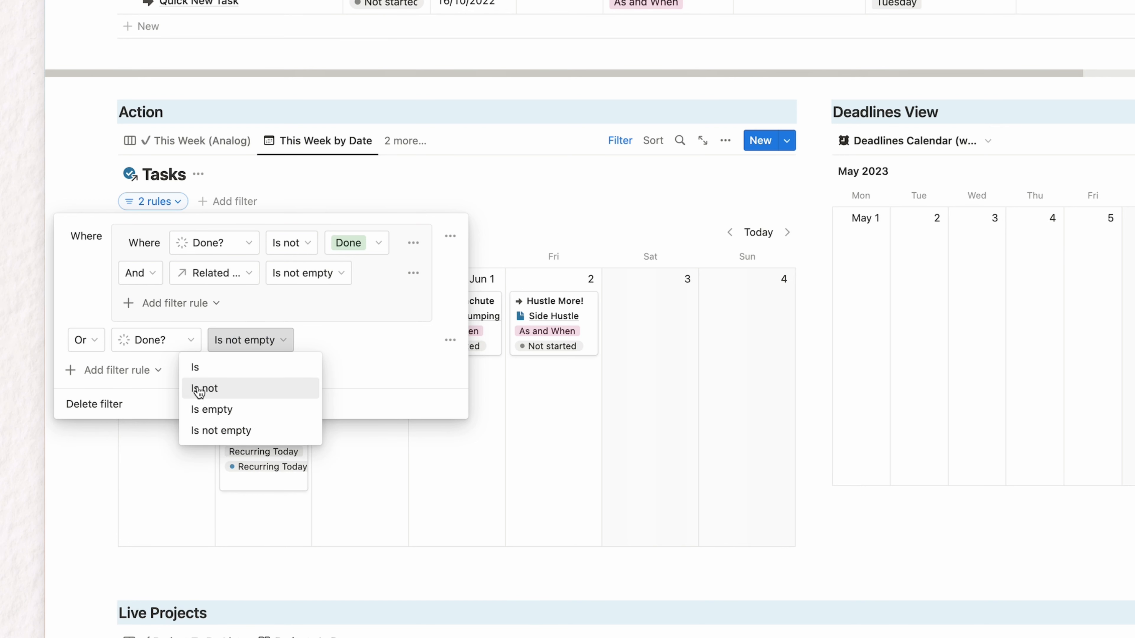
{"action": "left_click", "coordinate": [195, 367]}
{"action": "left_click", "coordinate": [373, 344]}
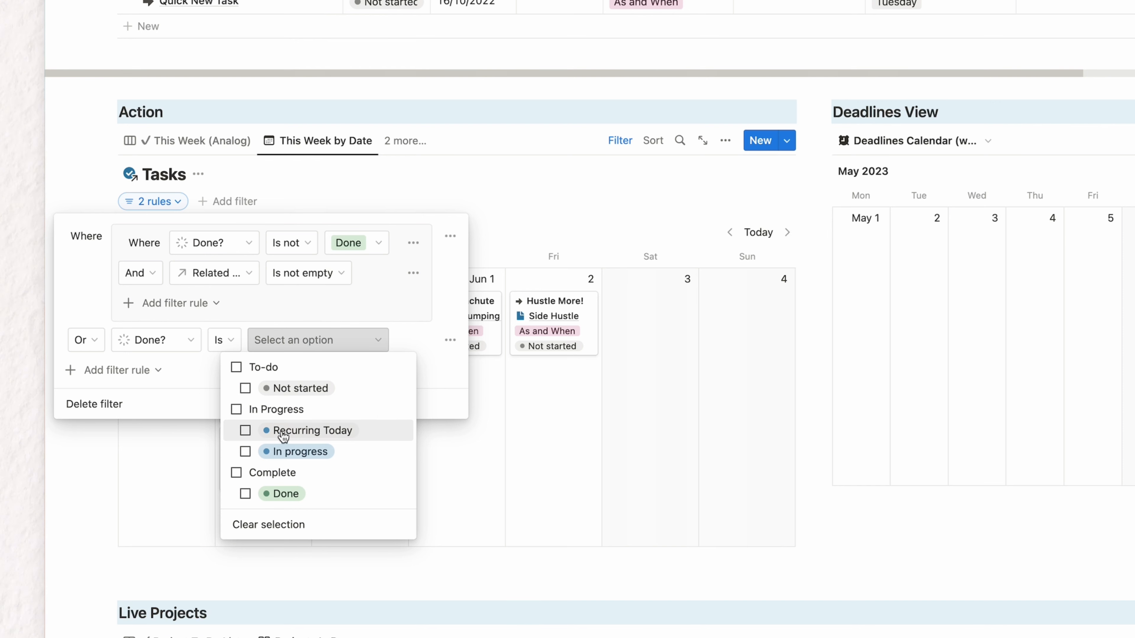
{"action": "left_click", "coordinate": [412, 339]}
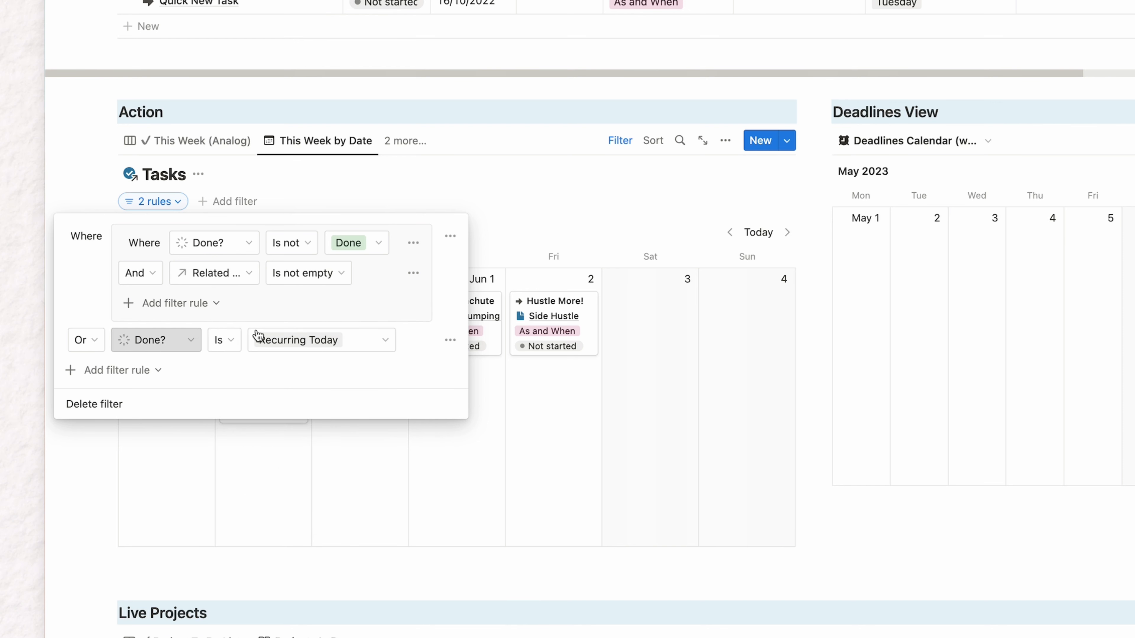
{"action": "left_click", "coordinate": [538, 230]}
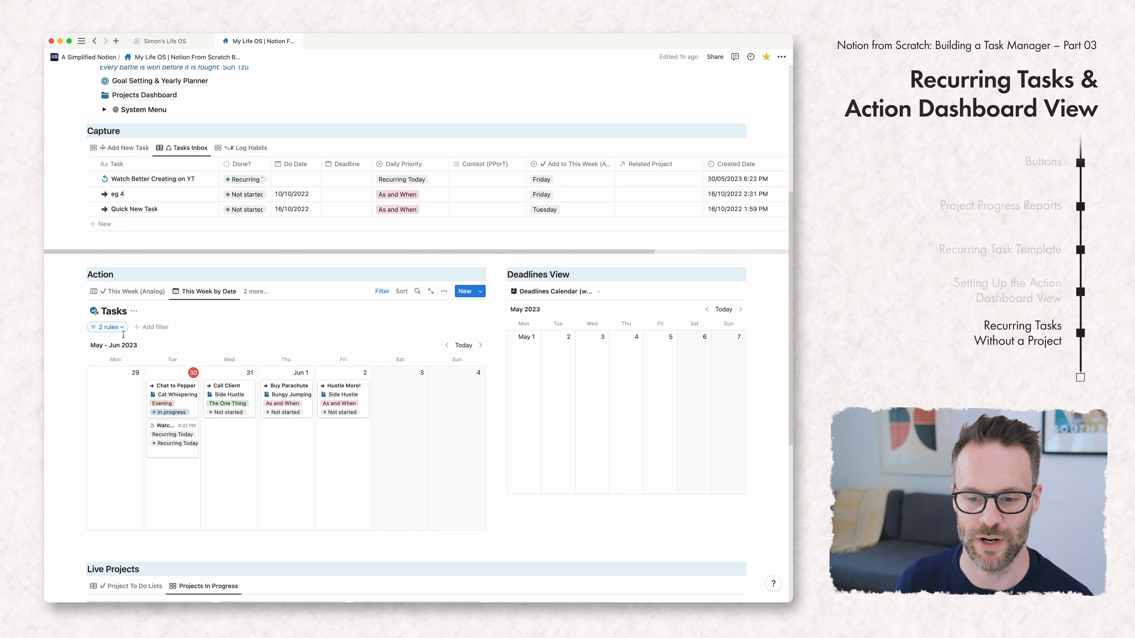
{"action": "left_click", "coordinate": [107, 327]}
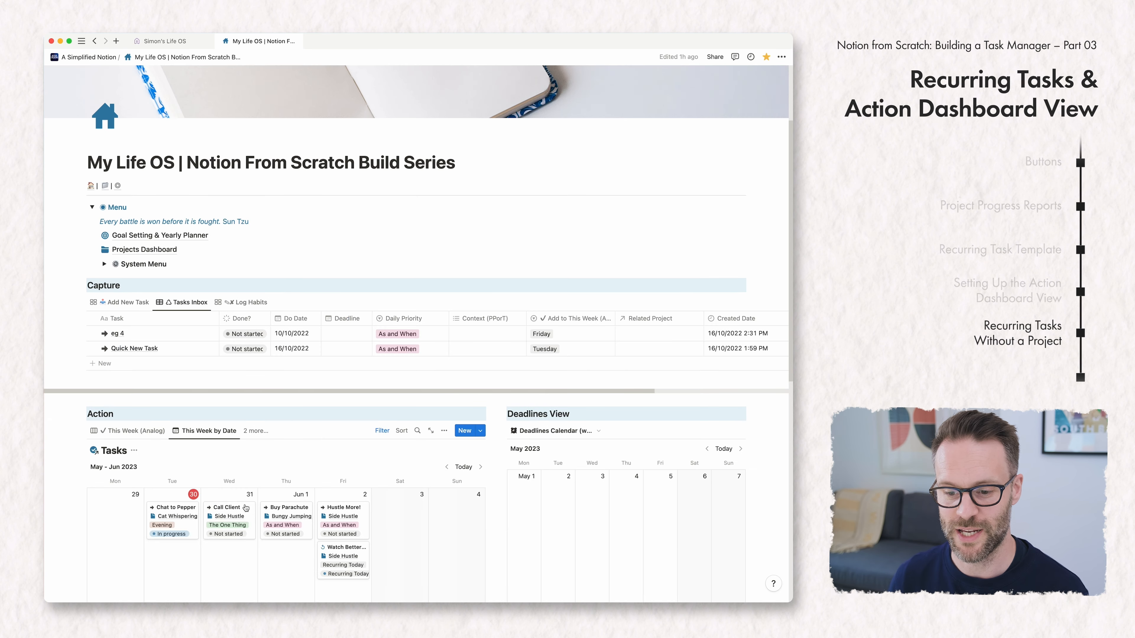
Look over the dashboard down to Live Projects and check the templates offered for new projects
{"action": "scroll", "coordinate": [590, 507], "scroll_direction": "down", "scroll_amount": 2}
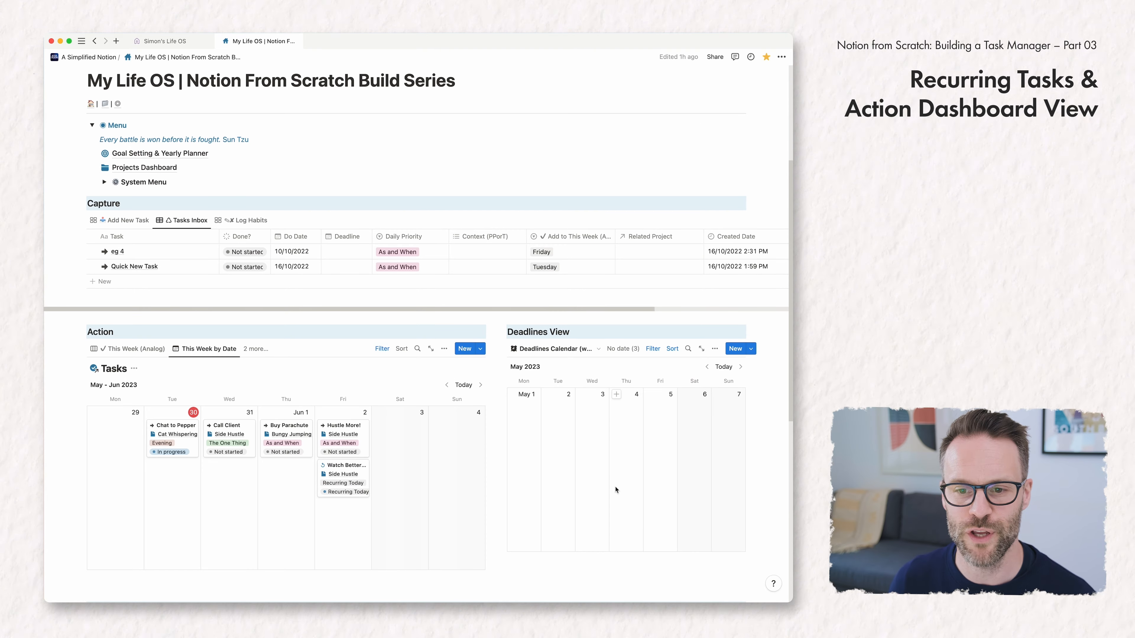
{"action": "scroll", "coordinate": [477, 478], "scroll_direction": "down", "scroll_amount": 7}
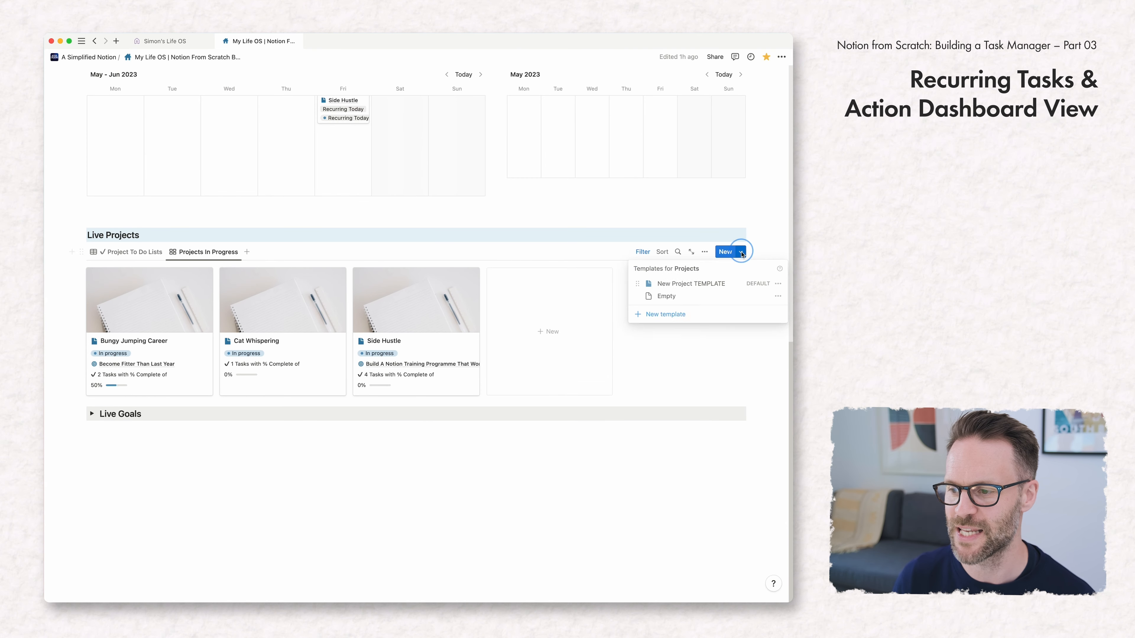
{"action": "key", "text": "Escape"}
{"action": "scroll", "coordinate": [506, 268], "scroll_direction": "up", "scroll_amount": 4}
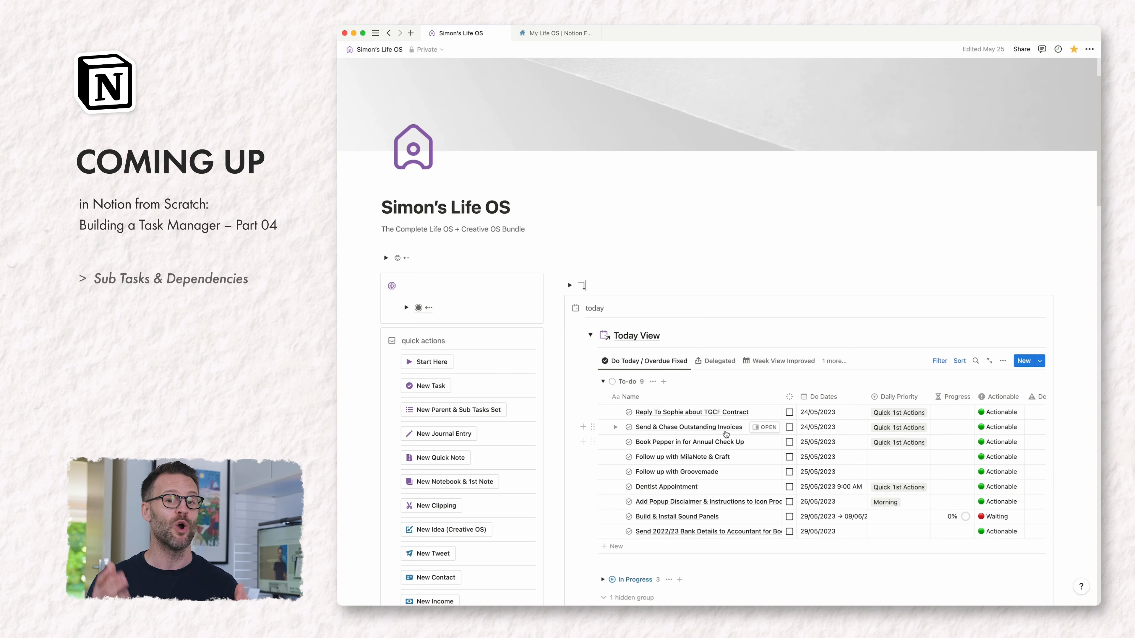
In the studio project's task list, expand the Partition & Walls Build + Acupanels task to examine its subtasks
{"action": "scroll", "coordinate": [725, 434], "scroll_direction": "down", "scroll_amount": 1}
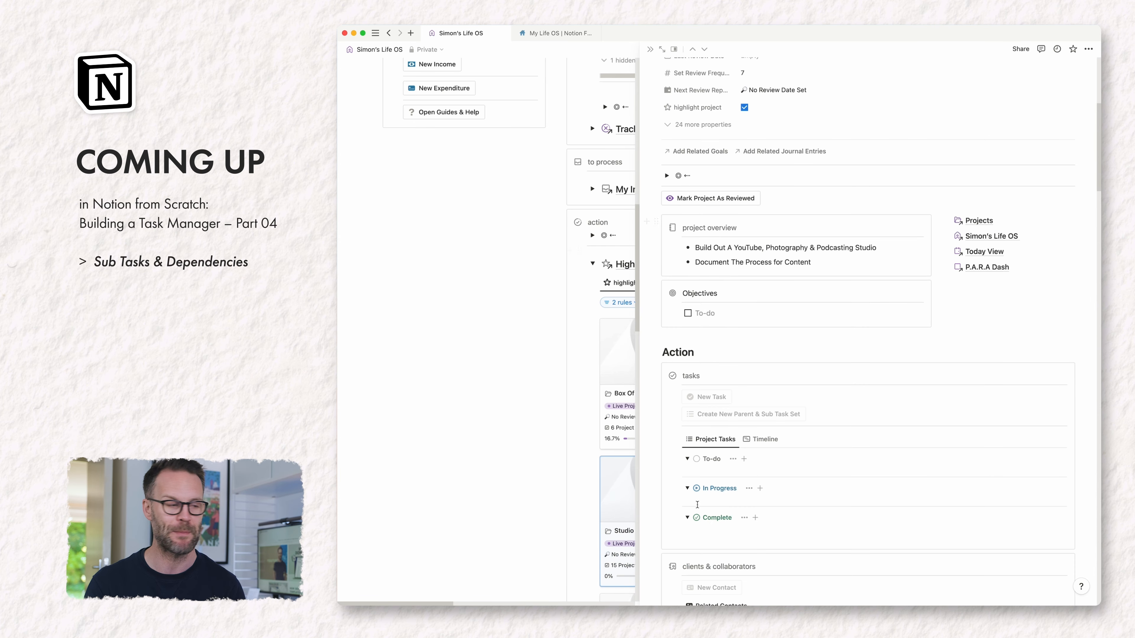
{"action": "scroll", "coordinate": [697, 505], "scroll_direction": "down", "scroll_amount": 3}
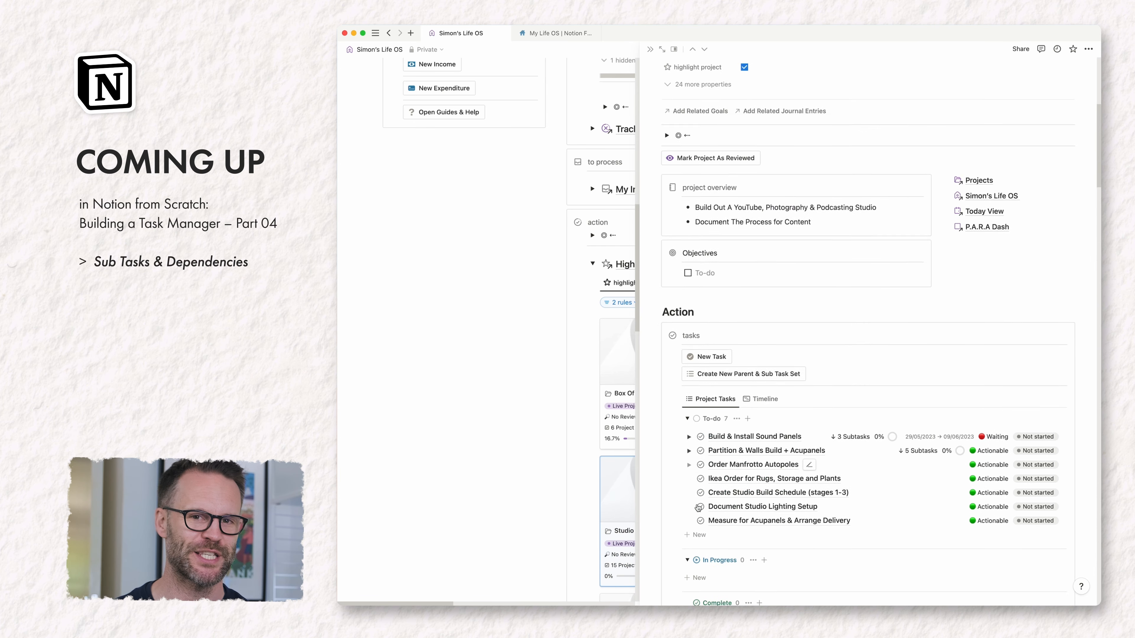
{"action": "left_click", "coordinate": [688, 405]}
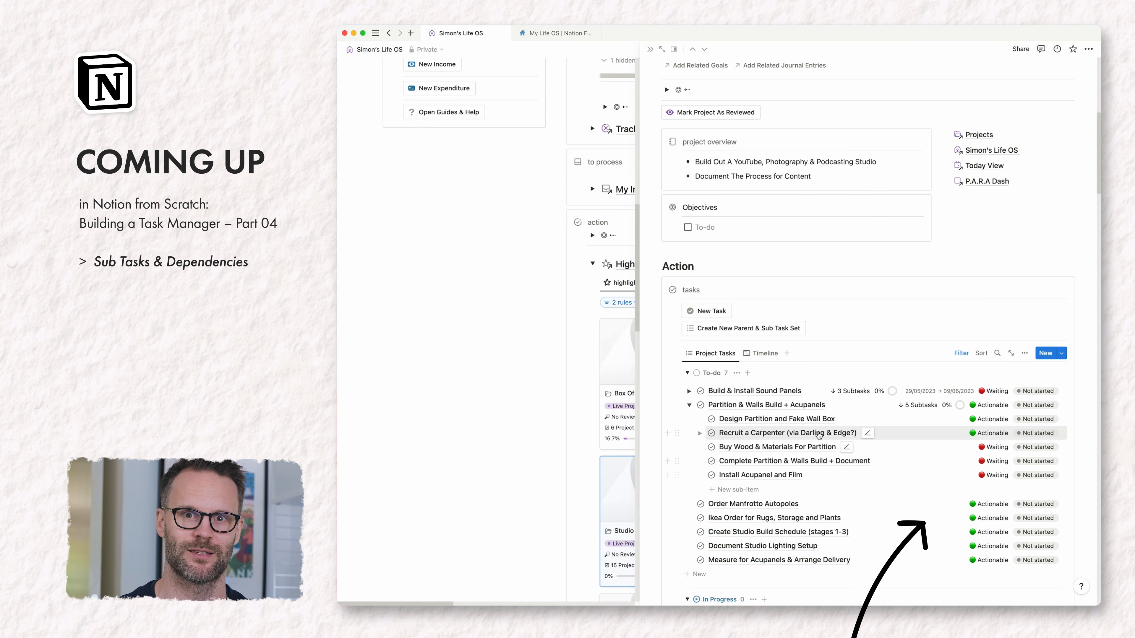
{"action": "left_click", "coordinate": [690, 407]}
{"action": "left_click", "coordinate": [690, 407]}
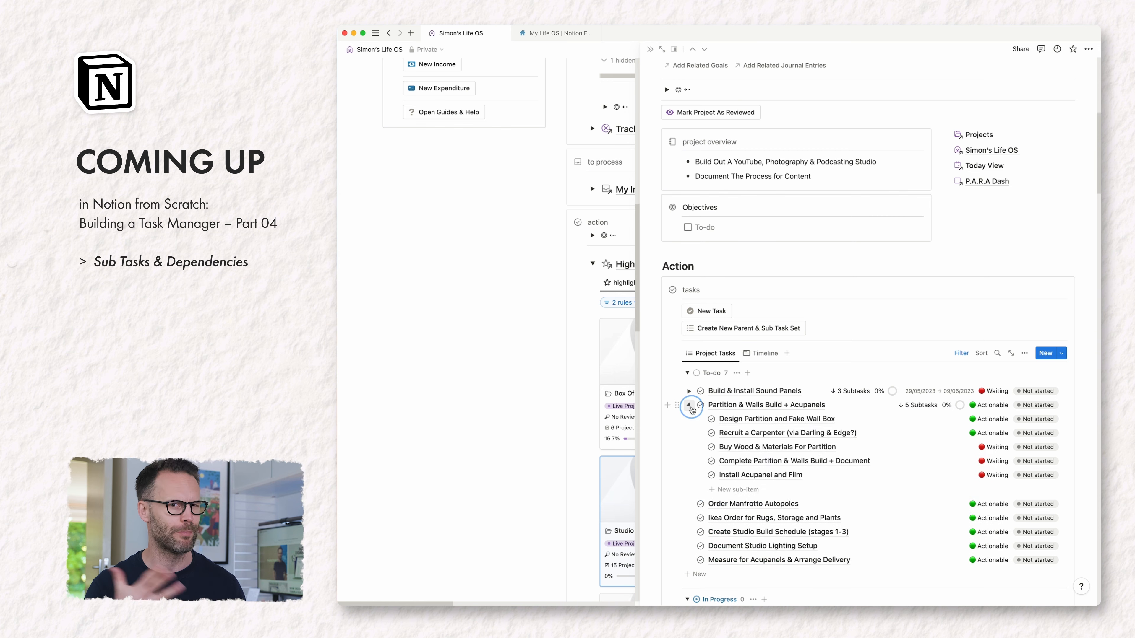